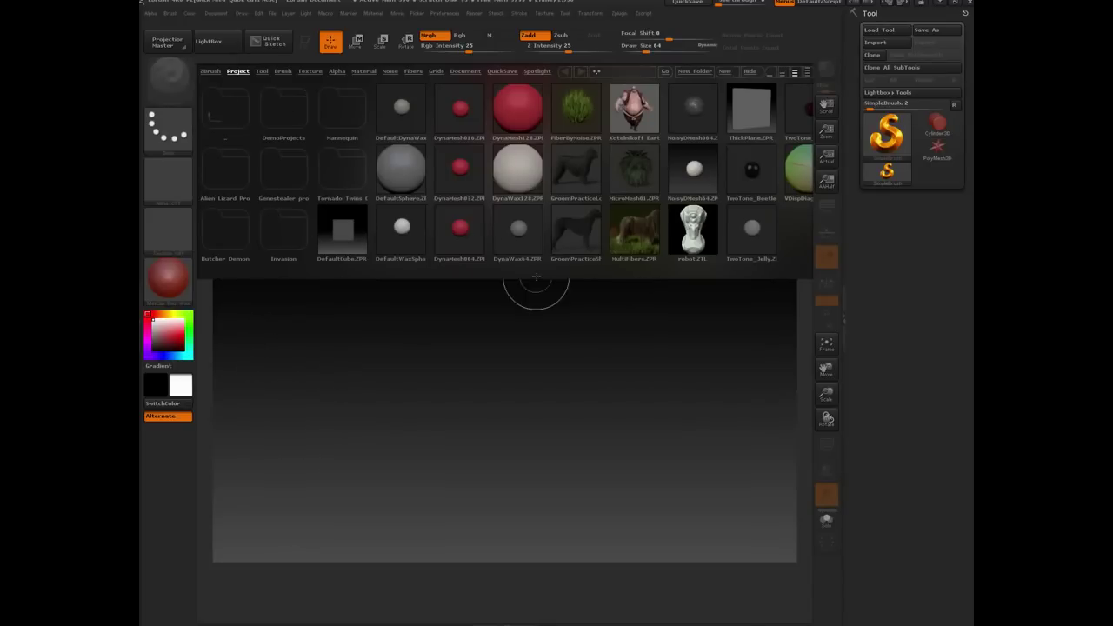
Browse the LightBox categories for tools, brushes, textures, alphas and materials, ending on the tool library
{"action": "left_click", "coordinate": [262, 70]}
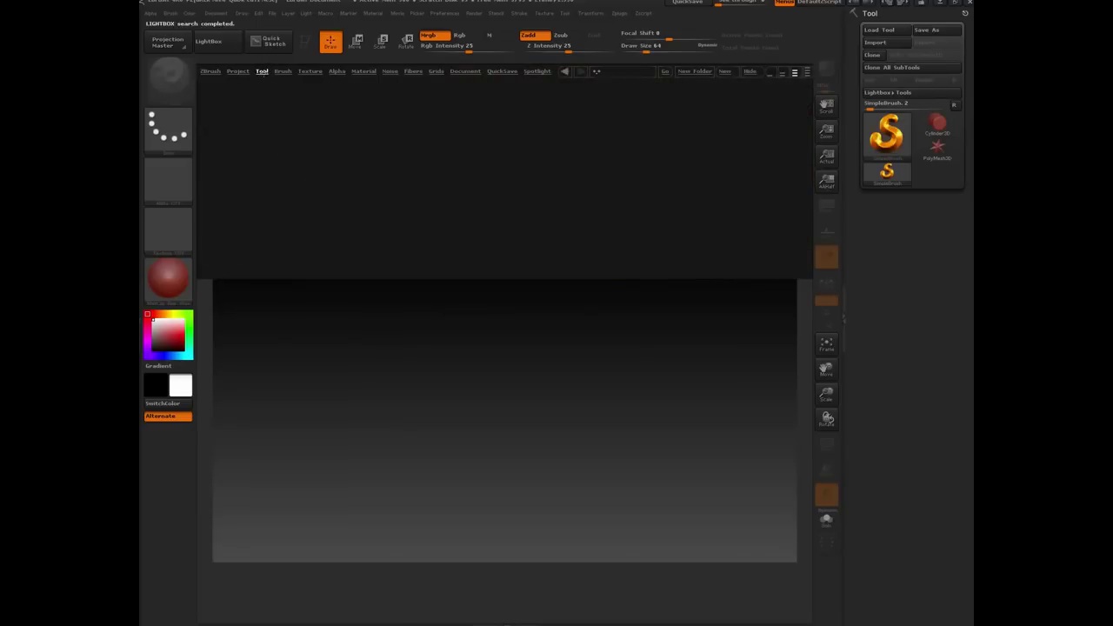
{"action": "left_click", "coordinate": [284, 71]}
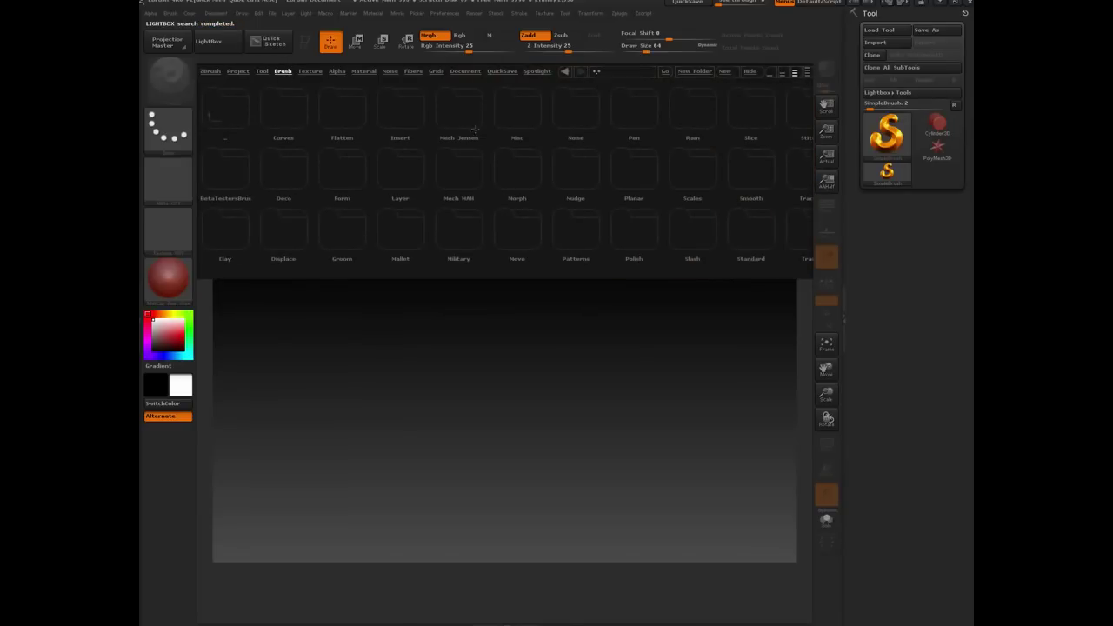
{"action": "left_click", "coordinate": [306, 70]}
{"action": "left_click", "coordinate": [335, 71]}
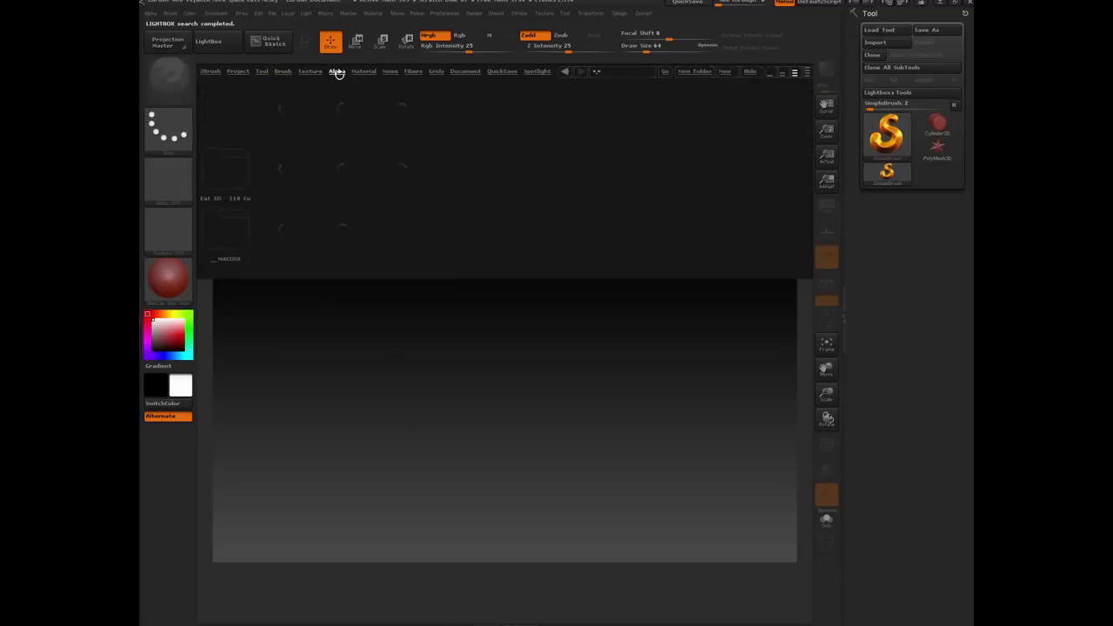
{"action": "left_click", "coordinate": [362, 70]}
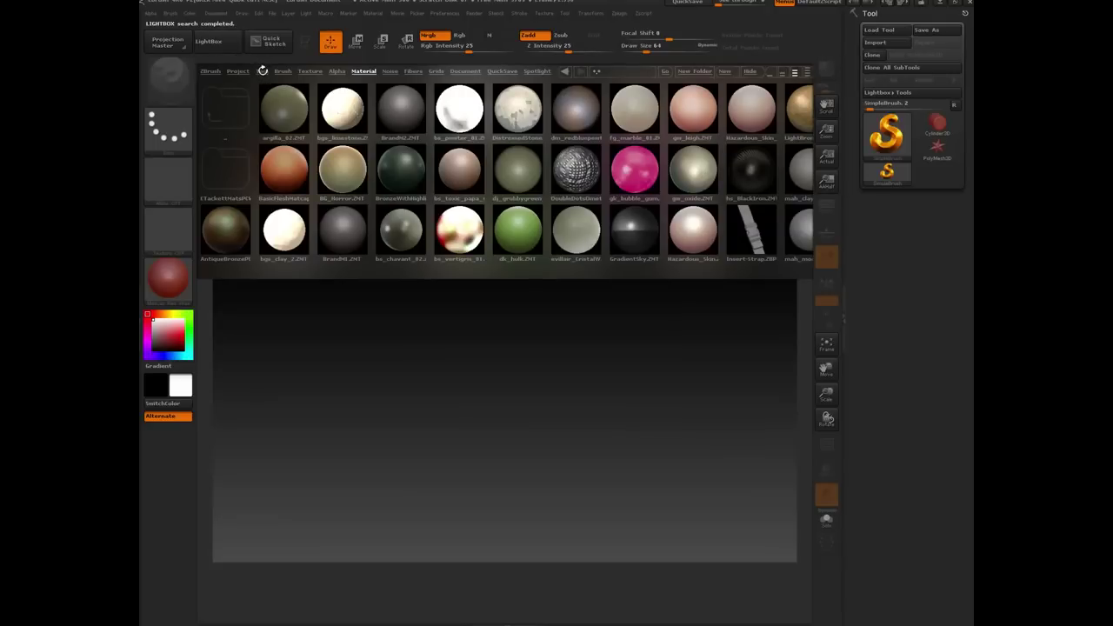
{"action": "left_click", "coordinate": [262, 71]}
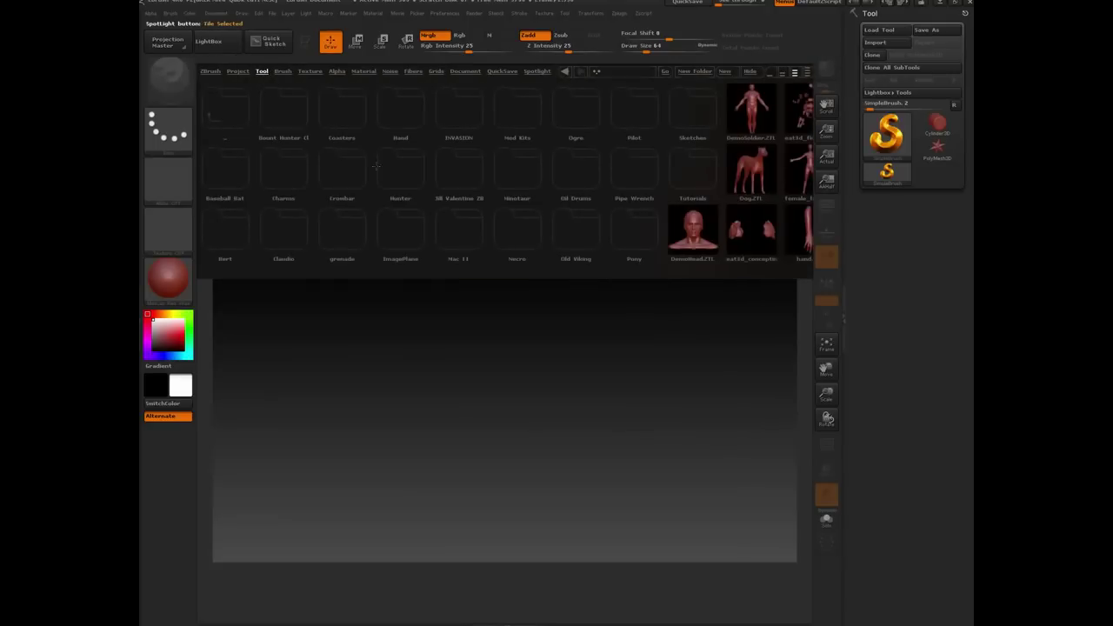
{"action": "left_click_drag", "start_coordinate": [614, 198], "coordinate": [389, 195]}
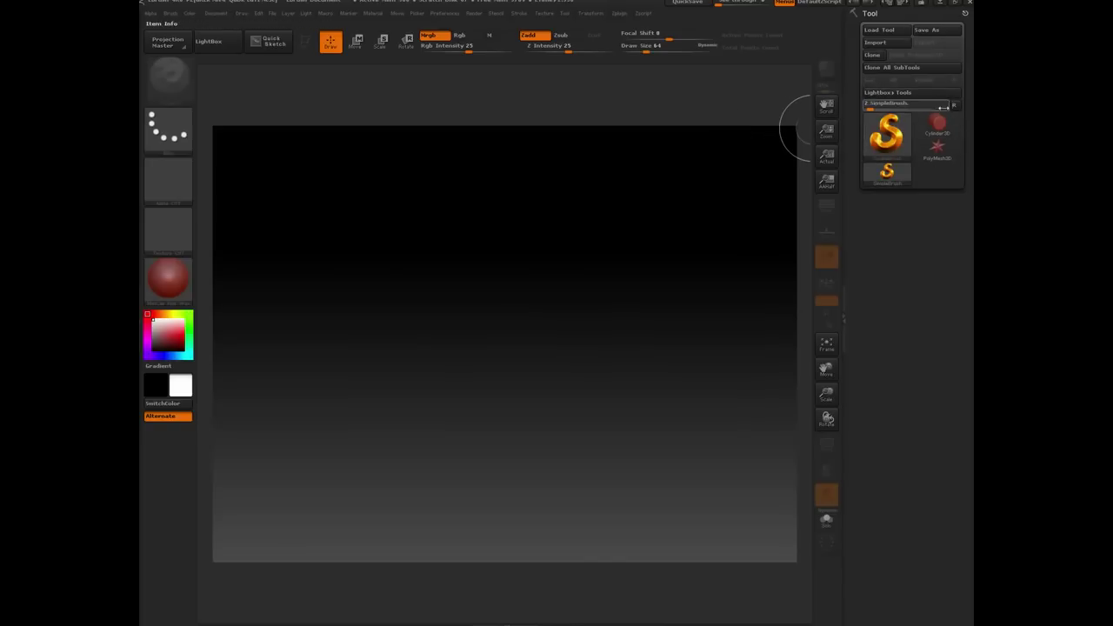
Select the Sphere3D primitive from the 3D meshes as the active tool
{"action": "mouse_move", "coordinate": [944, 130]}
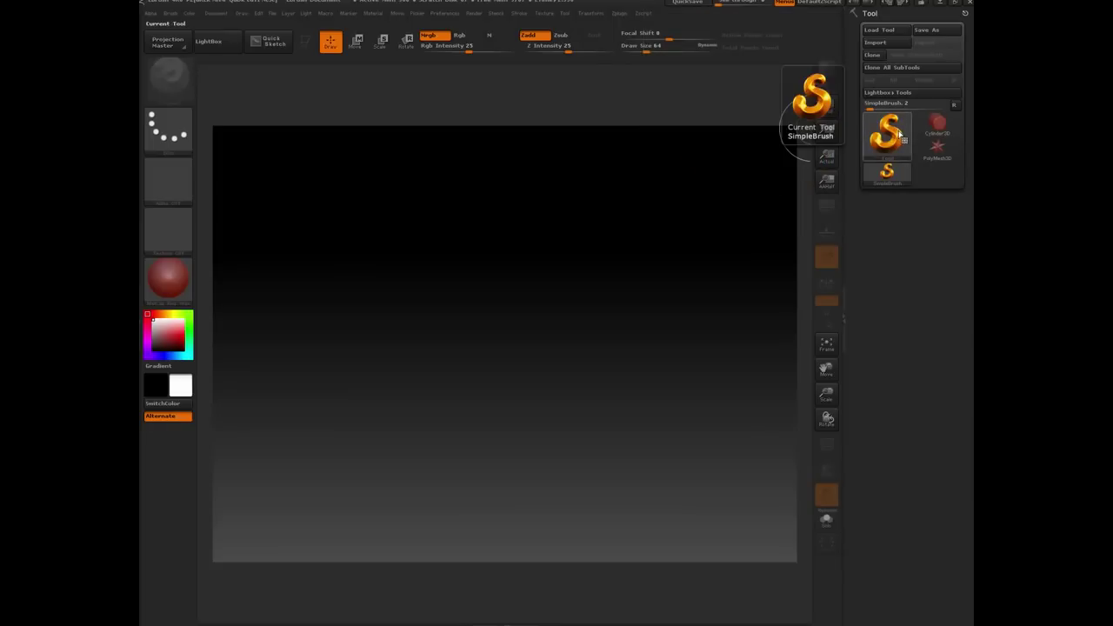
{"action": "left_click", "coordinate": [898, 132]}
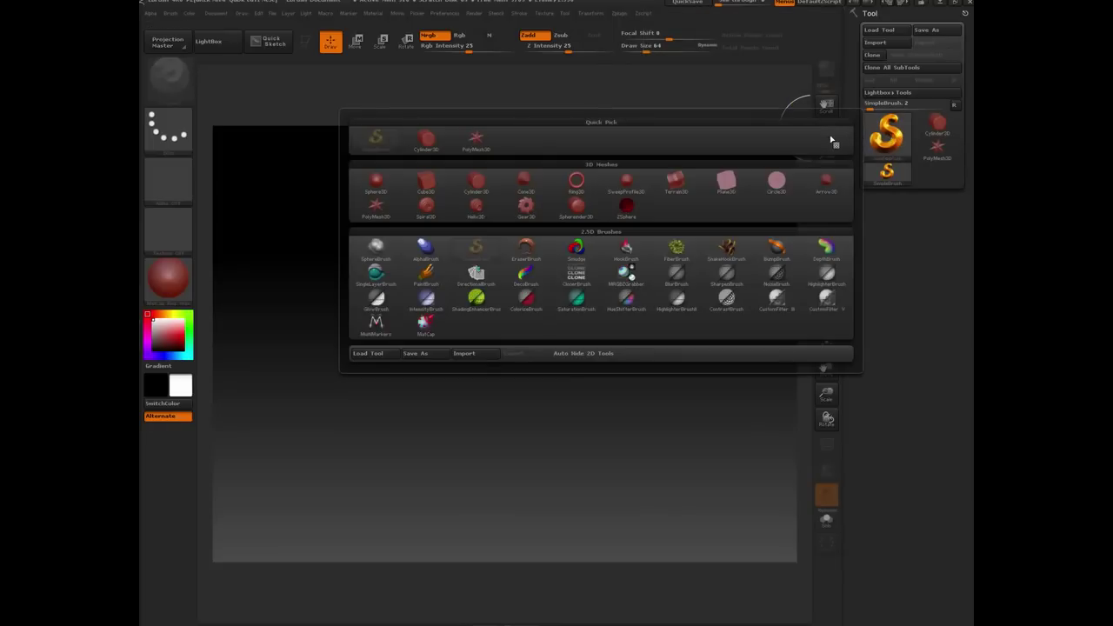
{"action": "left_click", "coordinate": [378, 187]}
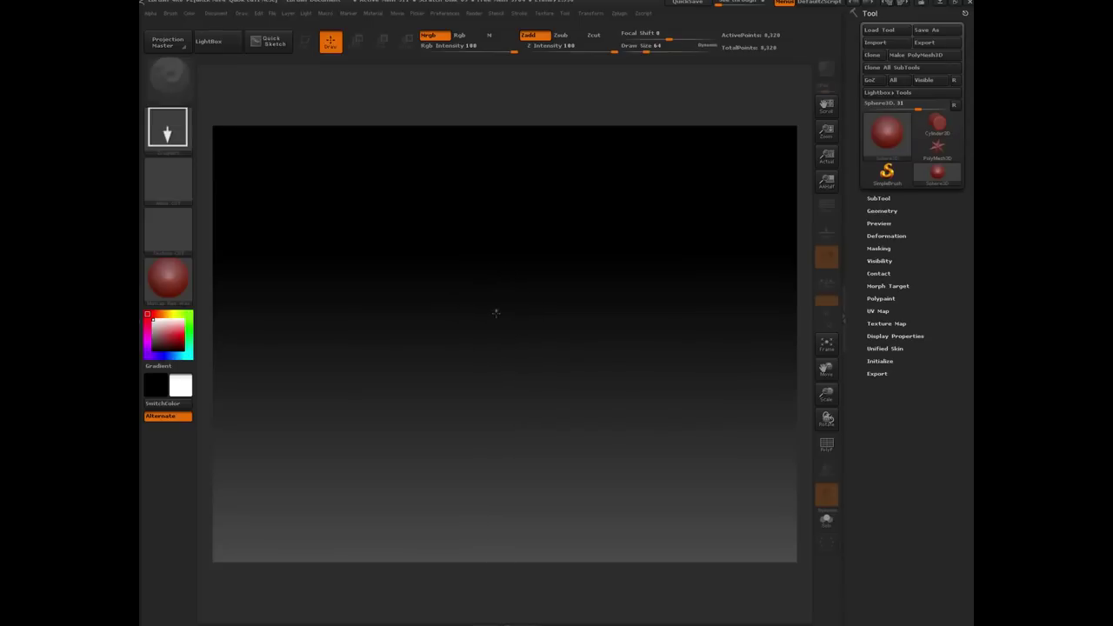
Draw a cluster of overlapping spheres of different sizes in the middle of the canvas, and clear the canvas
{"action": "left_click_drag", "start_coordinate": [497, 317], "coordinate": [502, 432]}
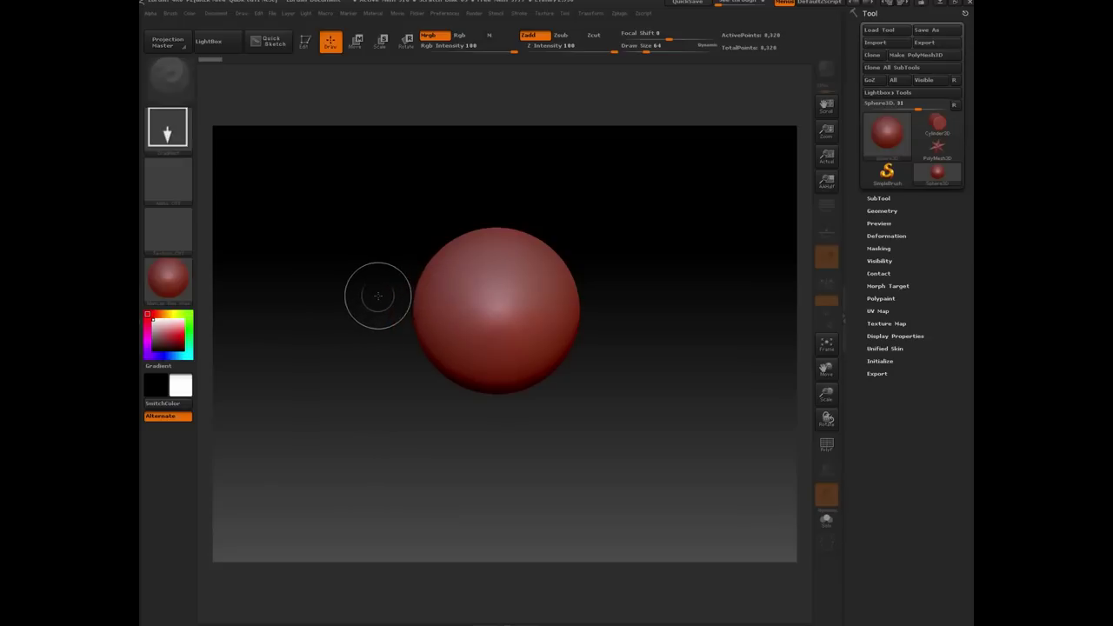
{"action": "left_click_drag", "start_coordinate": [452, 328], "coordinate": [427, 396]}
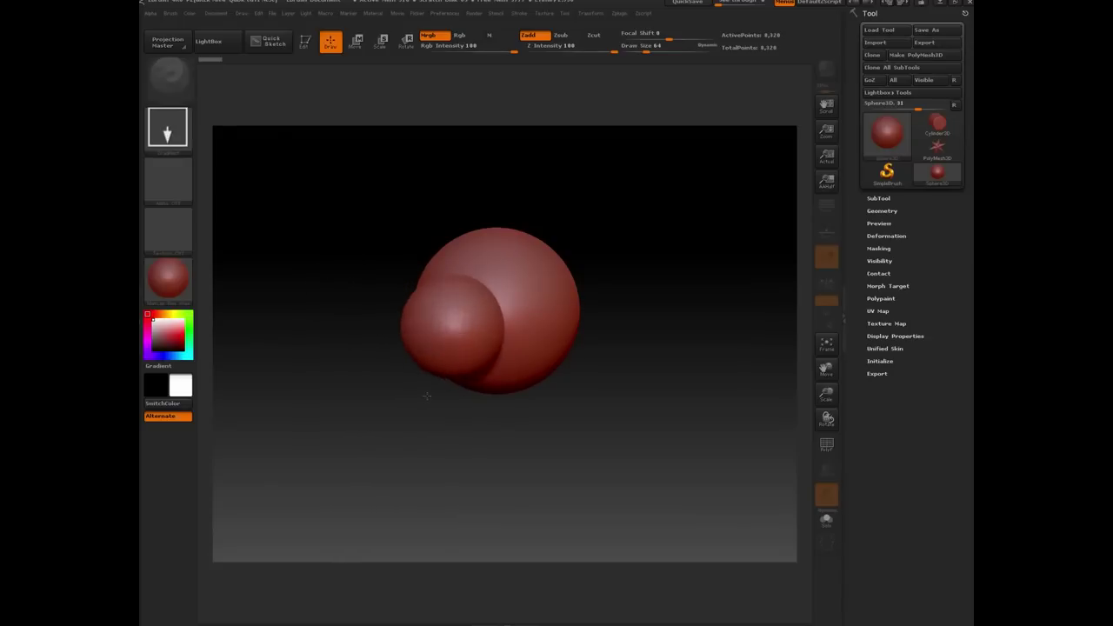
{"action": "left_click_drag", "start_coordinate": [546, 289], "coordinate": [591, 228]}
{"action": "left_click_drag", "start_coordinate": [510, 368], "coordinate": [510, 432]}
{"action": "left_click_drag", "start_coordinate": [471, 248], "coordinate": [418, 350]}
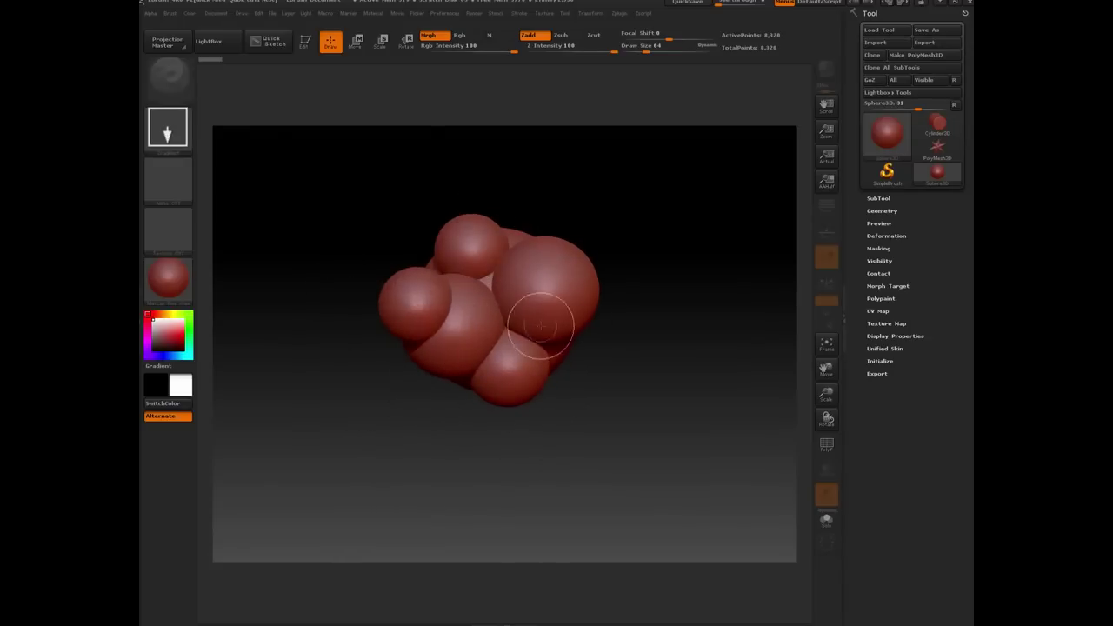
{"action": "left_click_drag", "start_coordinate": [548, 296], "coordinate": [524, 338]}
{"action": "mouse_move", "coordinate": [436, 334]}
{"action": "left_mouse_down"}
{"action": "mouse_move", "coordinate": [449, 378]}
{"action": "mouse_move", "coordinate": [501, 421]}
{"action": "left_mouse_up"}
{"action": "left_click_drag", "start_coordinate": [484, 306], "coordinate": [490, 372]}
{"action": "left_click_drag", "start_coordinate": [469, 228], "coordinate": [454, 301]}
{"action": "left_click_drag", "start_coordinate": [521, 300], "coordinate": [522, 350]}
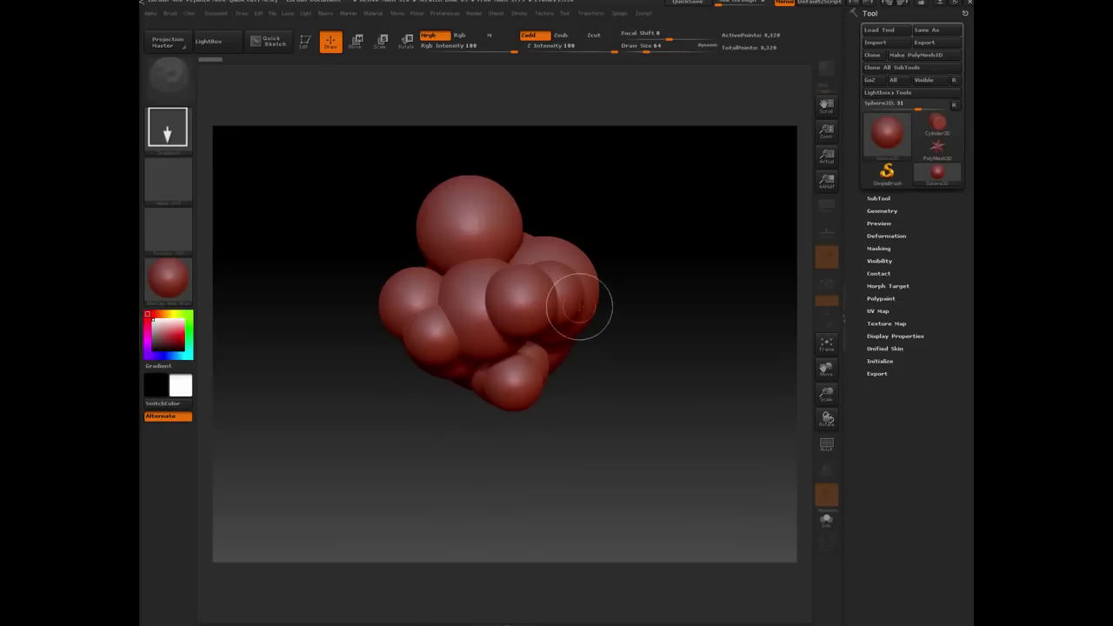
{"action": "left_click_drag", "start_coordinate": [586, 308], "coordinate": [559, 336]}
{"action": "left_click_drag", "start_coordinate": [460, 325], "coordinate": [460, 369]}
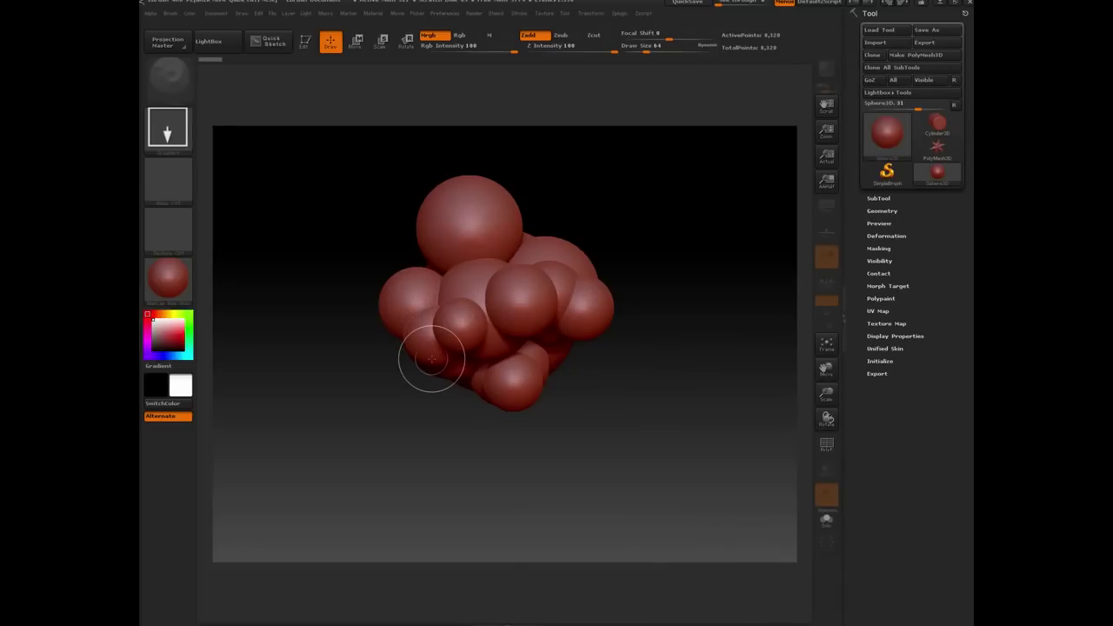
{"action": "key", "text": "ctrl+n"}
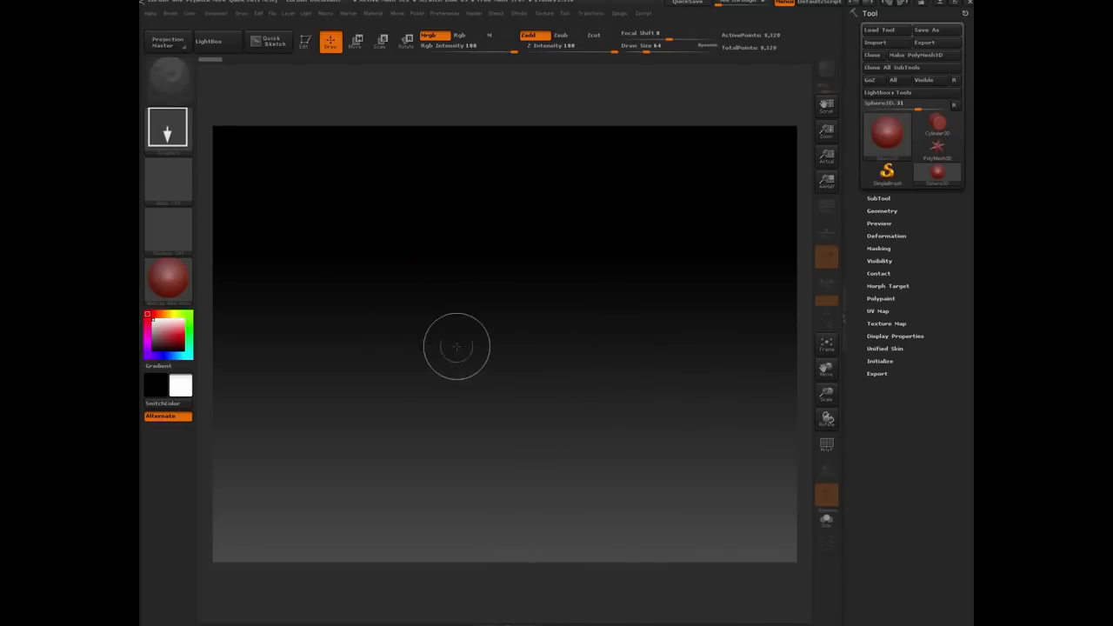
Draw a single sphere in the middle of the canvas, enter Edit mode and show the document at actual size
{"action": "left_click_drag", "start_coordinate": [491, 308], "coordinate": [505, 415]}
{"action": "key", "text": "t"}
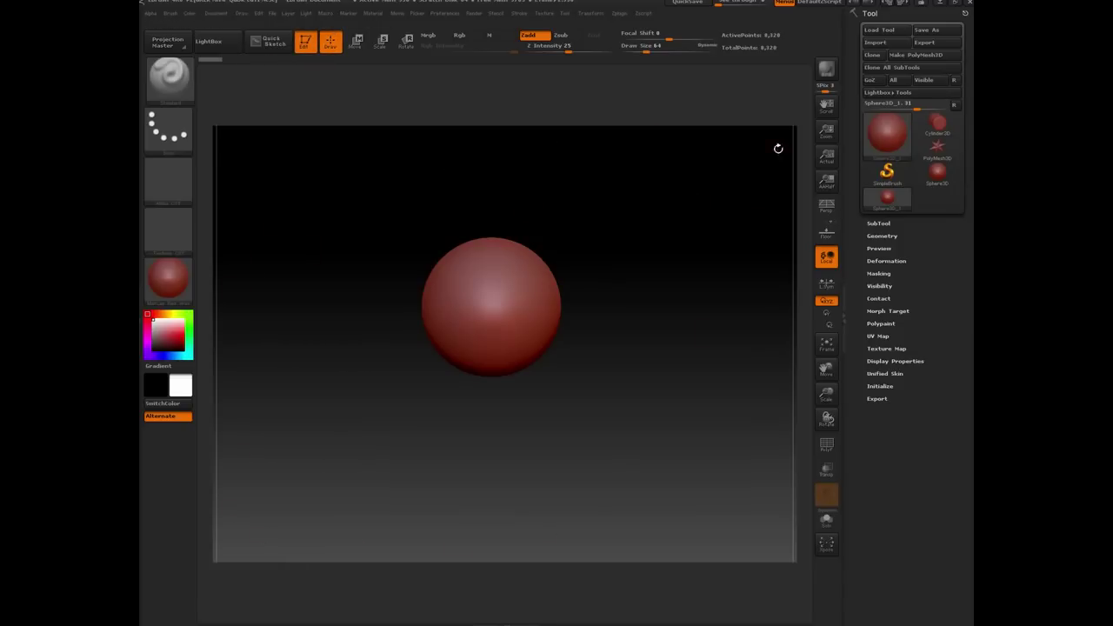
{"action": "left_click_drag", "start_coordinate": [827, 130], "coordinate": [827, 132]}
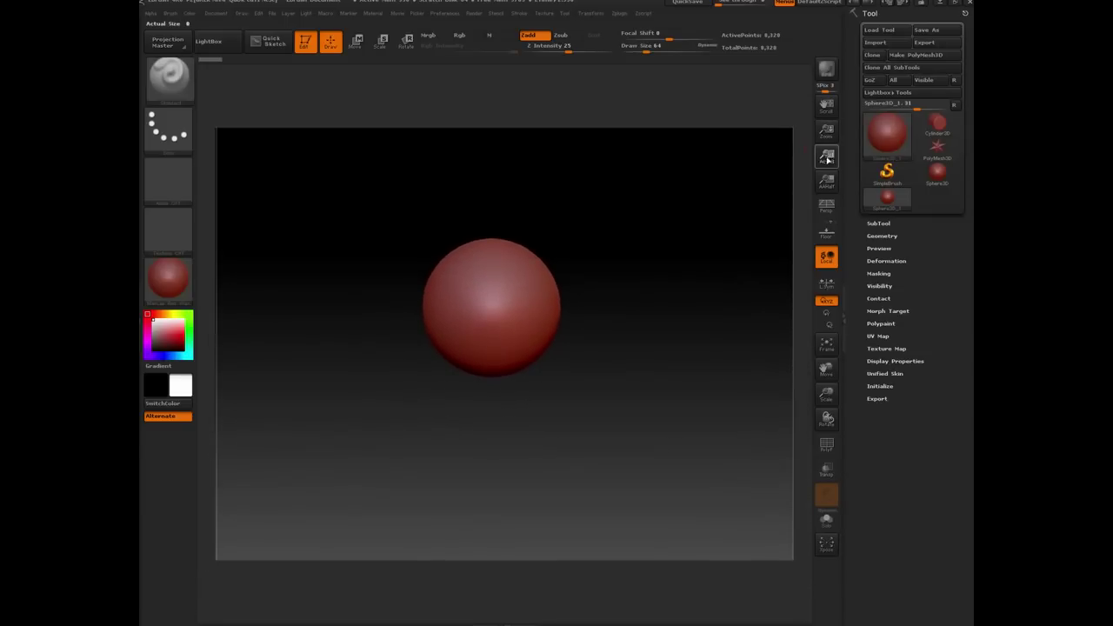
{"action": "left_click", "coordinate": [827, 158]}
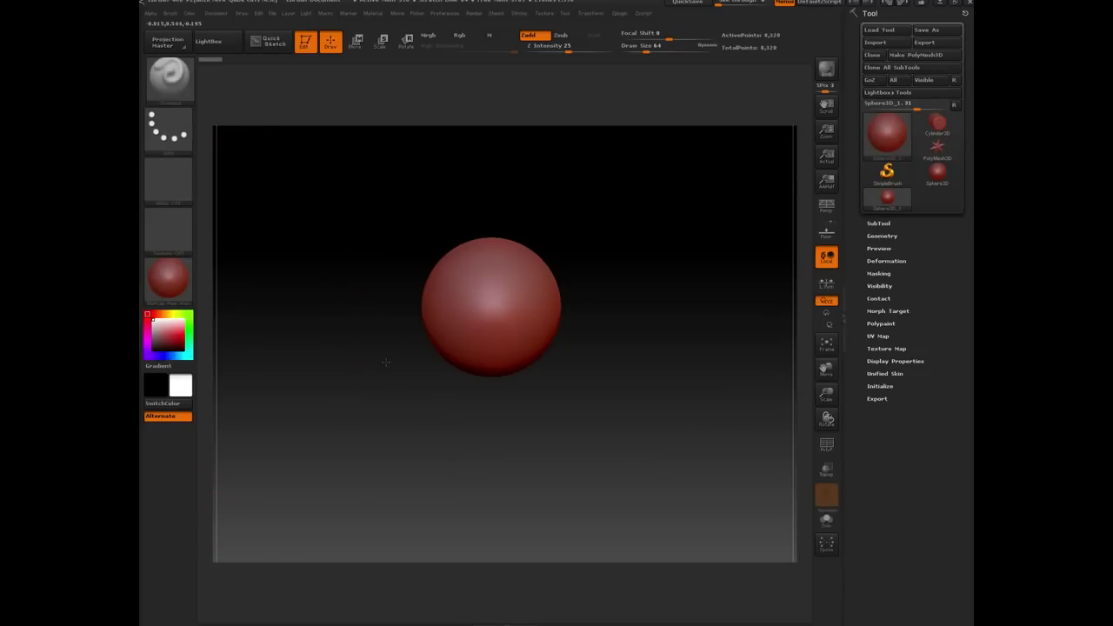
Turn on the PolyFrame wireframe for the sphere and try a brush stroke on the unconverted primitive
{"action": "key", "text": "shift"}
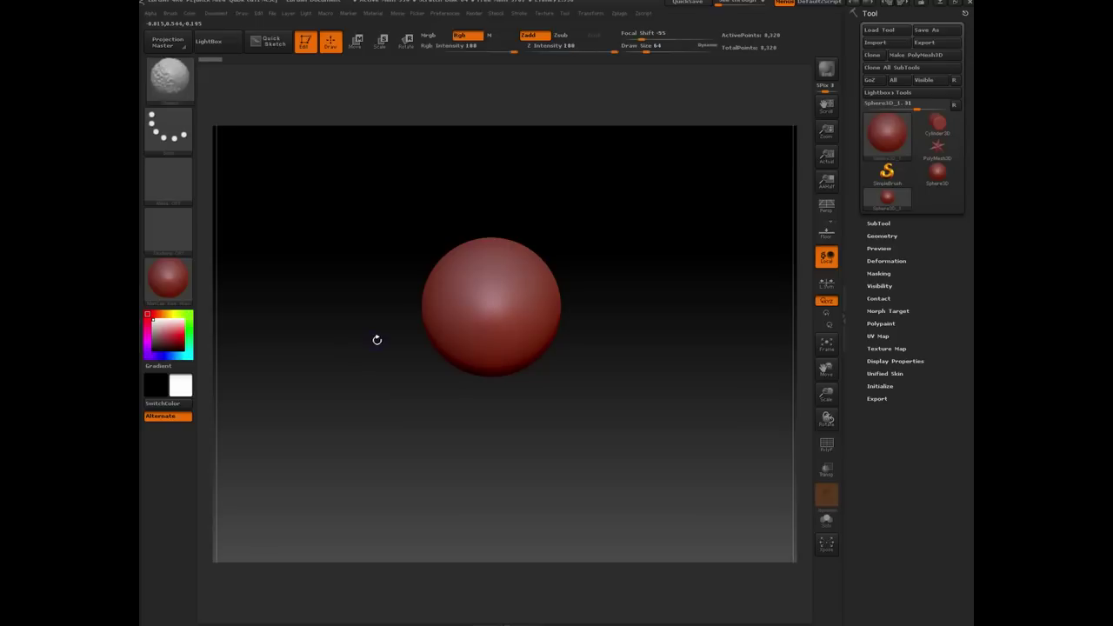
{"action": "key", "text": "shift"}
{"action": "key", "text": "shift+f"}
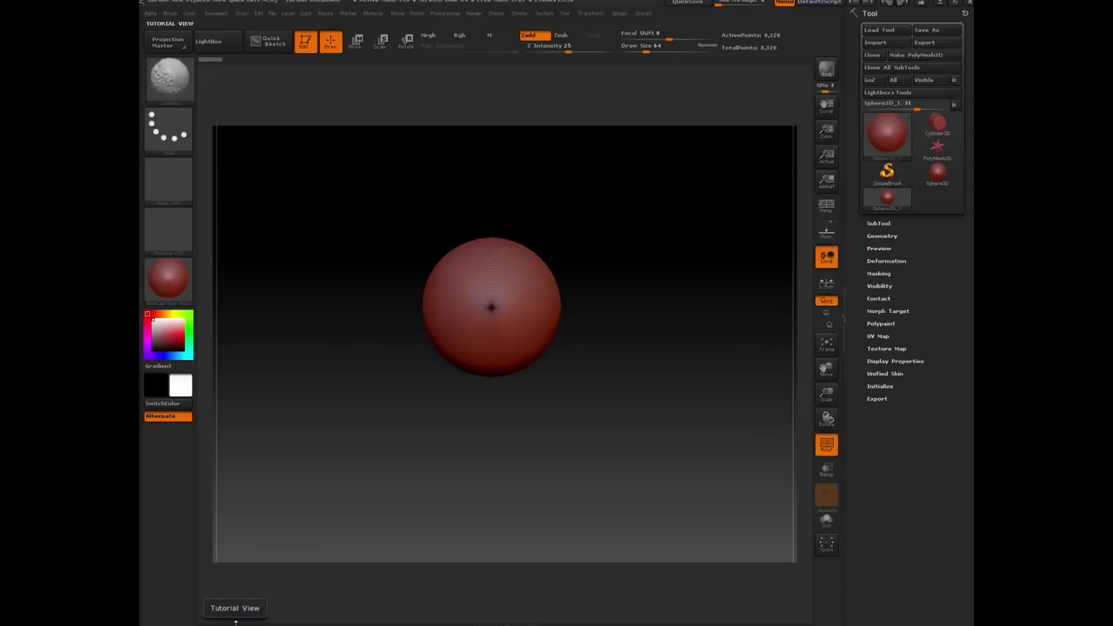
{"action": "mouse_move", "coordinate": [356, 311]}
{"action": "left_mouse_down"}
{"action": "mouse_move", "coordinate": [385, 261]}
{"action": "mouse_move", "coordinate": [443, 365]}
{"action": "mouse_move", "coordinate": [493, 417]}
{"action": "mouse_move", "coordinate": [388, 354]}
{"action": "mouse_move", "coordinate": [410, 286]}
{"action": "mouse_move", "coordinate": [454, 371]}
{"action": "mouse_move", "coordinate": [365, 277]}
{"action": "mouse_move", "coordinate": [386, 241]}
{"action": "mouse_move", "coordinate": [426, 383]}
{"action": "mouse_move", "coordinate": [431, 330]}
{"action": "mouse_move", "coordinate": [403, 267]}
{"action": "mouse_move", "coordinate": [427, 398]}
{"action": "left_mouse_up"}
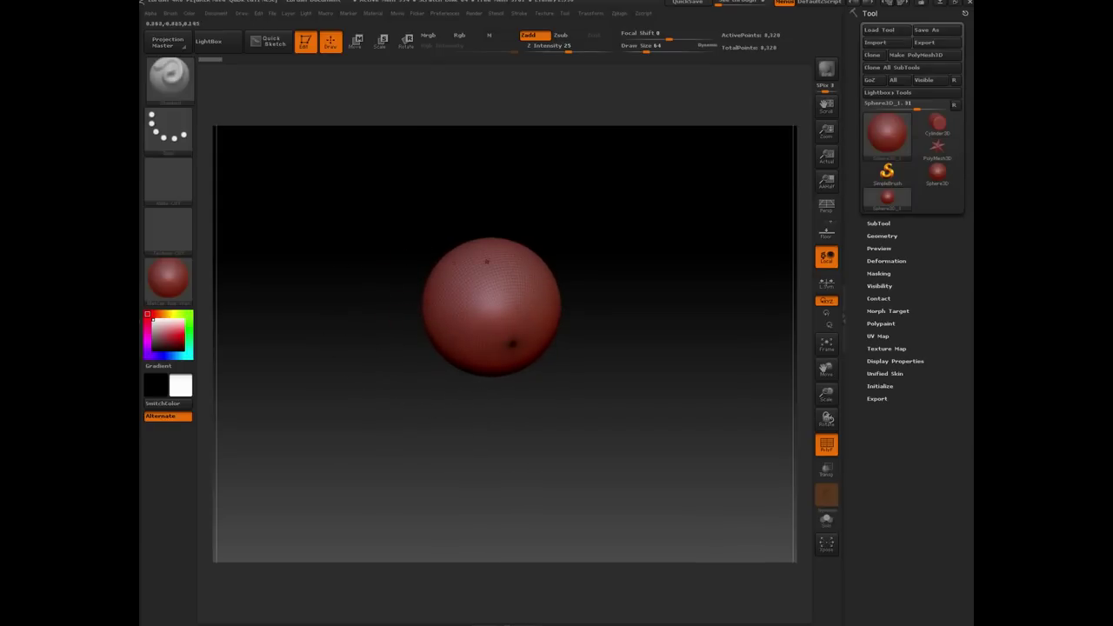
{"action": "left_click", "coordinate": [467, 299]}
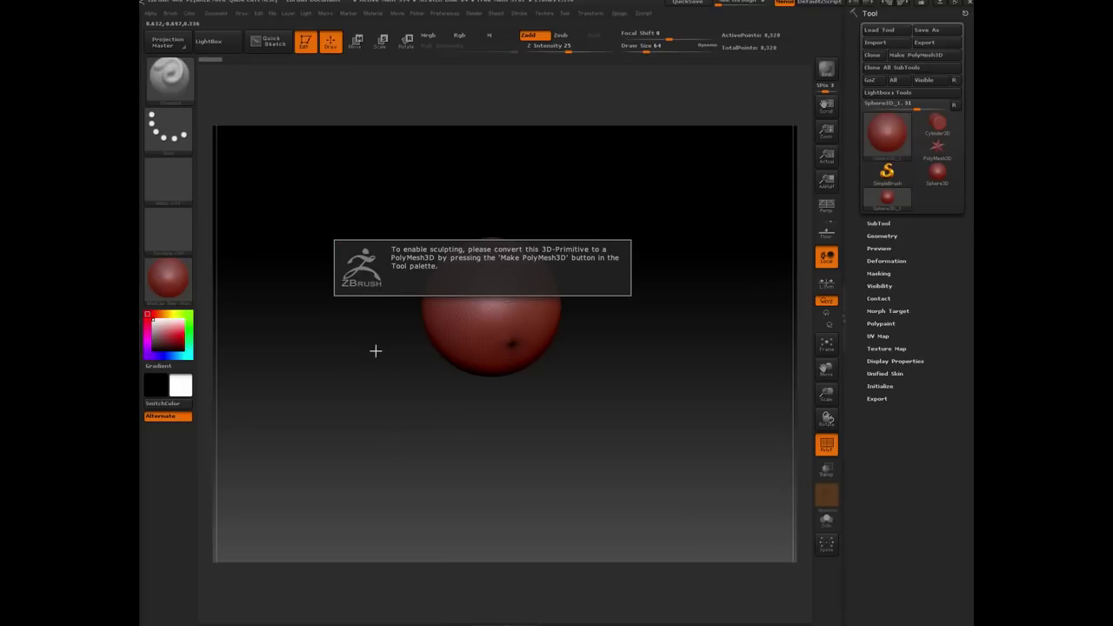
{"action": "left_click_drag", "start_coordinate": [354, 304], "coordinate": [343, 283], "text": "alt"}
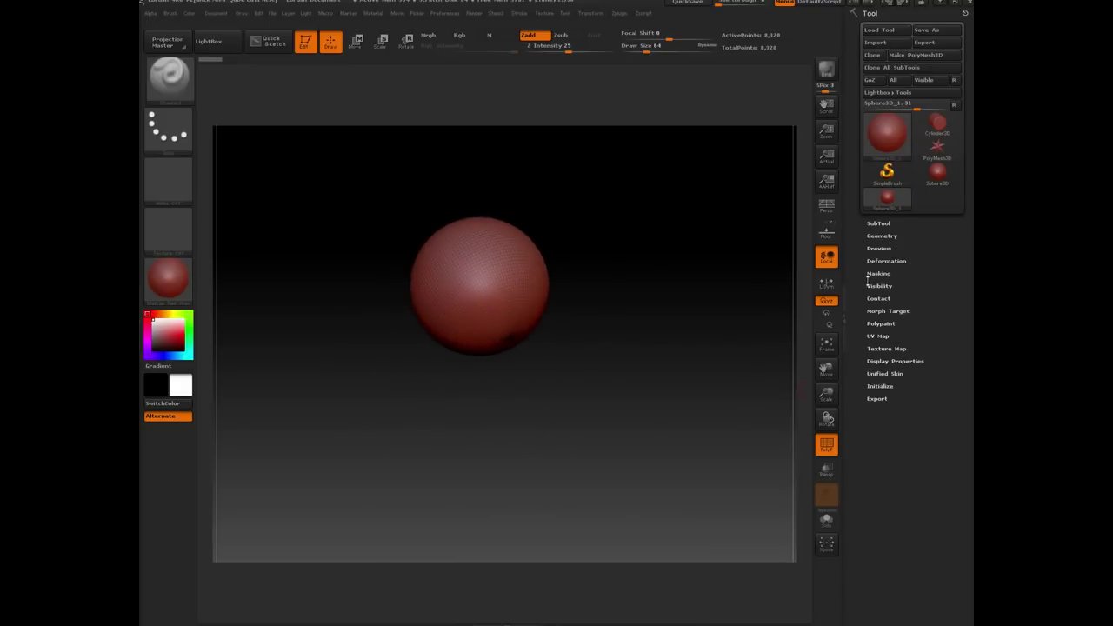
Reshape the sphere primitive through its Initialize settings with X Size 54, Z Size 51 and HDivide 370, and undo the changes
{"action": "left_click", "coordinate": [878, 386]}
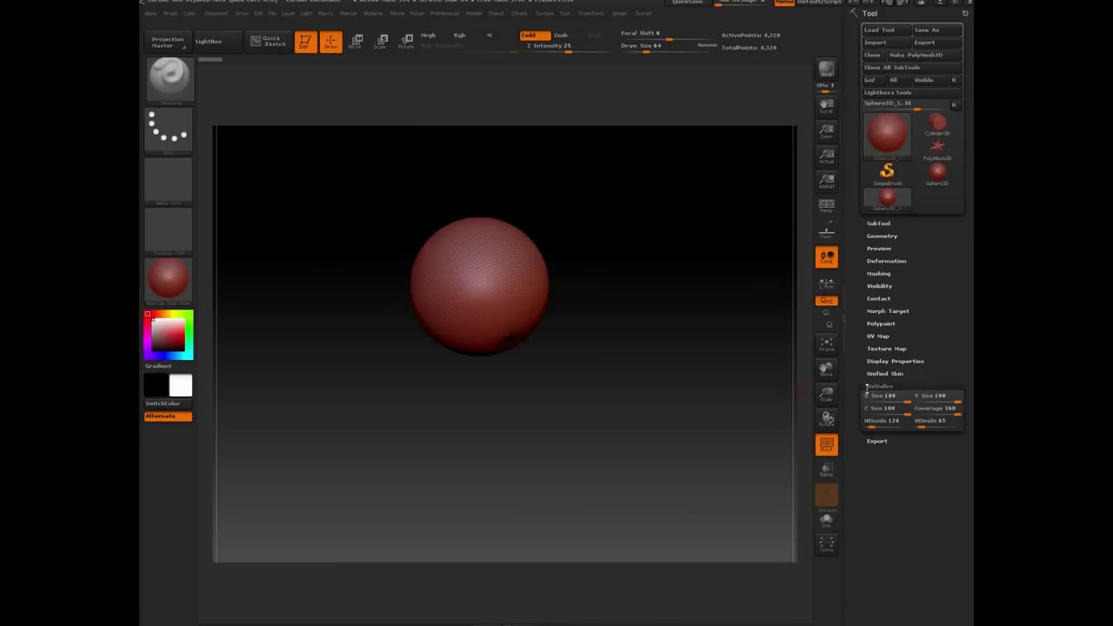
{"action": "left_click_drag", "start_coordinate": [910, 397], "coordinate": [881, 424]}
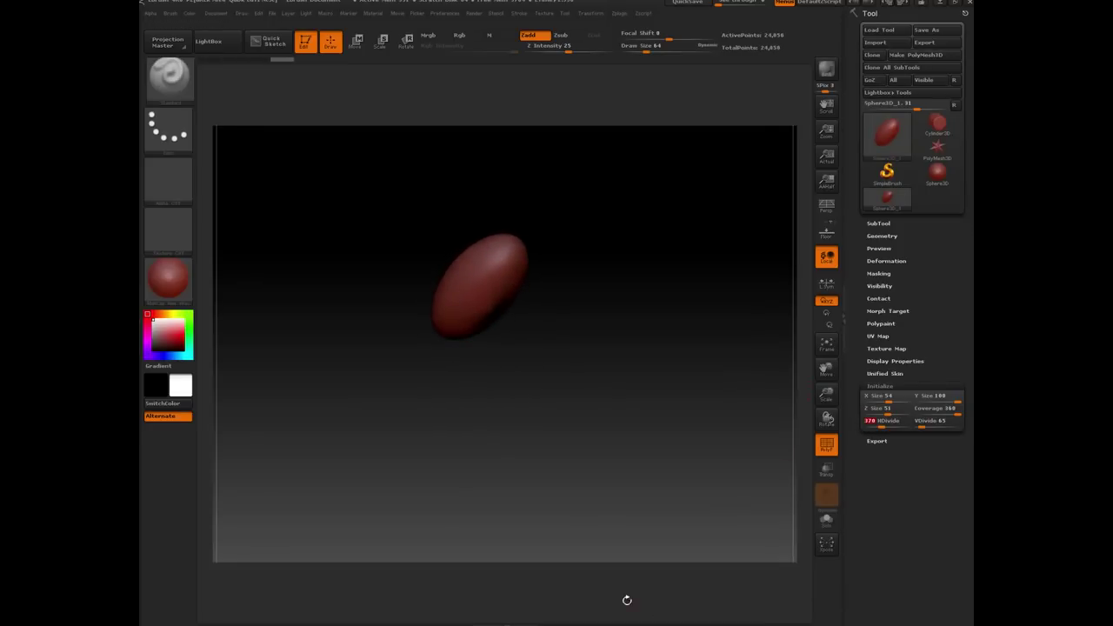
{"action": "key", "text": "ctrl+z"}
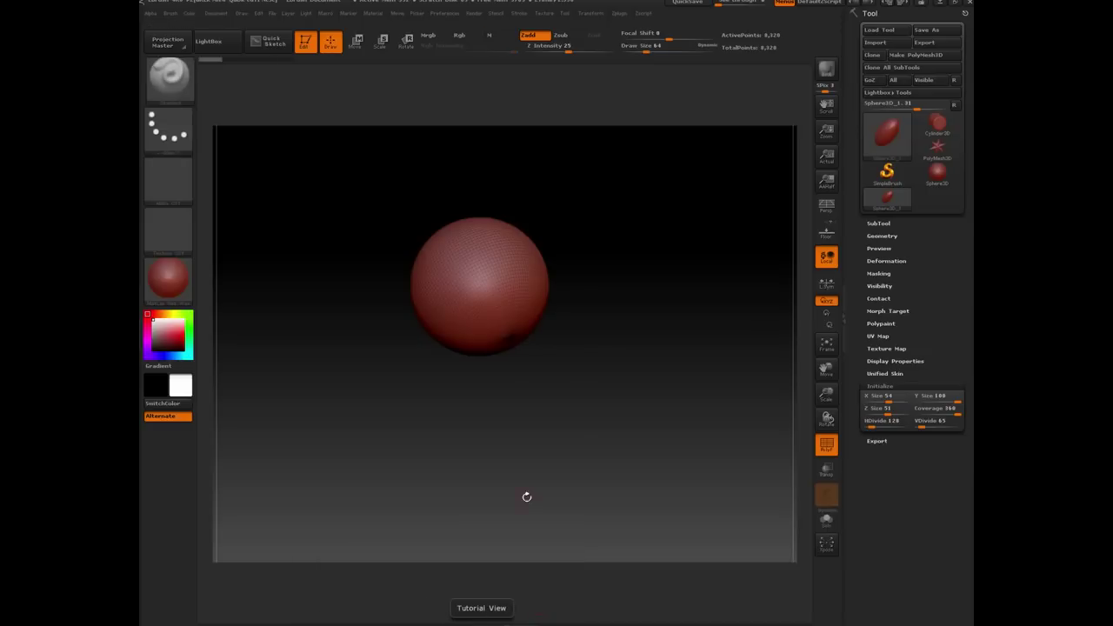
{"action": "left_click", "coordinate": [878, 385]}
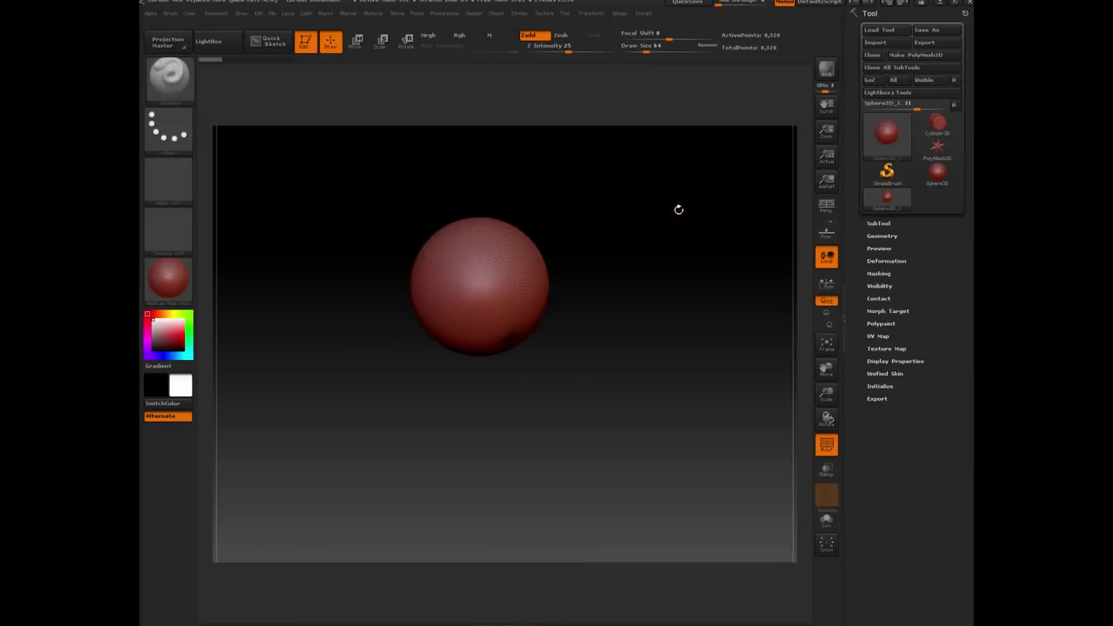
Convert the sphere primitive to a PolyMesh3D and turn off its PolyFrame wireframe
{"action": "left_click_drag", "start_coordinate": [356, 311], "coordinate": [389, 347], "text": "alt"}
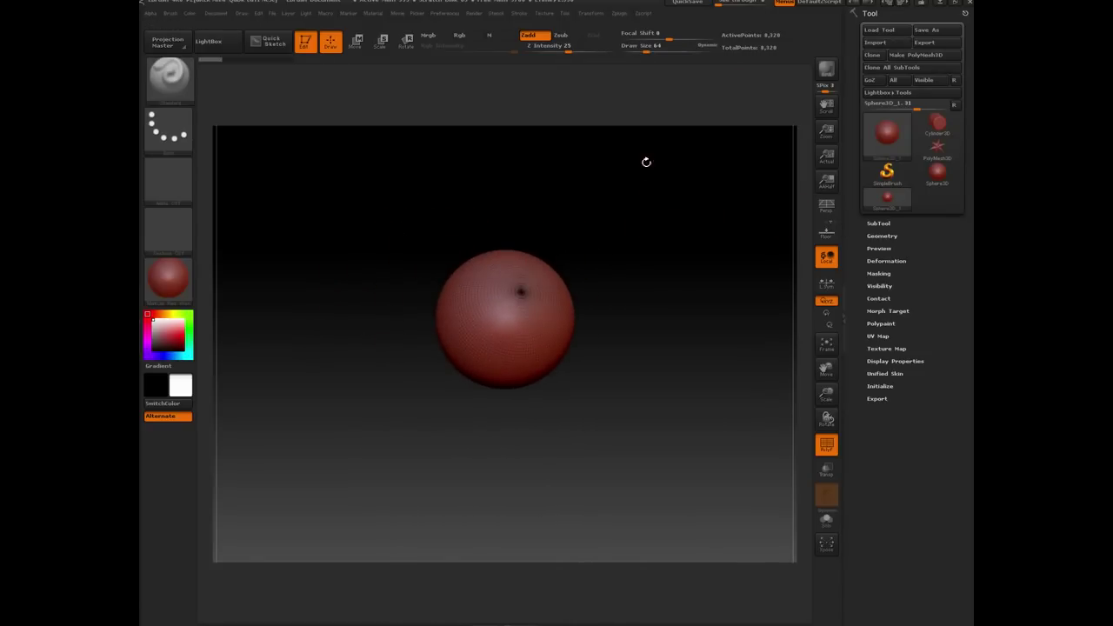
{"action": "left_click", "coordinate": [908, 56]}
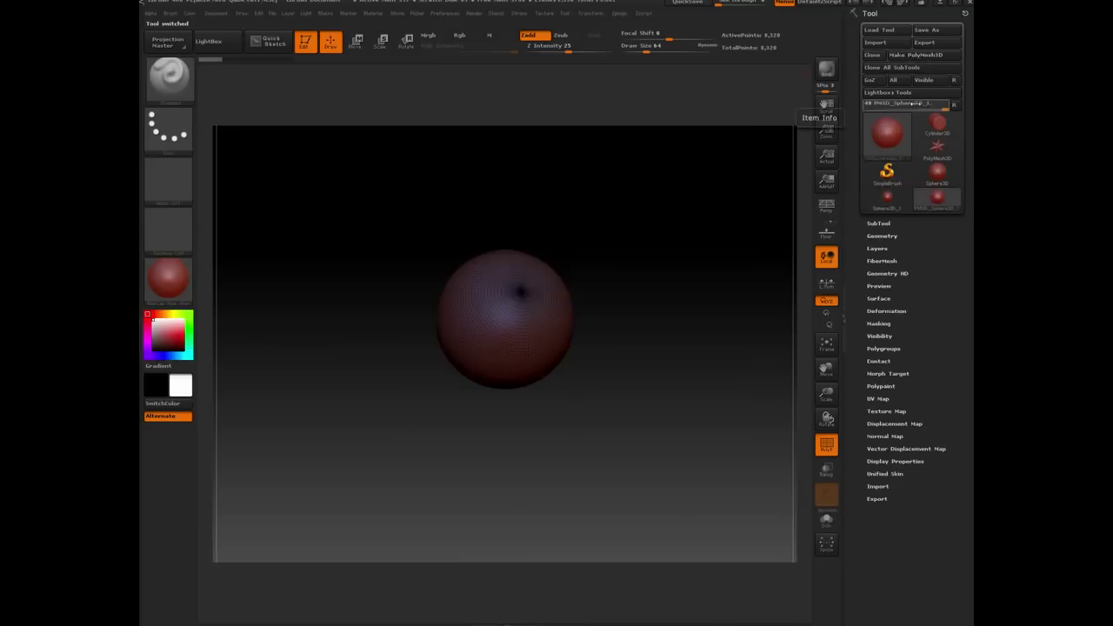
{"action": "left_click_drag", "start_coordinate": [374, 409], "coordinate": [273, 383]}
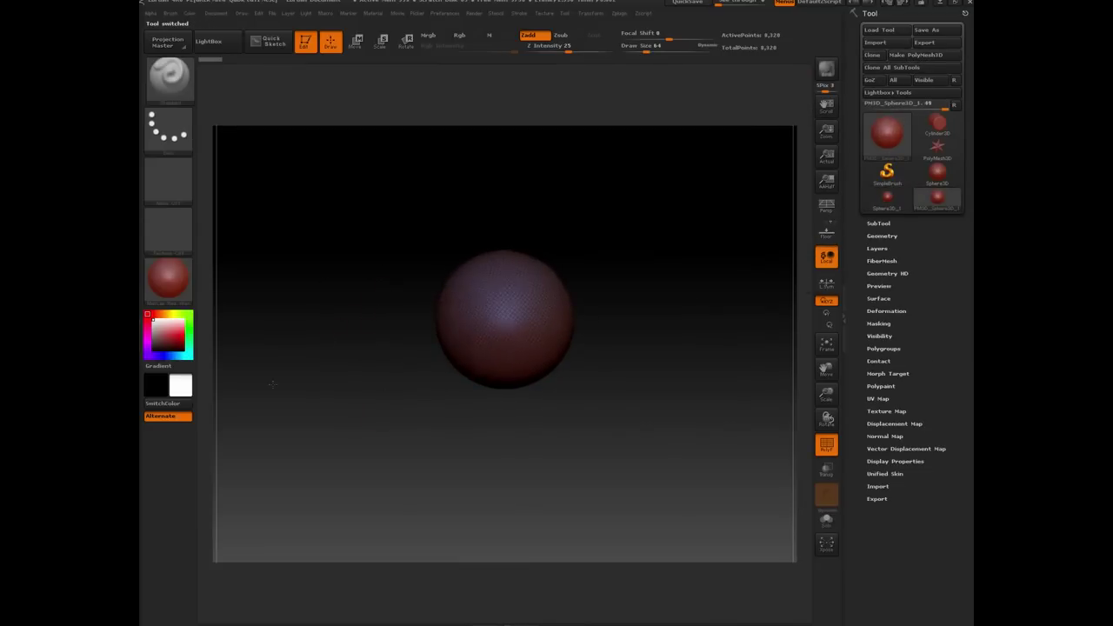
{"action": "left_click_drag", "start_coordinate": [442, 450], "coordinate": [403, 470]}
{"action": "key", "text": "shift+f"}
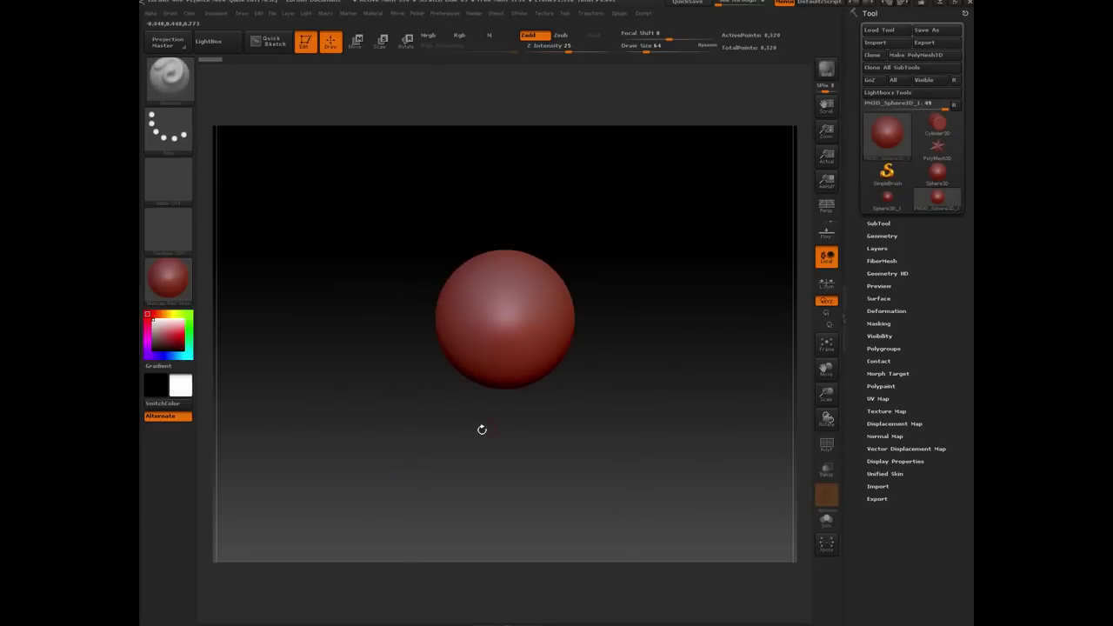
Sculpt freehand test strokes with the Standard brush across the front and side of the polymesh sphere
{"action": "left_click_drag", "start_coordinate": [504, 310], "coordinate": [479, 340]}
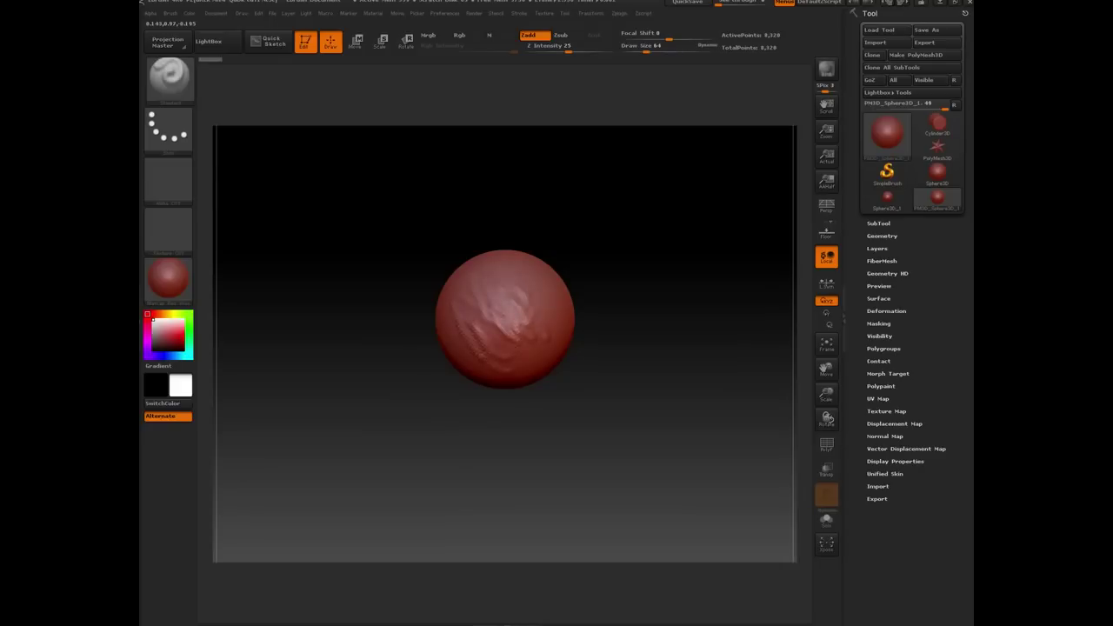
{"action": "left_click_drag", "start_coordinate": [503, 308], "coordinate": [513, 334]}
{"action": "left_click_drag", "start_coordinate": [540, 439], "coordinate": [447, 440]}
{"action": "mouse_move", "coordinate": [560, 315]}
{"action": "left_mouse_down"}
{"action": "mouse_move", "coordinate": [570, 339]}
{"action": "mouse_move", "coordinate": [547, 309]}
{"action": "mouse_move", "coordinate": [551, 345]}
{"action": "left_mouse_up"}
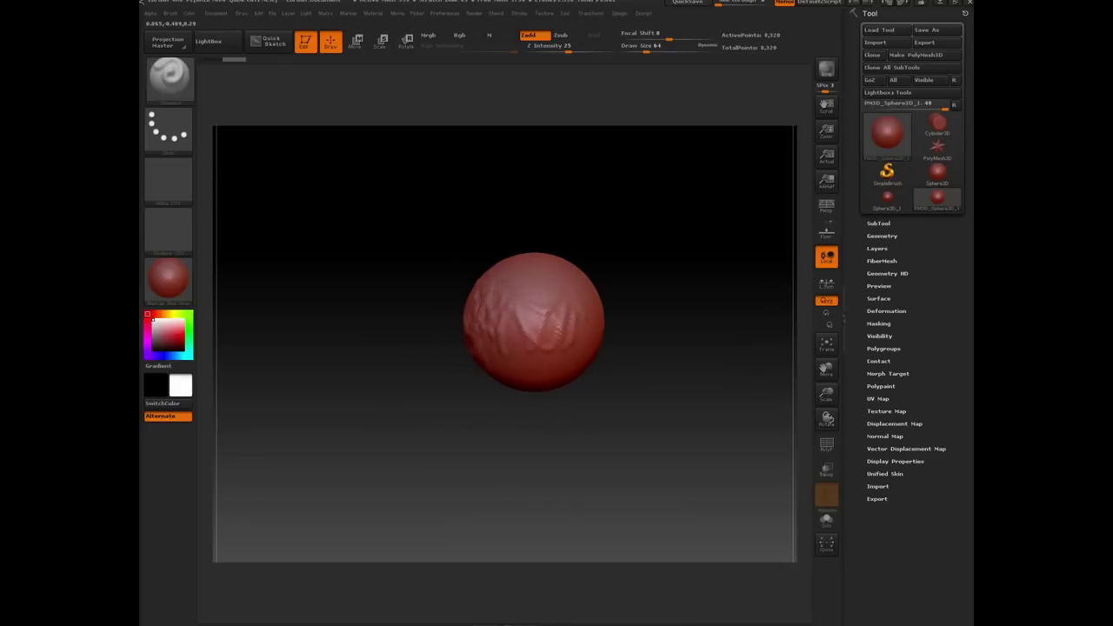
{"action": "left_click_drag", "start_coordinate": [351, 395], "coordinate": [488, 387]}
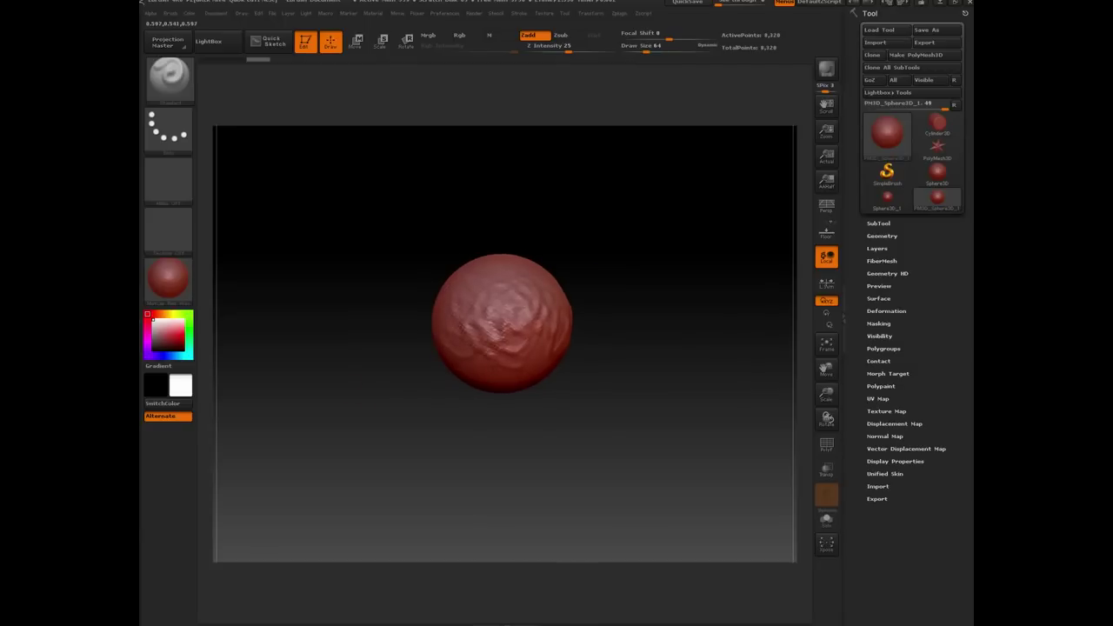
{"action": "left_click_drag", "start_coordinate": [377, 365], "coordinate": [376, 363]}
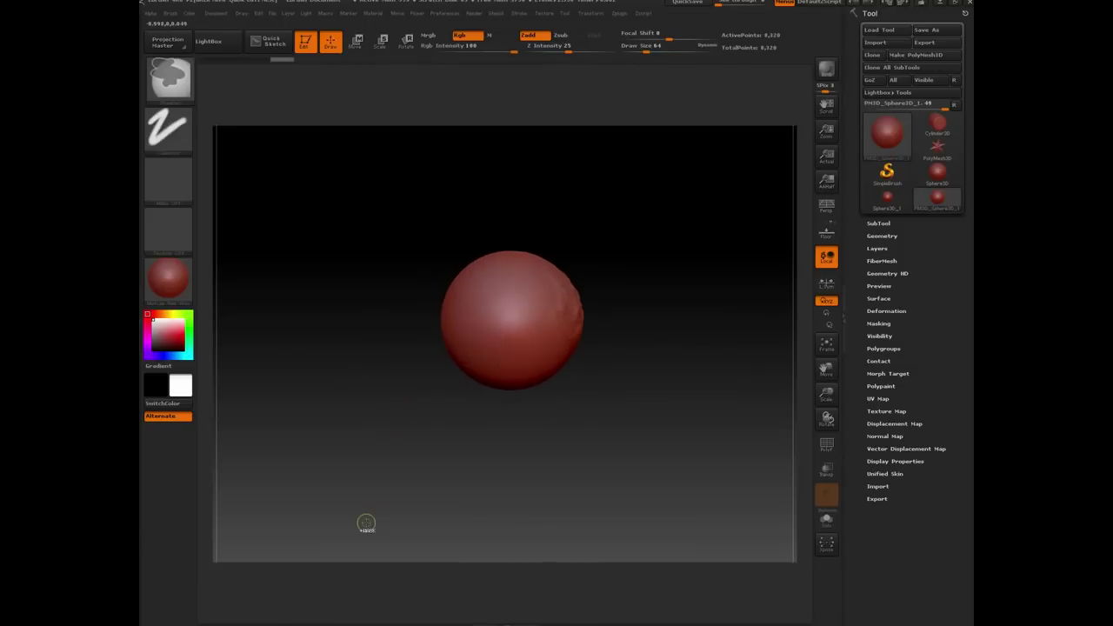
Undo the test strokes to restore the smooth polymesh sphere
{"action": "key", "text": "ctrl+z"}
{"action": "key", "text": "ctrl+z"}
{"action": "key", "text": "ctrl+z"}
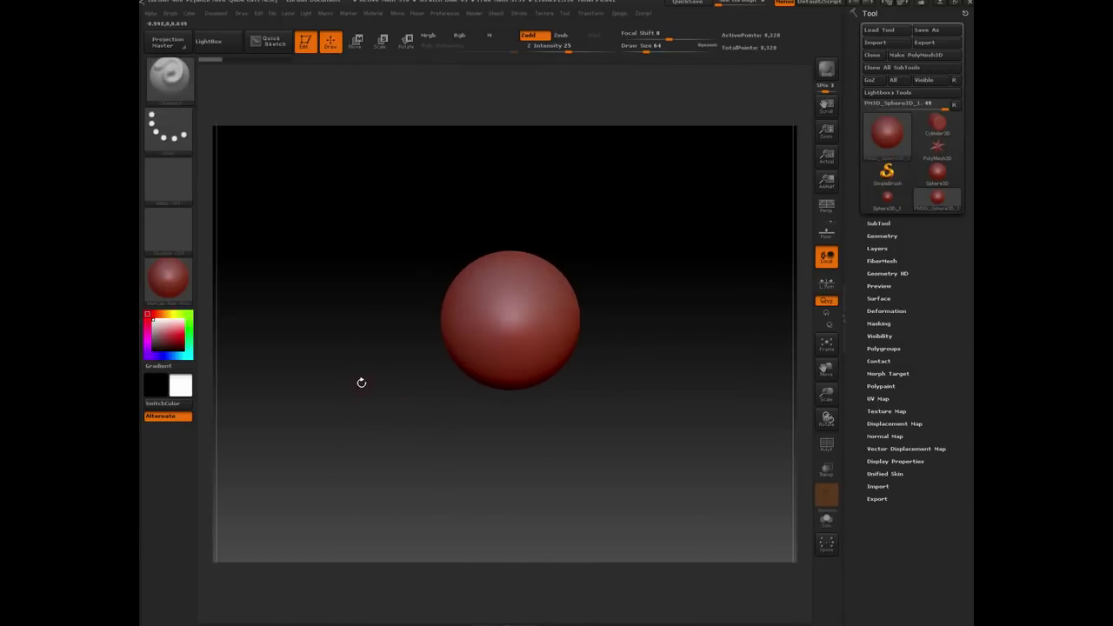
{"action": "left_click_drag", "start_coordinate": [362, 382], "coordinate": [357, 405]}
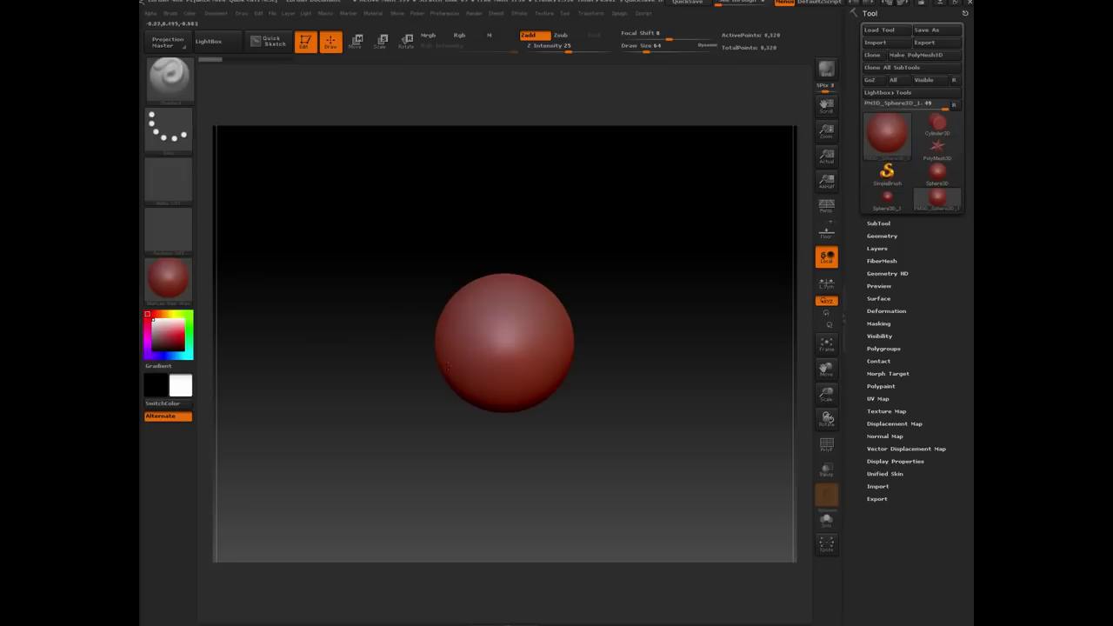
{"action": "left_click_drag", "start_coordinate": [382, 355], "coordinate": [350, 360]}
{"action": "mouse_move", "coordinate": [379, 282]}
{"action": "left_mouse_down"}
{"action": "mouse_move", "coordinate": [356, 273]}
{"action": "mouse_move", "coordinate": [368, 272]}
{"action": "left_mouse_up"}
{"action": "left_click_drag", "start_coordinate": [392, 409], "coordinate": [351, 227], "text": "alt"}
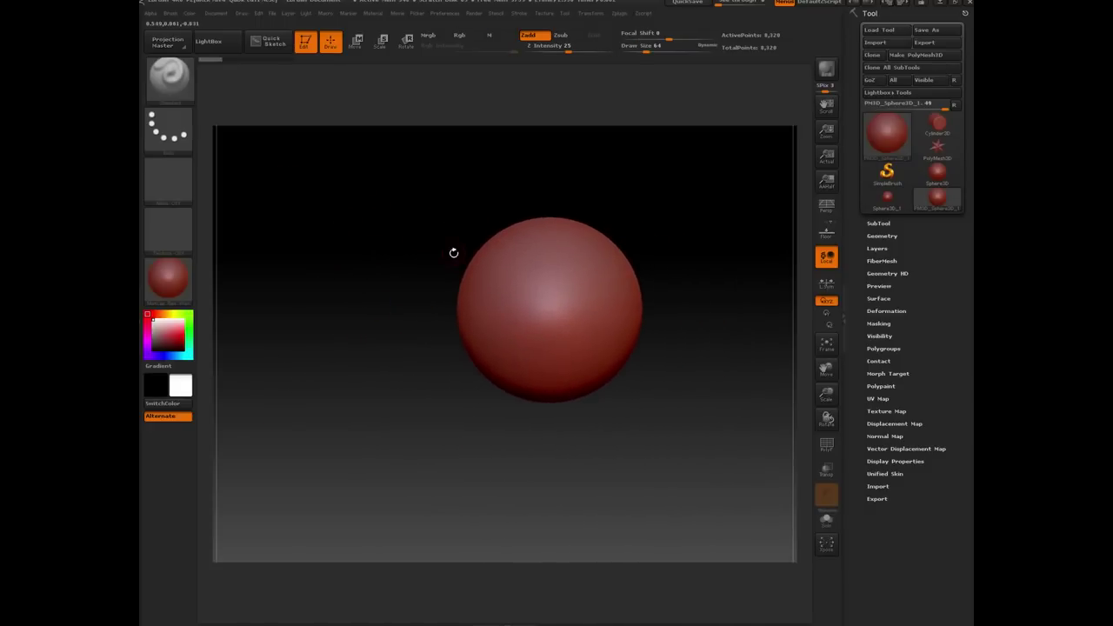
Set the document background's gradient Range to 0 and pick a lighter gray for its Back color
{"action": "left_click", "coordinate": [214, 14]}
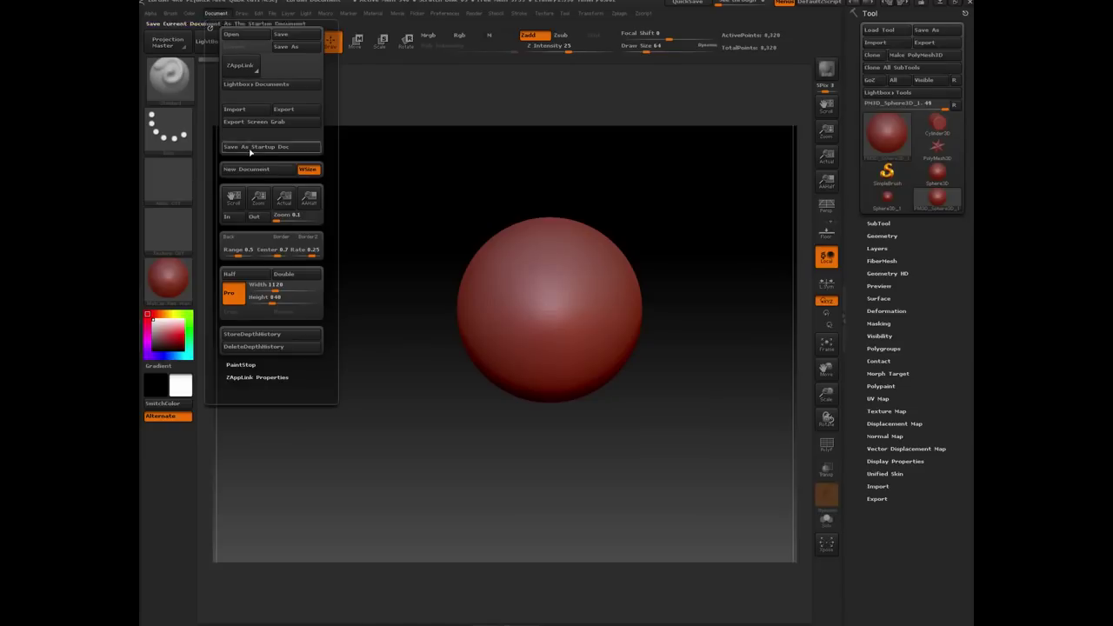
{"action": "left_click_drag", "start_coordinate": [232, 252], "coordinate": [215, 257]}
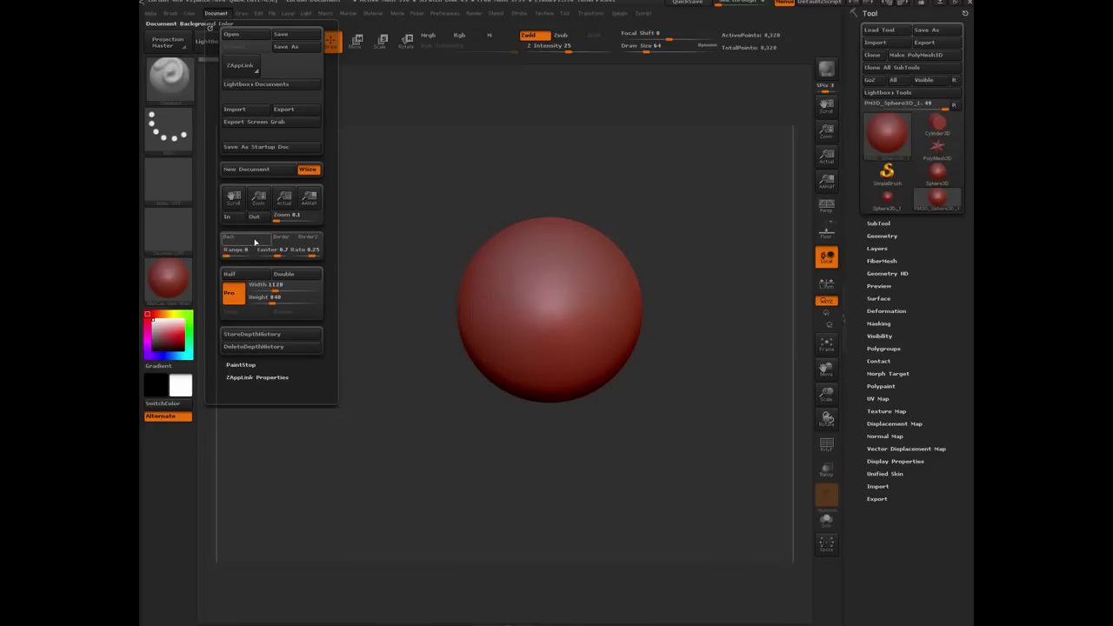
{"action": "left_click_drag", "start_coordinate": [257, 241], "coordinate": [159, 237]}
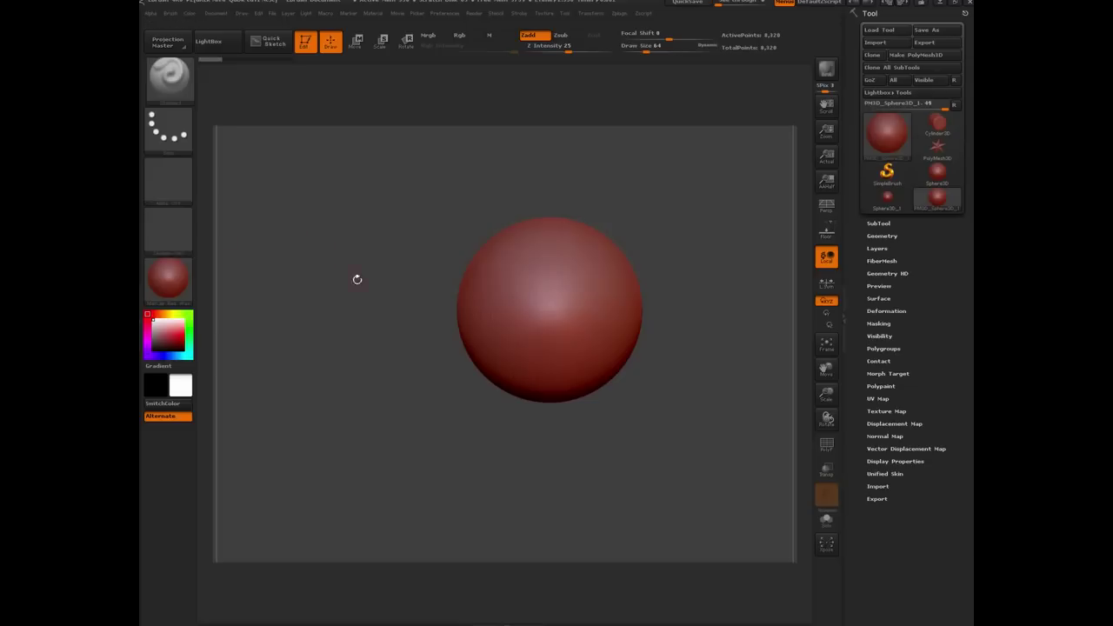
{"action": "mouse_move", "coordinate": [428, 368]}
{"action": "left_mouse_down", "text": "alt"}
{"action": "mouse_move", "coordinate": [534, 371]}
{"action": "mouse_move", "coordinate": [428, 368]}
{"action": "left_mouse_up", "text": "alt"}
{"action": "left_click_drag", "start_coordinate": [358, 348], "coordinate": [400, 333]}
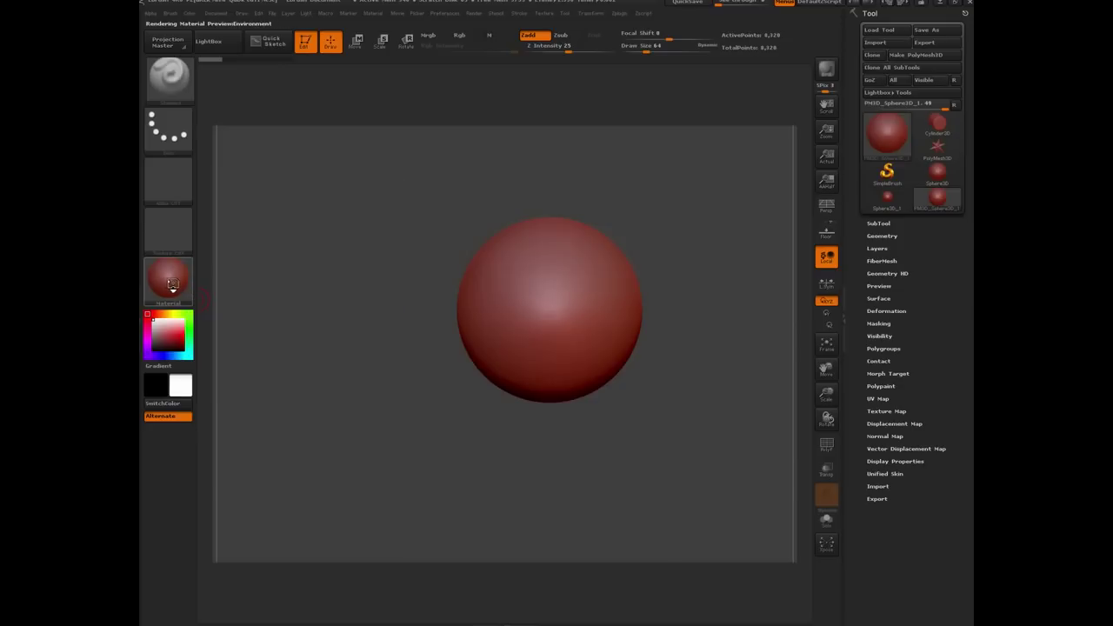
Apply the MatCap Gray material to the sphere
{"action": "left_click", "coordinate": [177, 283]}
{"action": "left_click", "coordinate": [165, 283]}
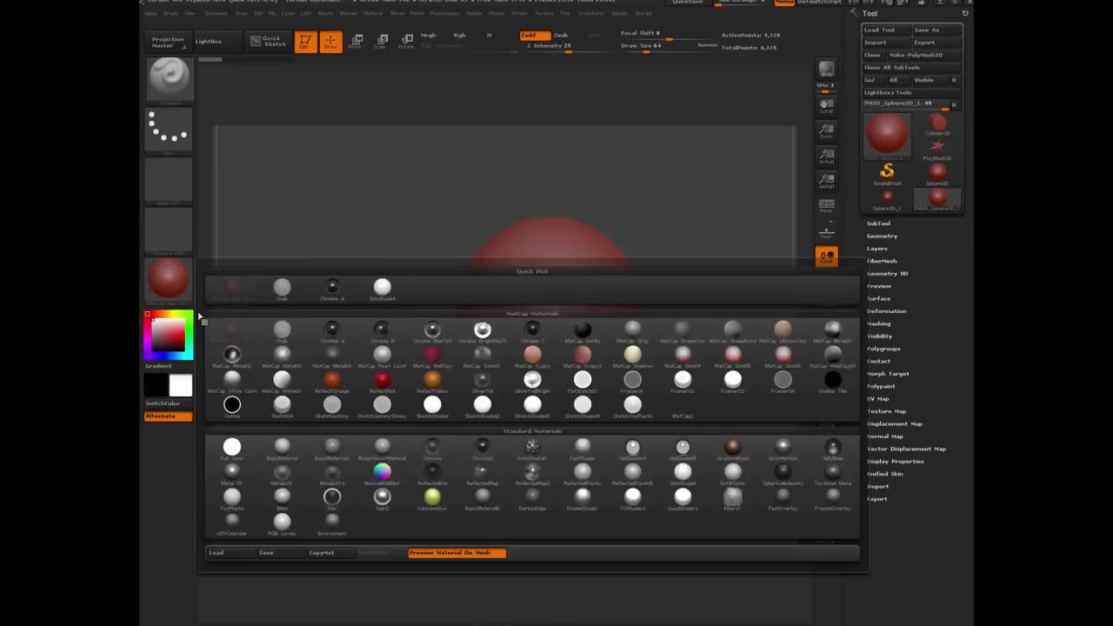
{"action": "left_click", "coordinate": [637, 333]}
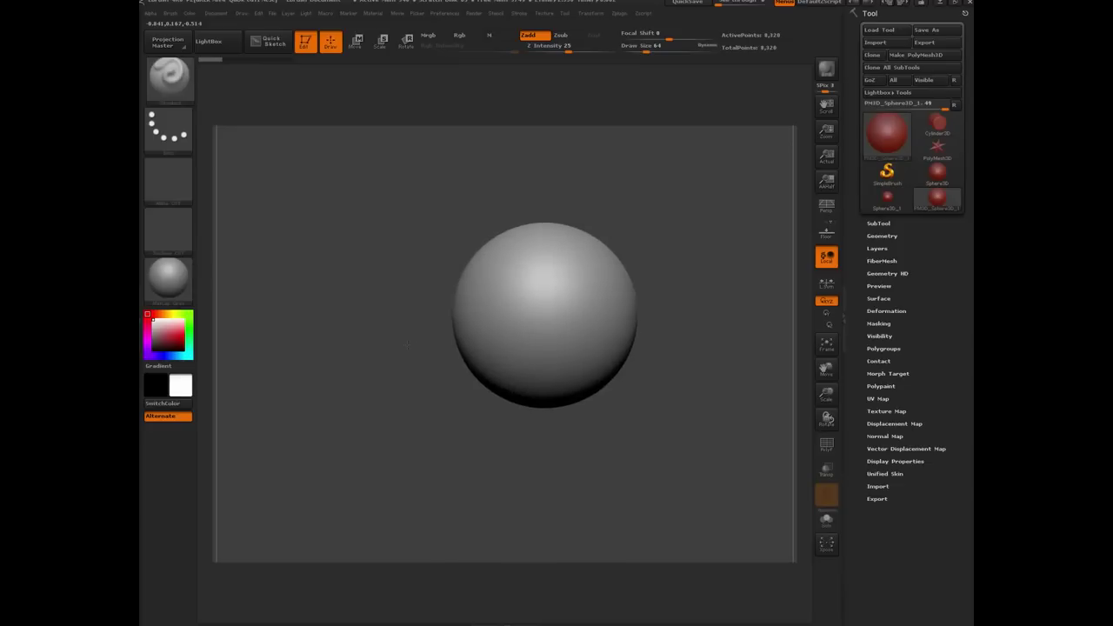
Soften the dark shading under the sphere through the Preview Shadows render settings
{"action": "left_click", "coordinate": [473, 13]}
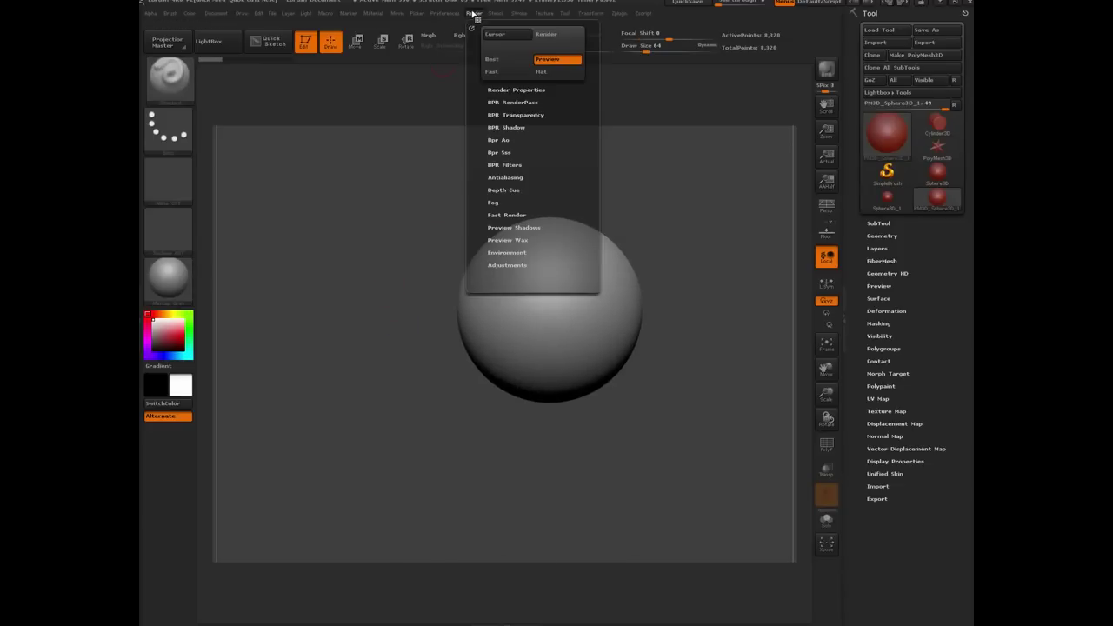
{"action": "left_click_drag", "start_coordinate": [507, 231], "coordinate": [504, 221]}
{"action": "left_click", "coordinate": [501, 225]}
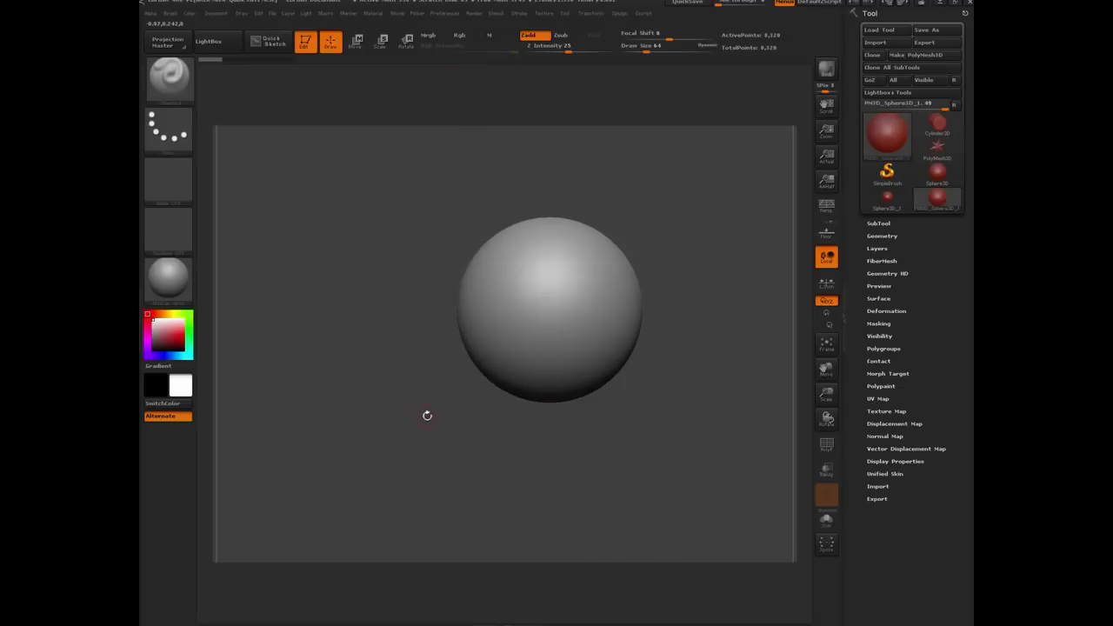
Practise rotating, panning and zooming the view around the gray sphere
{"action": "left_click_drag", "start_coordinate": [427, 416], "coordinate": [331, 407]}
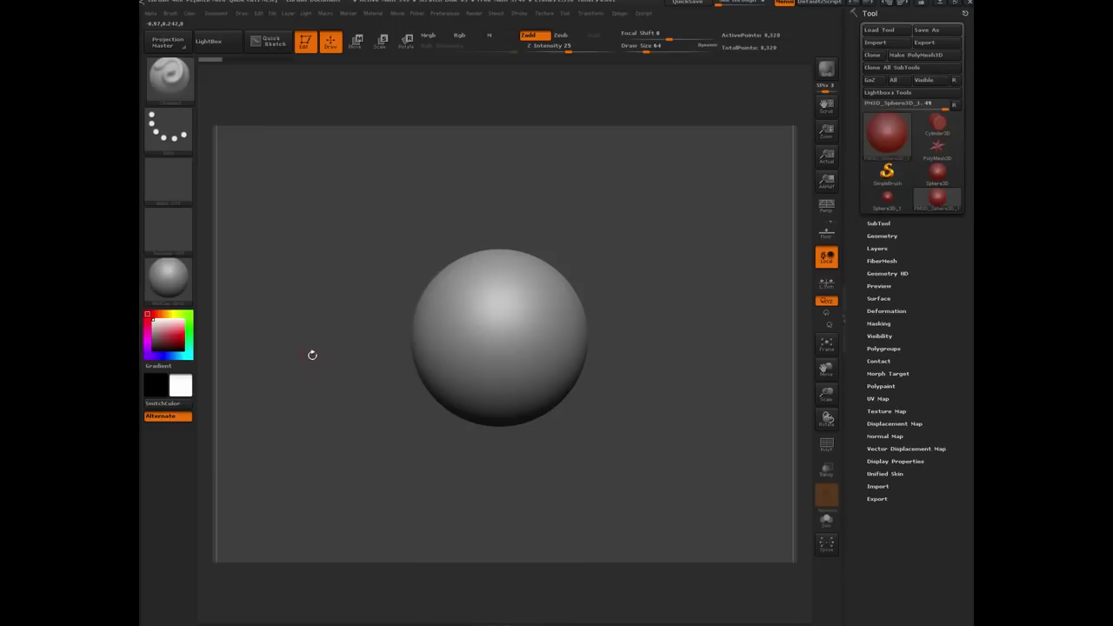
{"action": "left_click_drag", "start_coordinate": [312, 355], "coordinate": [356, 349], "text": "alt"}
{"action": "left_click_drag", "start_coordinate": [384, 385], "coordinate": [341, 360], "text": "alt"}
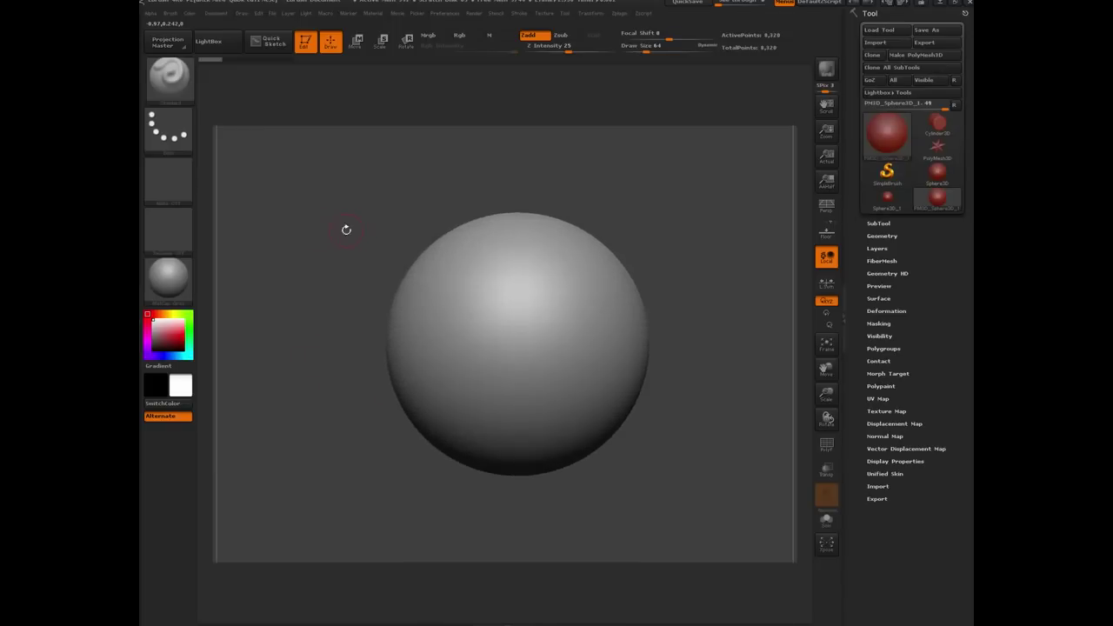
{"action": "mouse_move", "coordinate": [346, 230]}
{"action": "left_mouse_down", "text": "alt"}
{"action": "mouse_move", "coordinate": [465, 236]}
{"action": "mouse_move", "coordinate": [338, 223]}
{"action": "mouse_move", "coordinate": [346, 231]}
{"action": "left_mouse_up", "text": "alt"}
{"action": "left_click_drag", "start_coordinate": [330, 394], "coordinate": [343, 340], "text": "alt"}
{"action": "mouse_move", "coordinate": [342, 348]}
{"action": "left_mouse_down"}
{"action": "mouse_move", "coordinate": [260, 372]}
{"action": "mouse_move", "coordinate": [331, 318]}
{"action": "left_mouse_up"}
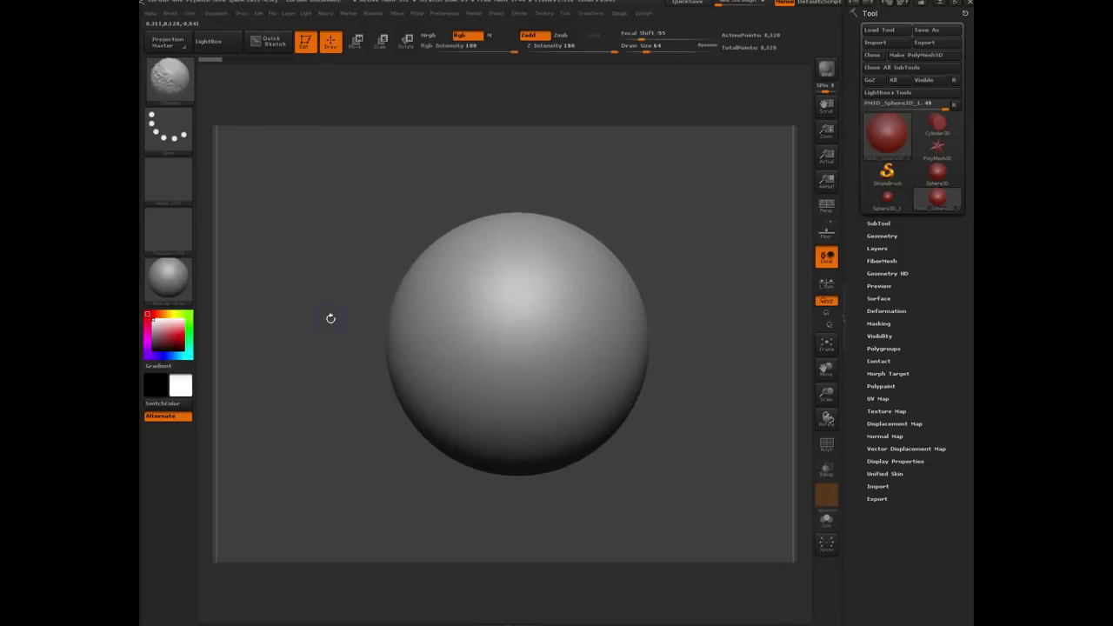
{"action": "left_click_drag", "start_coordinate": [359, 448], "coordinate": [360, 385], "text": "alt"}
{"action": "left_click_drag", "start_coordinate": [360, 385], "coordinate": [305, 352], "text": "alt"}
{"action": "left_click_drag", "start_coordinate": [368, 340], "coordinate": [388, 434], "text": "alt"}
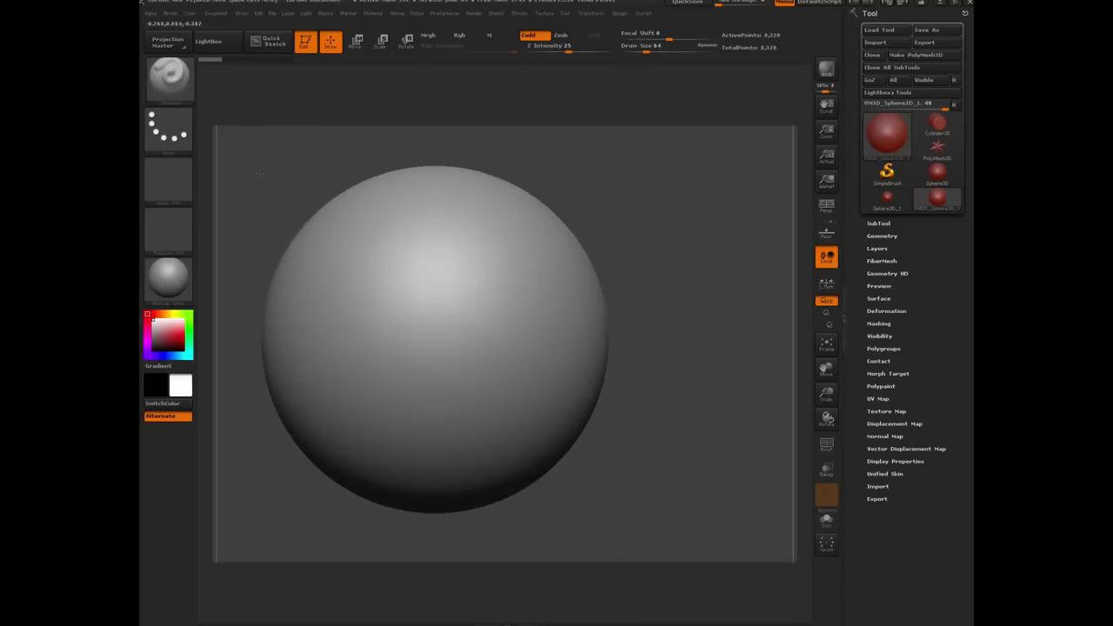
{"action": "left_click_drag", "start_coordinate": [259, 173], "coordinate": [338, 168], "text": "alt"}
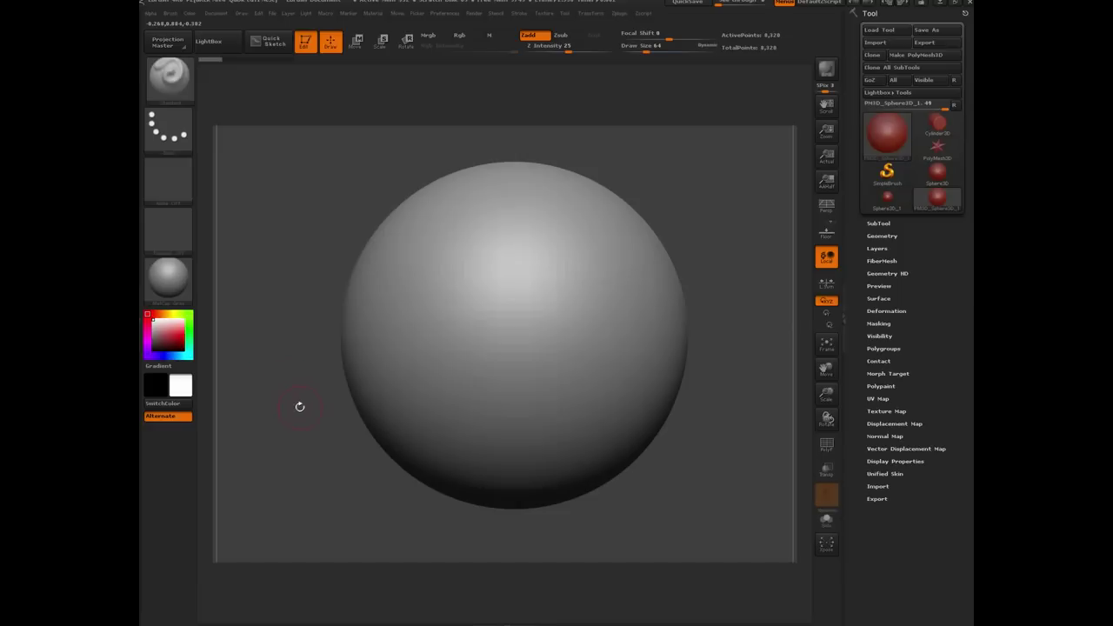
{"action": "mouse_move", "coordinate": [299, 406]}
{"action": "left_mouse_down"}
{"action": "mouse_move", "coordinate": [261, 348]}
{"action": "mouse_move", "coordinate": [313, 287]}
{"action": "mouse_move", "coordinate": [292, 236]}
{"action": "left_mouse_up"}
{"action": "left_click_drag", "start_coordinate": [272, 320], "coordinate": [261, 229]}
{"action": "mouse_move", "coordinate": [328, 191]}
{"action": "left_mouse_down", "text": "alt"}
{"action": "mouse_move", "coordinate": [405, 190]}
{"action": "mouse_move", "coordinate": [328, 191]}
{"action": "left_mouse_up", "text": "alt"}
Sculpt freehand test strokes on the front of the low-resolution sphere and turn on its PolyFrame wireframe
{"action": "mouse_move", "coordinate": [451, 236]}
{"action": "left_mouse_down"}
{"action": "mouse_move", "coordinate": [467, 357]}
{"action": "mouse_move", "coordinate": [439, 396]}
{"action": "mouse_move", "coordinate": [529, 430]}
{"action": "mouse_move", "coordinate": [390, 310]}
{"action": "mouse_move", "coordinate": [558, 323]}
{"action": "mouse_move", "coordinate": [409, 435]}
{"action": "left_mouse_up"}
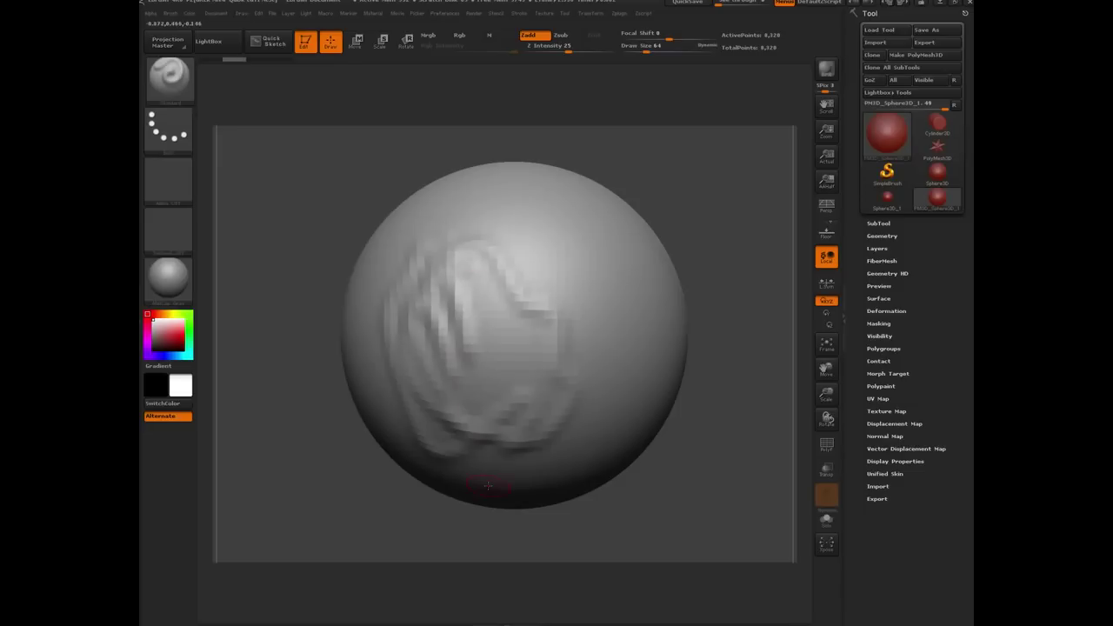
{"action": "key", "text": "shift"}
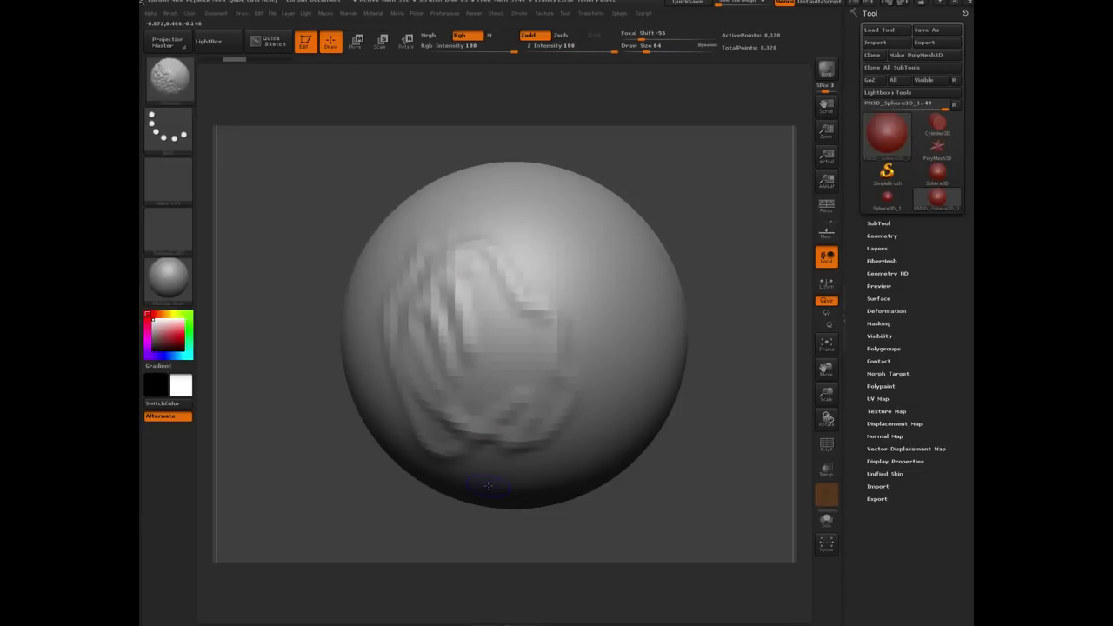
{"action": "key", "text": "shift+f"}
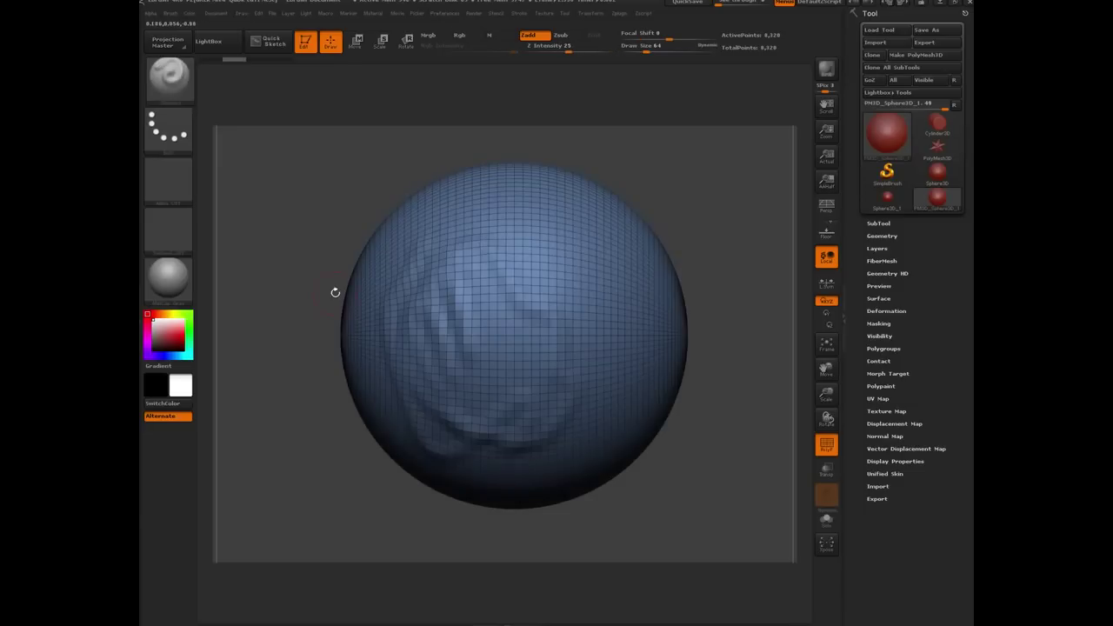
{"action": "mouse_move", "coordinate": [367, 309]}
{"action": "left_mouse_down"}
{"action": "mouse_move", "coordinate": [469, 337]}
{"action": "mouse_move", "coordinate": [461, 383]}
{"action": "mouse_move", "coordinate": [379, 355]}
{"action": "mouse_move", "coordinate": [366, 375]}
{"action": "left_mouse_up"}
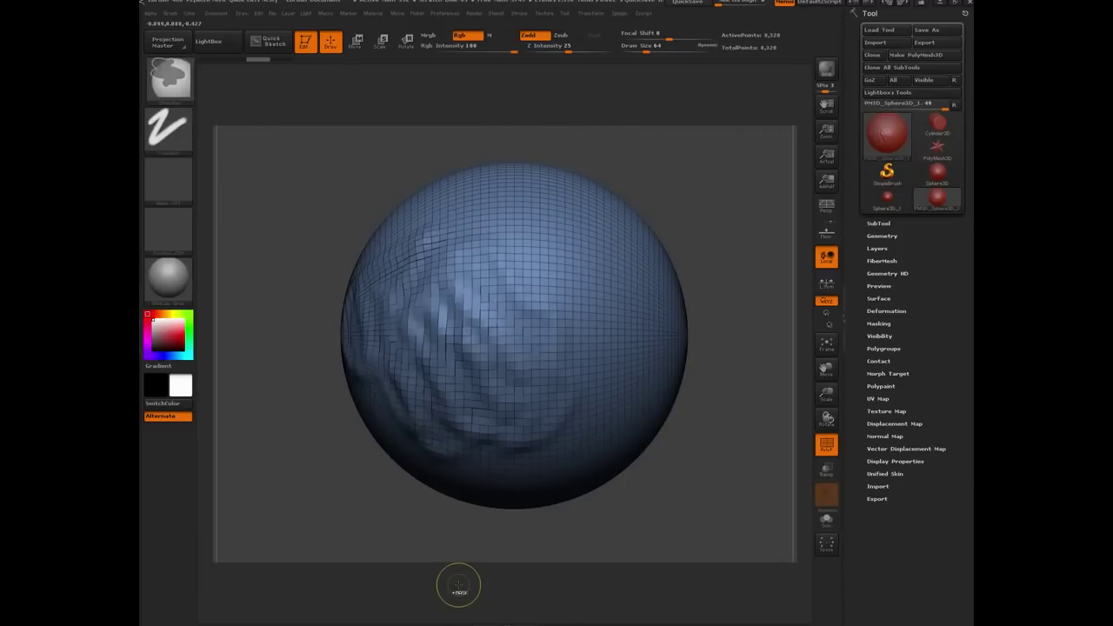
Subdivide the sphere mesh three times
{"action": "key", "text": "ctrl+d"}
{"action": "key", "text": "ctrl+d"}
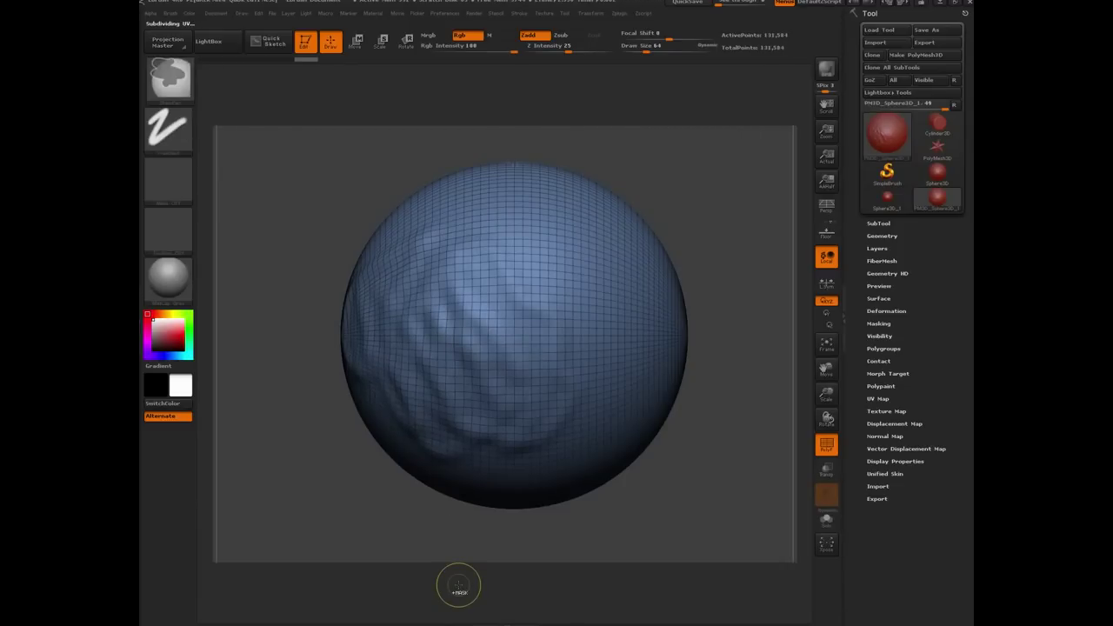
{"action": "key", "text": "ctrl+d"}
Sculpt more freehand strokes across the front of the subdivided sphere and turn off its PolyFrame wireframe
{"action": "mouse_move", "coordinate": [522, 300]}
{"action": "left_mouse_down"}
{"action": "mouse_move", "coordinate": [426, 369]}
{"action": "mouse_move", "coordinate": [576, 367]}
{"action": "mouse_move", "coordinate": [592, 300]}
{"action": "left_mouse_up"}
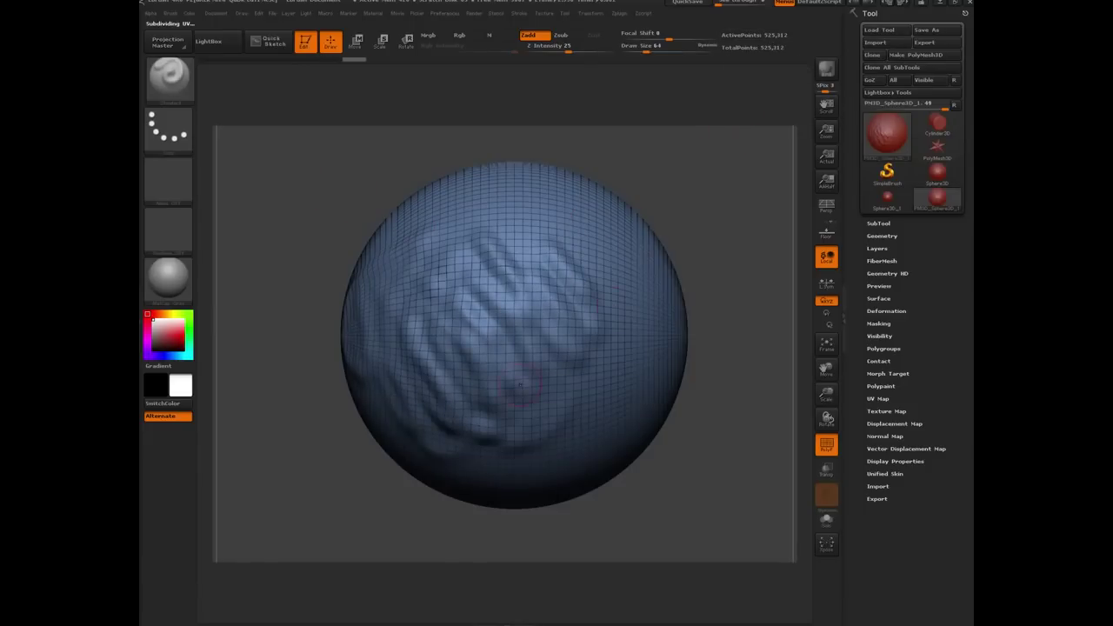
{"action": "mouse_move", "coordinate": [466, 270]}
{"action": "left_mouse_down"}
{"action": "mouse_move", "coordinate": [574, 252]}
{"action": "mouse_move", "coordinate": [600, 365]}
{"action": "mouse_move", "coordinate": [452, 382]}
{"action": "mouse_move", "coordinate": [507, 454]}
{"action": "left_mouse_up"}
{"action": "key", "text": "shift+f"}
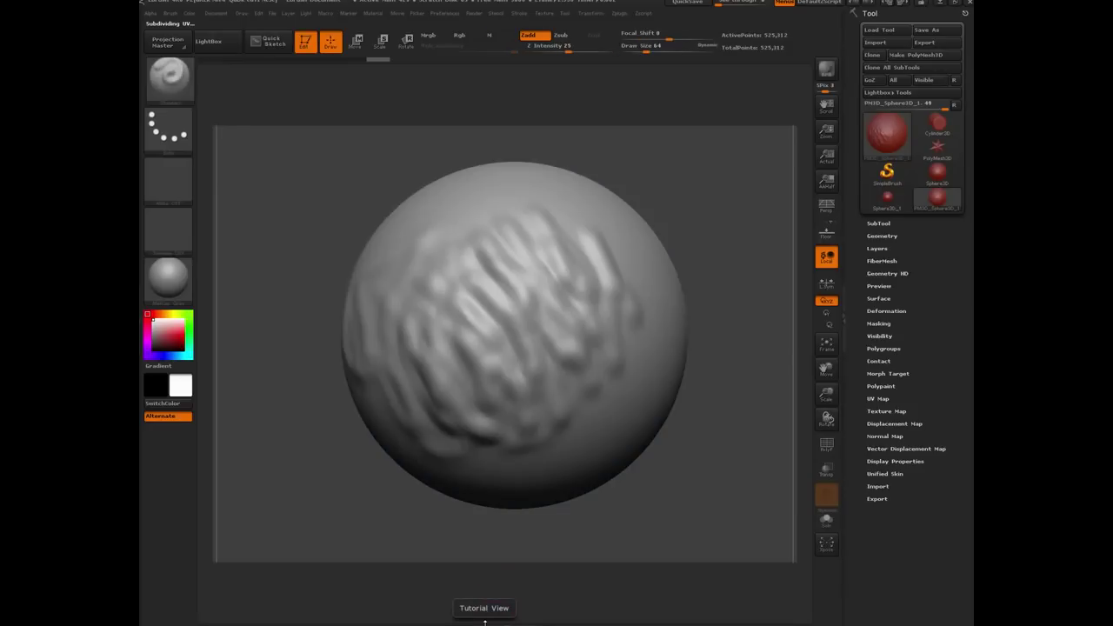
{"action": "mouse_move", "coordinate": [430, 339]}
{"action": "left_mouse_down"}
{"action": "mouse_move", "coordinate": [470, 239]}
{"action": "mouse_move", "coordinate": [609, 287]}
{"action": "mouse_move", "coordinate": [578, 400]}
{"action": "mouse_move", "coordinate": [504, 430]}
{"action": "left_mouse_up"}
{"action": "mouse_move", "coordinate": [619, 381]}
{"action": "left_mouse_down"}
{"action": "mouse_move", "coordinate": [574, 260]}
{"action": "mouse_move", "coordinate": [489, 330]}
{"action": "left_mouse_up"}
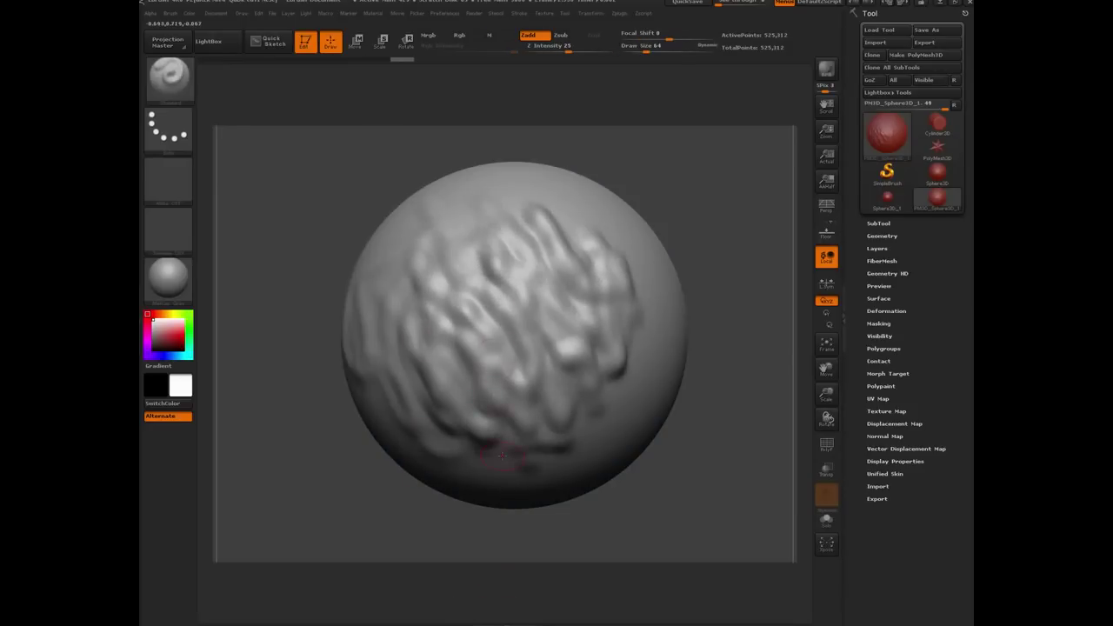
Step down through the lower subdivision levels and sculpt broad strokes over the front of the sphere at each
{"action": "key", "text": "shift+d"}
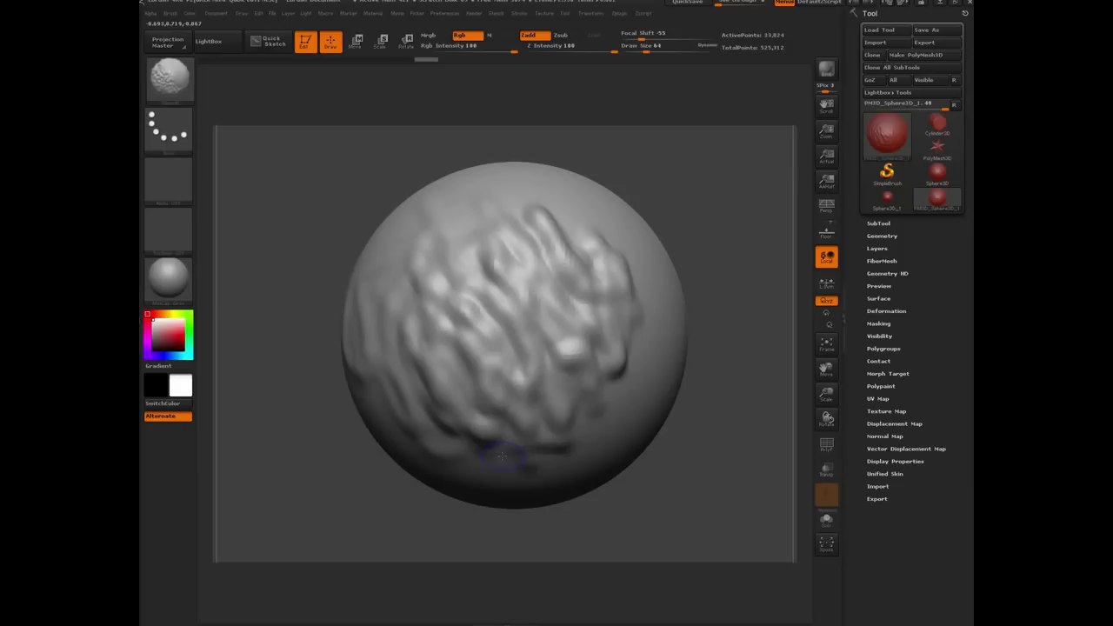
{"action": "mouse_move", "coordinate": [499, 355]}
{"action": "left_mouse_down"}
{"action": "mouse_move", "coordinate": [578, 231]}
{"action": "mouse_move", "coordinate": [561, 448]}
{"action": "left_mouse_up"}
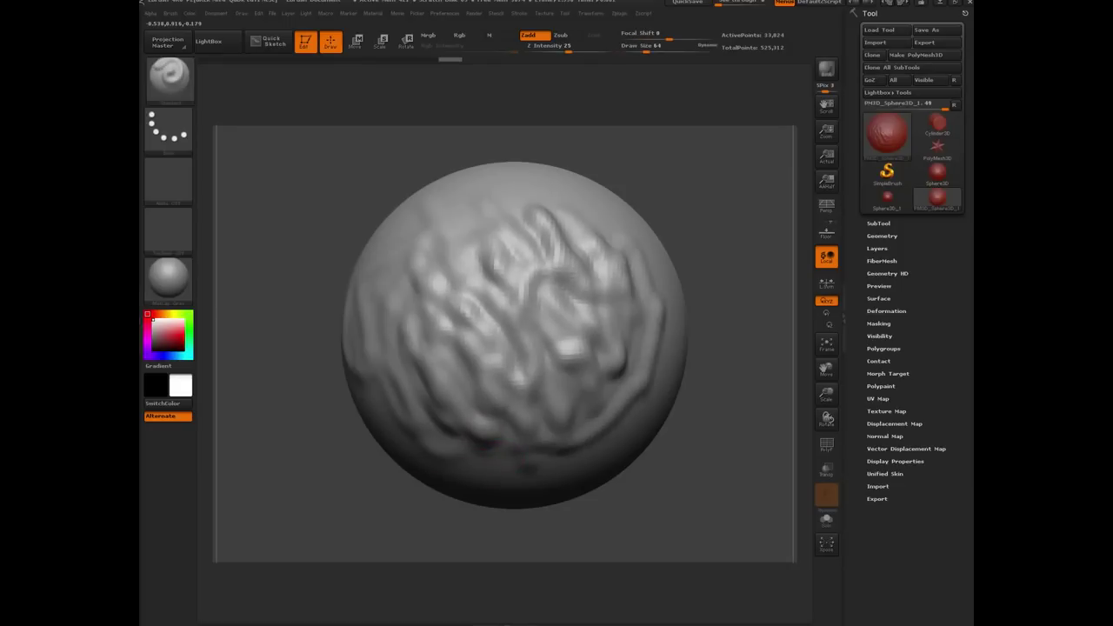
{"action": "mouse_move", "coordinate": [280, 480]}
{"action": "left_mouse_down"}
{"action": "mouse_move", "coordinate": [396, 502]}
{"action": "mouse_move", "coordinate": [332, 488]}
{"action": "left_mouse_up"}
{"action": "mouse_move", "coordinate": [381, 334]}
{"action": "left_mouse_down"}
{"action": "mouse_move", "coordinate": [367, 363]}
{"action": "mouse_move", "coordinate": [474, 464]}
{"action": "left_mouse_up"}
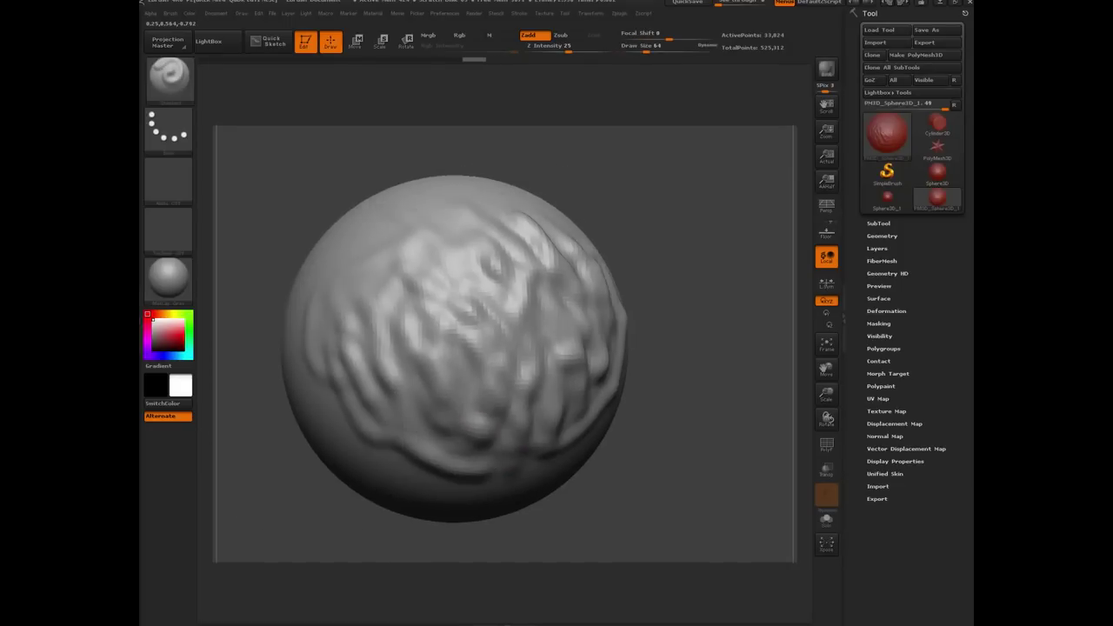
{"action": "mouse_move", "coordinate": [388, 419]}
{"action": "left_mouse_down"}
{"action": "mouse_move", "coordinate": [377, 278]}
{"action": "mouse_move", "coordinate": [363, 300]}
{"action": "left_mouse_up"}
{"action": "key", "text": "shift+d"}
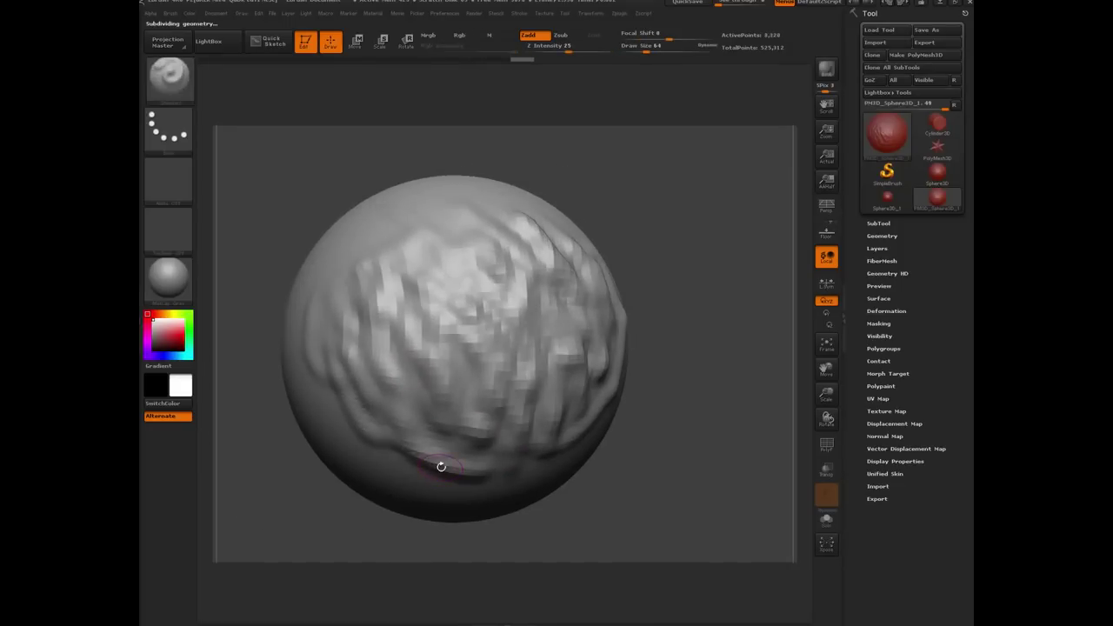
{"action": "mouse_move", "coordinate": [406, 254]}
{"action": "left_mouse_down"}
{"action": "mouse_move", "coordinate": [341, 317]}
{"action": "mouse_move", "coordinate": [509, 300]}
{"action": "mouse_move", "coordinate": [382, 409]}
{"action": "mouse_move", "coordinate": [434, 369]}
{"action": "left_mouse_up"}
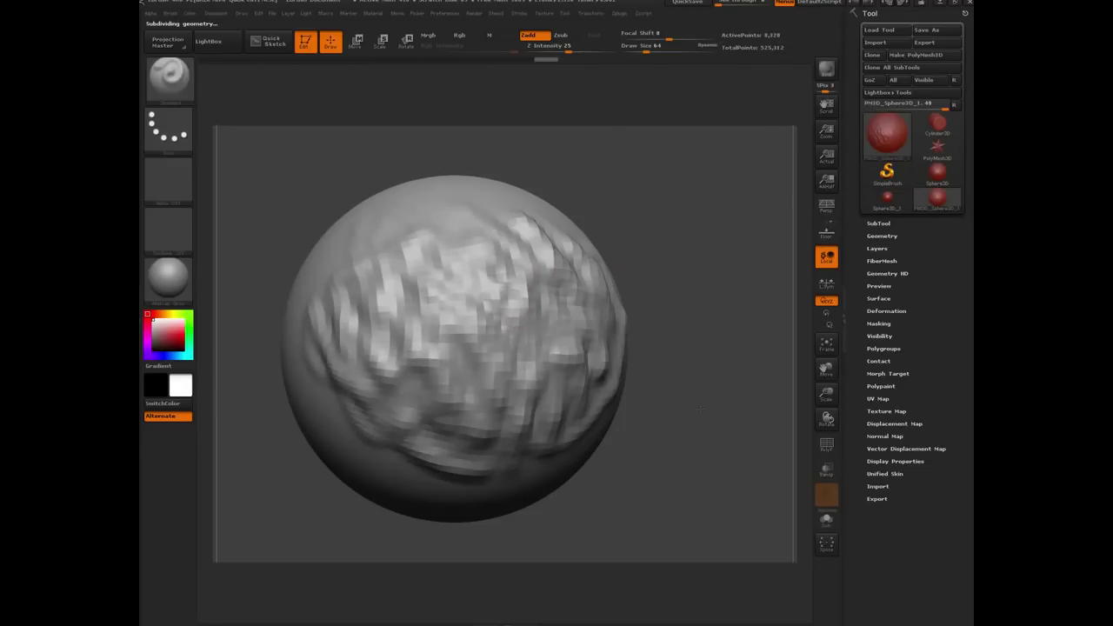
Step the sphere back up through its higher subdivision levels
{"action": "key", "text": "d"}
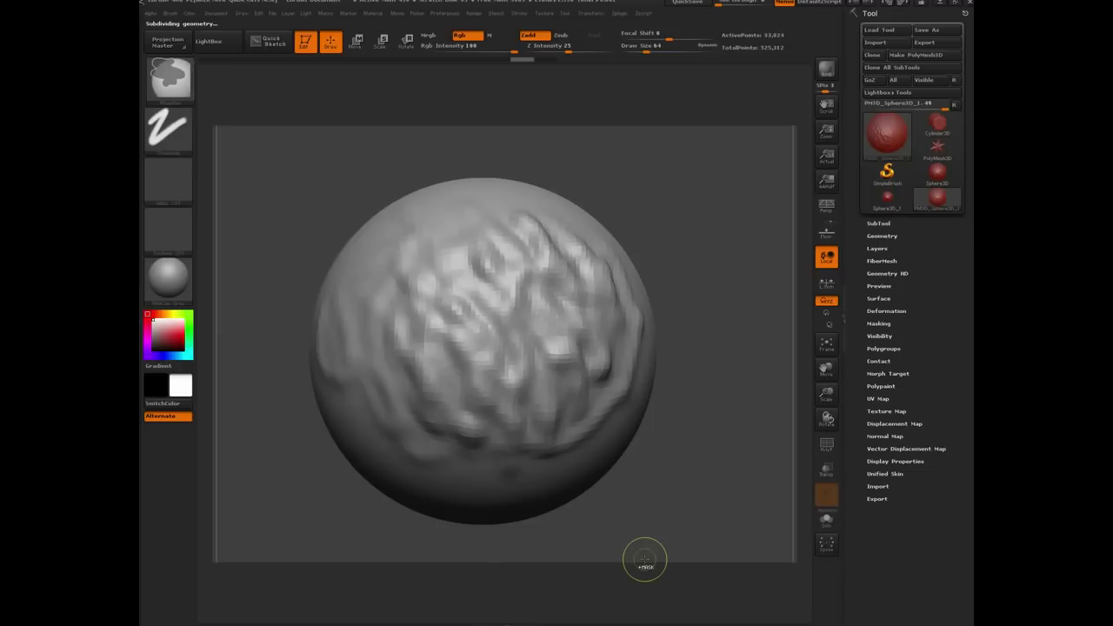
{"action": "key", "text": "d"}
{"action": "key", "text": "d"}
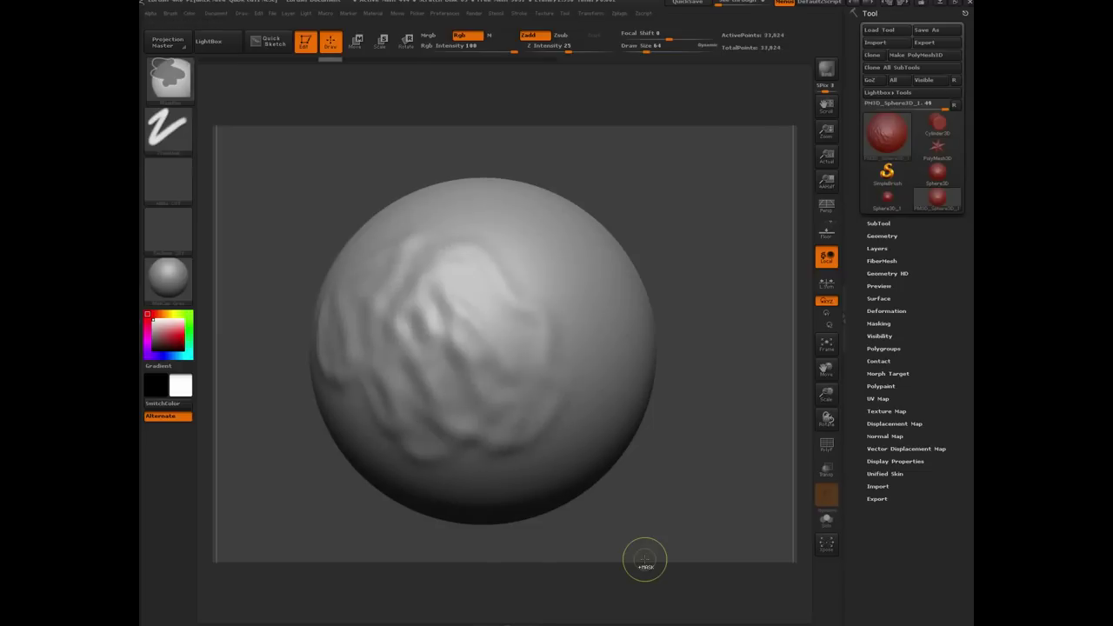
Undo all the test strokes and subdivisions back to the smooth, undivided sphere
{"action": "key", "text": "ctrl+z"}
{"action": "key", "text": "ctrl+z"}
{"action": "key", "text": "ctrl+z"}
{"action": "key", "text": "ctrl+z"}
{"action": "key", "text": "ctrl+z"}
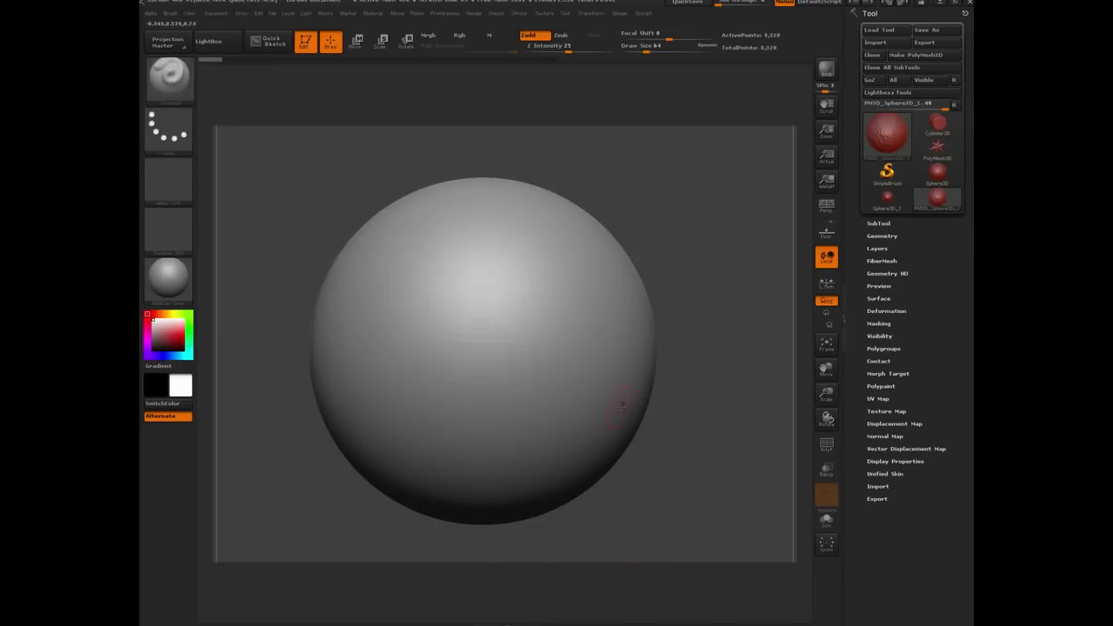
Convert the sphere to a DynaMesh at resolution 128 with Project turned off and Blur lowered to 0
{"action": "left_click_drag", "start_coordinate": [669, 489], "coordinate": [565, 468], "text": "alt"}
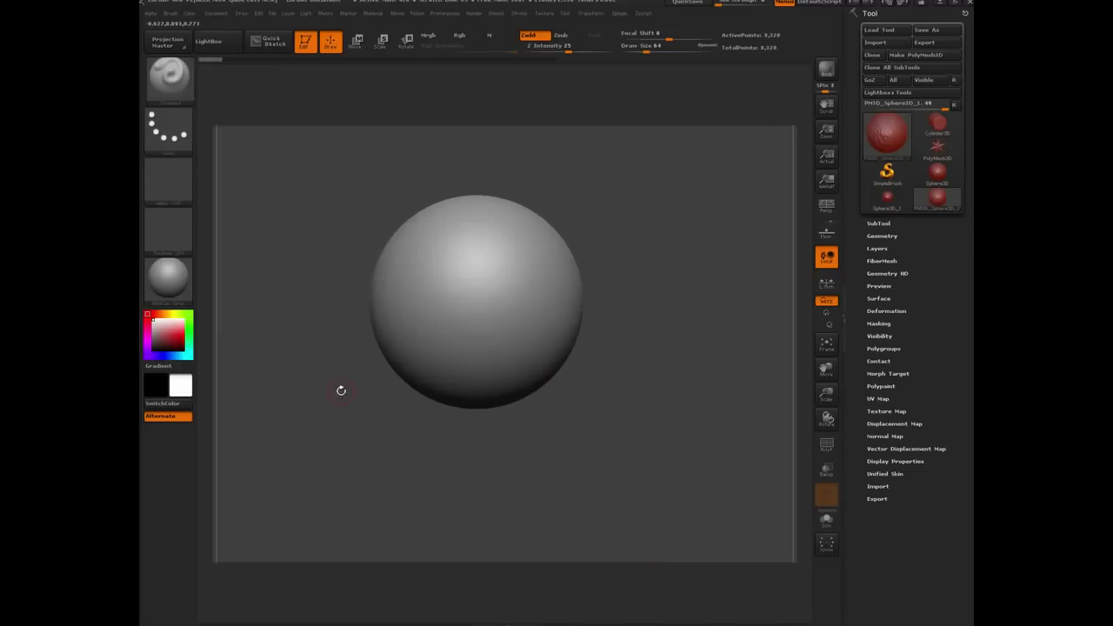
{"action": "left_click_drag", "start_coordinate": [340, 390], "coordinate": [315, 273], "text": "alt"}
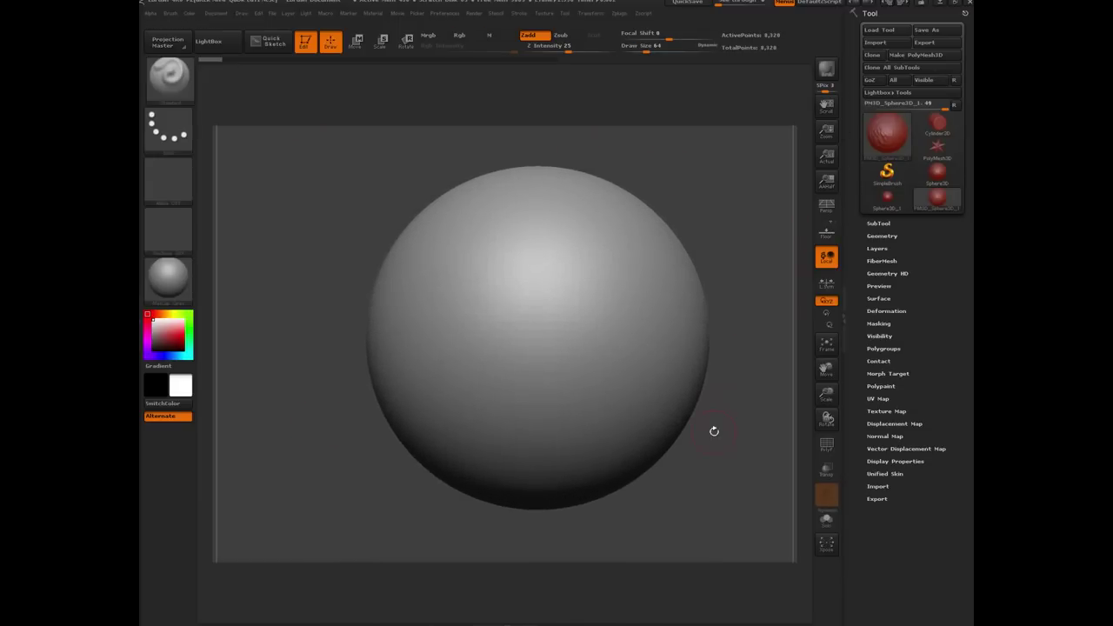
{"action": "mouse_move", "coordinate": [719, 460]}
{"action": "left_mouse_down", "text": "alt"}
{"action": "mouse_move", "coordinate": [763, 456]}
{"action": "mouse_move", "coordinate": [718, 460]}
{"action": "left_mouse_up", "text": "alt"}
{"action": "left_click", "coordinate": [882, 236]}
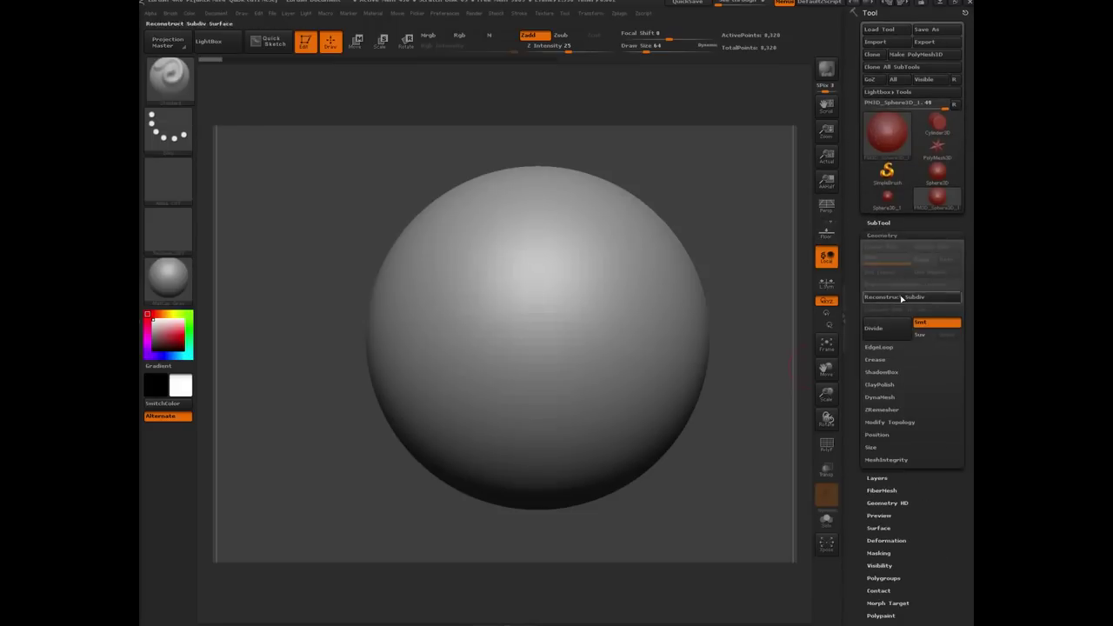
{"action": "left_click", "coordinate": [879, 398]}
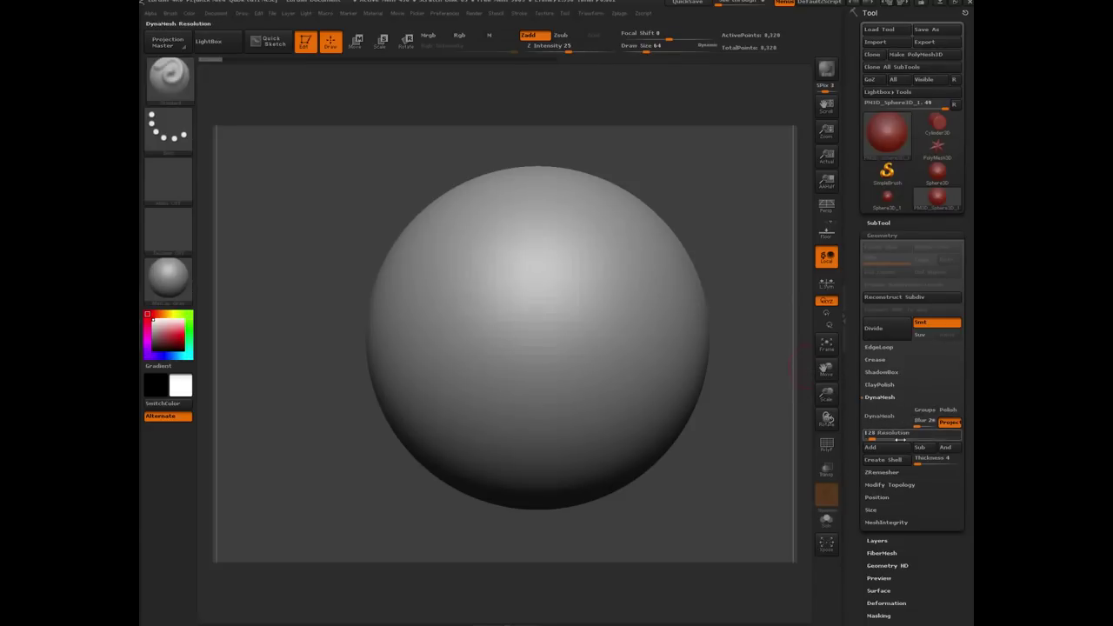
{"action": "left_click", "coordinate": [950, 425]}
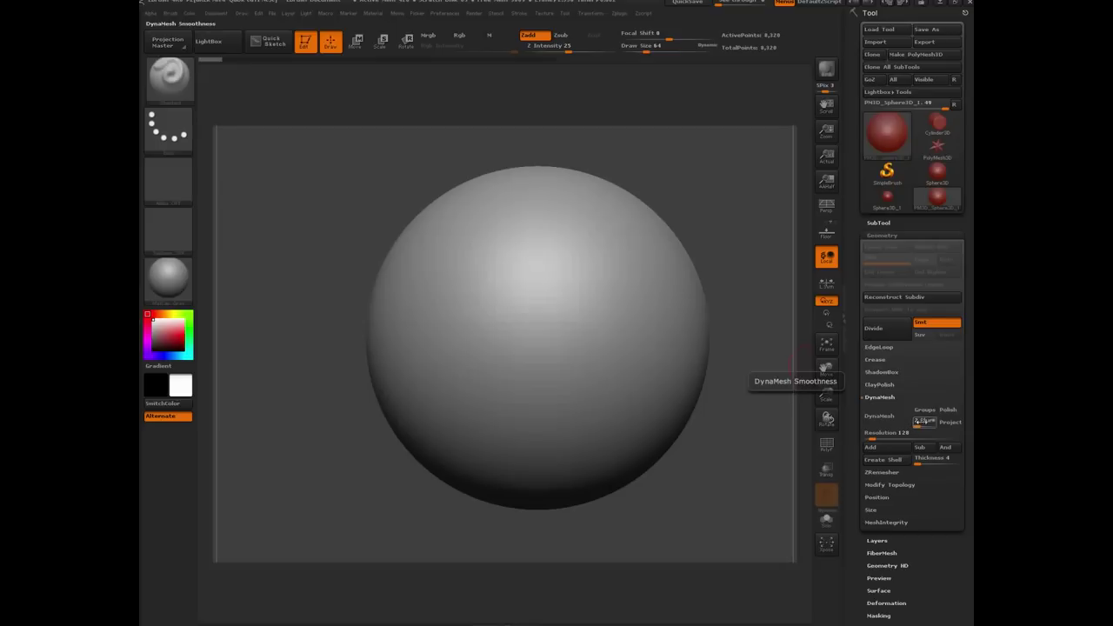
{"action": "left_click_drag", "start_coordinate": [926, 425], "coordinate": [922, 425]}
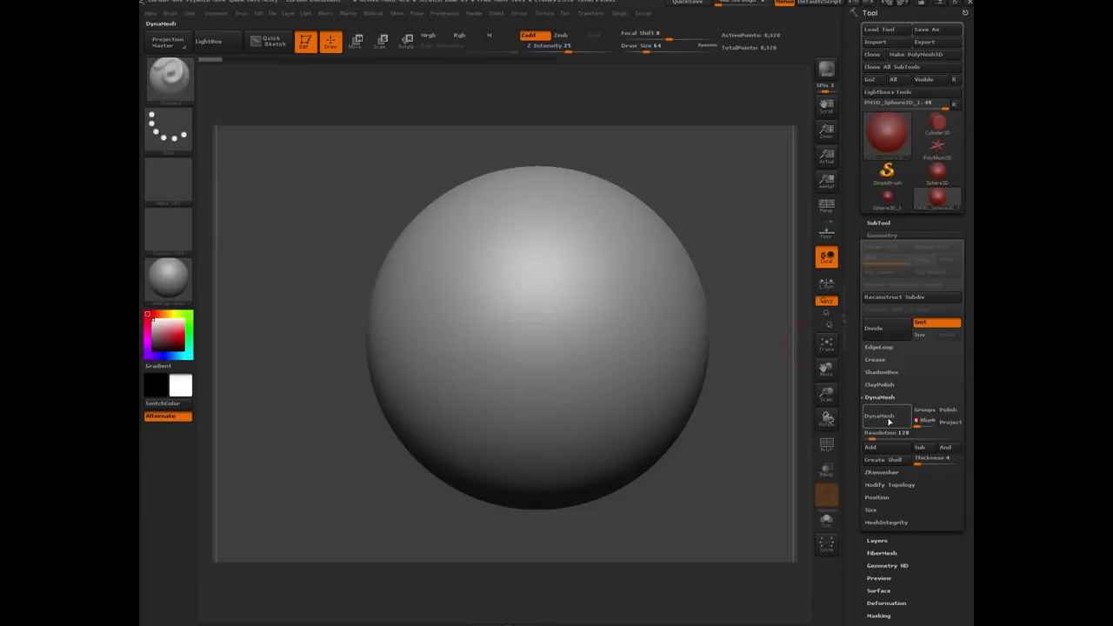
{"action": "left_click", "coordinate": [883, 419]}
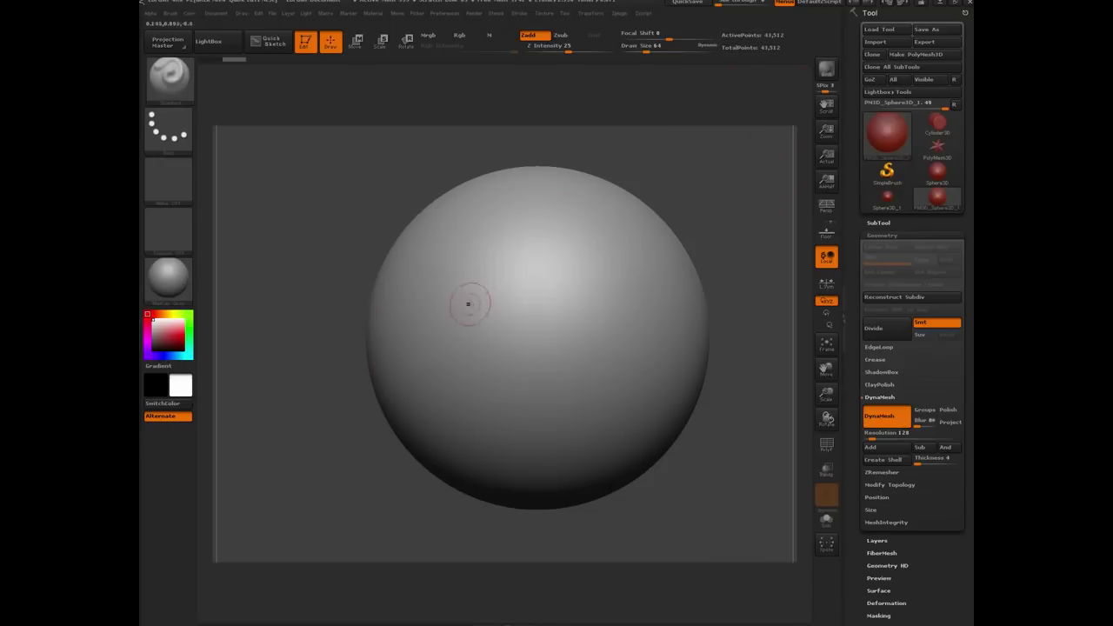
Show the DynaMesh sphere's PolyFrame wireframe and sculpt two short test strokes on its surface
{"action": "key", "text": "shift+f"}
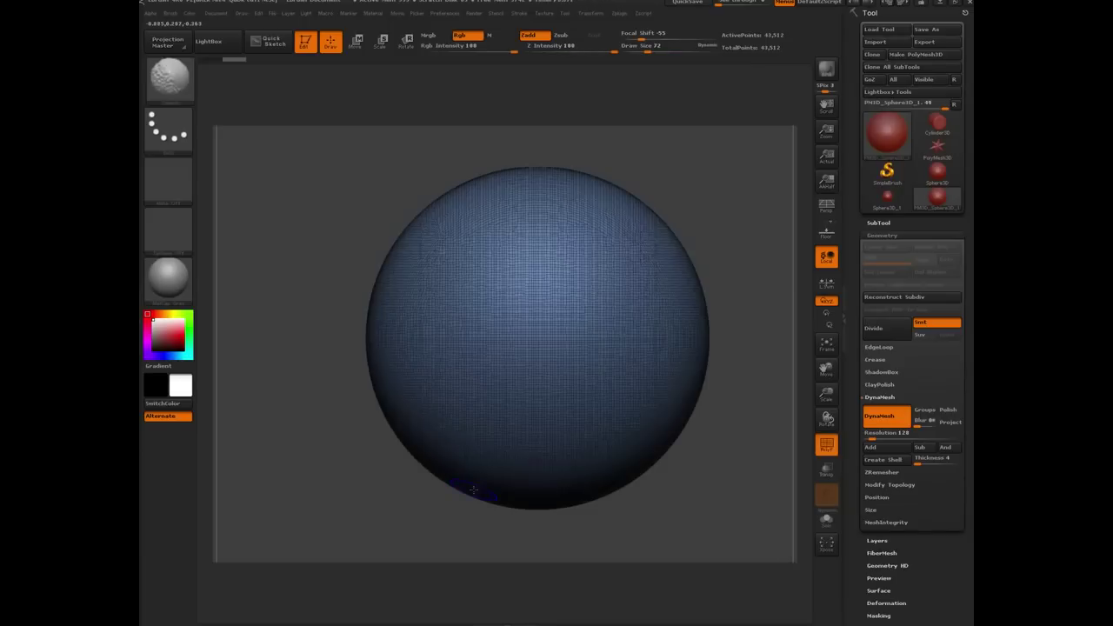
{"action": "left_click_drag", "start_coordinate": [316, 262], "coordinate": [155, 265], "text": "alt"}
{"action": "left_click_drag", "start_coordinate": [439, 327], "coordinate": [407, 341]}
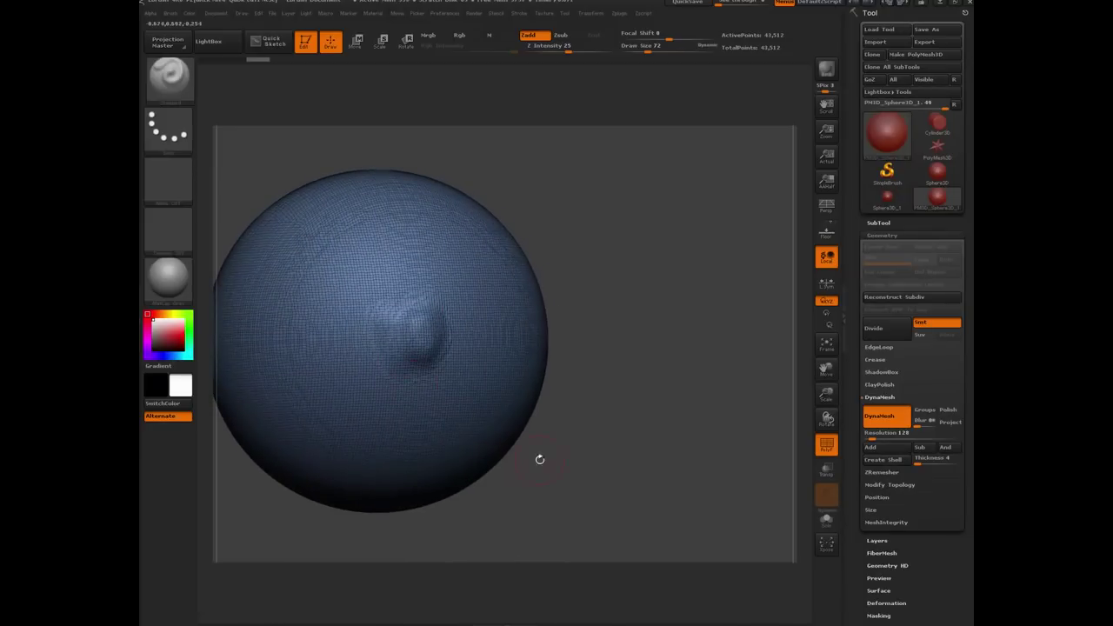
{"action": "left_click_drag", "start_coordinate": [603, 455], "coordinate": [473, 456]}
{"action": "left_click_drag", "start_coordinate": [502, 316], "coordinate": [539, 381]}
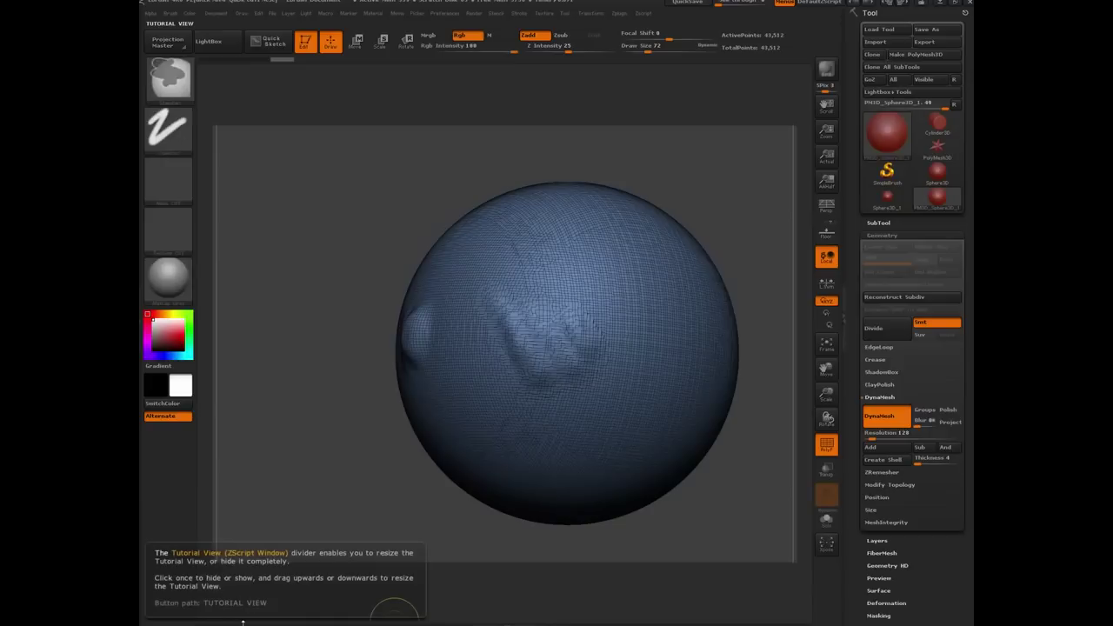
Undo the test strokes and the DynaMesh conversion on the sphere
{"action": "key", "text": "ctrl+z"}
{"action": "key", "text": "ctrl+z"}
{"action": "key", "text": "ctrl+z"}
{"action": "key", "text": "ctrl+z"}
Sculpt several freehand strokes around the pole of the original sphere mesh from different angles, with the wireframe shown
{"action": "left_click_drag", "start_coordinate": [247, 403], "coordinate": [356, 396]}
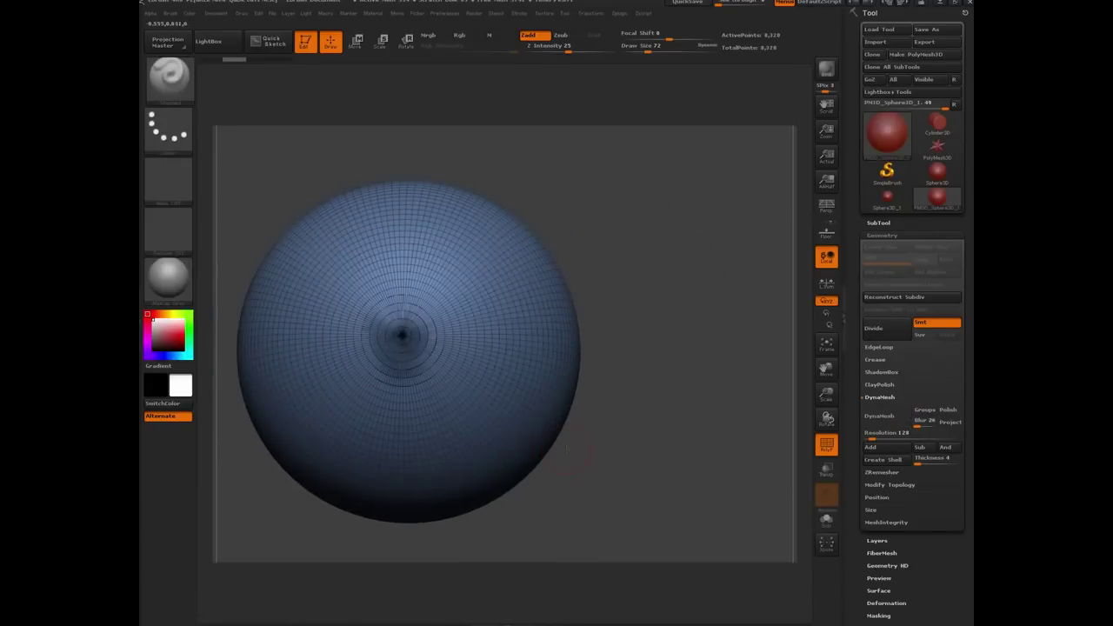
{"action": "mouse_move", "coordinate": [567, 449]}
{"action": "left_mouse_down"}
{"action": "mouse_move", "coordinate": [567, 388]}
{"action": "mouse_move", "coordinate": [489, 391]}
{"action": "mouse_move", "coordinate": [570, 448]}
{"action": "mouse_move", "coordinate": [650, 482]}
{"action": "mouse_move", "coordinate": [556, 513]}
{"action": "left_mouse_up"}
{"action": "mouse_move", "coordinate": [416, 259]}
{"action": "left_mouse_down"}
{"action": "mouse_move", "coordinate": [465, 324]}
{"action": "mouse_move", "coordinate": [454, 287]}
{"action": "mouse_move", "coordinate": [391, 289]}
{"action": "left_mouse_up"}
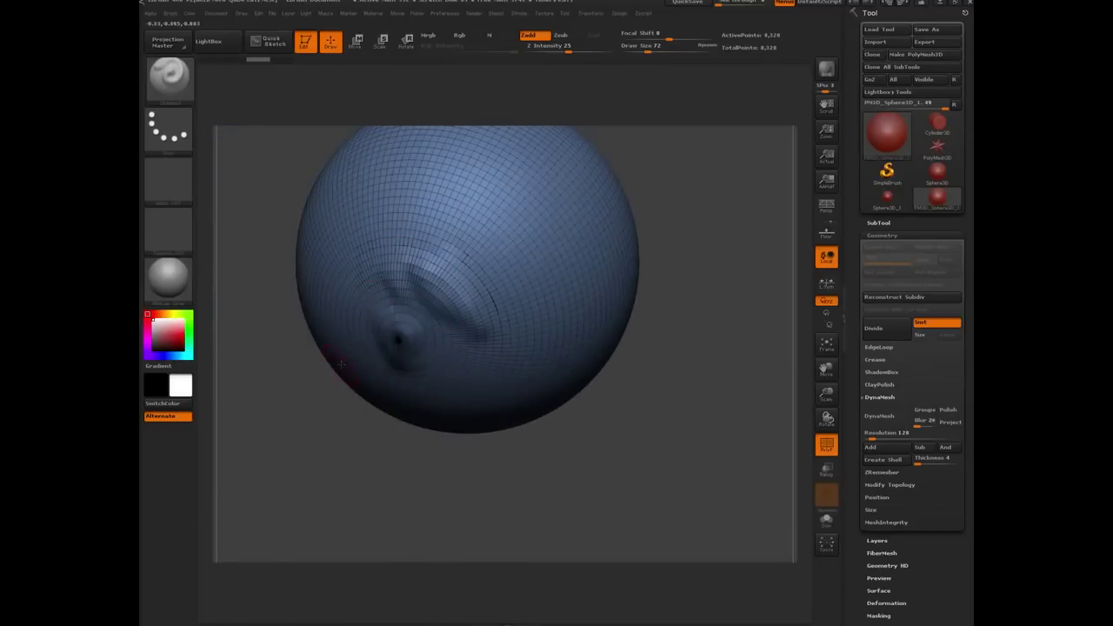
{"action": "left_click_drag", "start_coordinate": [290, 473], "coordinate": [340, 413]}
{"action": "mouse_move", "coordinate": [368, 277]}
{"action": "left_mouse_down"}
{"action": "mouse_move", "coordinate": [363, 318]}
{"action": "mouse_move", "coordinate": [344, 328]}
{"action": "left_mouse_up"}
{"action": "left_click_drag", "start_coordinate": [566, 467], "coordinate": [613, 432]}
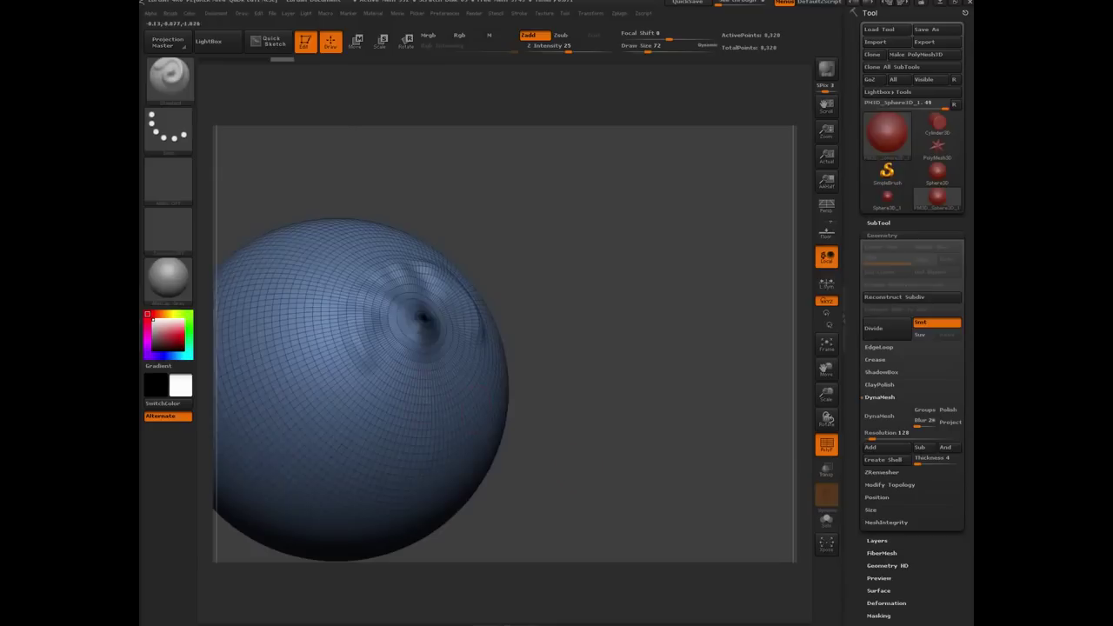
{"action": "mouse_move", "coordinate": [413, 360]}
{"action": "left_mouse_down"}
{"action": "mouse_move", "coordinate": [357, 350]}
{"action": "mouse_move", "coordinate": [323, 310]}
{"action": "left_mouse_up"}
{"action": "left_click_drag", "start_coordinate": [644, 415], "coordinate": [581, 440]}
{"action": "mouse_move", "coordinate": [433, 372]}
{"action": "left_mouse_down"}
{"action": "mouse_move", "coordinate": [454, 368]}
{"action": "mouse_move", "coordinate": [469, 265]}
{"action": "left_mouse_up"}
{"action": "left_click_drag", "start_coordinate": [248, 470], "coordinate": [297, 479]}
{"action": "left_click_drag", "start_coordinate": [388, 228], "coordinate": [402, 313]}
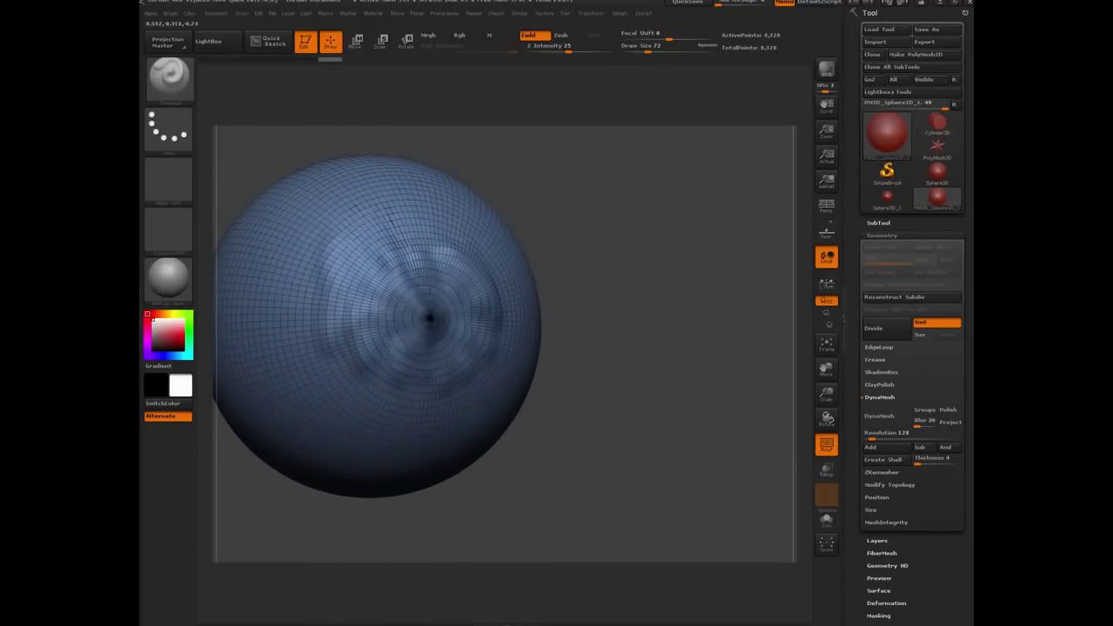
Hide the wireframe and sculpt further strokes across the sphere's pole, building up a raised knob at its centre
{"action": "key", "text": "shift+f"}
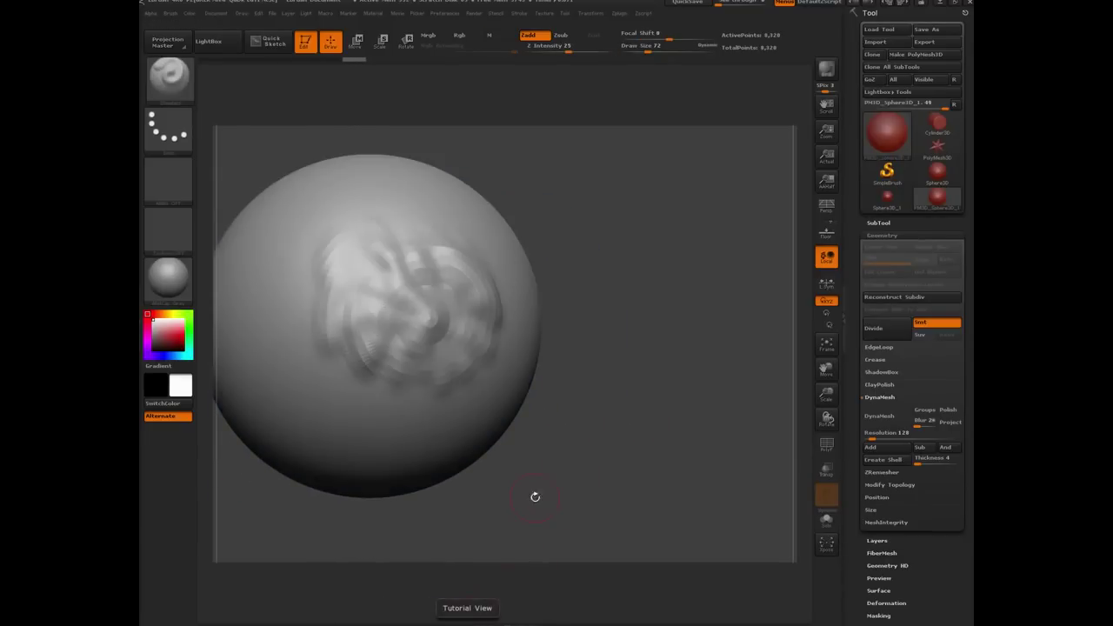
{"action": "left_click_drag", "start_coordinate": [531, 497], "coordinate": [406, 322]}
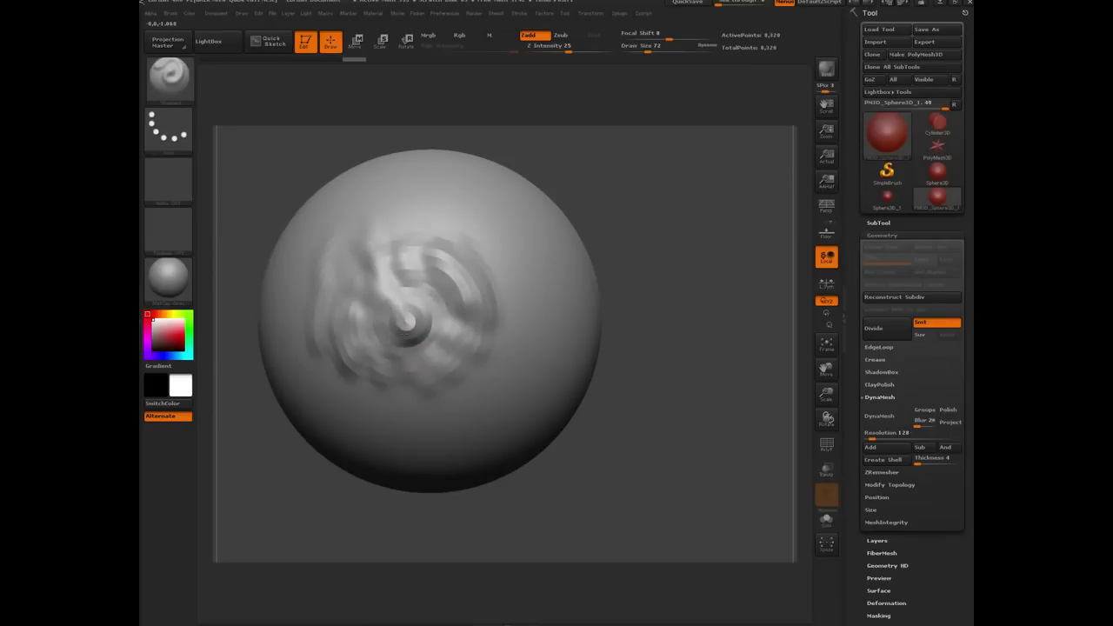
{"action": "left_click_drag", "start_coordinate": [334, 524], "coordinate": [373, 474]}
{"action": "mouse_move", "coordinate": [380, 326]}
{"action": "left_mouse_down"}
{"action": "mouse_move", "coordinate": [384, 348]}
{"action": "mouse_move", "coordinate": [422, 361]}
{"action": "mouse_move", "coordinate": [428, 302]}
{"action": "left_mouse_up"}
{"action": "left_click_drag", "start_coordinate": [634, 431], "coordinate": [566, 496]}
{"action": "left_click_drag", "start_coordinate": [418, 299], "coordinate": [405, 307]}
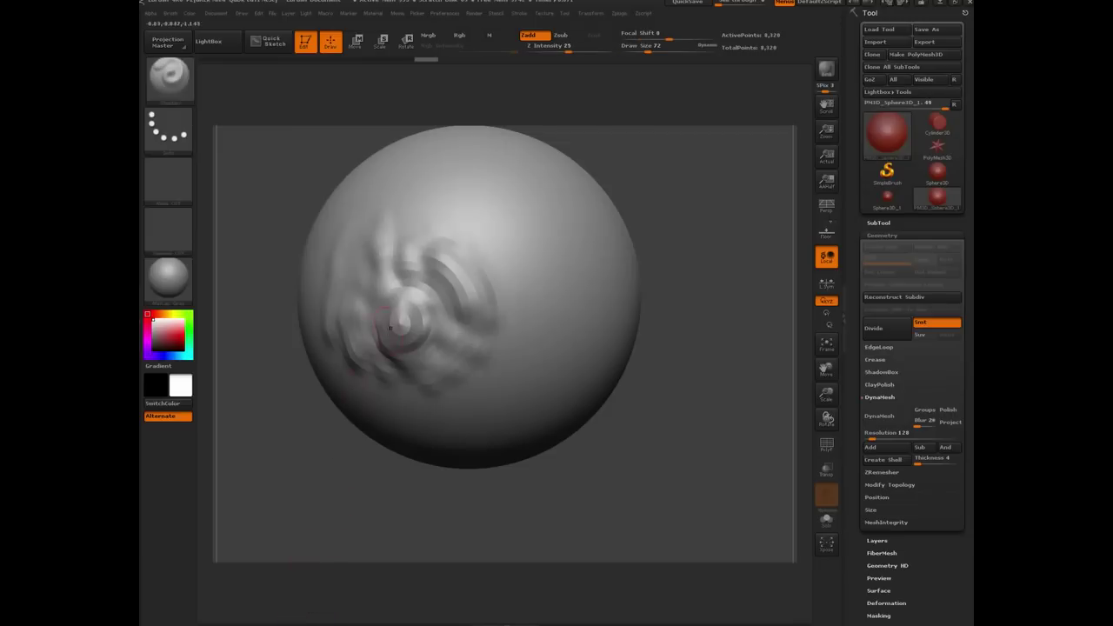
{"action": "left_click", "coordinate": [400, 329]}
{"action": "left_click_drag", "start_coordinate": [338, 495], "coordinate": [374, 348]}
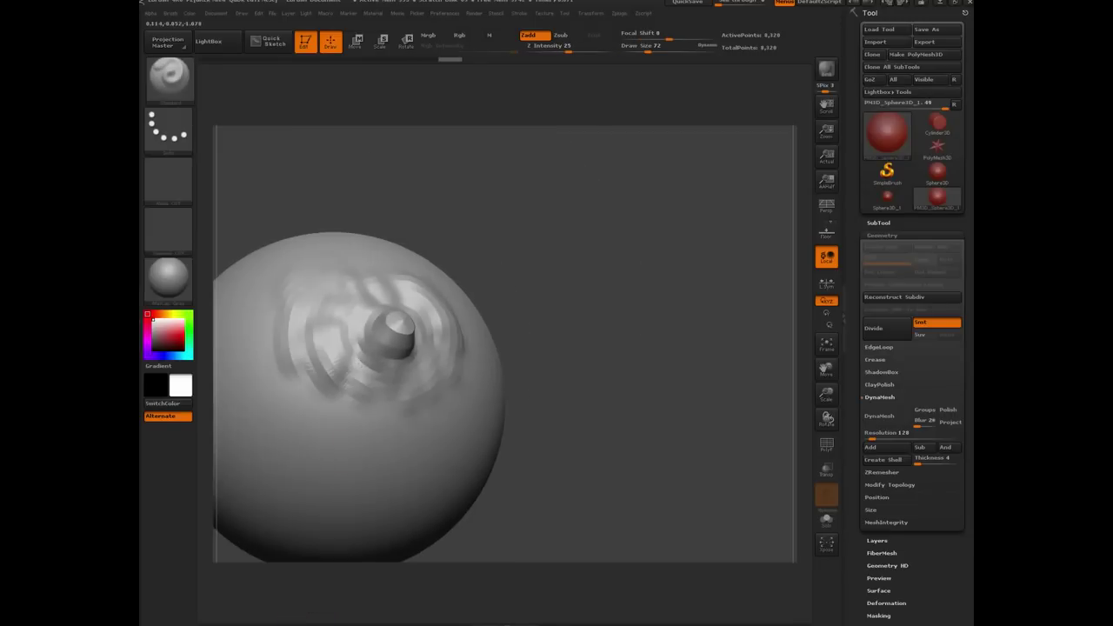
Fit the wireframed sphere to the view, try clearing the canvas outside Edit mode, and restore the sphere
{"action": "left_click_drag", "start_coordinate": [608, 436], "coordinate": [643, 409]}
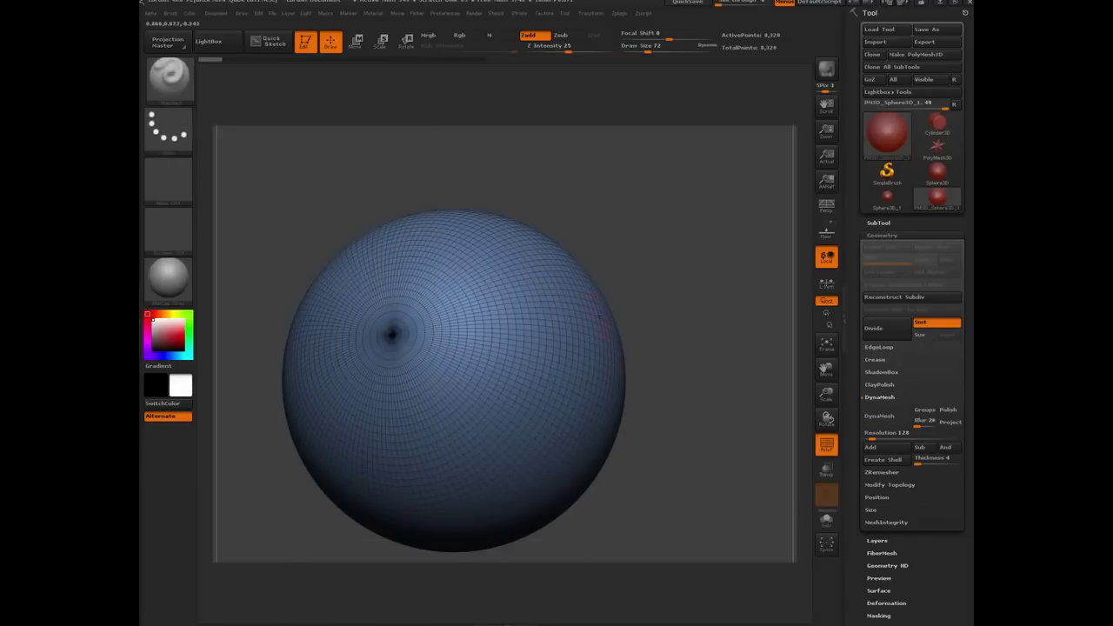
{"action": "left_click_drag", "start_coordinate": [326, 187], "coordinate": [400, 214]}
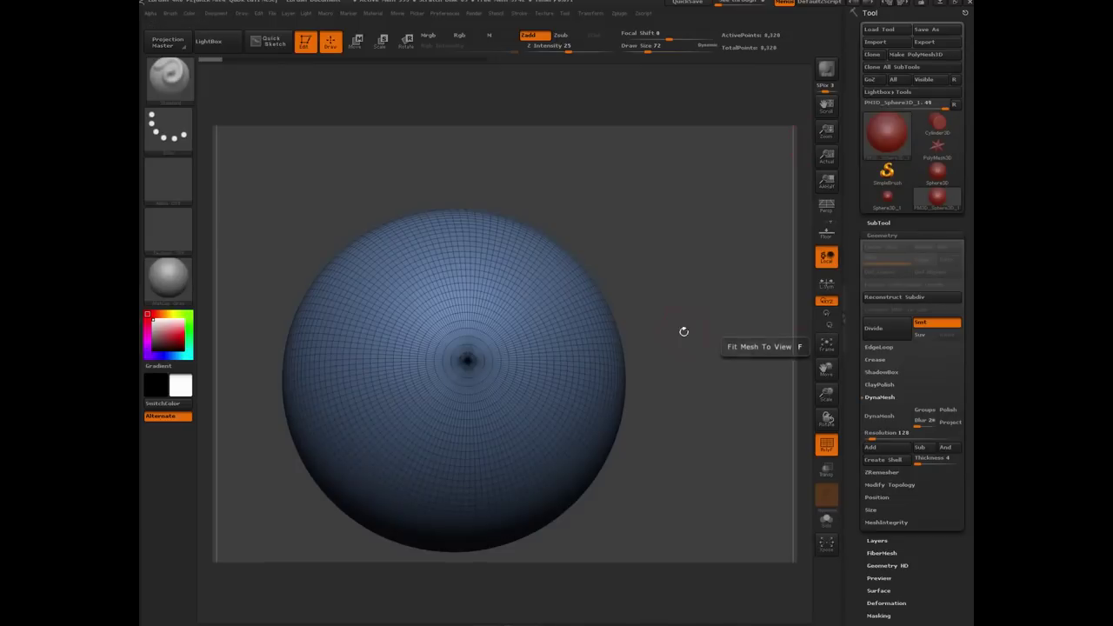
{"action": "key", "text": "f"}
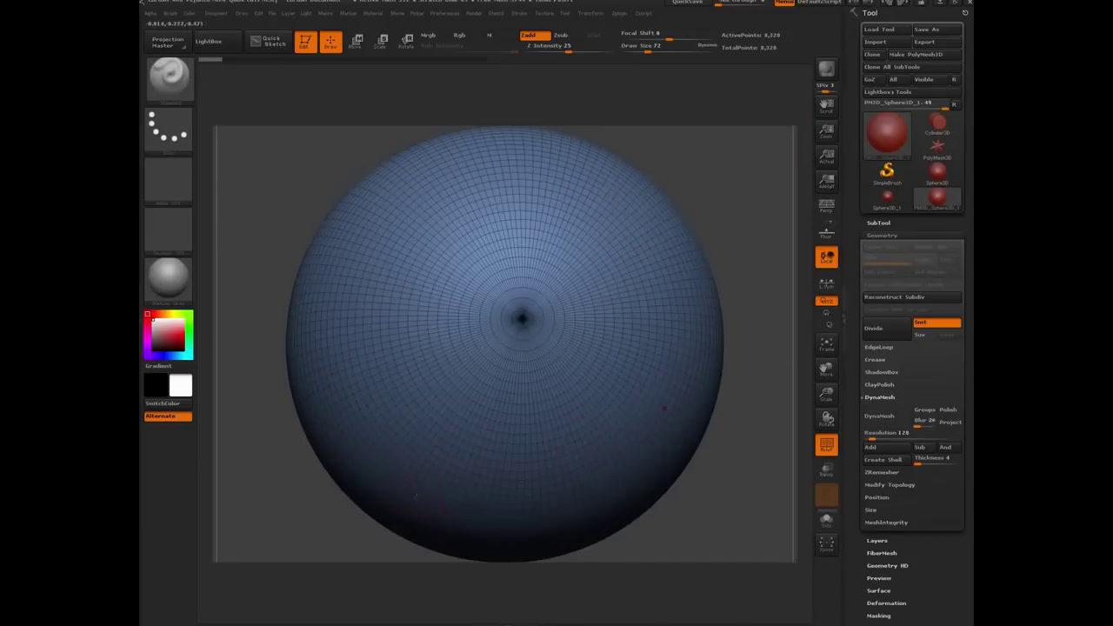
{"action": "key", "text": "ctrl+f"}
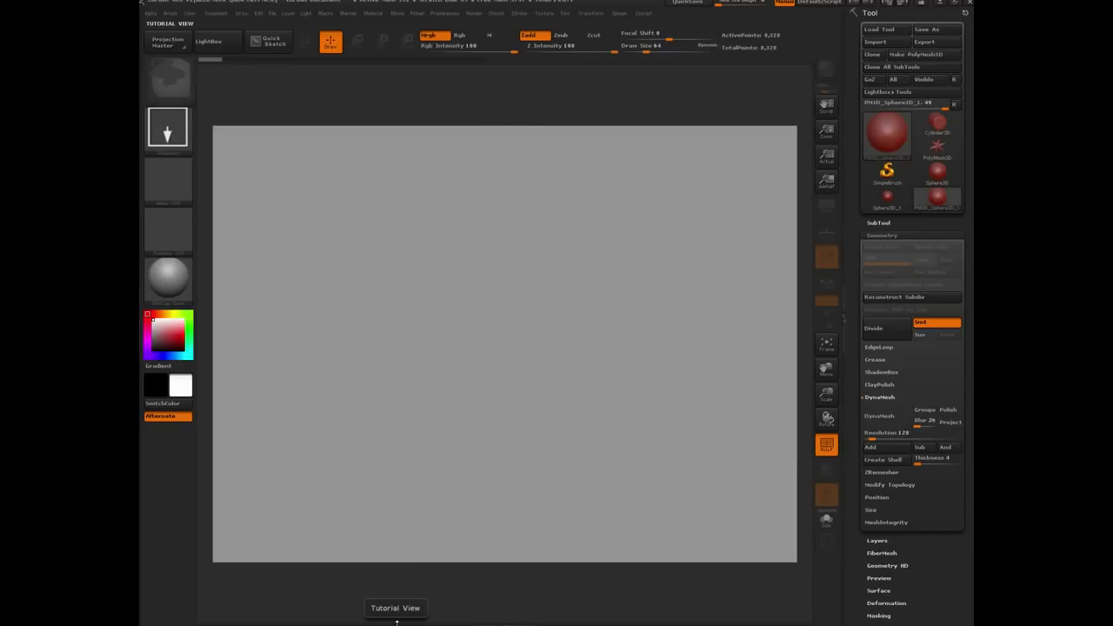
{"action": "key", "text": "ctrl+z"}
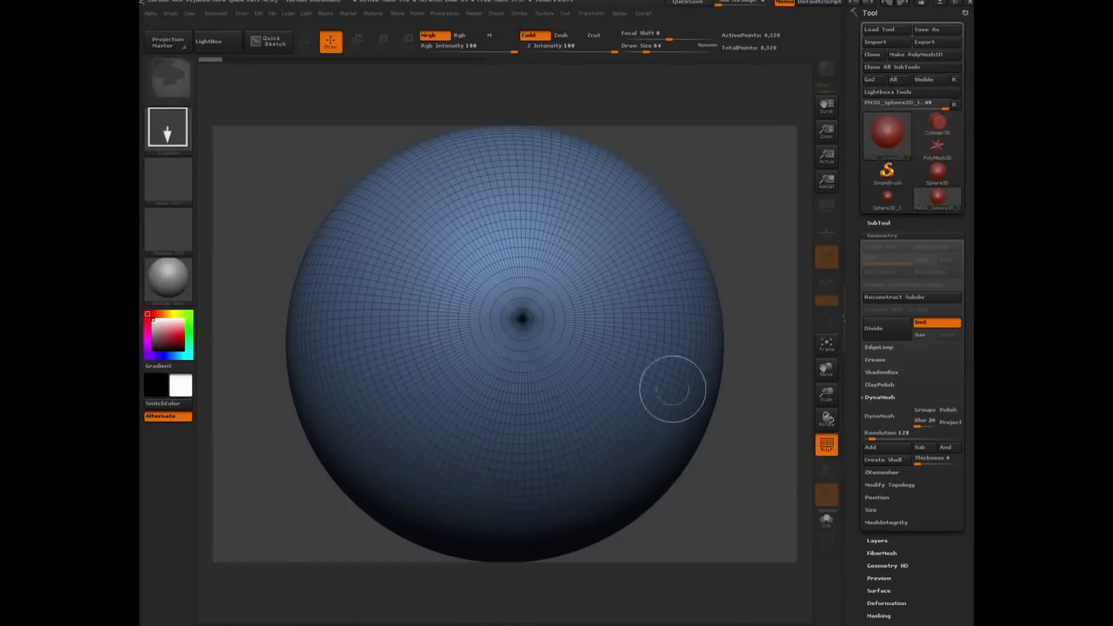
Draw six extra spheres of various sizes on and beside the large sphere while outside Edit mode
{"action": "left_click_drag", "start_coordinate": [279, 493], "coordinate": [274, 445]}
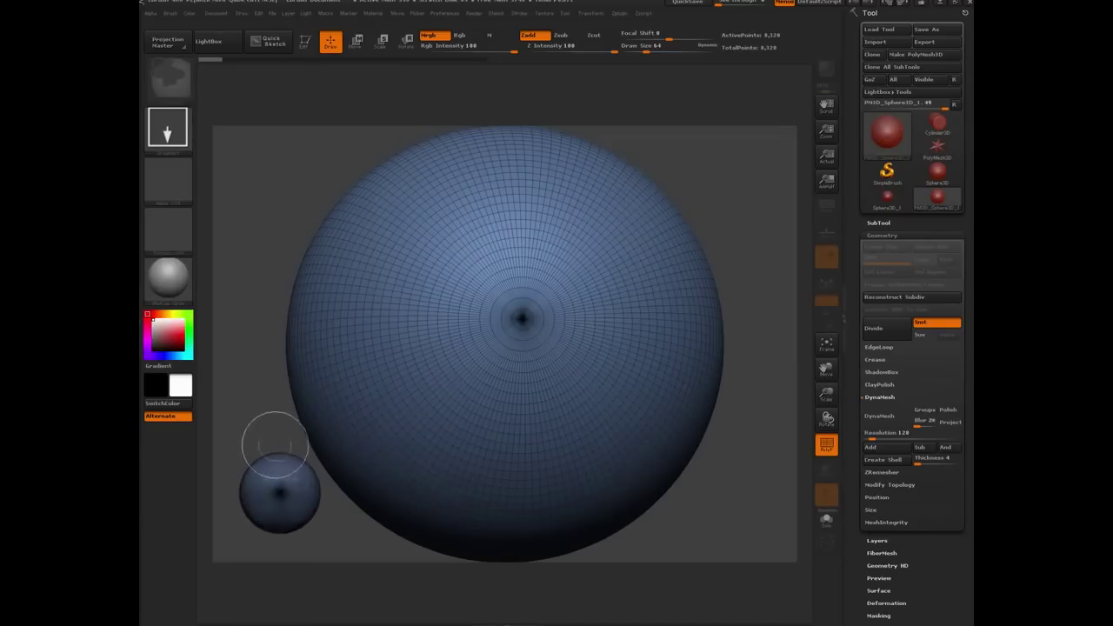
{"action": "key", "text": "t"}
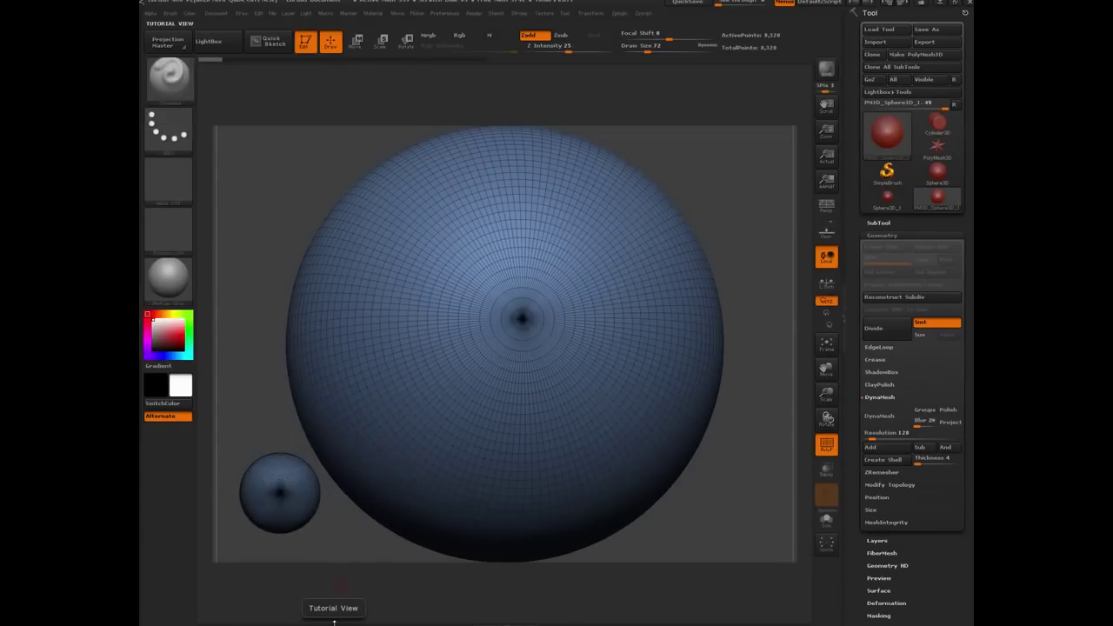
{"action": "key", "text": "t"}
{"action": "left_click_drag", "start_coordinate": [393, 403], "coordinate": [412, 316]}
{"action": "left_click_drag", "start_coordinate": [505, 300], "coordinate": [481, 258]}
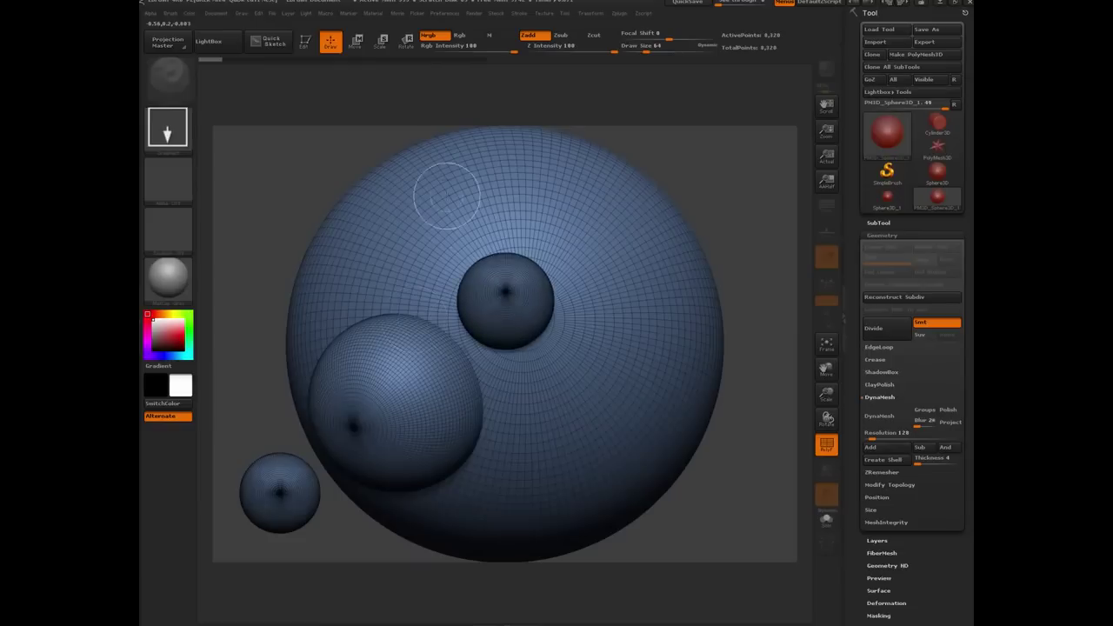
{"action": "left_click_drag", "start_coordinate": [420, 188], "coordinate": [435, 249]}
{"action": "left_click_drag", "start_coordinate": [367, 269], "coordinate": [382, 290]}
{"action": "left_click_drag", "start_coordinate": [546, 370], "coordinate": [539, 392]}
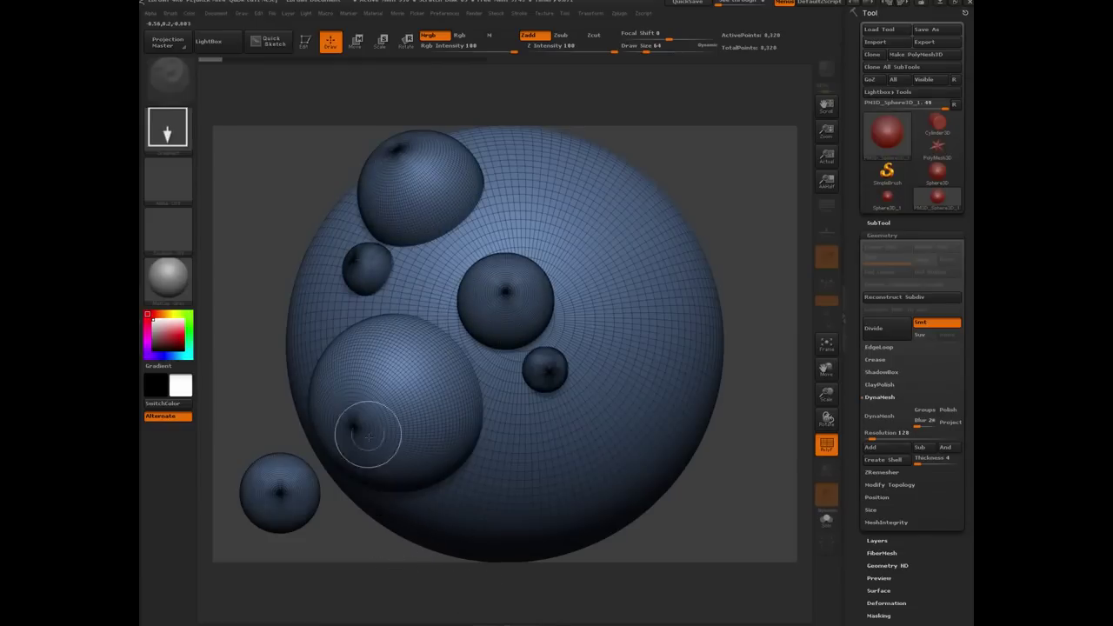
Return to Edit mode, clear the dropped spheres from the canvas and fit the active sphere to the view
{"action": "key", "text": "t"}
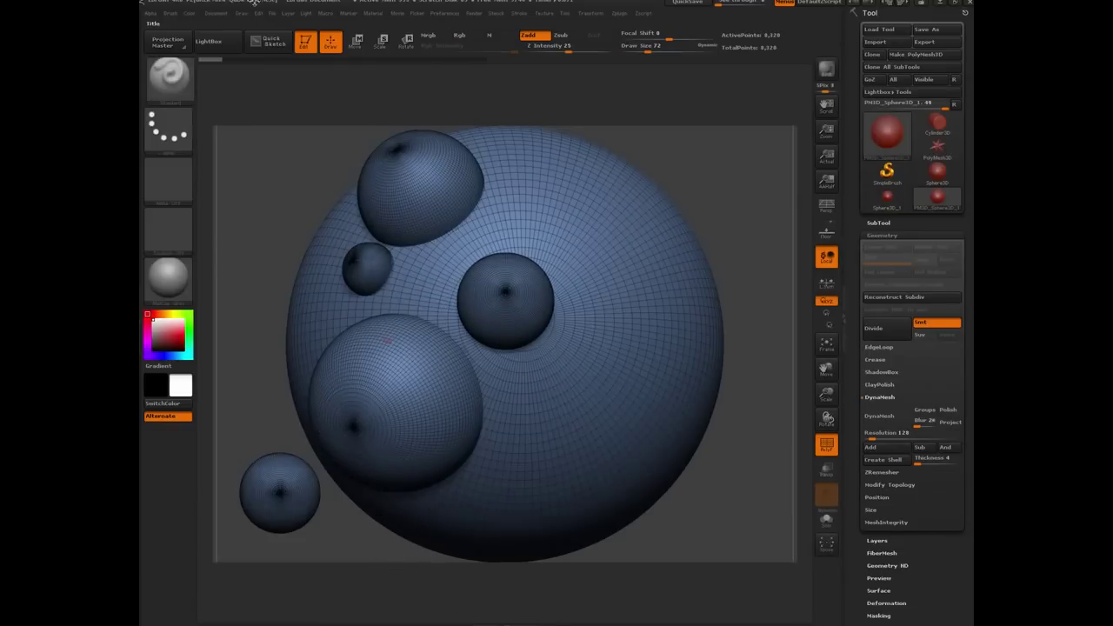
{"action": "key", "text": "ctrl"}
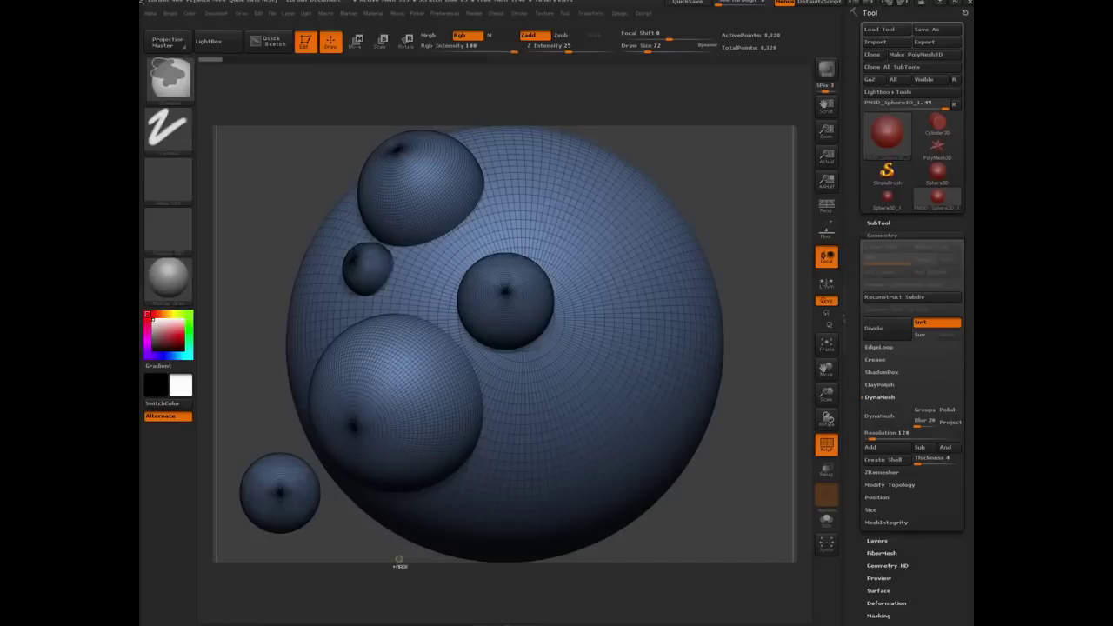
{"action": "key", "text": "ctrl+n"}
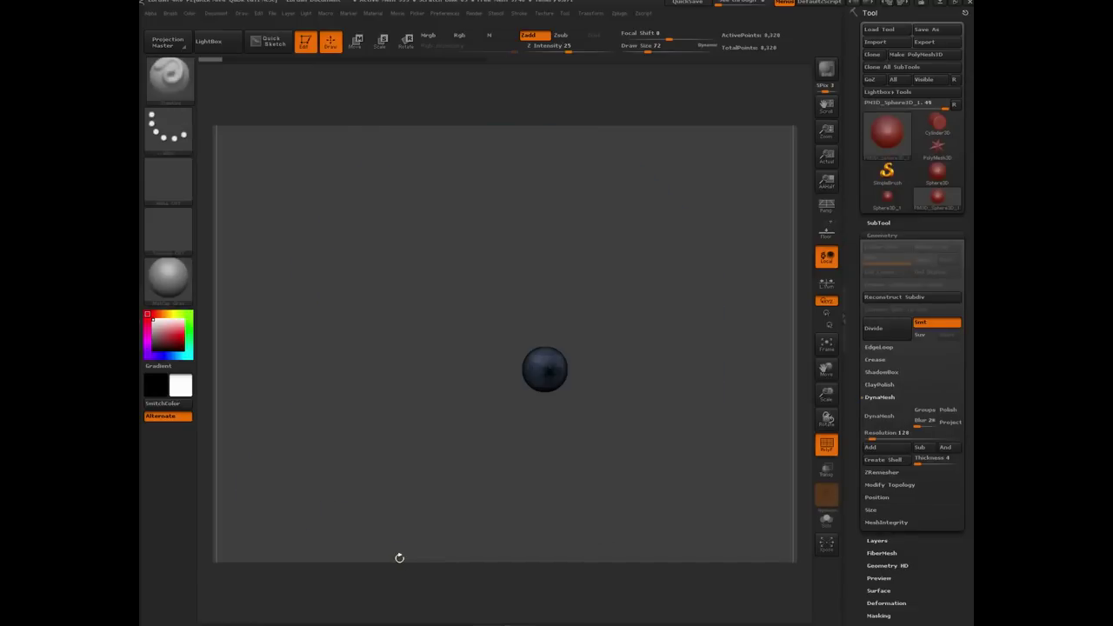
{"action": "key", "text": "f"}
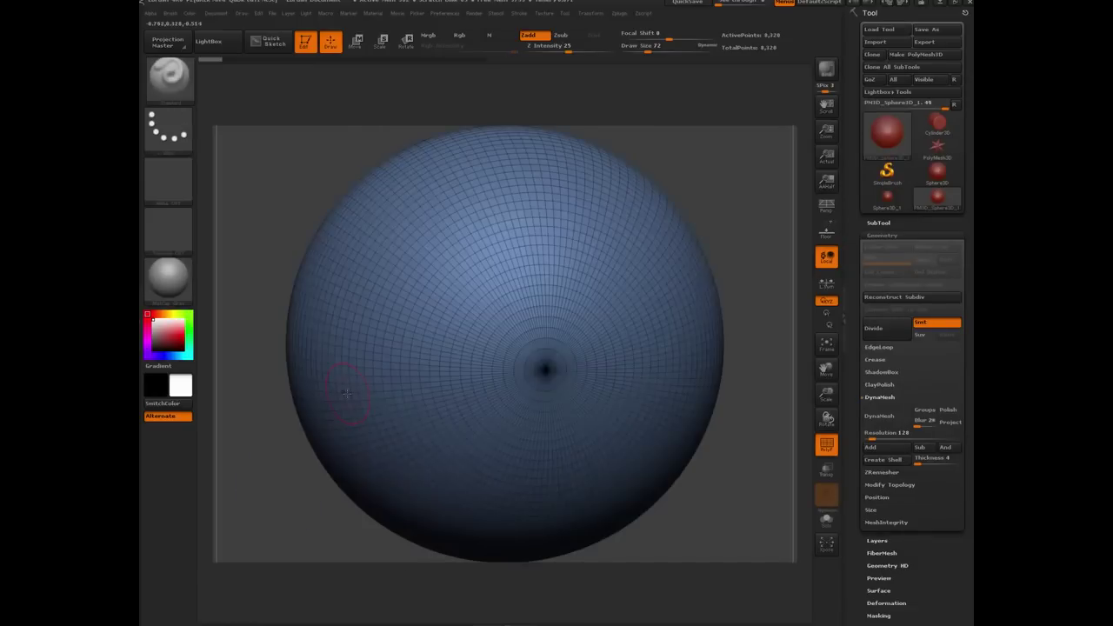
With the Standard brush selected, hide the sphere's wireframe and apply DynaMesh at resolution 128
{"action": "left_click_drag", "start_coordinate": [288, 495], "coordinate": [290, 426], "text": "alt"}
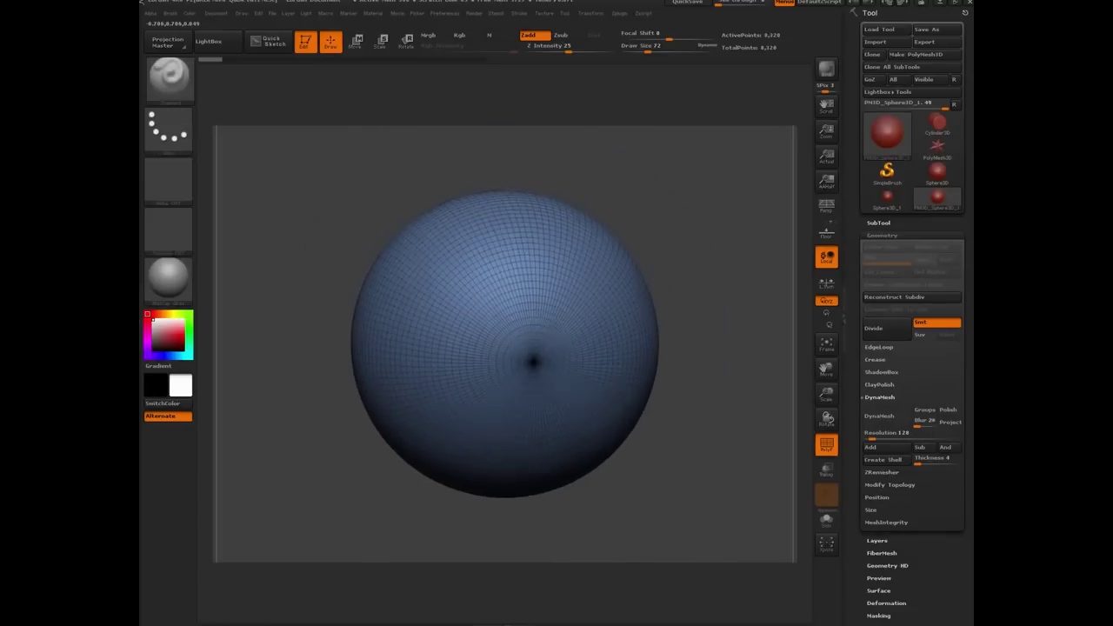
{"action": "key", "text": "shift"}
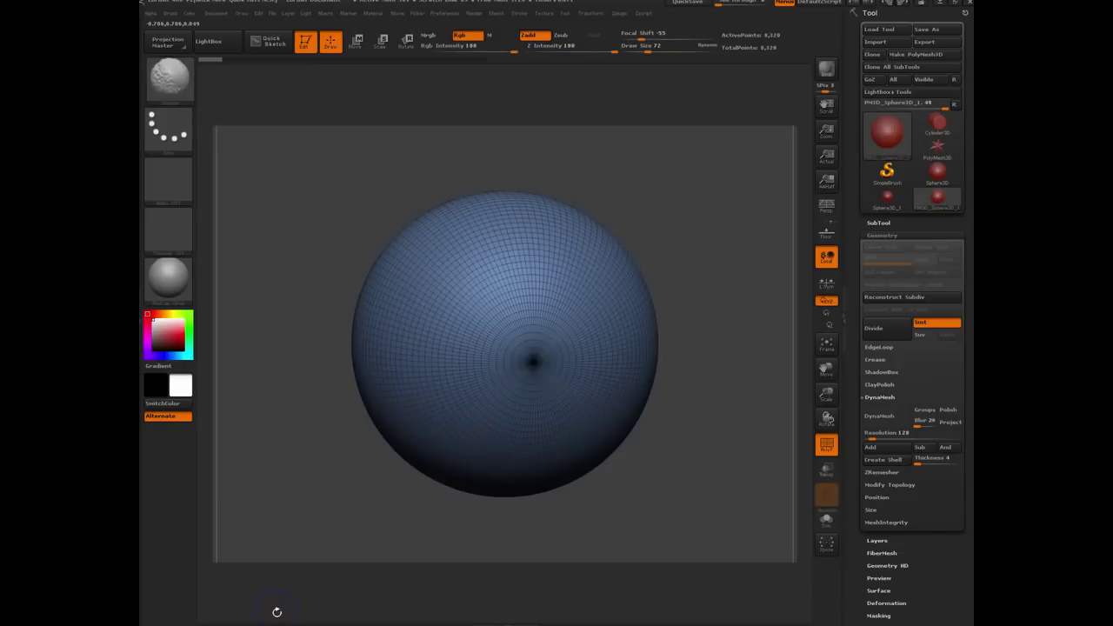
{"action": "key", "text": "shift+f"}
{"action": "key", "text": "b"}
{"action": "key", "text": "s"}
{"action": "key", "text": "t"}
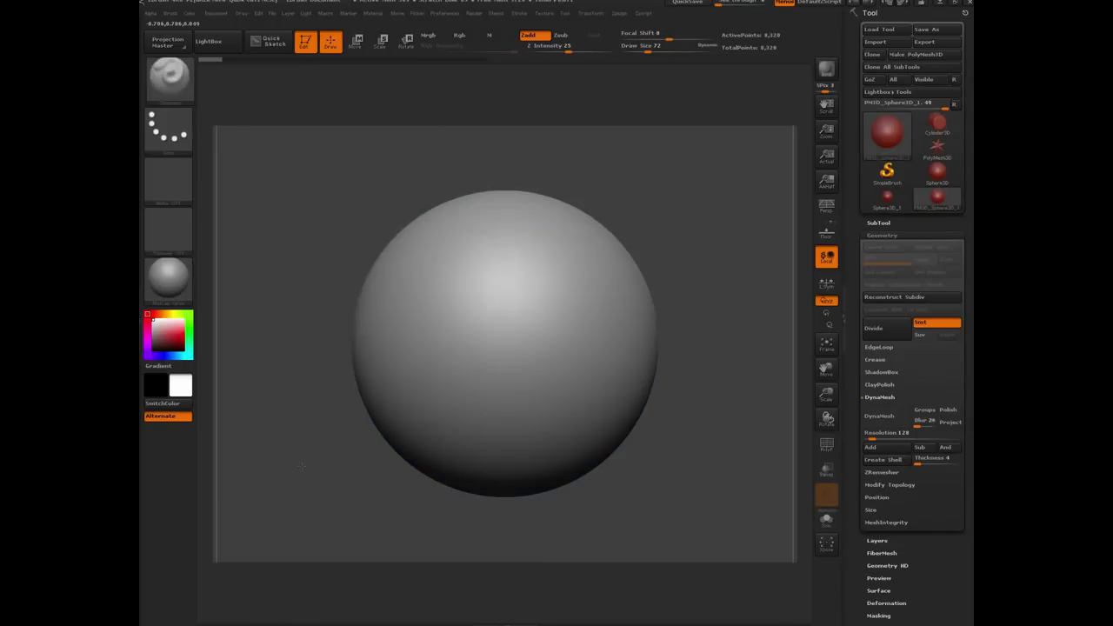
{"action": "left_click", "coordinate": [872, 421]}
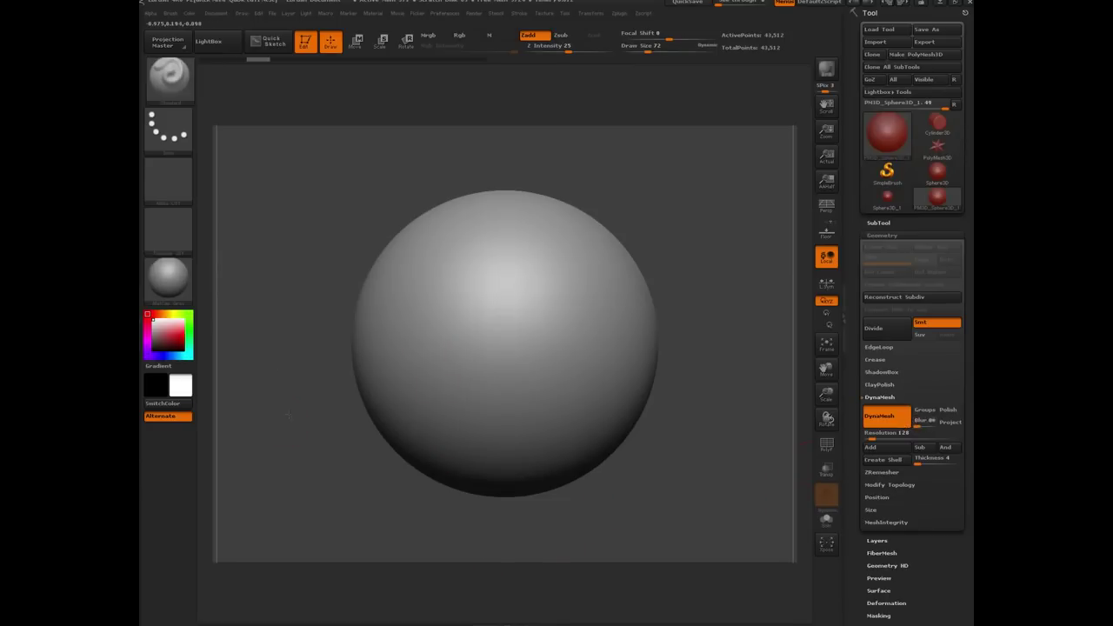
Sculpt freehand wavy ridges across the front and one side of the DynaMesh sphere with the Standard brush
{"action": "mouse_move", "coordinate": [396, 408]}
{"action": "left_mouse_down"}
{"action": "mouse_move", "coordinate": [415, 312]}
{"action": "mouse_move", "coordinate": [522, 253]}
{"action": "mouse_move", "coordinate": [439, 348]}
{"action": "mouse_move", "coordinate": [531, 417]}
{"action": "left_mouse_up"}
{"action": "left_click_drag", "start_coordinate": [609, 359], "coordinate": [420, 417]}
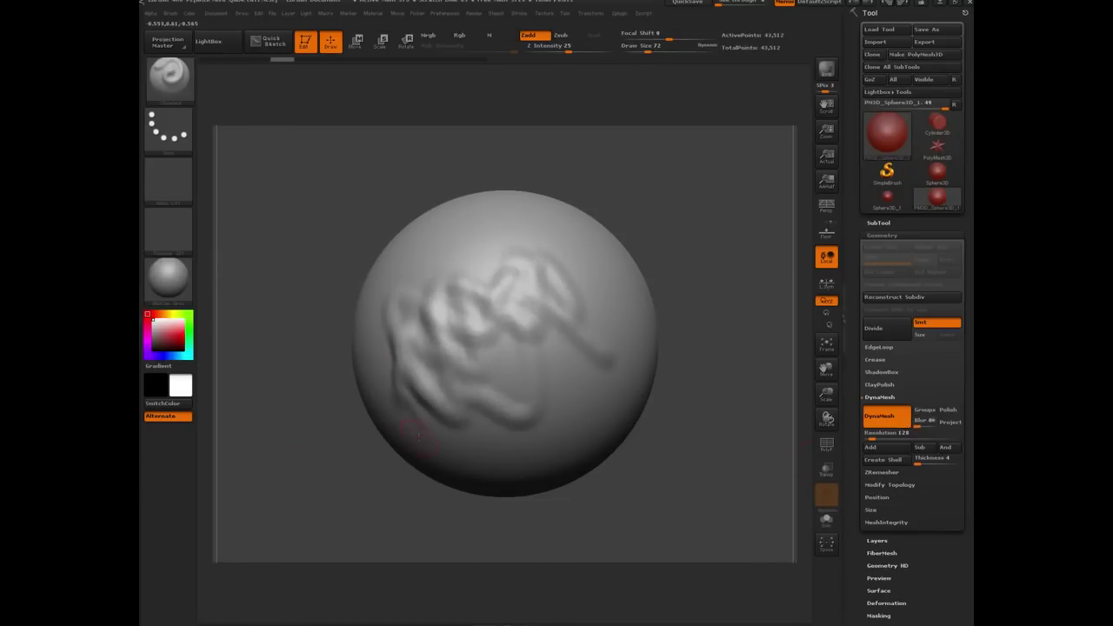
{"action": "left_click_drag", "start_coordinate": [294, 419], "coordinate": [367, 396]}
{"action": "mouse_move", "coordinate": [390, 280]}
{"action": "left_mouse_down"}
{"action": "mouse_move", "coordinate": [355, 339]}
{"action": "mouse_move", "coordinate": [373, 427]}
{"action": "left_mouse_up"}
{"action": "left_click_drag", "start_coordinate": [659, 483], "coordinate": [622, 463]}
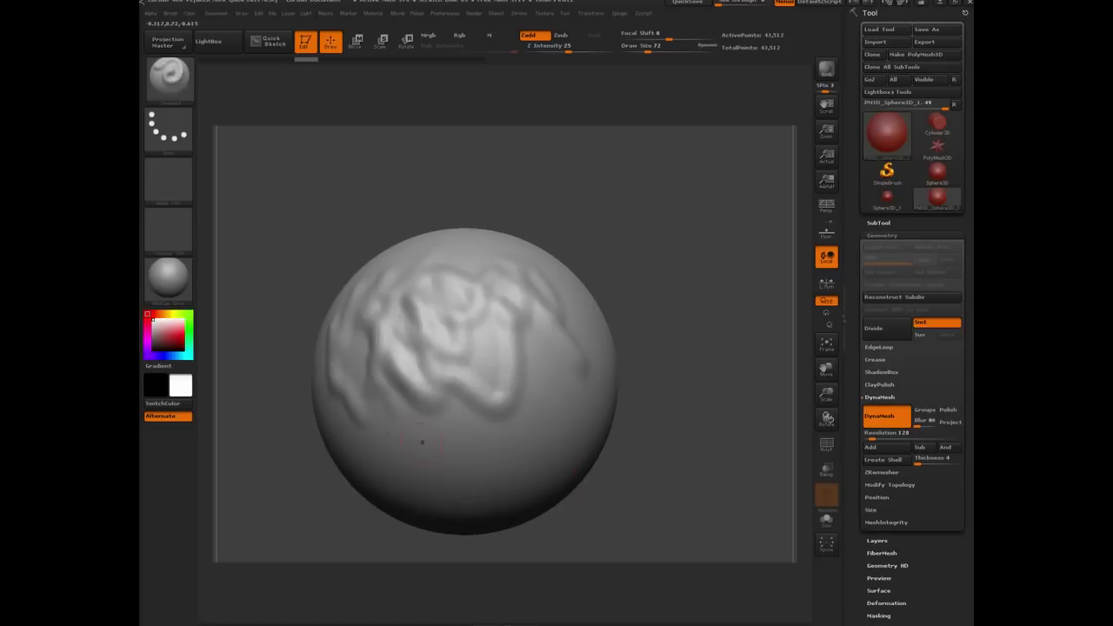
{"action": "left_click_drag", "start_coordinate": [422, 443], "coordinate": [515, 365]}
{"action": "mouse_move", "coordinate": [340, 211]}
{"action": "left_mouse_down"}
{"action": "mouse_move", "coordinate": [335, 250]}
{"action": "mouse_move", "coordinate": [380, 357]}
{"action": "left_mouse_up"}
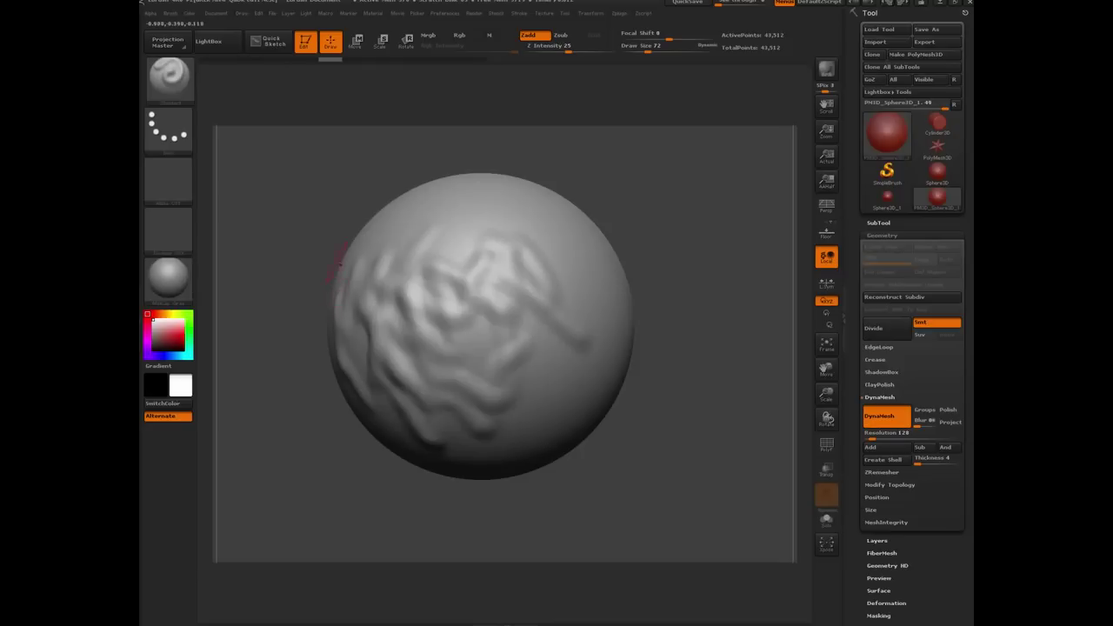
{"action": "mouse_move", "coordinate": [360, 253]}
{"action": "left_mouse_down"}
{"action": "mouse_move", "coordinate": [372, 375]}
{"action": "mouse_move", "coordinate": [433, 412]}
{"action": "left_mouse_up"}
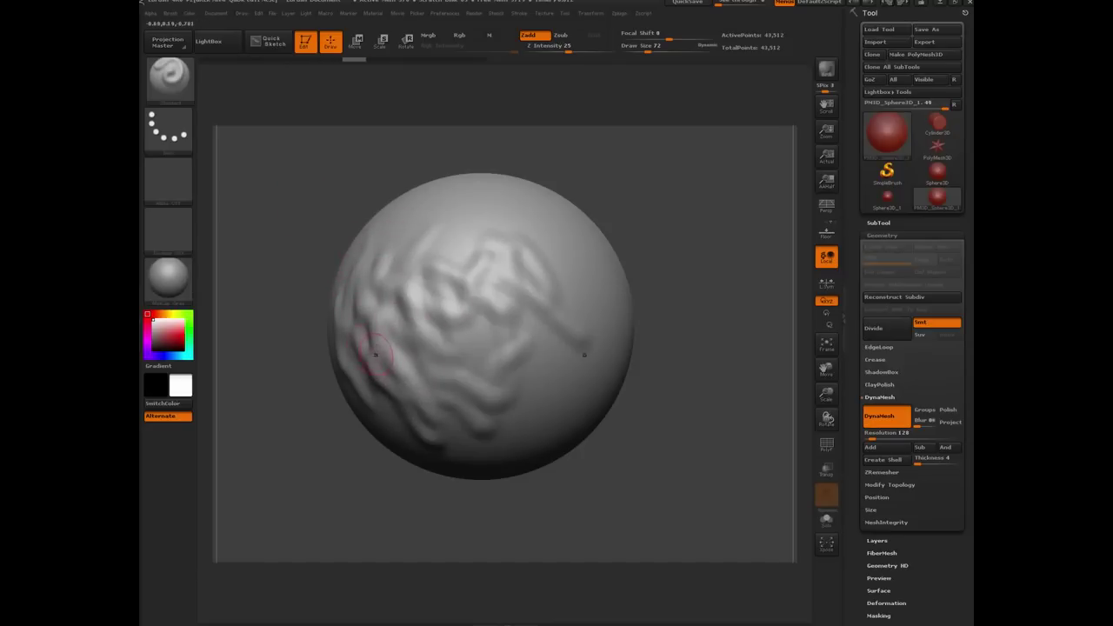
{"action": "mouse_move", "coordinate": [427, 305]}
{"action": "left_mouse_down"}
{"action": "mouse_move", "coordinate": [447, 299]}
{"action": "mouse_move", "coordinate": [396, 324]}
{"action": "left_mouse_up"}
{"action": "mouse_move", "coordinate": [400, 245]}
{"action": "left_mouse_down"}
{"action": "mouse_move", "coordinate": [392, 372]}
{"action": "mouse_move", "coordinate": [414, 431]}
{"action": "left_mouse_up"}
{"action": "mouse_move", "coordinate": [402, 248]}
{"action": "left_mouse_down"}
{"action": "mouse_move", "coordinate": [400, 374]}
{"action": "mouse_move", "coordinate": [402, 243]}
{"action": "mouse_move", "coordinate": [393, 335]}
{"action": "left_mouse_up"}
{"action": "mouse_move", "coordinate": [404, 245]}
{"action": "left_mouse_down"}
{"action": "mouse_move", "coordinate": [400, 364]}
{"action": "mouse_move", "coordinate": [445, 432]}
{"action": "mouse_move", "coordinate": [390, 272]}
{"action": "left_mouse_up"}
Undo all the freehand strokes on the sphere and briefly toggle its wireframe display
{"action": "key", "text": "ctrl+z"}
{"action": "key", "text": "ctrl+z"}
{"action": "key", "text": "ctrl+z"}
{"action": "key", "text": "ctrl+z"}
{"action": "key", "text": "ctrl+z"}
{"action": "key", "text": "ctrl+z"}
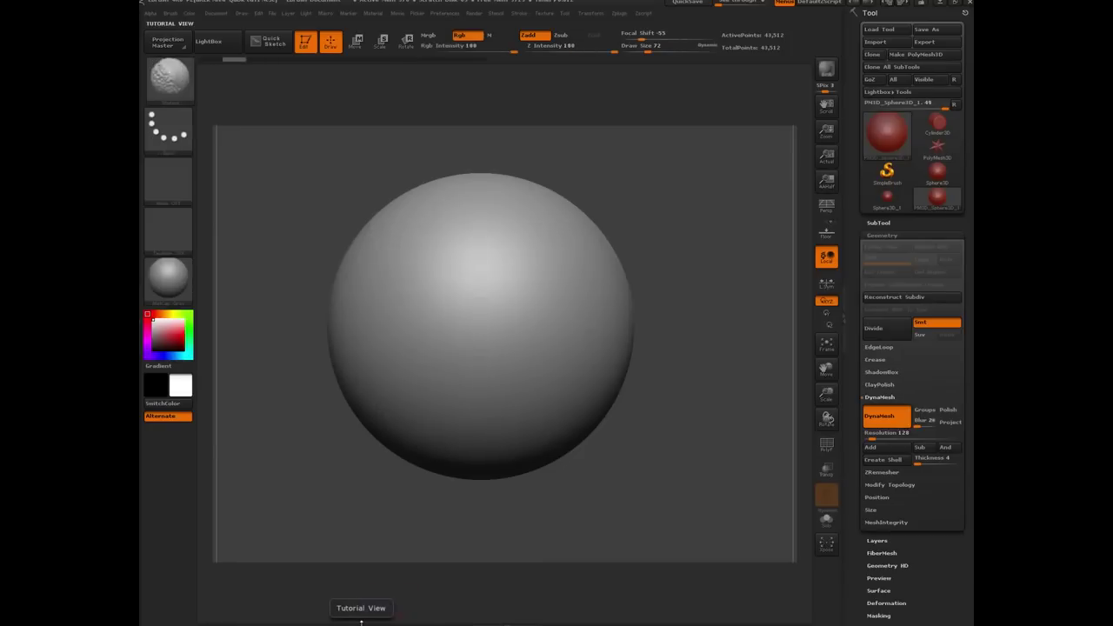
{"action": "key", "text": "shift+f"}
{"action": "key", "text": "shift+f"}
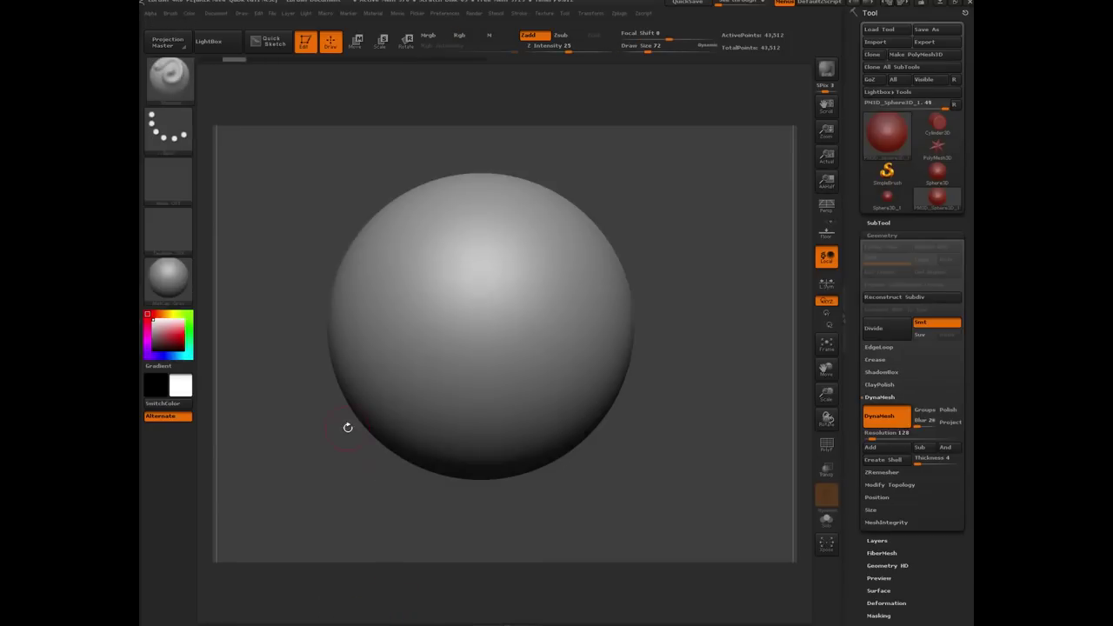
Sculpt wavy ridges mirrored across both halves of the sphere's front with symmetry active
{"action": "left_click_drag", "start_coordinate": [311, 481], "coordinate": [312, 480]}
{"action": "mouse_move", "coordinate": [458, 303]}
{"action": "left_mouse_down"}
{"action": "mouse_move", "coordinate": [428, 295]}
{"action": "mouse_move", "coordinate": [405, 369]}
{"action": "mouse_move", "coordinate": [416, 365]}
{"action": "mouse_move", "coordinate": [433, 235]}
{"action": "mouse_move", "coordinate": [401, 300]}
{"action": "mouse_move", "coordinate": [396, 402]}
{"action": "left_mouse_up"}
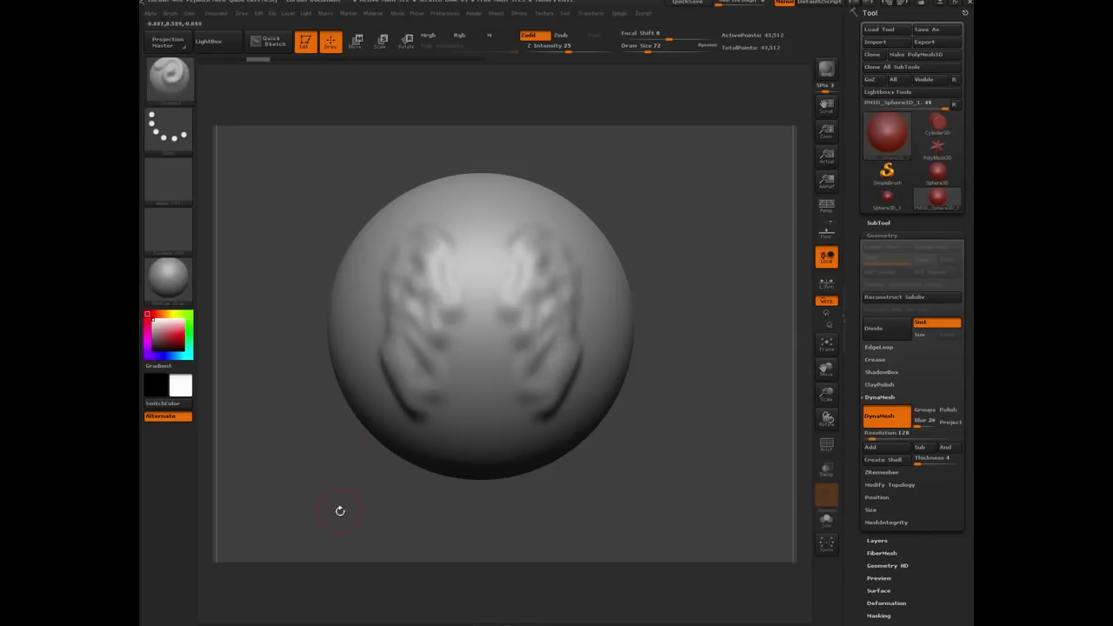
{"action": "left_click_drag", "start_coordinate": [340, 512], "coordinate": [383, 530], "text": "alt"}
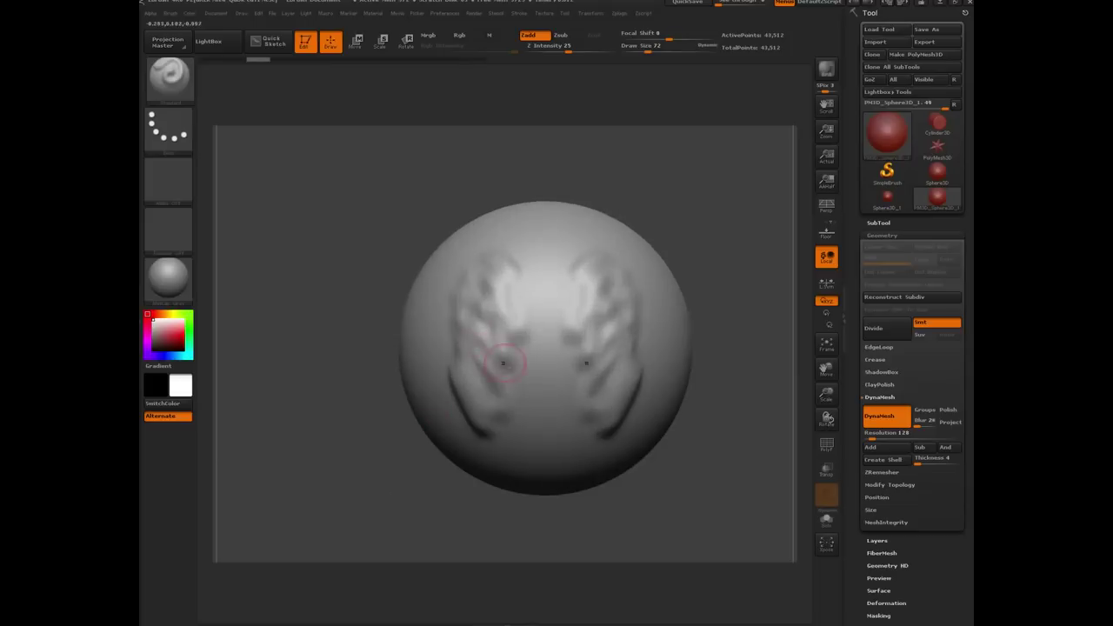
{"action": "mouse_move", "coordinate": [502, 363]}
{"action": "left_mouse_down"}
{"action": "mouse_move", "coordinate": [447, 352]}
{"action": "mouse_move", "coordinate": [409, 450]}
{"action": "left_mouse_up"}
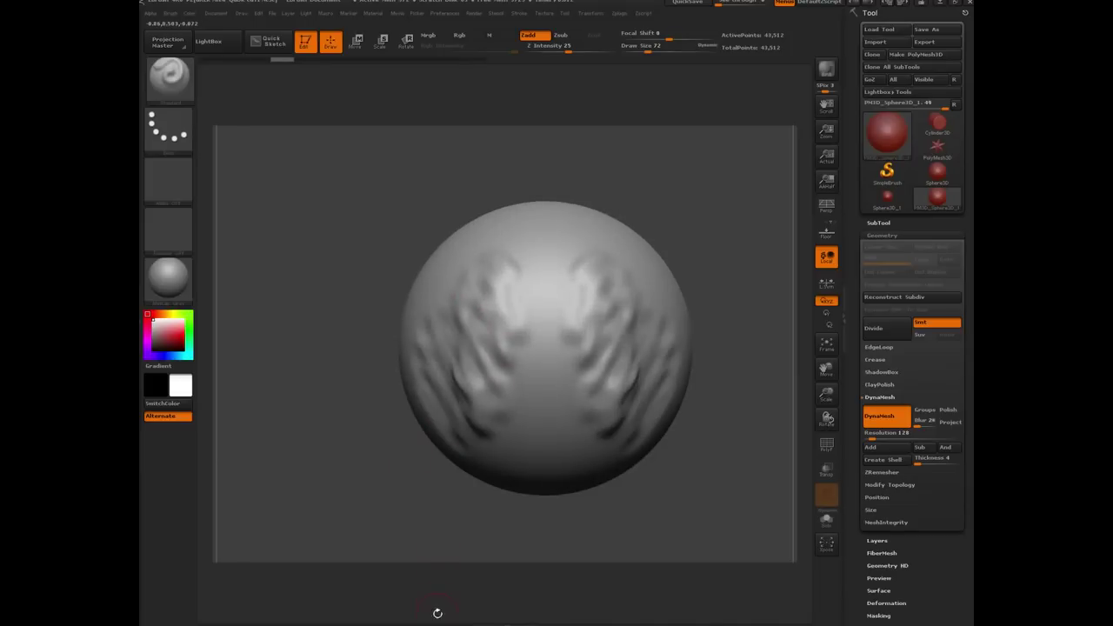
Undo the mirrored strokes back past the DynaMesh conversion, and redo the DynaMesh conversion
{"action": "key", "text": "ctrl+z"}
{"action": "key", "text": "ctrl+z"}
{"action": "key", "text": "ctrl+z"}
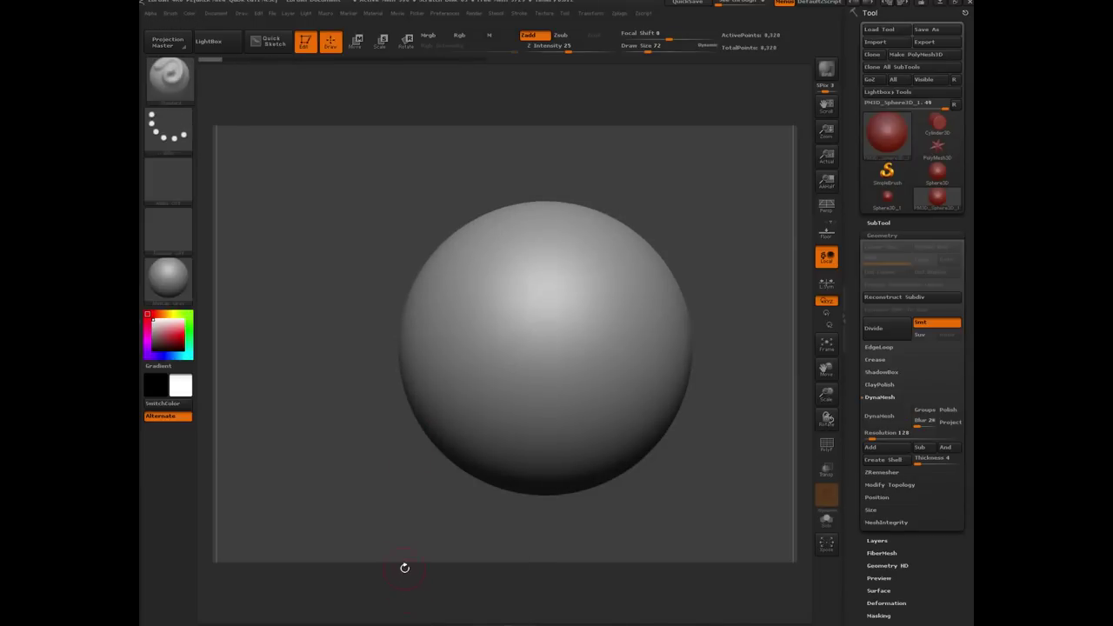
{"action": "key", "text": "ctrl+shift+z"}
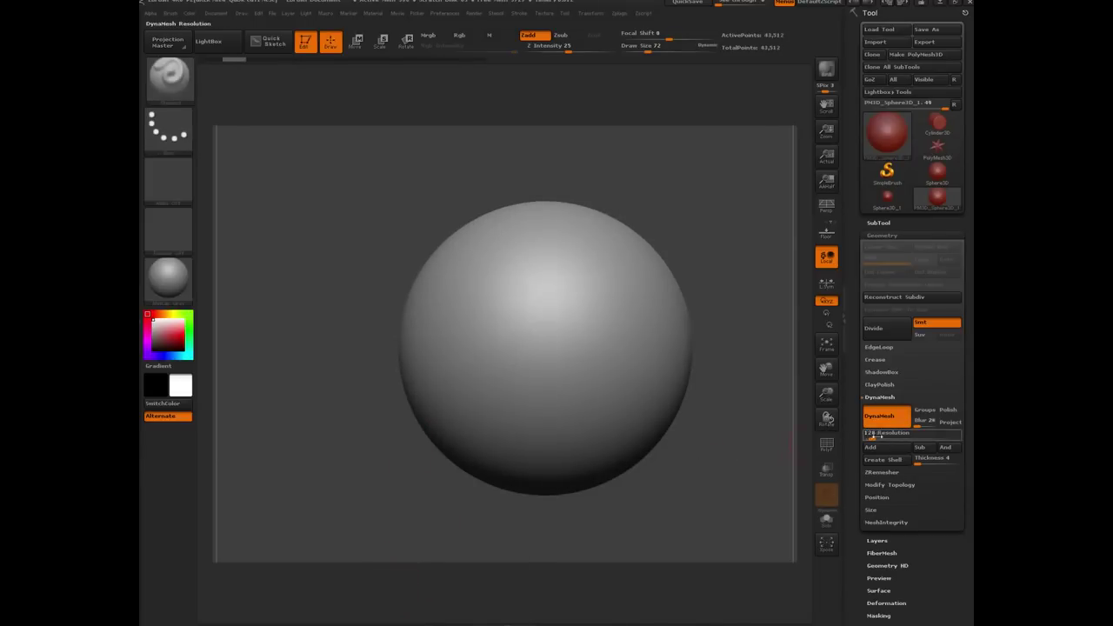
Set the DynaMesh resolution to 64 and sculpt mirrored vertical ridges on the sphere's front
{"action": "left_click_drag", "start_coordinate": [873, 439], "coordinate": [874, 438]}
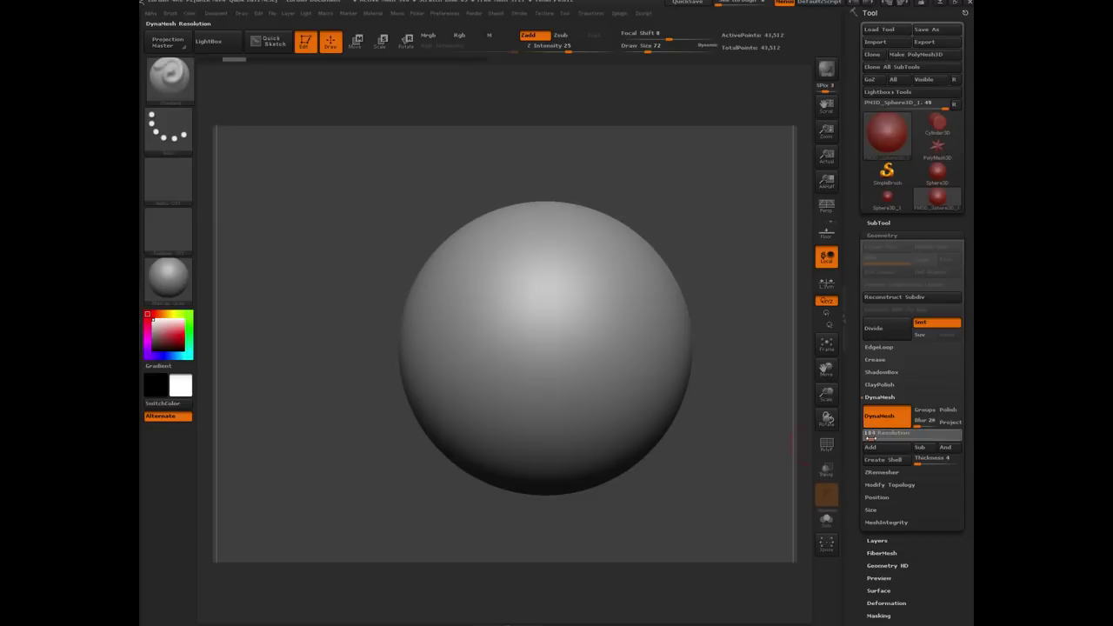
{"action": "left_click_drag", "start_coordinate": [870, 438], "coordinate": [869, 439]}
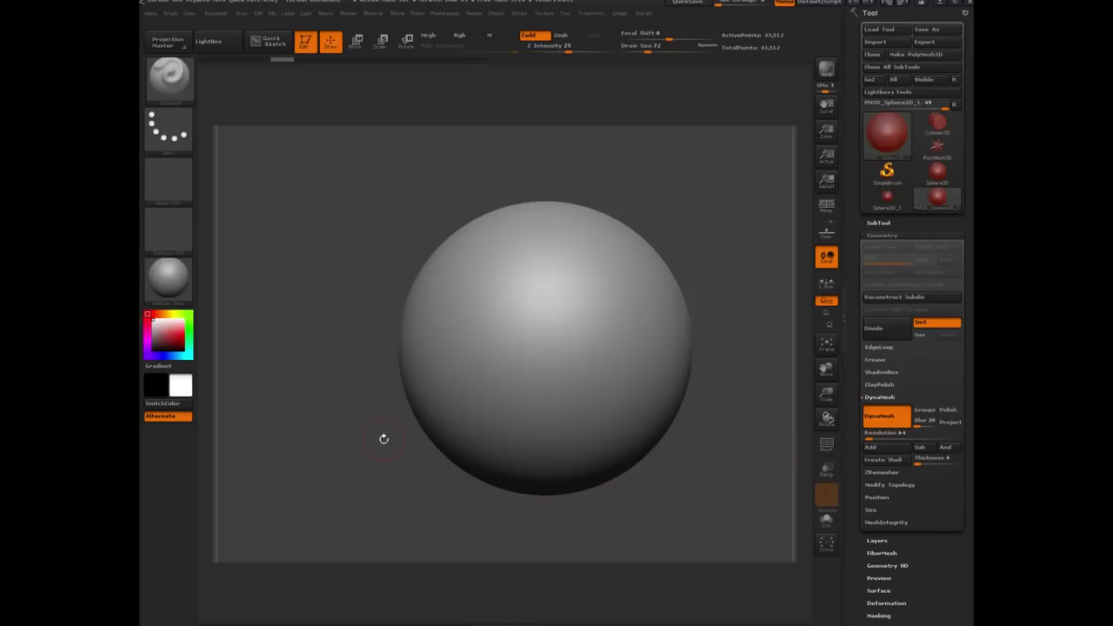
{"action": "mouse_move", "coordinate": [505, 286]}
{"action": "left_mouse_down"}
{"action": "mouse_move", "coordinate": [490, 363]}
{"action": "mouse_move", "coordinate": [484, 280]}
{"action": "mouse_move", "coordinate": [465, 296]}
{"action": "mouse_move", "coordinate": [469, 376]}
{"action": "left_mouse_up"}
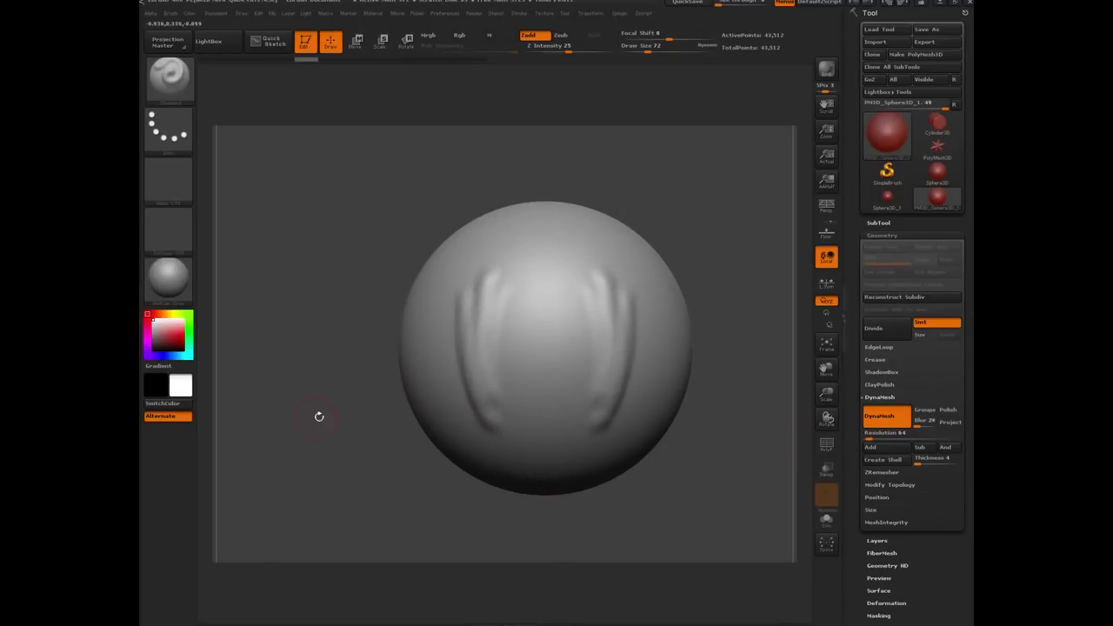
Try a DynaMesh update, undo it, and add more mirrored strokes over the vertical ridges
{"action": "left_click_drag", "start_coordinate": [315, 382], "coordinate": [296, 307], "text": "ctrl"}
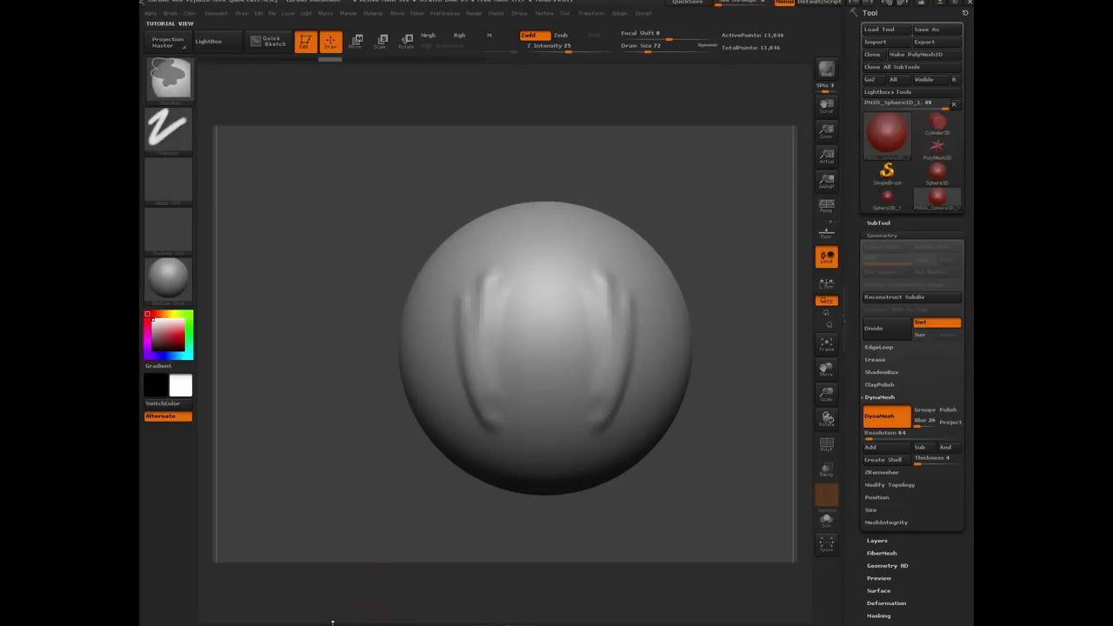
{"action": "key", "text": "ctrl+z"}
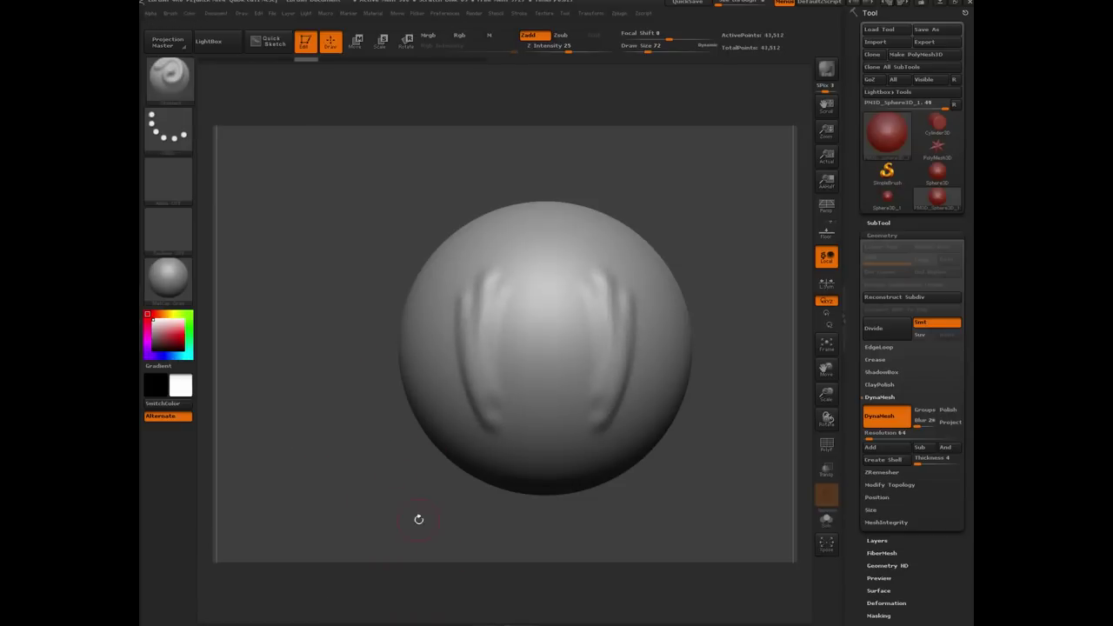
{"action": "left_click_drag", "start_coordinate": [487, 313], "coordinate": [488, 375]}
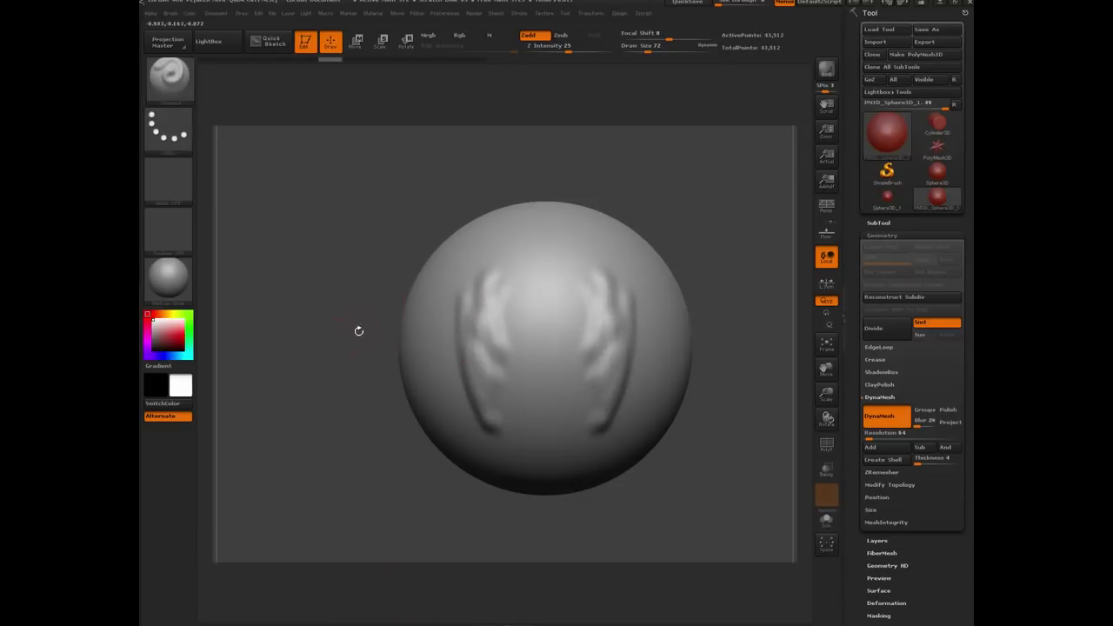
{"action": "mouse_move", "coordinate": [319, 395]}
{"action": "left_mouse_down"}
{"action": "mouse_move", "coordinate": [409, 347]}
{"action": "mouse_move", "coordinate": [383, 286]}
{"action": "left_mouse_up"}
{"action": "mouse_move", "coordinate": [473, 372]}
{"action": "left_mouse_down"}
{"action": "mouse_move", "coordinate": [485, 309]}
{"action": "mouse_move", "coordinate": [508, 277]}
{"action": "mouse_move", "coordinate": [477, 355]}
{"action": "mouse_move", "coordinate": [488, 433]}
{"action": "left_mouse_up"}
Remesh the sculpted sphere with DynaMesh at resolution 64 and check the ridges from the side and front
{"action": "key", "text": "ctrl"}
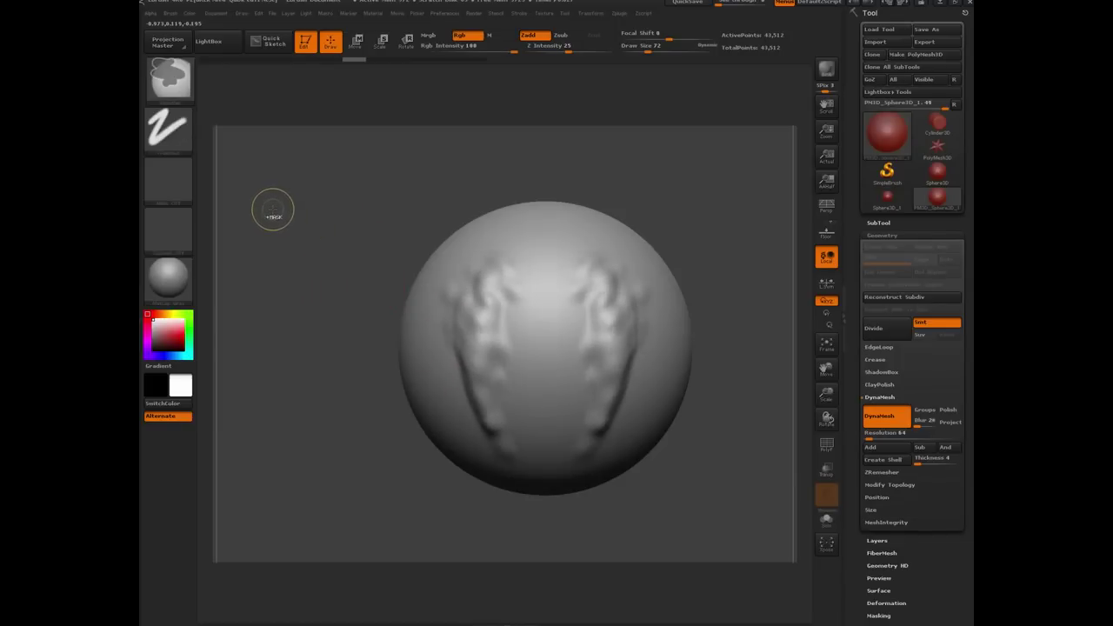
{"action": "left_click_drag", "start_coordinate": [262, 195], "coordinate": [328, 351], "text": "ctrl"}
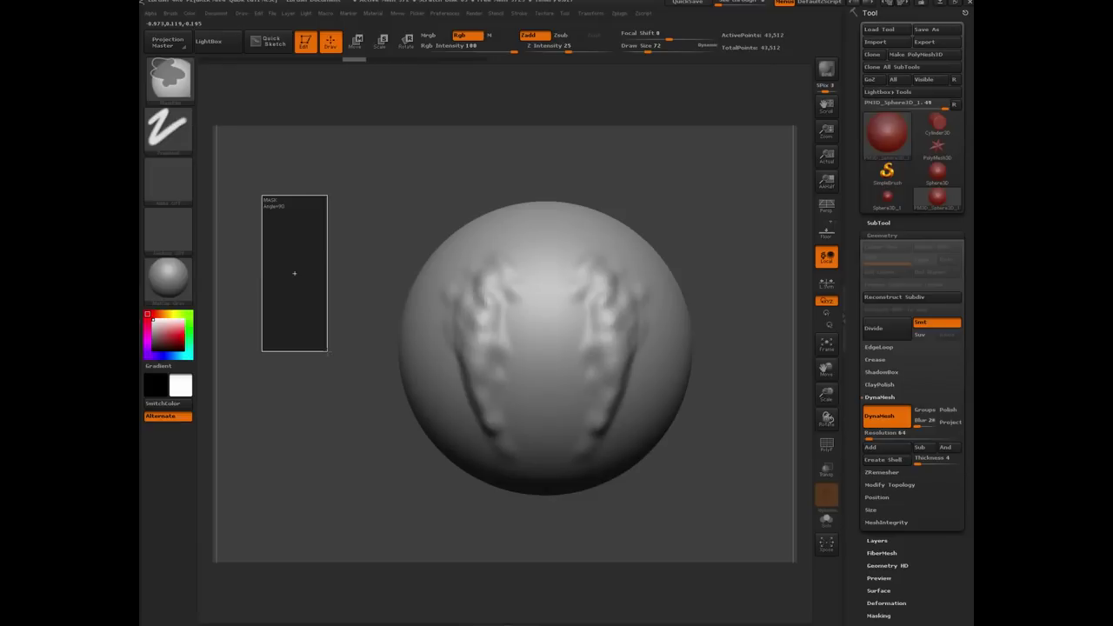
{"action": "mouse_move", "coordinate": [327, 351]}
{"action": "left_mouse_down", "text": "ctrl"}
{"action": "mouse_move", "coordinate": [386, 357]}
{"action": "mouse_move", "coordinate": [333, 348]}
{"action": "left_mouse_up", "text": "ctrl"}
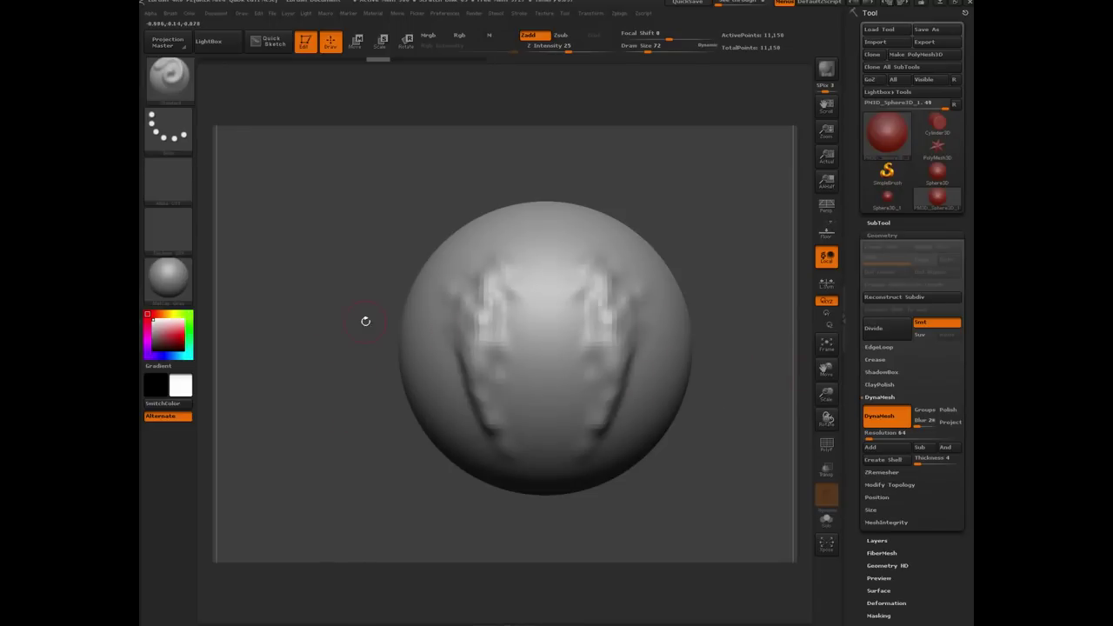
{"action": "left_click_drag", "start_coordinate": [326, 294], "coordinate": [556, 392]}
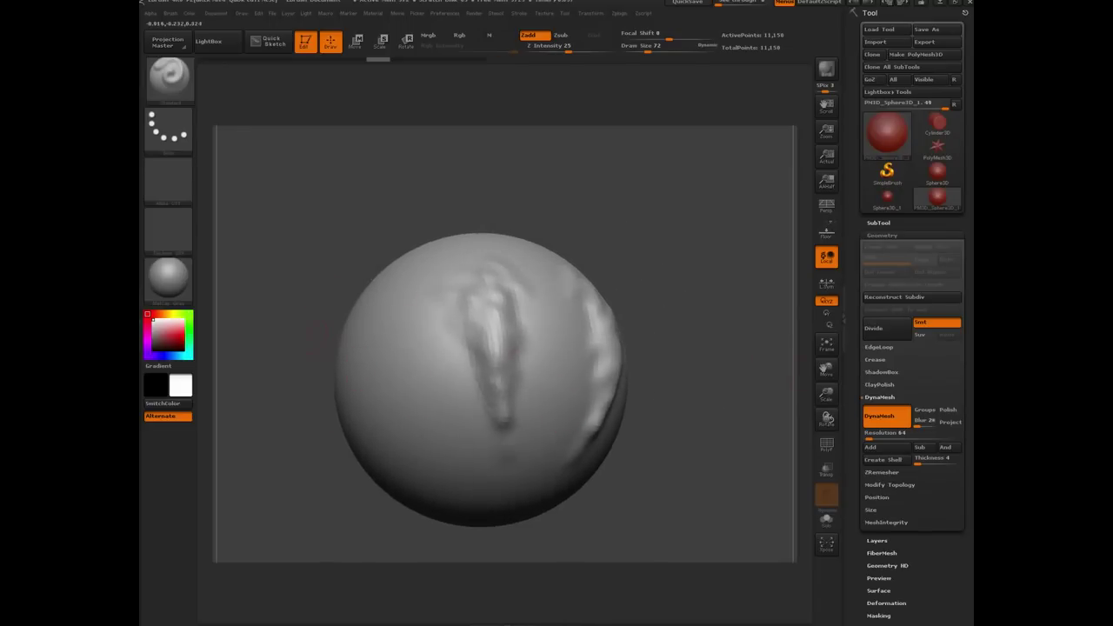
{"action": "left_click_drag", "start_coordinate": [306, 261], "coordinate": [330, 298], "text": "shift"}
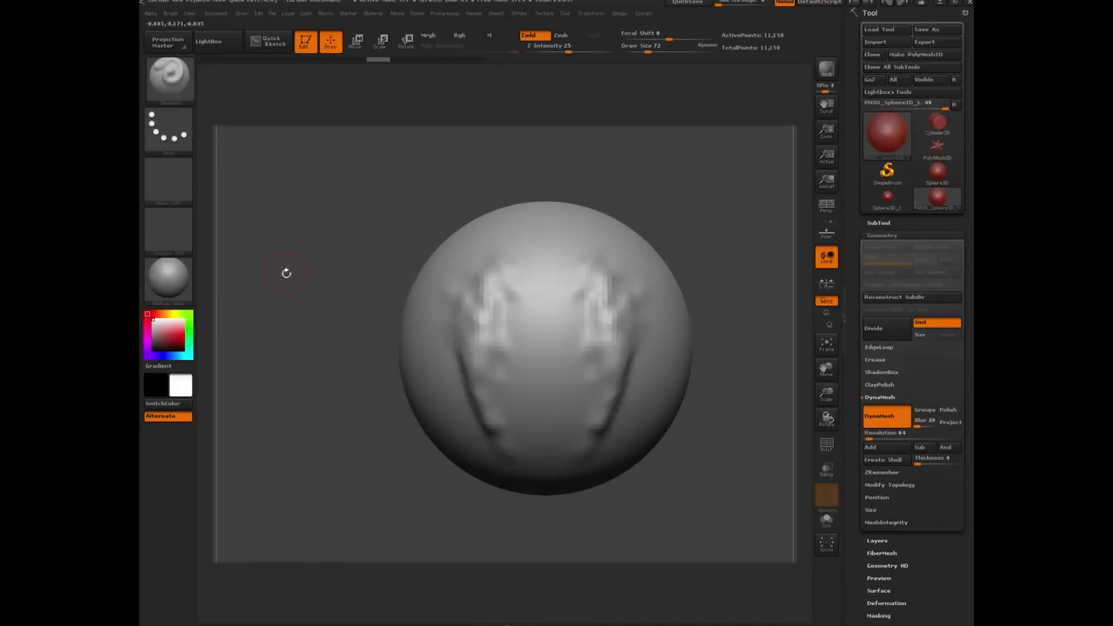
Repeat the DynaMesh update on the unedited sphere, with and without its wireframe shown
{"action": "left_click_drag", "start_coordinate": [262, 211], "coordinate": [332, 445], "text": "ctrl"}
{"action": "mouse_move", "coordinate": [274, 198]}
{"action": "left_mouse_down", "text": "ctrl"}
{"action": "mouse_move", "coordinate": [348, 435]}
{"action": "mouse_move", "coordinate": [281, 226]}
{"action": "mouse_move", "coordinate": [358, 415]}
{"action": "left_mouse_up", "text": "ctrl"}
{"action": "left_click_drag", "start_coordinate": [284, 242], "coordinate": [374, 435], "text": "ctrl"}
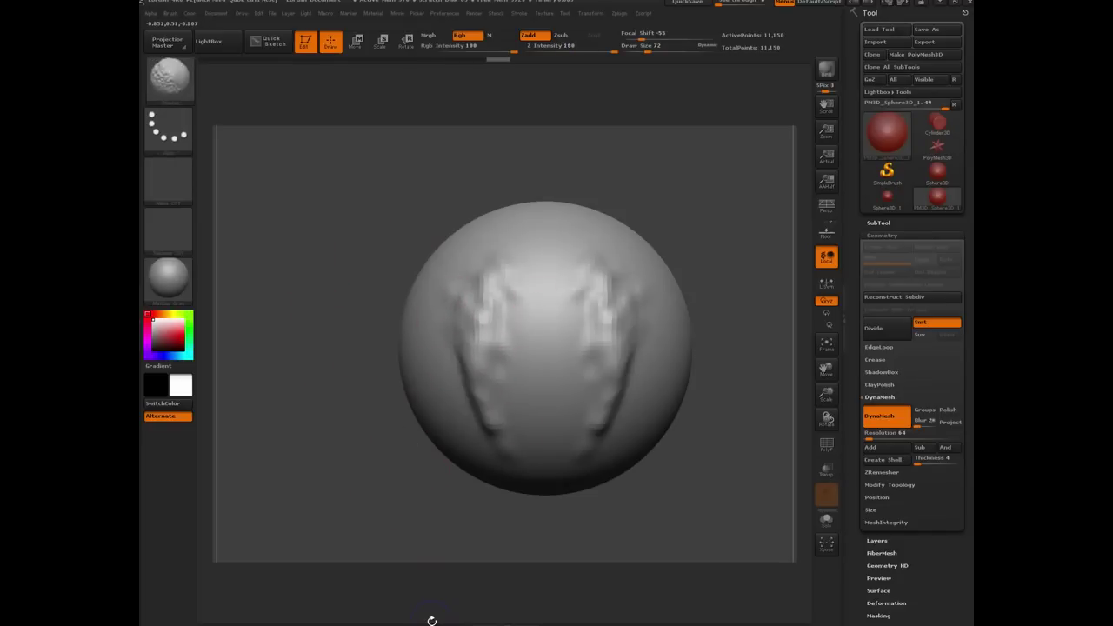
{"action": "key", "text": "shift+f"}
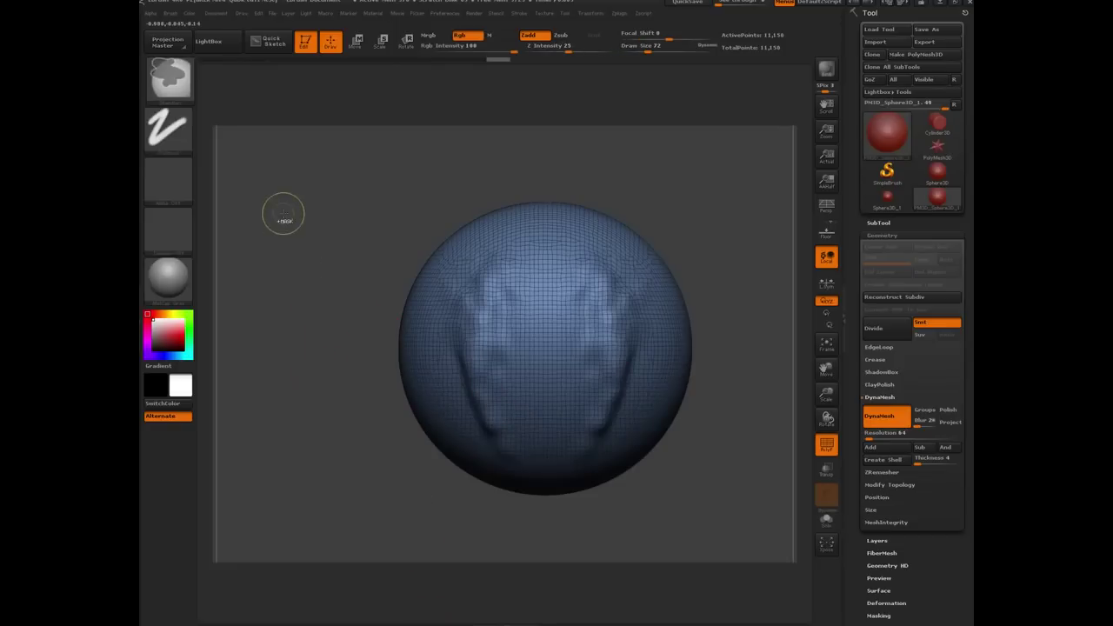
{"action": "left_click_drag", "start_coordinate": [284, 218], "coordinate": [336, 397], "text": "ctrl"}
{"action": "left_click_drag", "start_coordinate": [292, 246], "coordinate": [310, 301], "text": "ctrl"}
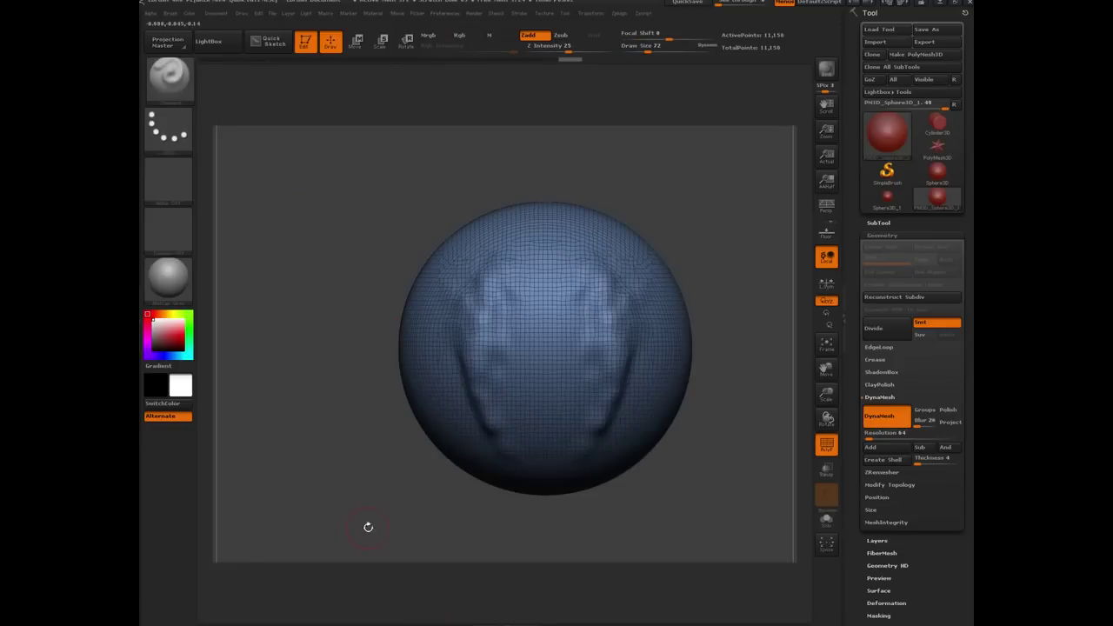
Sculpt additional mirrored ridges down both sides of the sphere, update its DynaMesh and hide the wireframe
{"action": "mouse_move", "coordinate": [488, 304]}
{"action": "left_mouse_down"}
{"action": "mouse_move", "coordinate": [512, 382]}
{"action": "mouse_move", "coordinate": [461, 418]}
{"action": "mouse_move", "coordinate": [472, 341]}
{"action": "left_mouse_up"}
{"action": "left_click_drag", "start_coordinate": [281, 217], "coordinate": [339, 428], "text": "ctrl"}
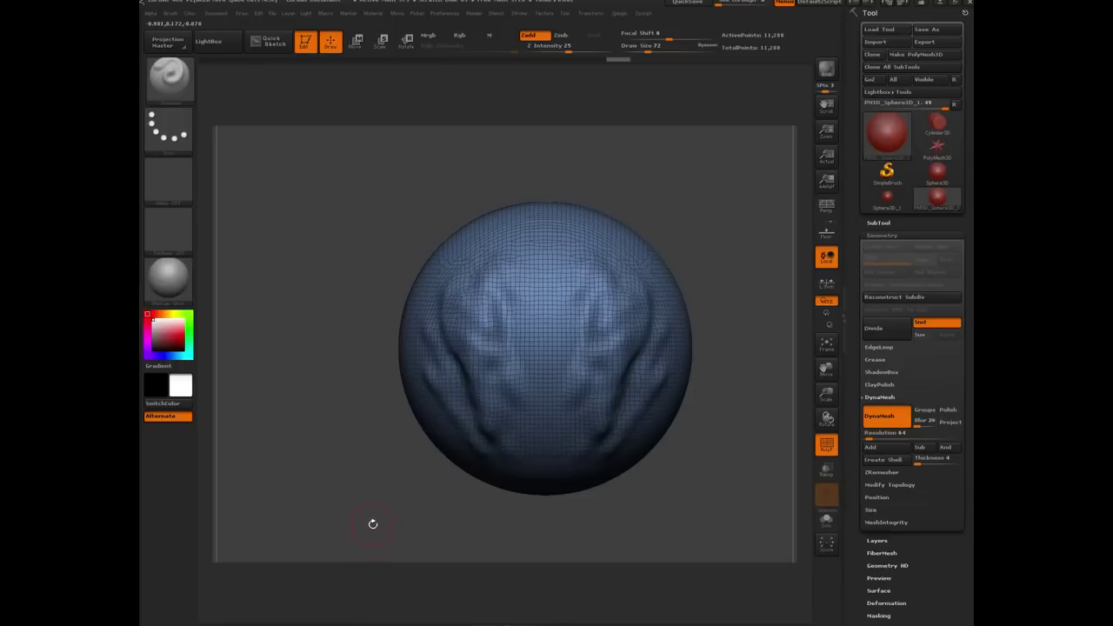
{"action": "key", "text": "shift+f"}
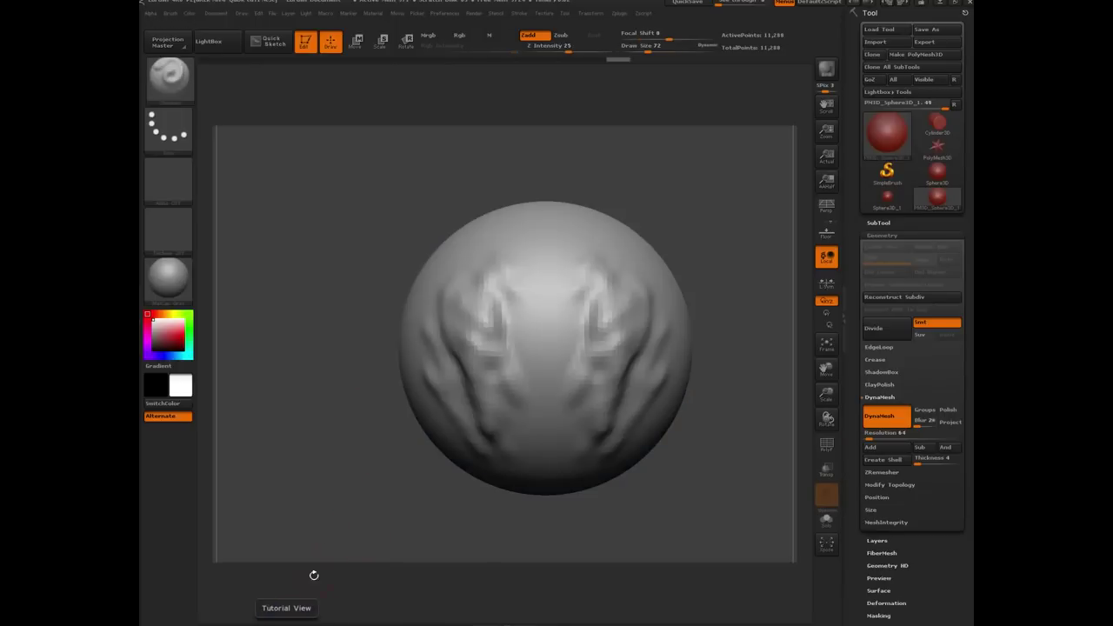
Examine the remeshed sphere's surface detail from the front, at an angle and from the side
{"action": "left_click_drag", "start_coordinate": [321, 422], "coordinate": [339, 397]}
{"action": "left_click_drag", "start_coordinate": [339, 397], "coordinate": [386, 412], "text": "alt"}
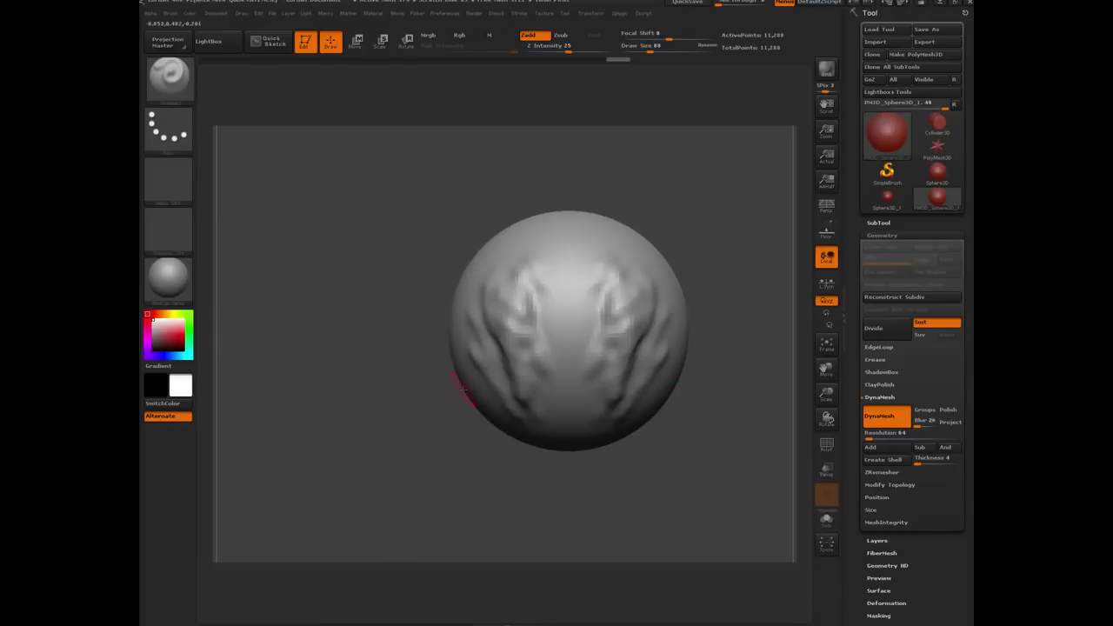
{"action": "left_click_drag", "start_coordinate": [365, 362], "coordinate": [392, 408]}
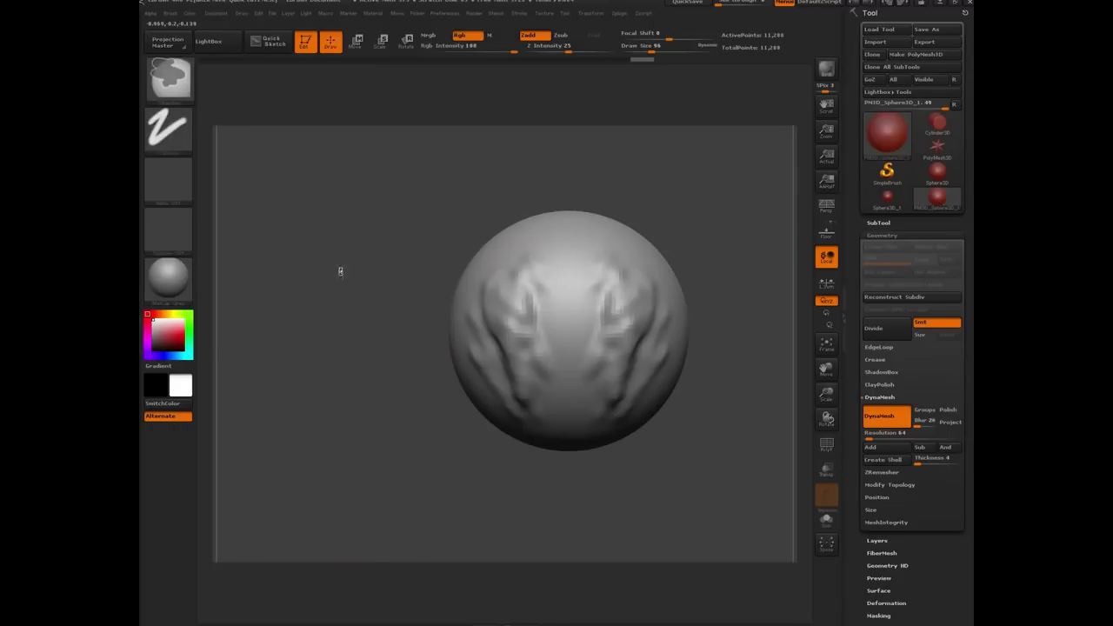
{"action": "left_click_drag", "start_coordinate": [374, 357], "coordinate": [485, 321]}
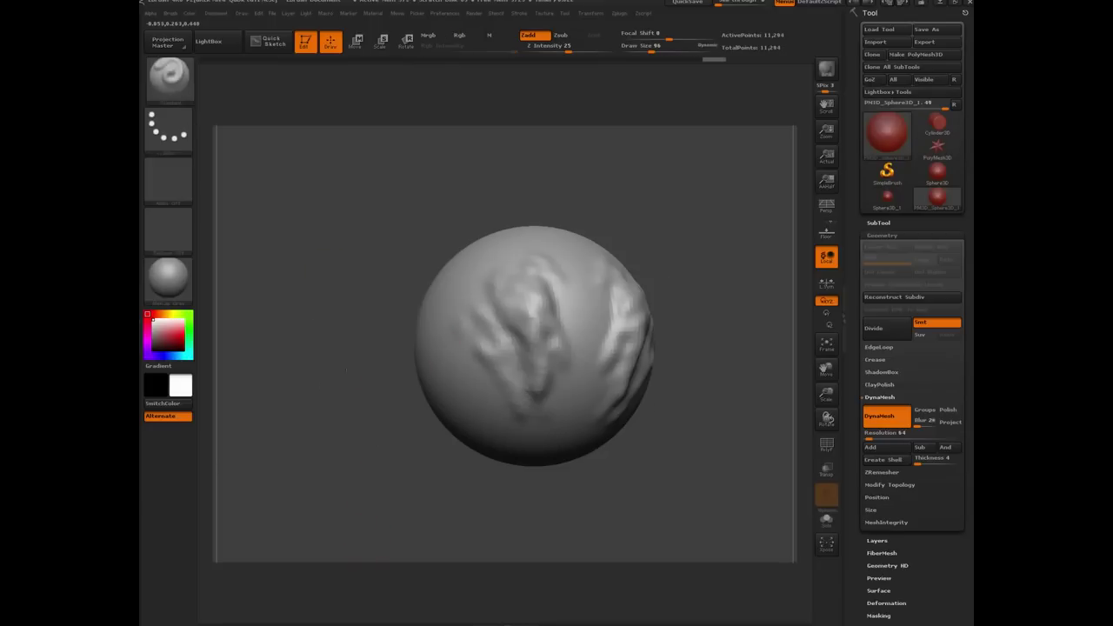
{"action": "left_click_drag", "start_coordinate": [371, 500], "coordinate": [329, 415]}
{"action": "left_click_drag", "start_coordinate": [317, 367], "coordinate": [508, 391]}
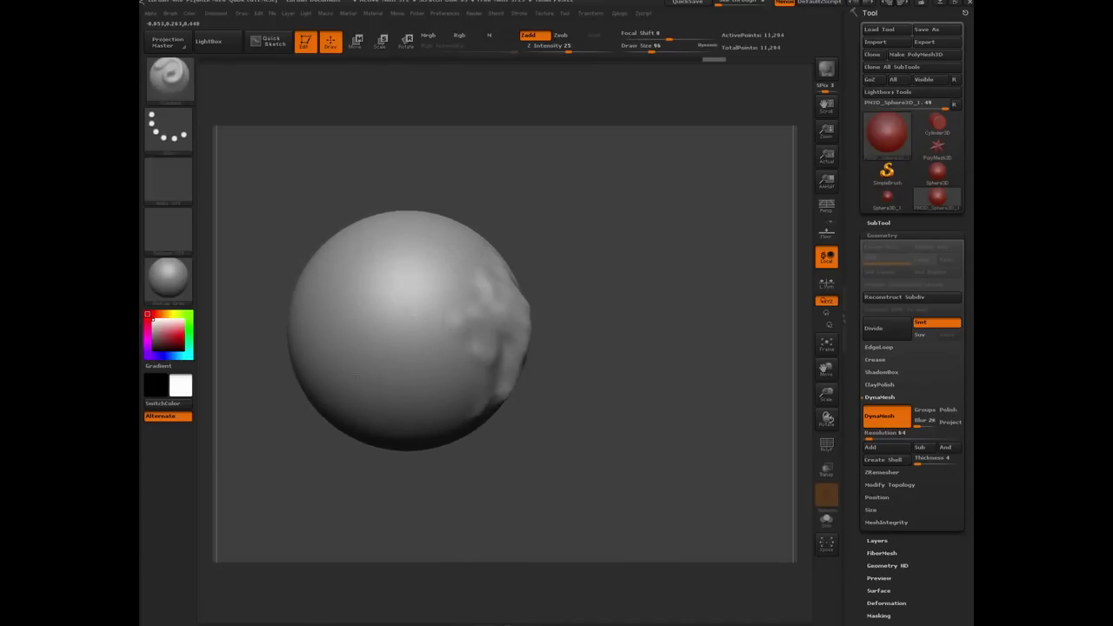
{"action": "left_click_drag", "start_coordinate": [564, 442], "coordinate": [503, 444]}
{"action": "left_click_drag", "start_coordinate": [383, 447], "coordinate": [352, 385], "text": "alt"}
{"action": "left_click_drag", "start_coordinate": [346, 426], "coordinate": [354, 456], "text": "alt"}
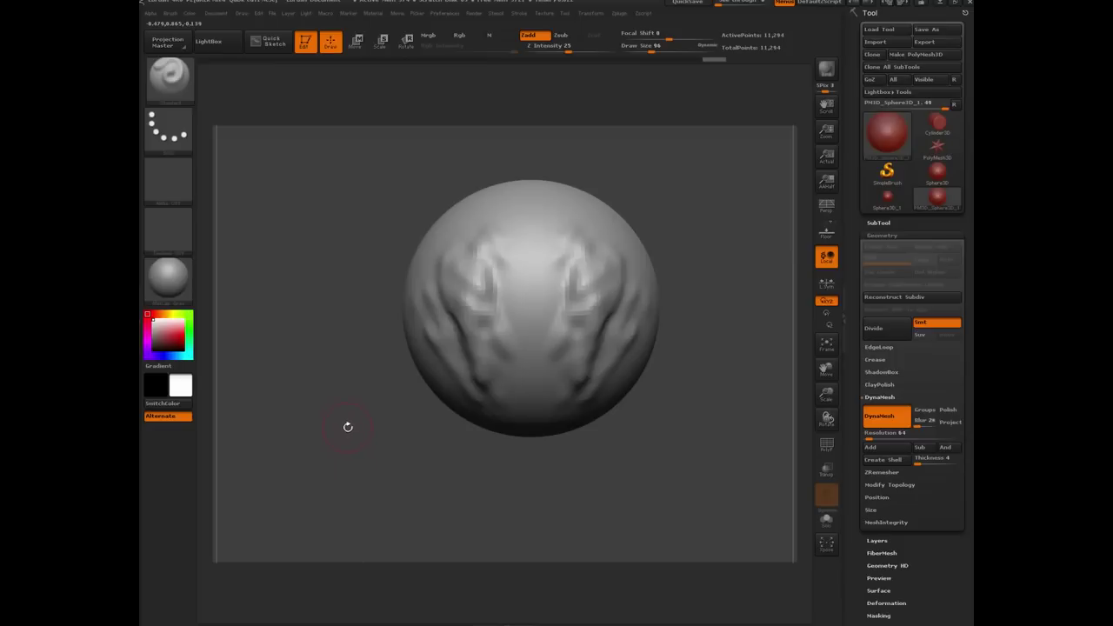
Switch perspective on to compare the front view of the sphere, and switch it off again
{"action": "left_click_drag", "start_coordinate": [322, 381], "coordinate": [342, 411]}
{"action": "key", "text": "p"}
{"action": "mouse_move", "coordinate": [314, 387]}
{"action": "left_mouse_down"}
{"action": "mouse_move", "coordinate": [383, 389]}
{"action": "mouse_move", "coordinate": [310, 392]}
{"action": "left_mouse_up"}
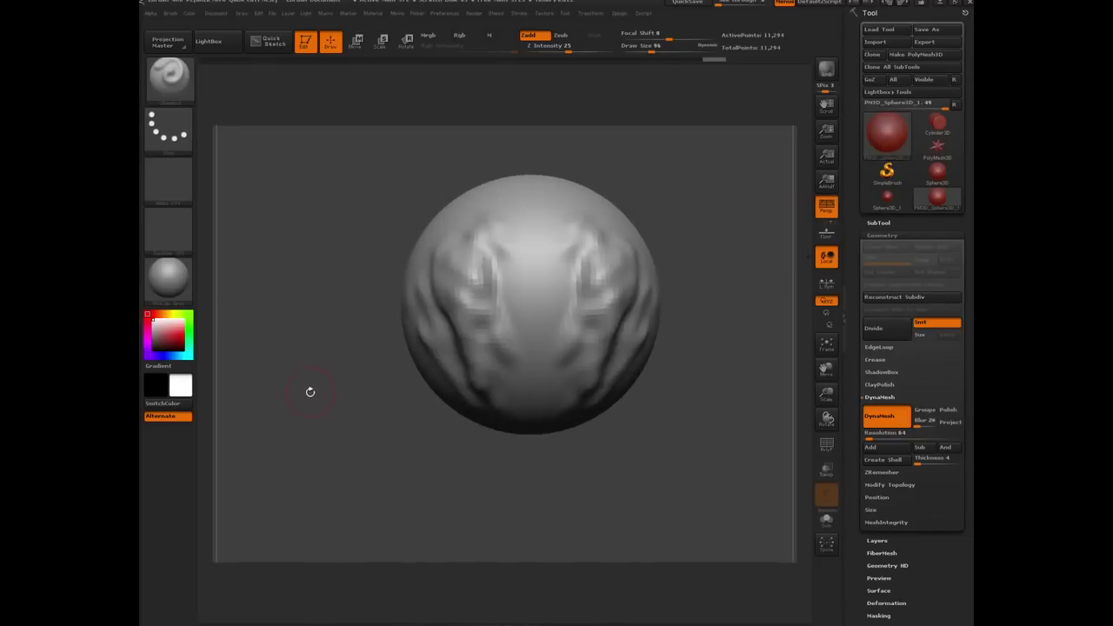
{"action": "key", "text": "p"}
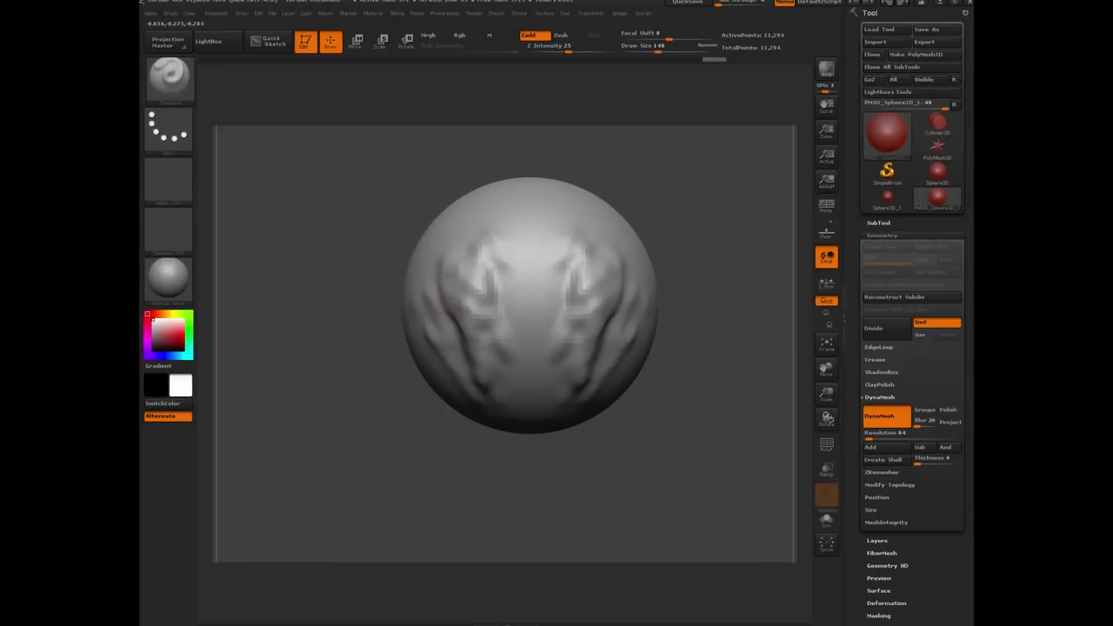
Sculpt mirrored eye-socket and cheek forms and a rounded muzzle low on the sphere's front with the Standard brush
{"action": "mouse_move", "coordinate": [442, 266]}
{"action": "left_mouse_down"}
{"action": "mouse_move", "coordinate": [455, 315]}
{"action": "mouse_move", "coordinate": [455, 256]}
{"action": "mouse_move", "coordinate": [454, 318]}
{"action": "mouse_move", "coordinate": [459, 260]}
{"action": "mouse_move", "coordinate": [446, 266]}
{"action": "mouse_move", "coordinate": [494, 369]}
{"action": "mouse_move", "coordinate": [546, 398]}
{"action": "left_mouse_up"}
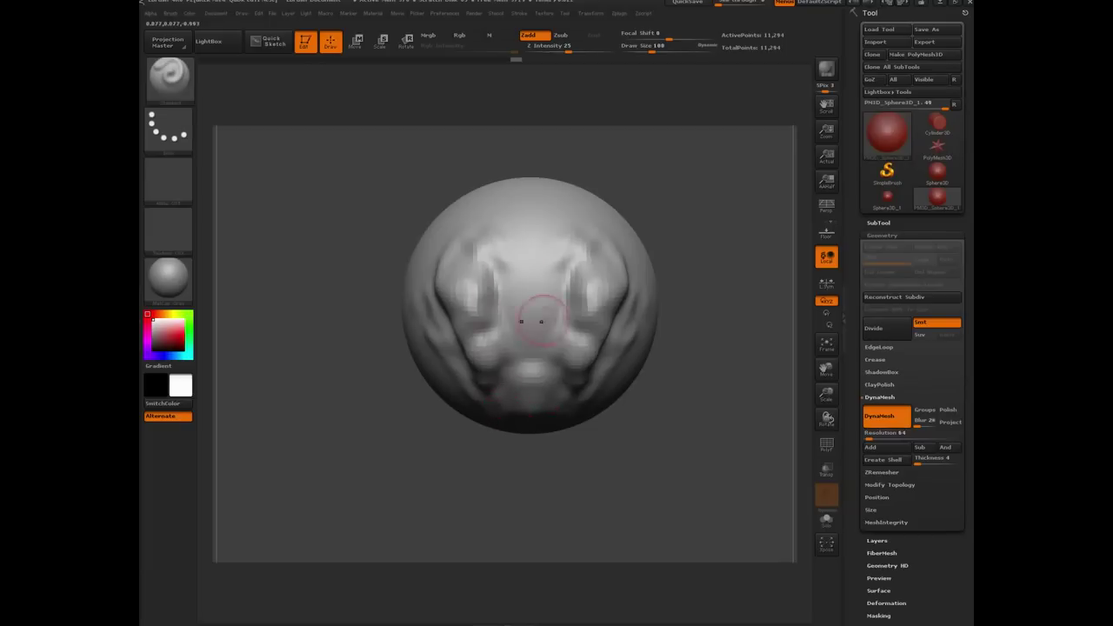
{"action": "mouse_move", "coordinate": [525, 356]}
{"action": "left_mouse_down"}
{"action": "mouse_move", "coordinate": [529, 397]}
{"action": "mouse_move", "coordinate": [506, 391]}
{"action": "left_mouse_up"}
{"action": "left_click_drag", "start_coordinate": [330, 376], "coordinate": [365, 304]}
{"action": "mouse_move", "coordinate": [529, 398]}
{"action": "left_mouse_down"}
{"action": "mouse_move", "coordinate": [527, 421]}
{"action": "mouse_move", "coordinate": [480, 439]}
{"action": "left_mouse_up"}
{"action": "left_click_drag", "start_coordinate": [331, 330], "coordinate": [376, 251]}
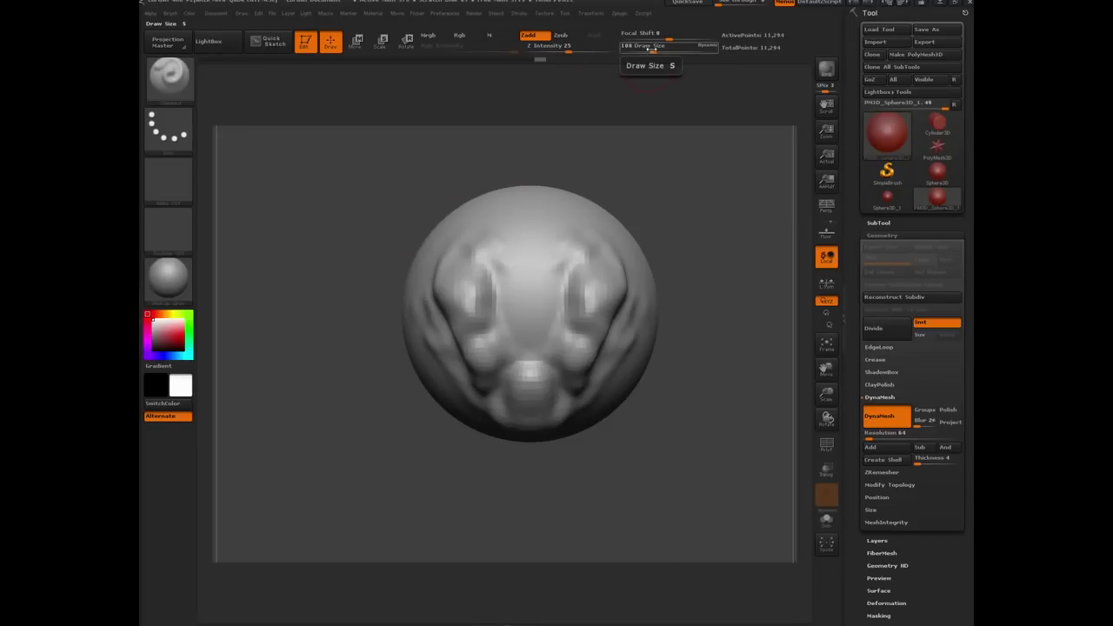
Set the brush's draw size to 112 and look over the pop-up quick brush controls
{"action": "key", "text": "s"}
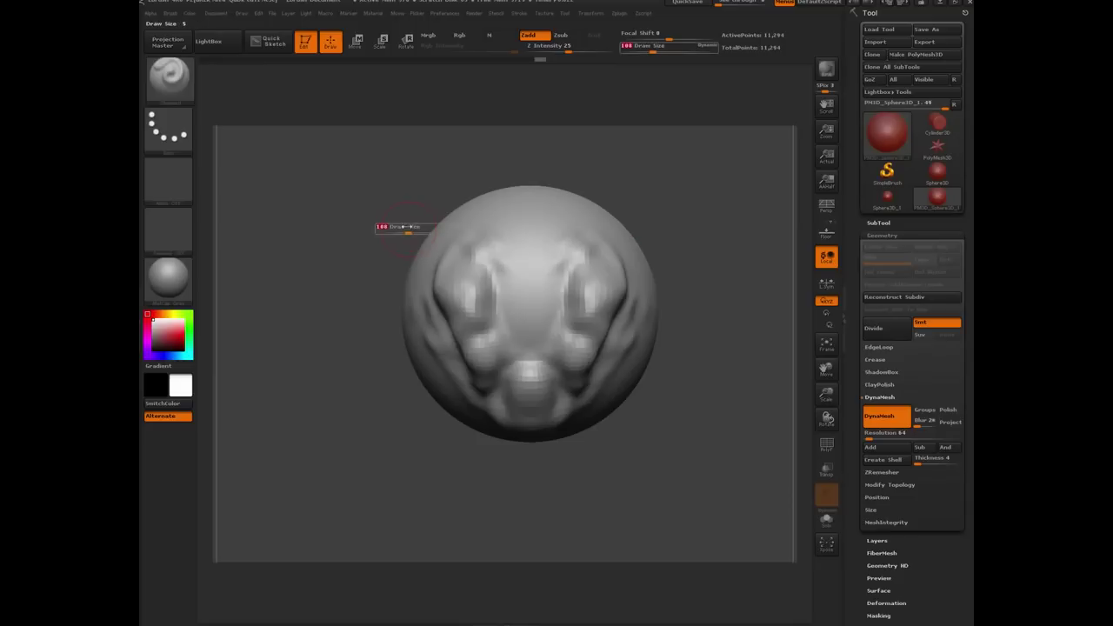
{"action": "mouse_move", "coordinate": [406, 230]}
{"action": "left_mouse_down"}
{"action": "mouse_move", "coordinate": [422, 229]}
{"action": "mouse_move", "coordinate": [411, 228]}
{"action": "left_mouse_up"}
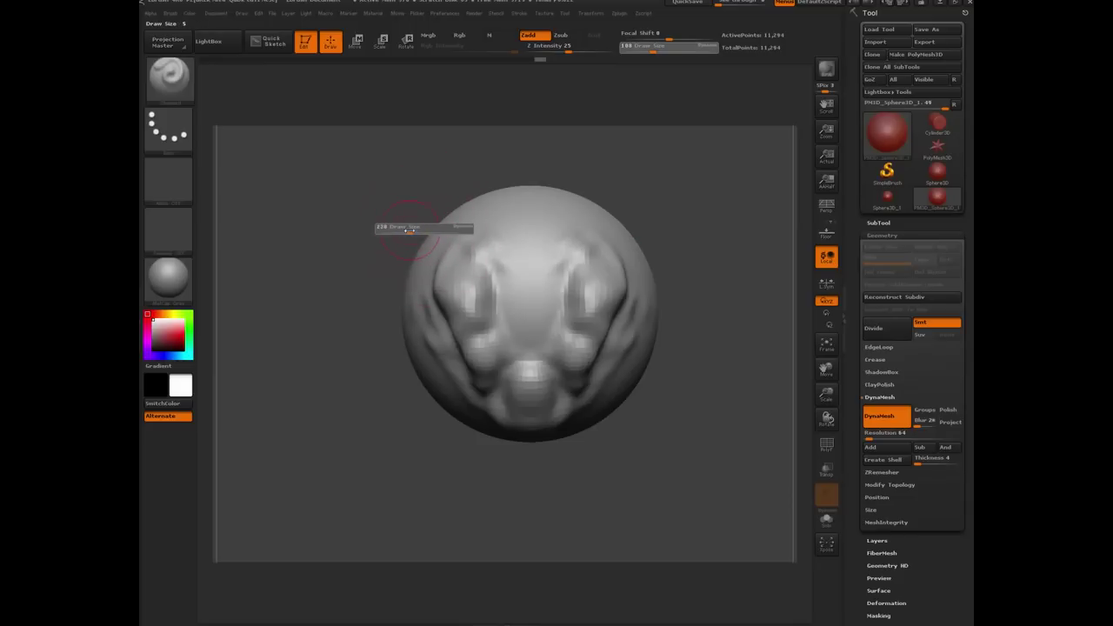
{"action": "key", "text": "space"}
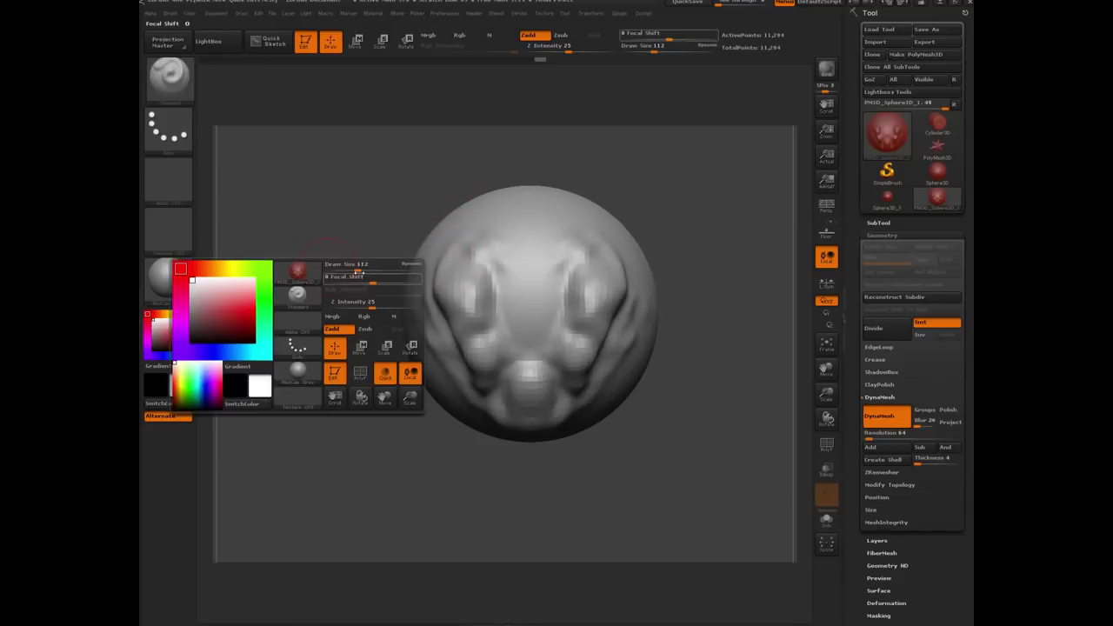
{"action": "key", "text": "space"}
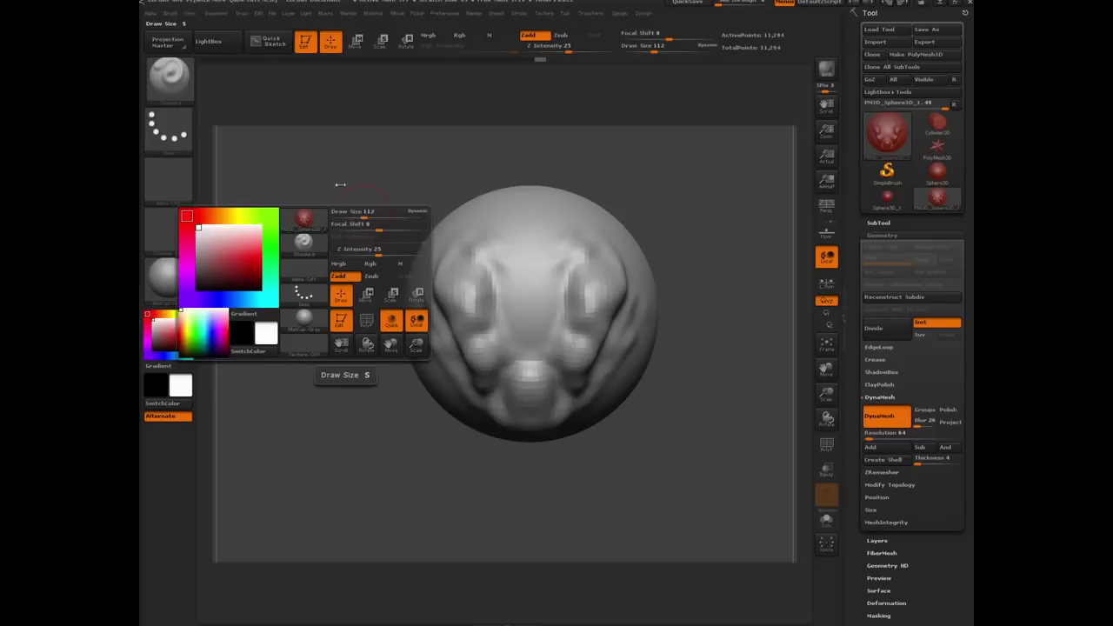
{"action": "mouse_move", "coordinate": [344, 237]}
{"action": "left_mouse_down"}
{"action": "mouse_move", "coordinate": [357, 296]}
{"action": "mouse_move", "coordinate": [380, 319]}
{"action": "left_mouse_up"}
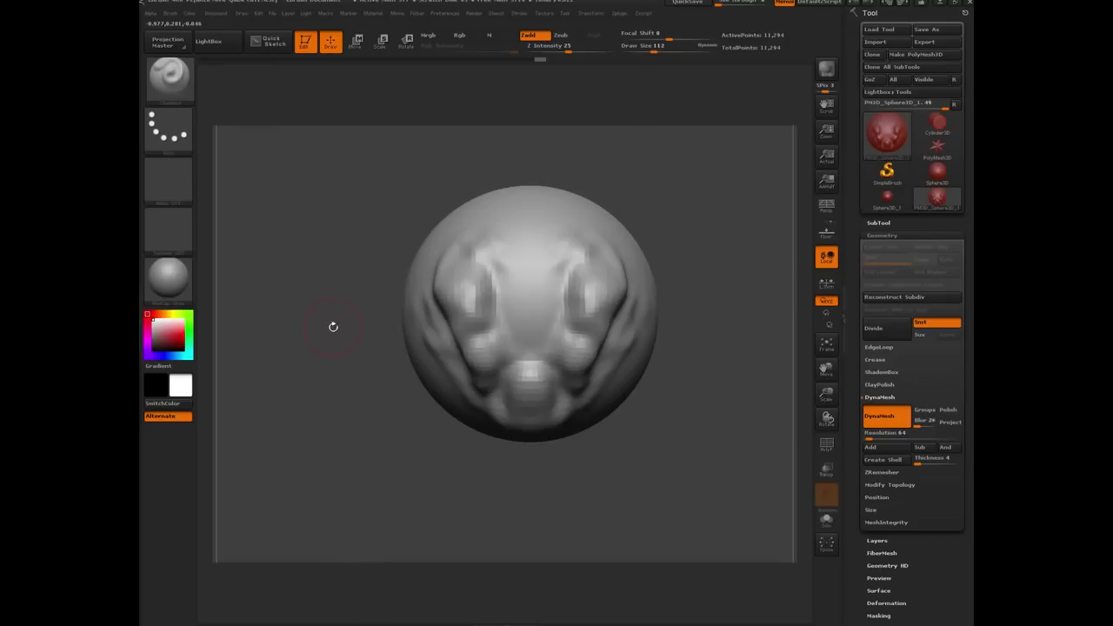
Undo all the sculpted forms and ridges, stepping back through the history to the smooth sphere
{"action": "left_click_drag", "start_coordinate": [333, 326], "coordinate": [384, 358]}
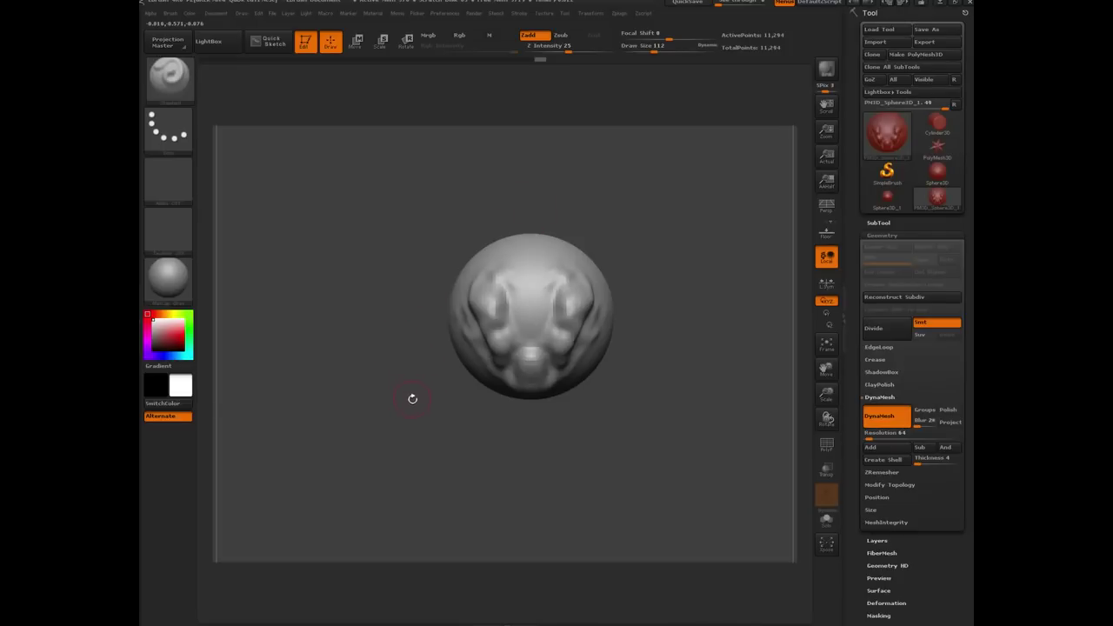
{"action": "mouse_move", "coordinate": [355, 368]}
{"action": "left_mouse_down"}
{"action": "mouse_move", "coordinate": [376, 382]}
{"action": "mouse_move", "coordinate": [365, 393]}
{"action": "mouse_move", "coordinate": [375, 434]}
{"action": "mouse_move", "coordinate": [344, 408]}
{"action": "mouse_move", "coordinate": [369, 407]}
{"action": "mouse_move", "coordinate": [353, 373]}
{"action": "left_mouse_up"}
{"action": "left_click_drag", "start_coordinate": [352, 373], "coordinate": [368, 427], "text": "alt"}
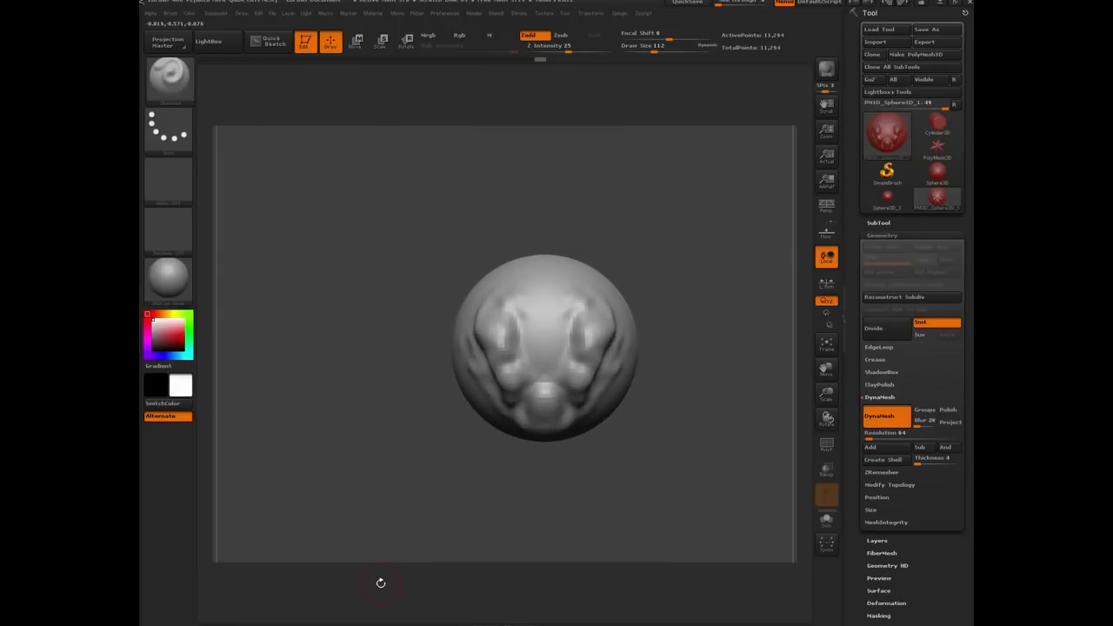
{"action": "key", "text": "ctrl+z"}
{"action": "key", "text": "ctrl+z"}
{"action": "key", "text": "ctrl+z"}
{"action": "key", "text": "ctrl+z"}
{"action": "key", "text": "ctrl+z"}
{"action": "key", "text": "ctrl+z"}
{"action": "key", "text": "ctrl+z"}
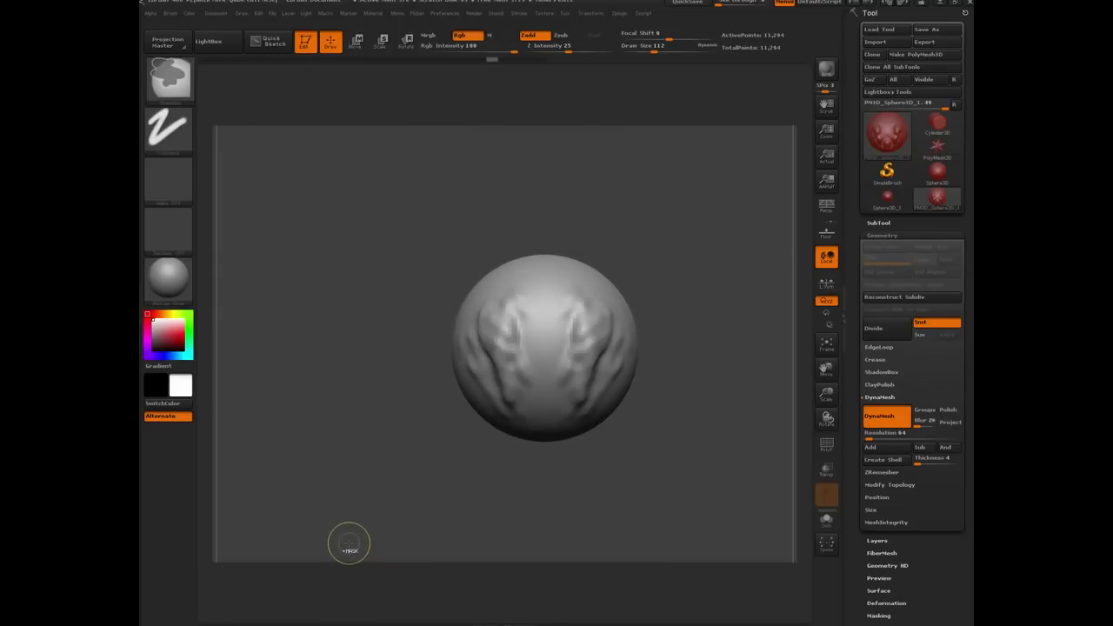
{"action": "key", "text": "ctrl+z"}
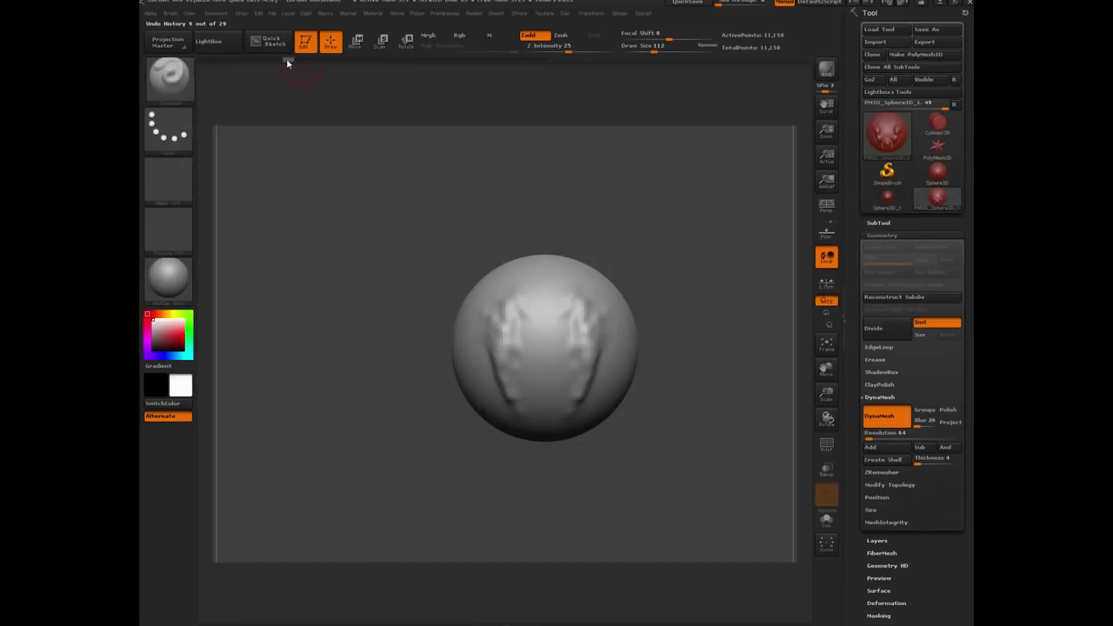
{"action": "left_click_drag", "start_coordinate": [272, 64], "coordinate": [243, 59]}
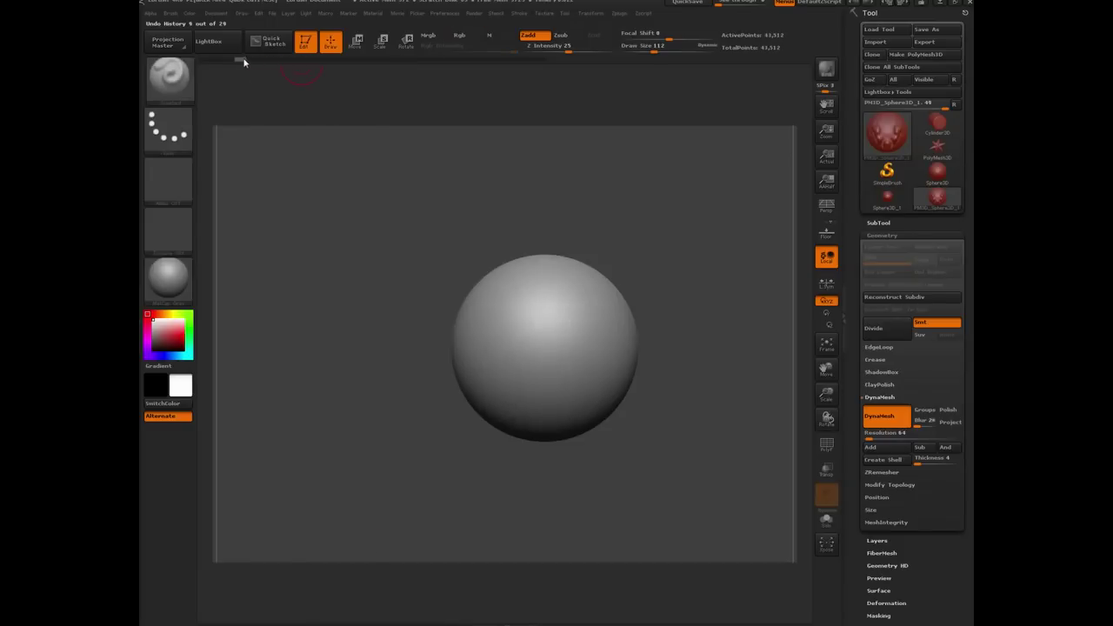
Examine the full library of 3D sculpting brushes and their previews
{"action": "mouse_move", "coordinate": [344, 384]}
{"action": "left_mouse_down"}
{"action": "mouse_move", "coordinate": [382, 384]}
{"action": "mouse_move", "coordinate": [345, 378]}
{"action": "left_mouse_up"}
{"action": "left_click_drag", "start_coordinate": [353, 286], "coordinate": [380, 402], "text": "ctrl"}
{"action": "left_click_drag", "start_coordinate": [336, 341], "coordinate": [342, 336]}
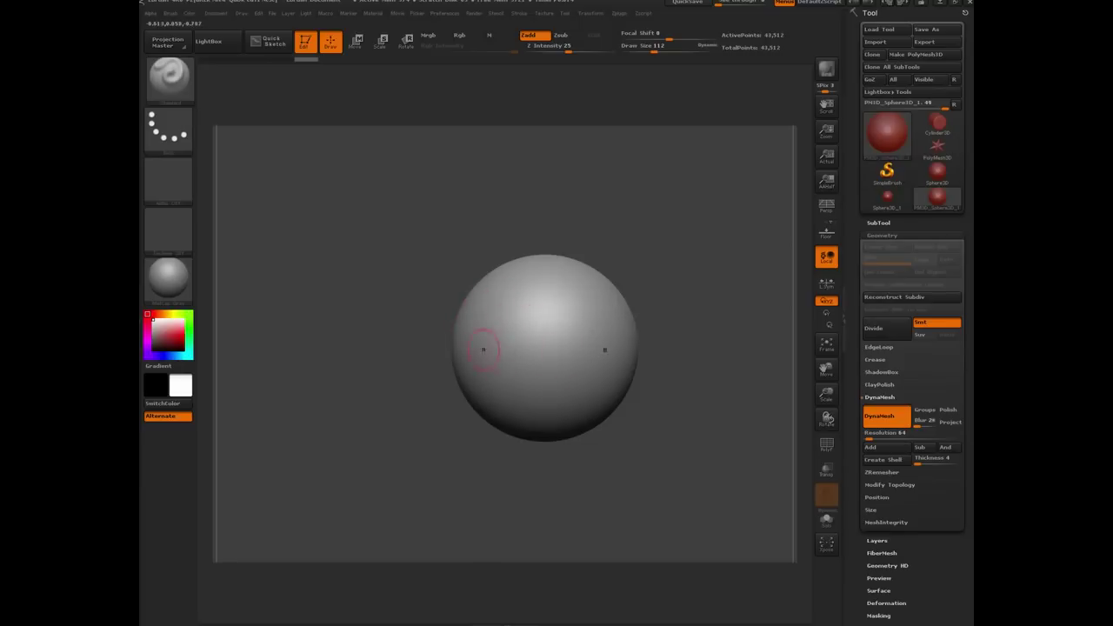
{"action": "left_click_drag", "start_coordinate": [348, 367], "coordinate": [390, 326]}
{"action": "left_click", "coordinate": [171, 82]}
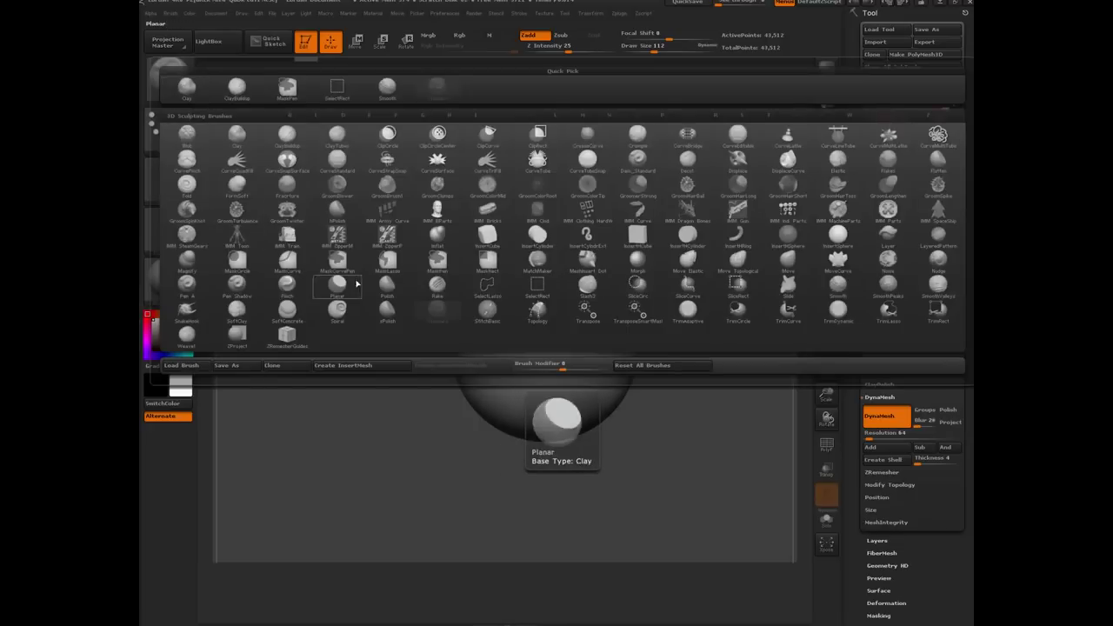
{"action": "left_click", "coordinate": [186, 85]}
{"action": "key", "text": "b"}
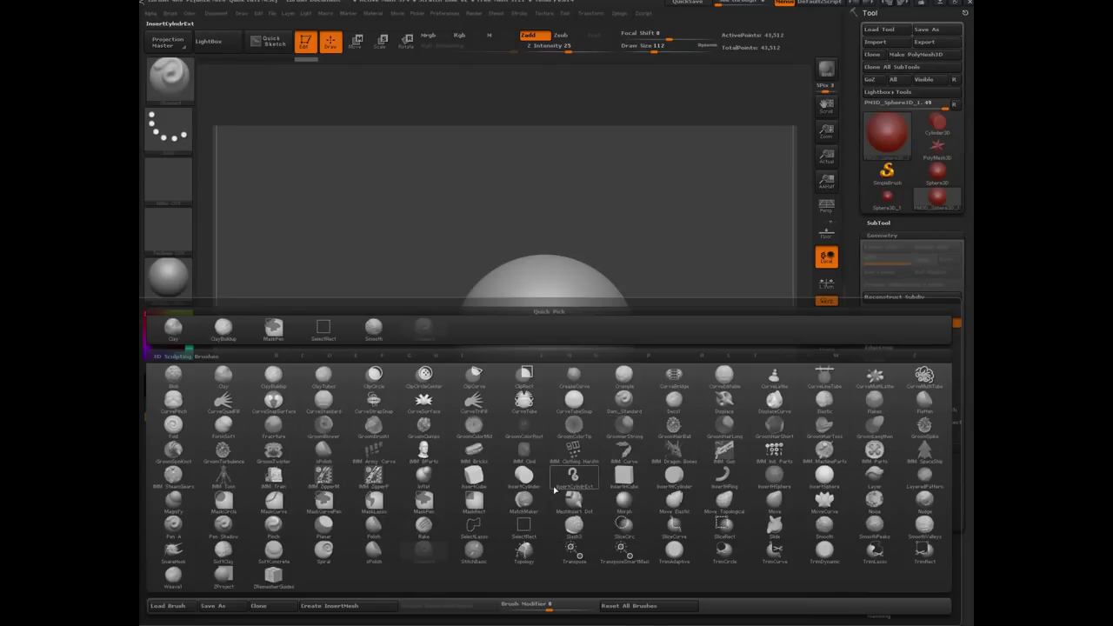
{"action": "mouse_move", "coordinate": [554, 490]}
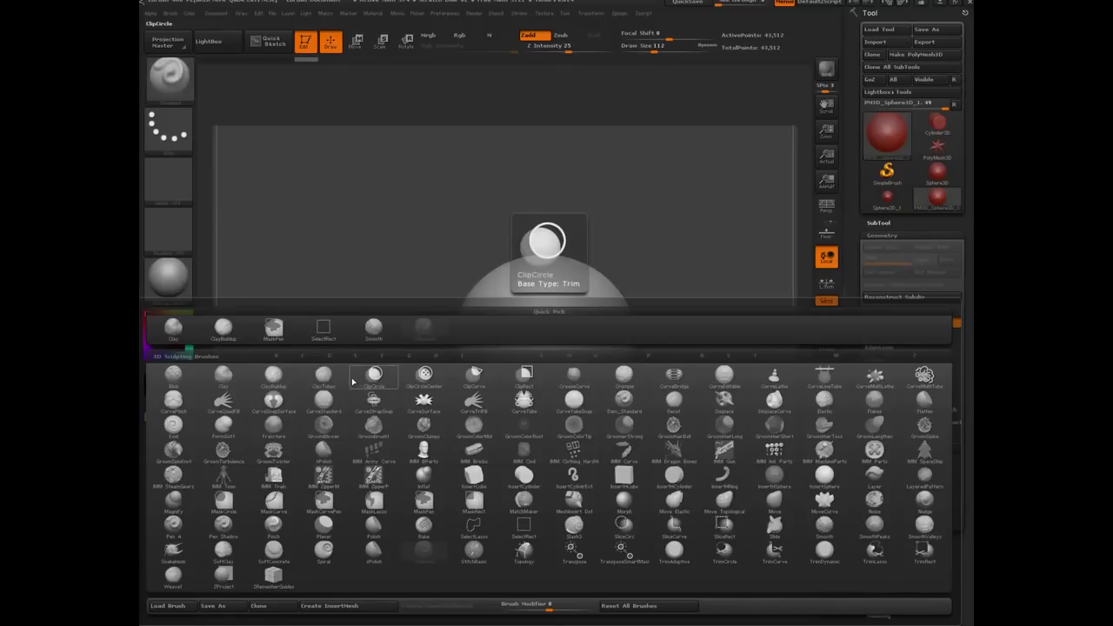
Filter the brush library to names starting with C and examine the clay, clip and curve brushes
{"action": "key", "text": "c"}
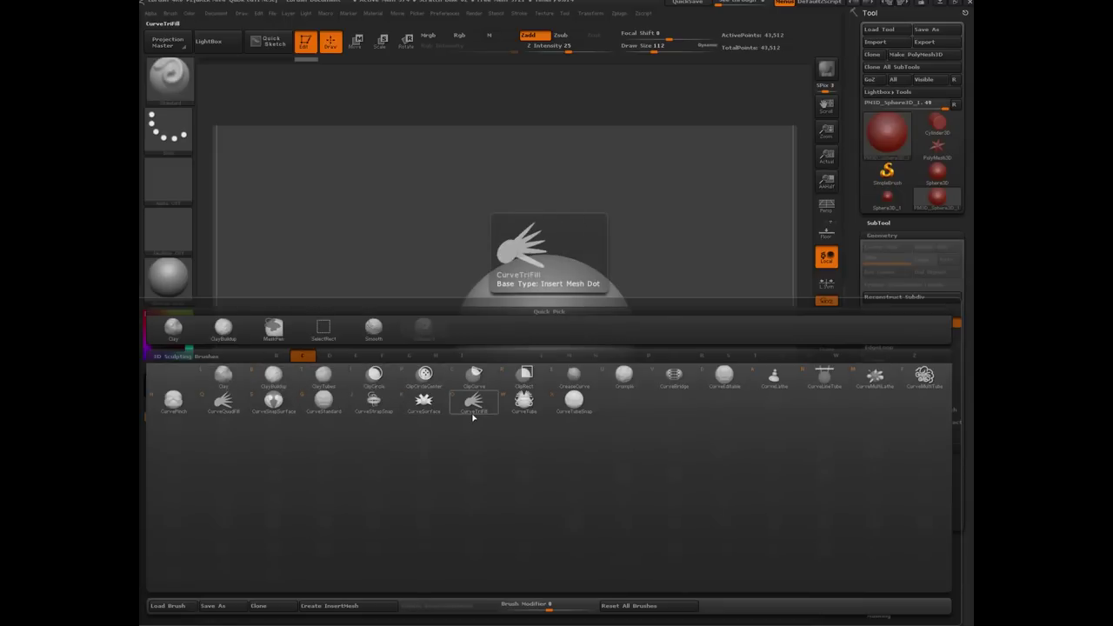
{"action": "left_click", "coordinate": [425, 326]}
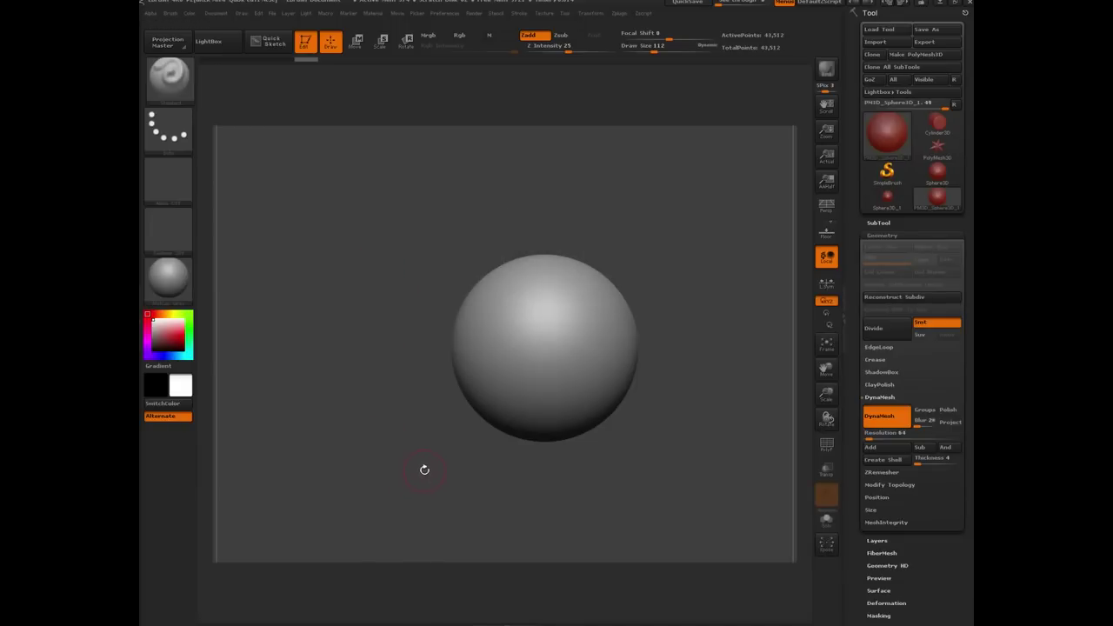
{"action": "key", "text": "b"}
{"action": "key", "text": "c"}
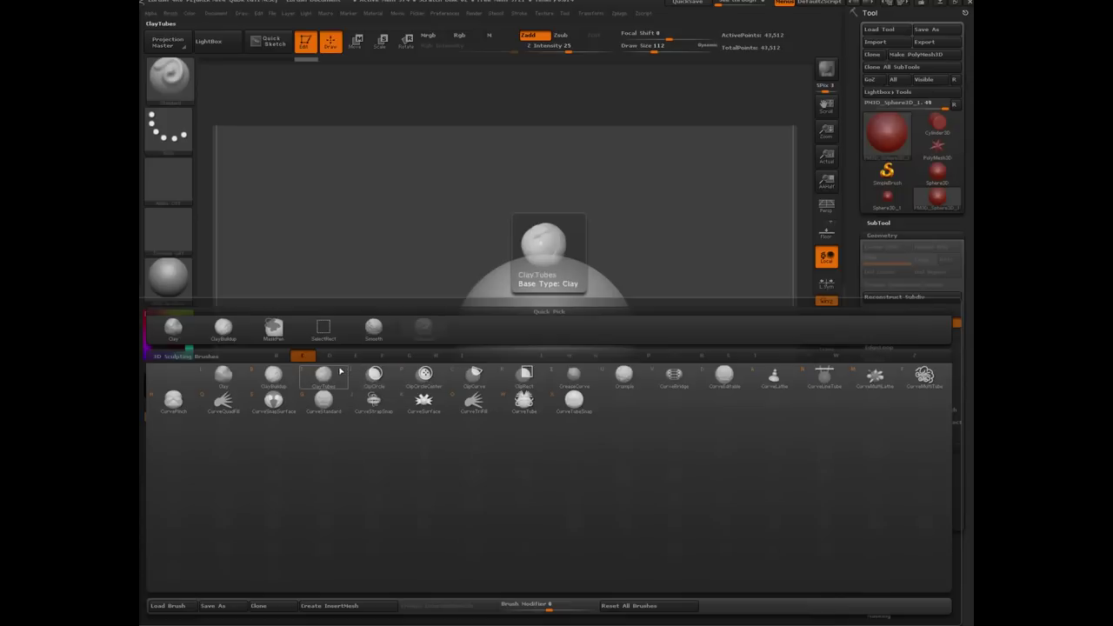
{"action": "left_click", "coordinate": [253, 376]}
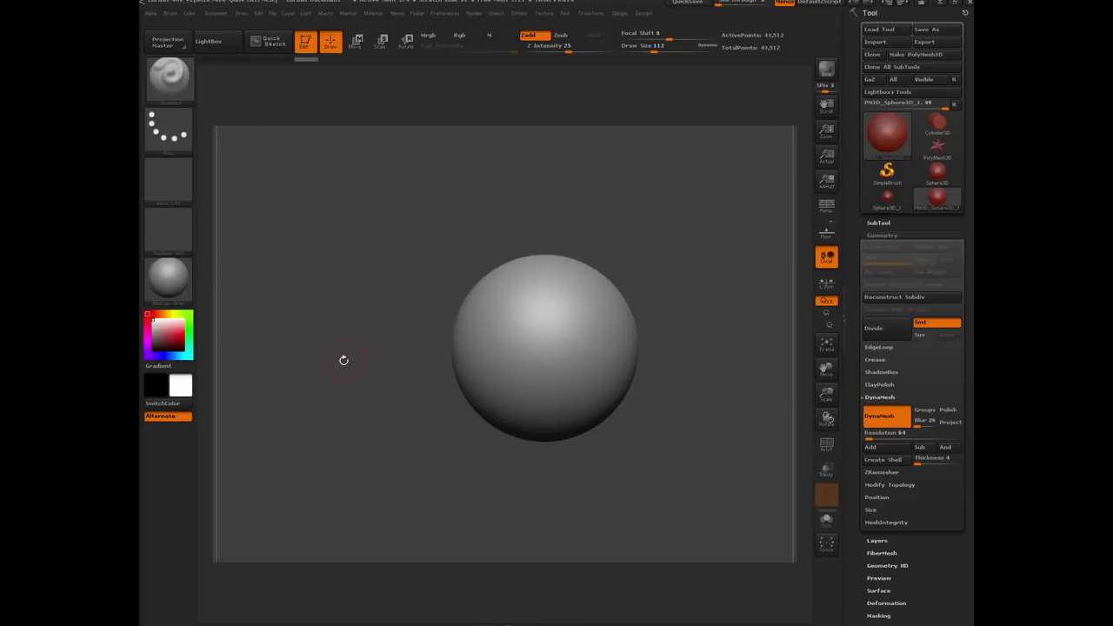
Select the ClayBuildup brush from the brushes starting with C
{"action": "left_click_drag", "start_coordinate": [410, 392], "coordinate": [343, 447], "text": "alt"}
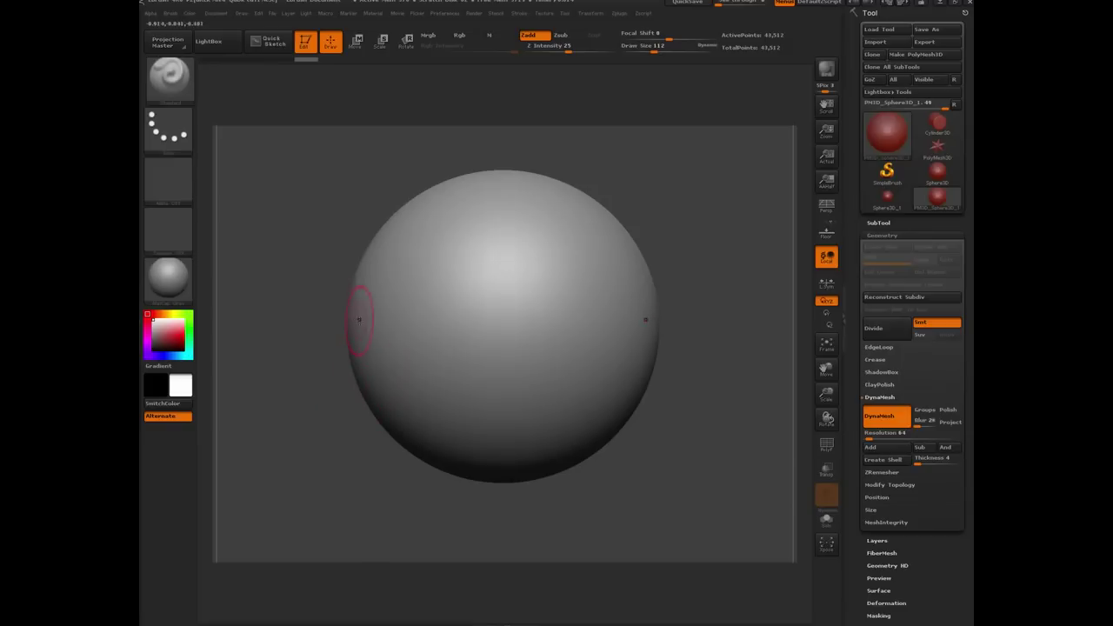
{"action": "mouse_move", "coordinate": [329, 452]}
{"action": "left_mouse_down", "text": "alt"}
{"action": "mouse_move", "coordinate": [341, 396]}
{"action": "mouse_move", "coordinate": [339, 450]}
{"action": "left_mouse_up", "text": "alt"}
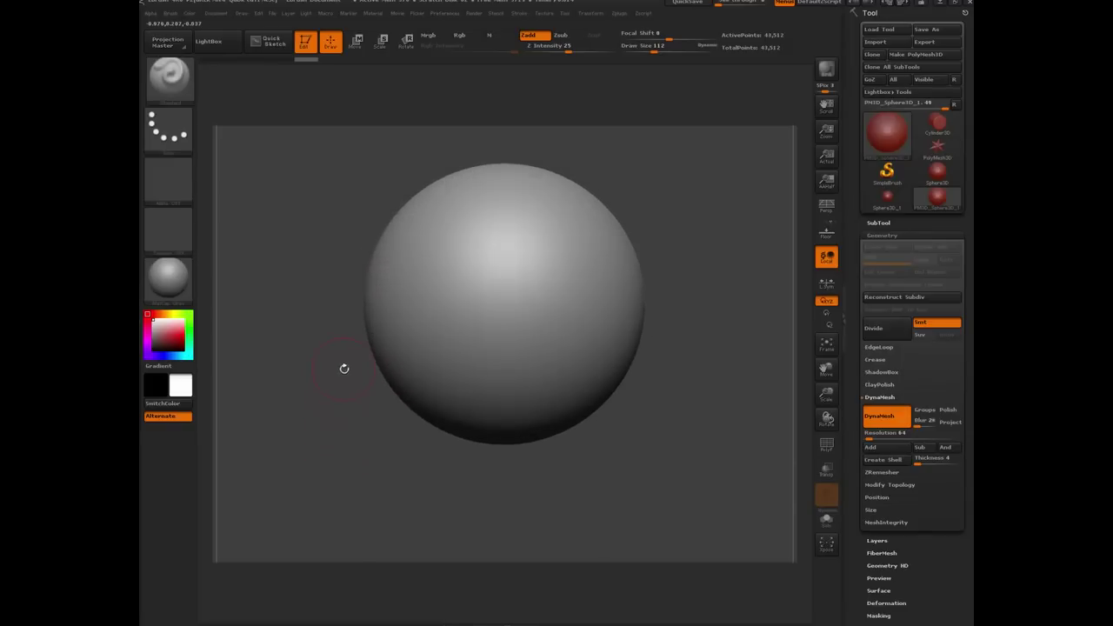
{"action": "left_click_drag", "start_coordinate": [321, 391], "coordinate": [334, 413], "text": "alt"}
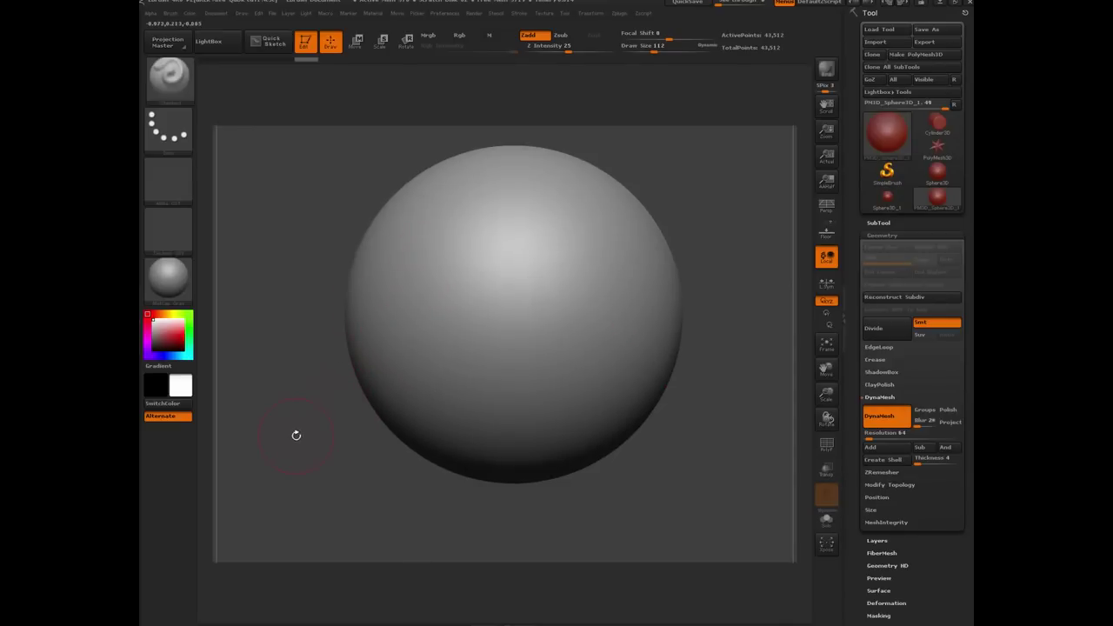
{"action": "mouse_move", "coordinate": [290, 434]}
{"action": "left_mouse_down"}
{"action": "mouse_move", "coordinate": [261, 420]}
{"action": "mouse_move", "coordinate": [311, 390]}
{"action": "left_mouse_up"}
{"action": "key", "text": "b"}
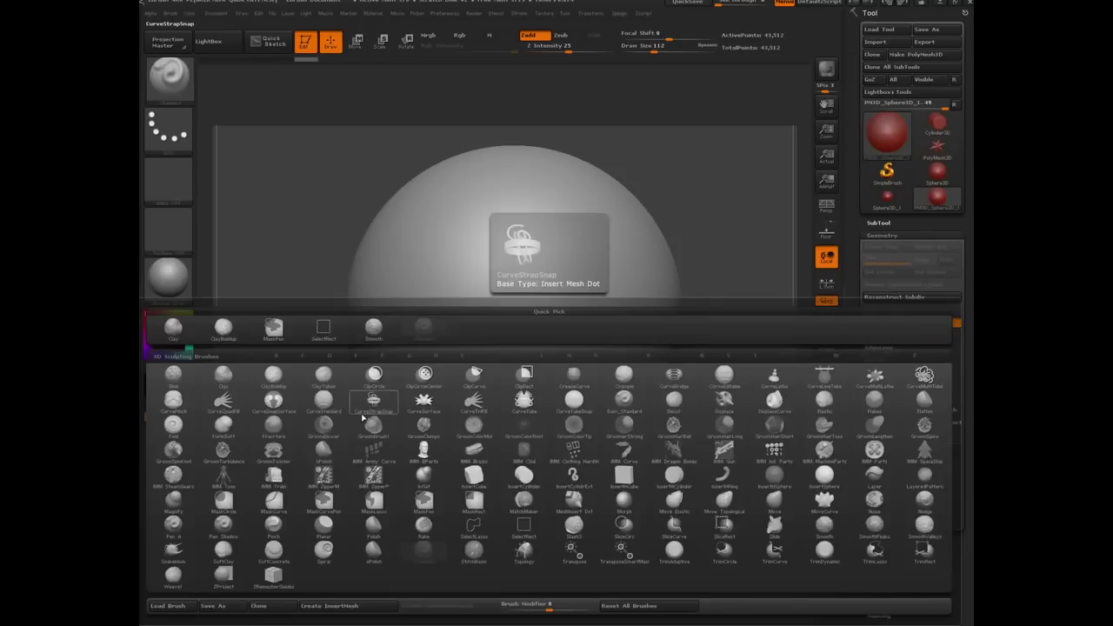
{"action": "key", "text": "c"}
{"action": "key", "text": "b"}
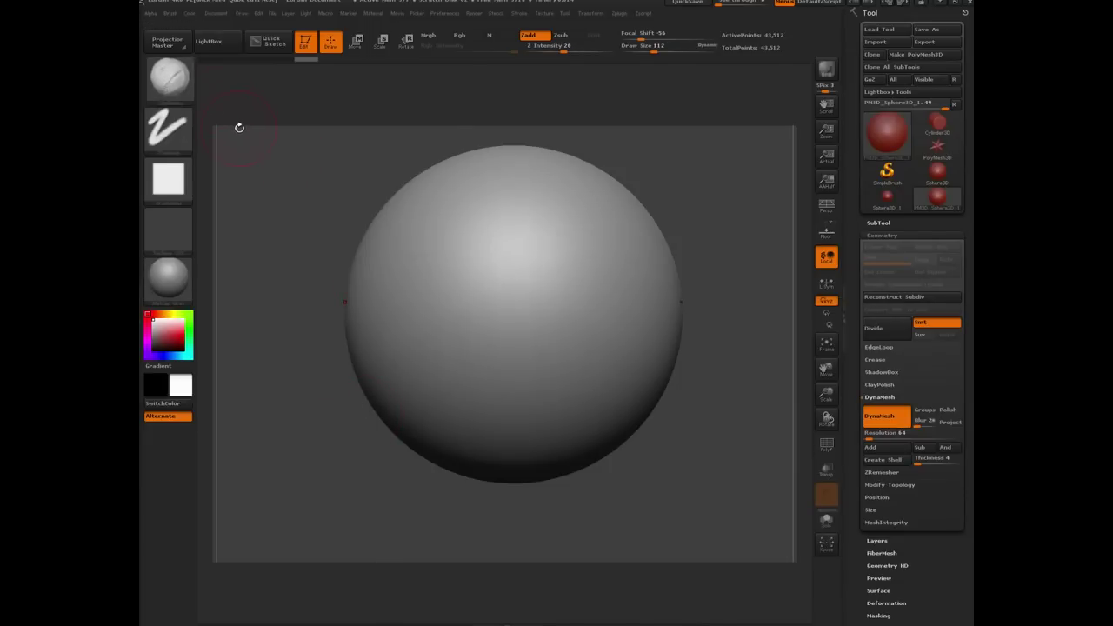
Sculpt mirrored brow ridges, a central nose bridge and a muzzle on the sphere's front with the ClayBuildup brush
{"action": "mouse_move", "coordinate": [347, 442]}
{"action": "left_mouse_down", "text": "alt"}
{"action": "mouse_move", "coordinate": [353, 455]}
{"action": "mouse_move", "coordinate": [338, 400]}
{"action": "mouse_move", "coordinate": [343, 422]}
{"action": "left_mouse_up", "text": "alt"}
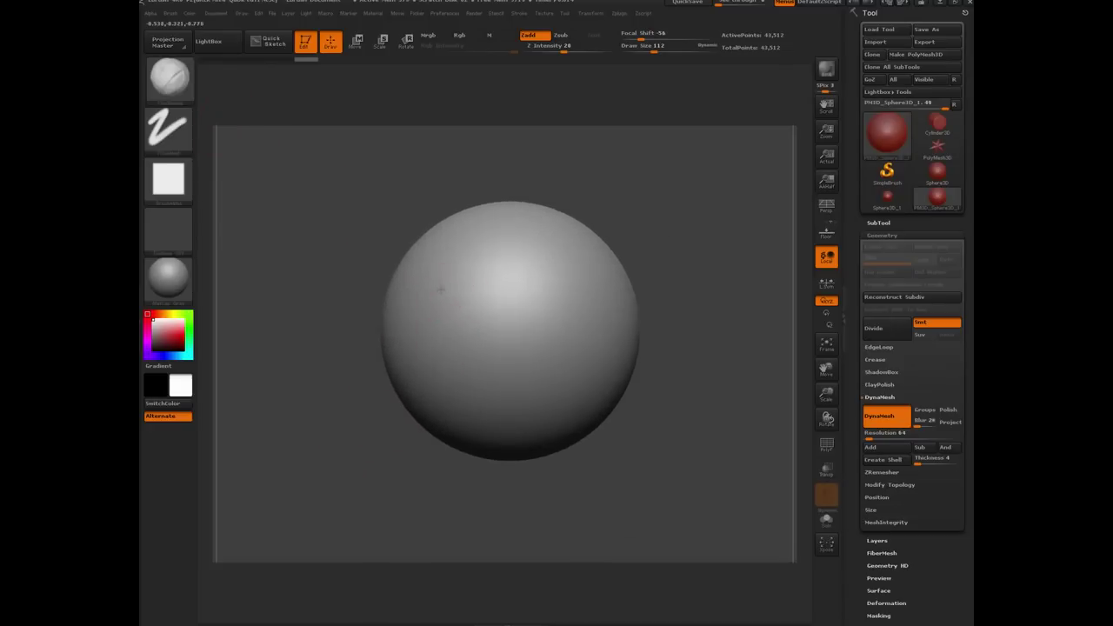
{"action": "mouse_move", "coordinate": [439, 287]}
{"action": "left_mouse_down"}
{"action": "mouse_move", "coordinate": [500, 320]}
{"action": "mouse_move", "coordinate": [499, 305]}
{"action": "mouse_move", "coordinate": [441, 303]}
{"action": "mouse_move", "coordinate": [511, 373]}
{"action": "mouse_move", "coordinate": [510, 400]}
{"action": "mouse_move", "coordinate": [487, 391]}
{"action": "left_mouse_up"}
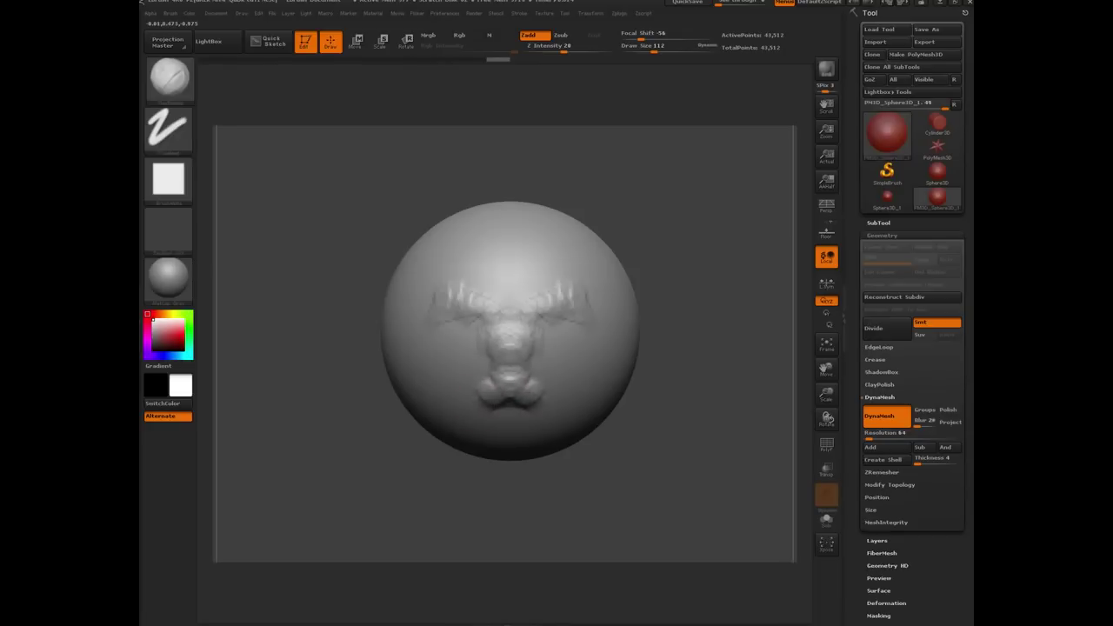
{"action": "left_click_drag", "start_coordinate": [353, 418], "coordinate": [360, 397]}
{"action": "left_click_drag", "start_coordinate": [510, 378], "coordinate": [504, 398]}
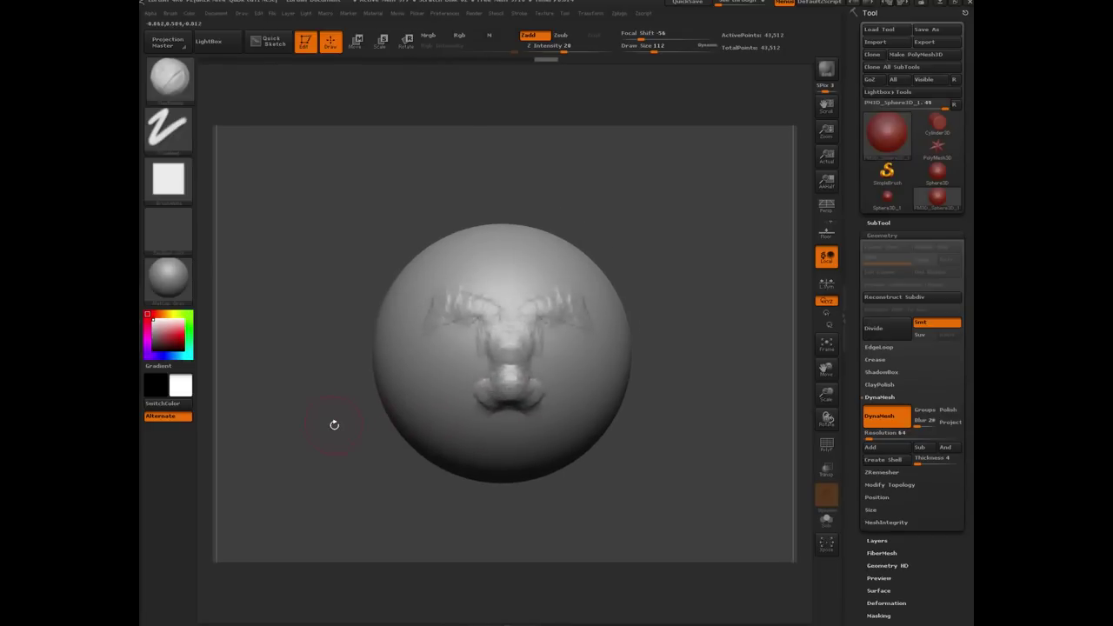
{"action": "left_click_drag", "start_coordinate": [333, 424], "coordinate": [308, 444]}
{"action": "mouse_move", "coordinate": [497, 316]}
{"action": "left_mouse_down"}
{"action": "mouse_move", "coordinate": [472, 323]}
{"action": "mouse_move", "coordinate": [454, 309]}
{"action": "left_mouse_up"}
{"action": "left_click_drag", "start_coordinate": [396, 405], "coordinate": [435, 382]}
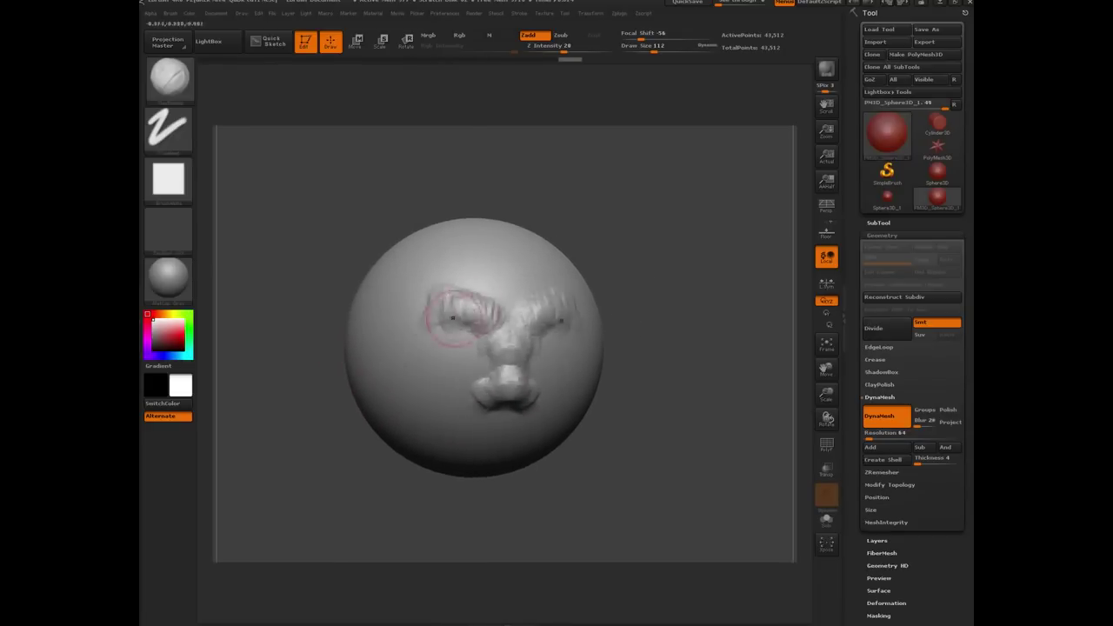
{"action": "left_click_drag", "start_coordinate": [471, 308], "coordinate": [439, 324]}
{"action": "left_click_drag", "start_coordinate": [320, 240], "coordinate": [307, 258]}
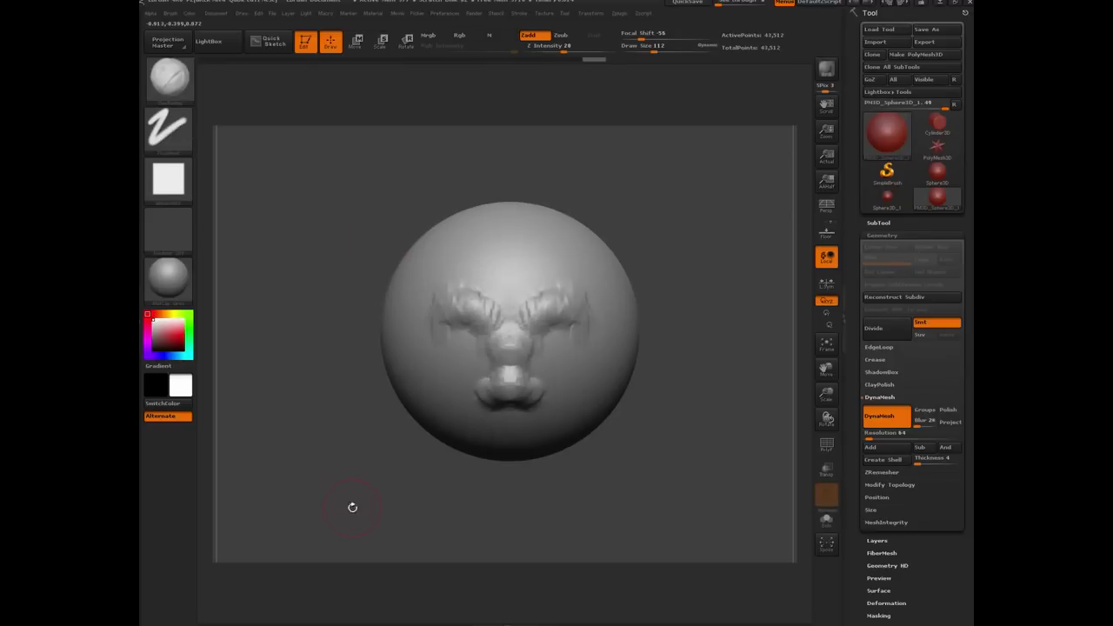
Undo all the ClayBuildup strokes on the sphere
{"action": "key", "text": "ctrl+z"}
{"action": "key", "text": "ctrl+z"}
{"action": "key", "text": "ctrl+z"}
{"action": "key", "text": "ctrl+z"}
{"action": "key", "text": "ctrl+z"}
{"action": "key", "text": "ctrl+z"}
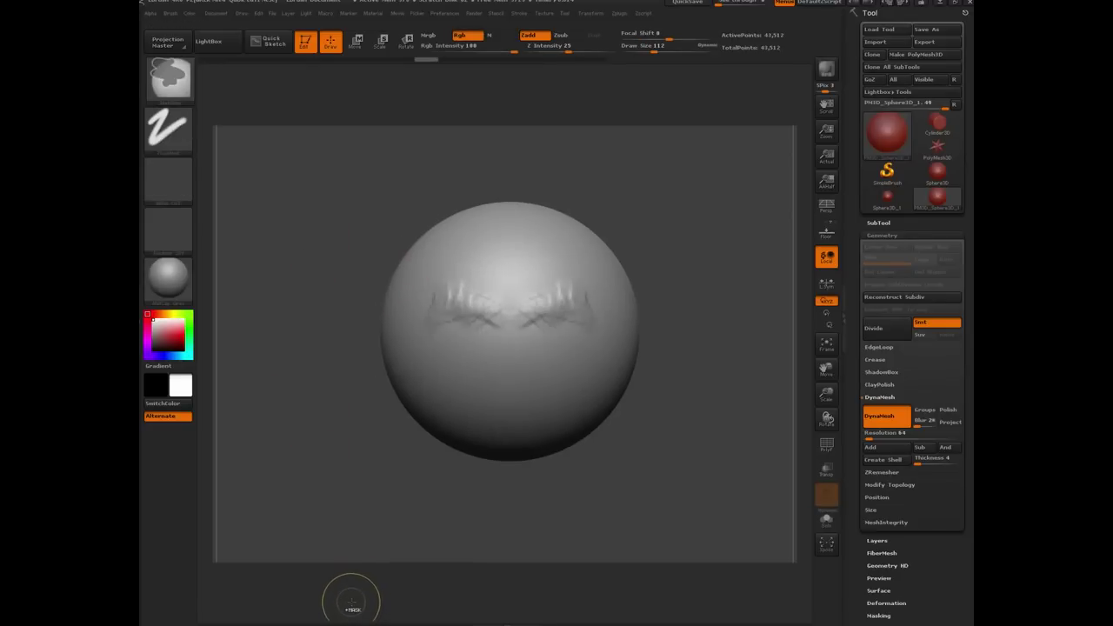
{"action": "key", "text": "ctrl+z"}
{"action": "key", "text": "ctrl+z"}
{"action": "key", "text": "ctrl+z"}
{"action": "key", "text": "ctrl+z"}
{"action": "key", "text": "ctrl+z"}
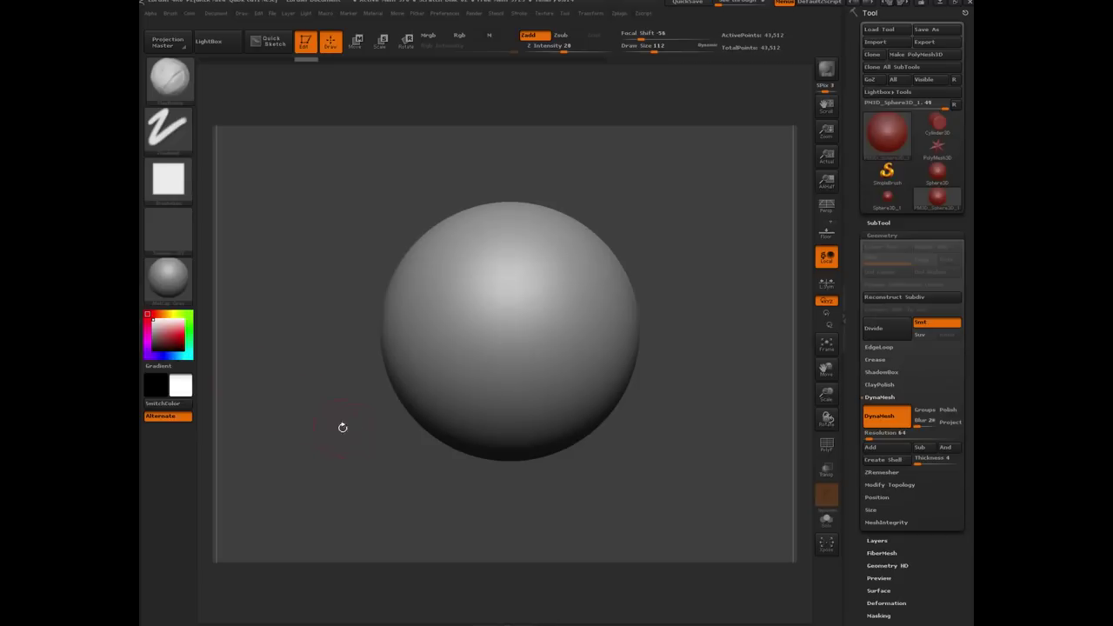
{"action": "key", "text": "ctrl+z"}
{"action": "key", "text": "ctrl+z"}
{"action": "left_click_drag", "start_coordinate": [341, 463], "coordinate": [357, 407], "text": "alt"}
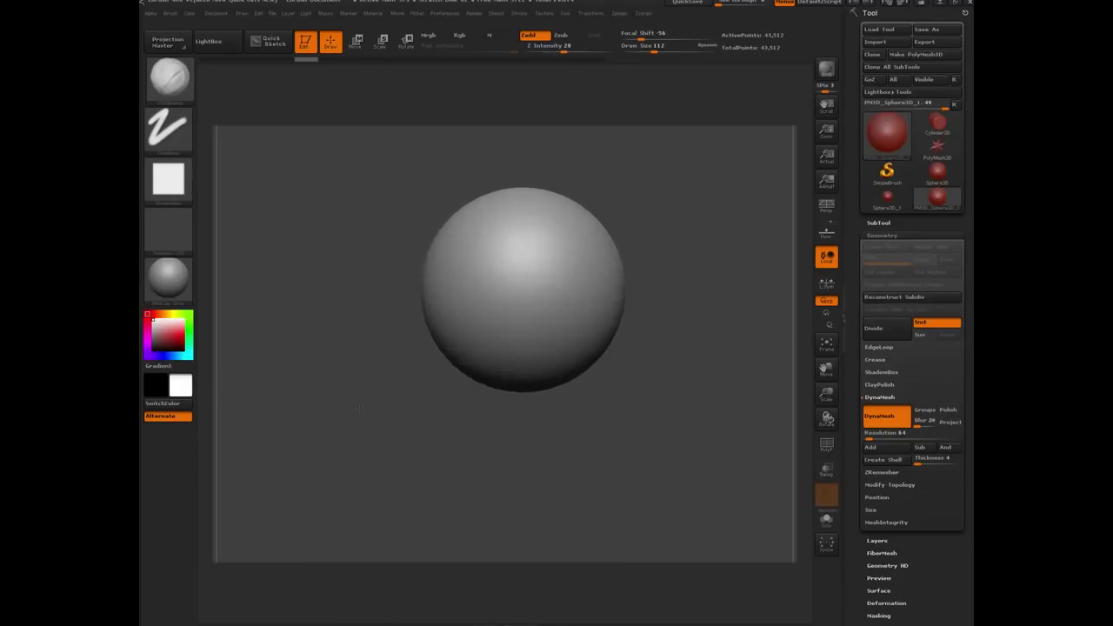
{"action": "key", "text": "ctrl+z"}
{"action": "key", "text": "ctrl+z"}
{"action": "key", "text": "ctrl+z"}
{"action": "key", "text": "ctrl+z"}
{"action": "key", "text": "ctrl+z"}
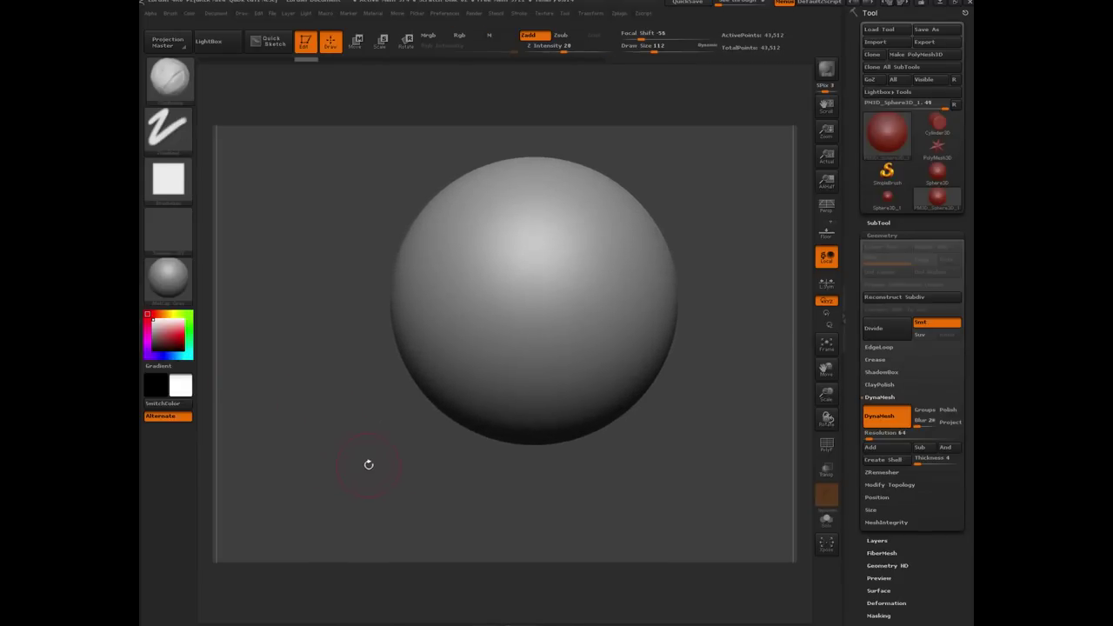
{"action": "key", "text": "ctrl+z"}
{"action": "key", "text": "ctrl+z"}
{"action": "key", "text": "ctrl+z"}
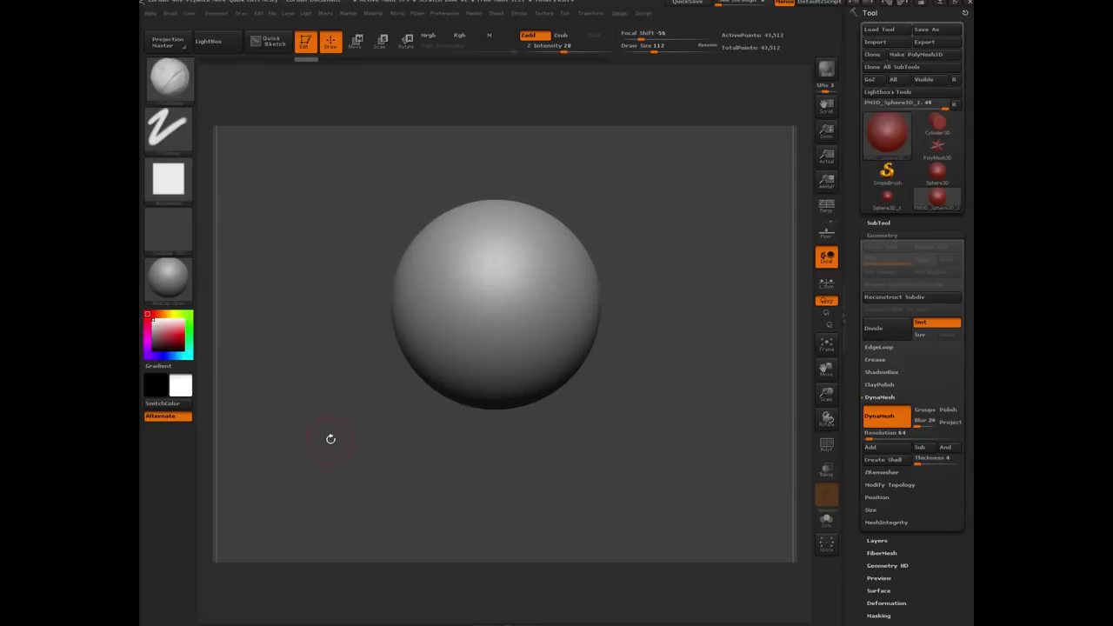
Sculpt mirrored slanted brow ridges and the inner eye corners on the sphere's front with the ClayBuildup brush
{"action": "left_click_drag", "start_coordinate": [330, 439], "coordinate": [349, 435], "text": "alt"}
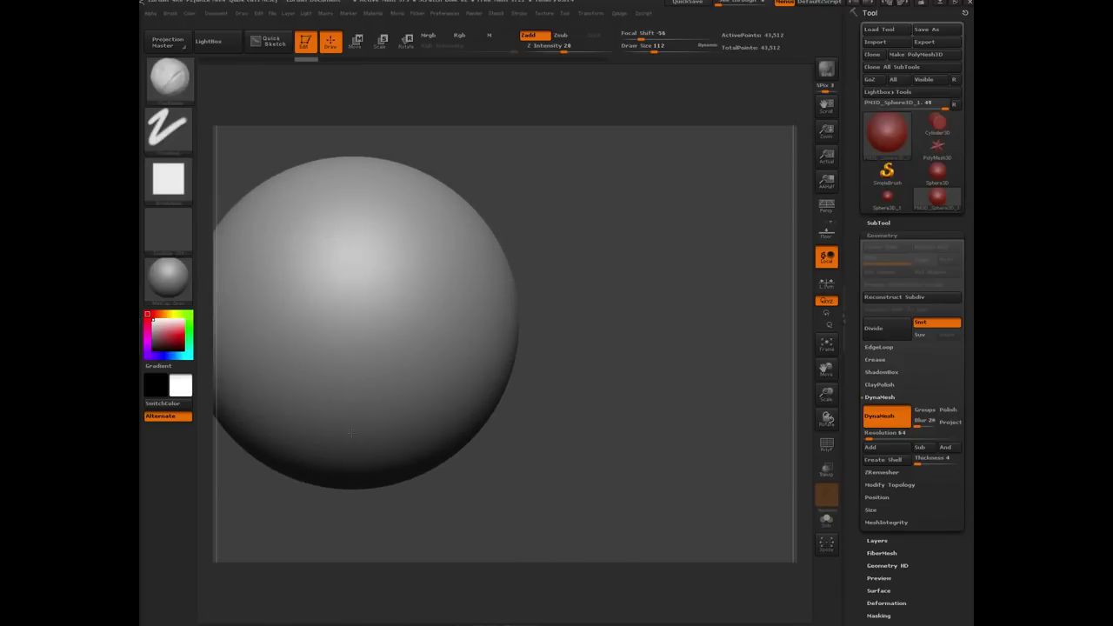
{"action": "key", "text": "ctrl+z"}
{"action": "left_click_drag", "start_coordinate": [418, 288], "coordinate": [493, 324]}
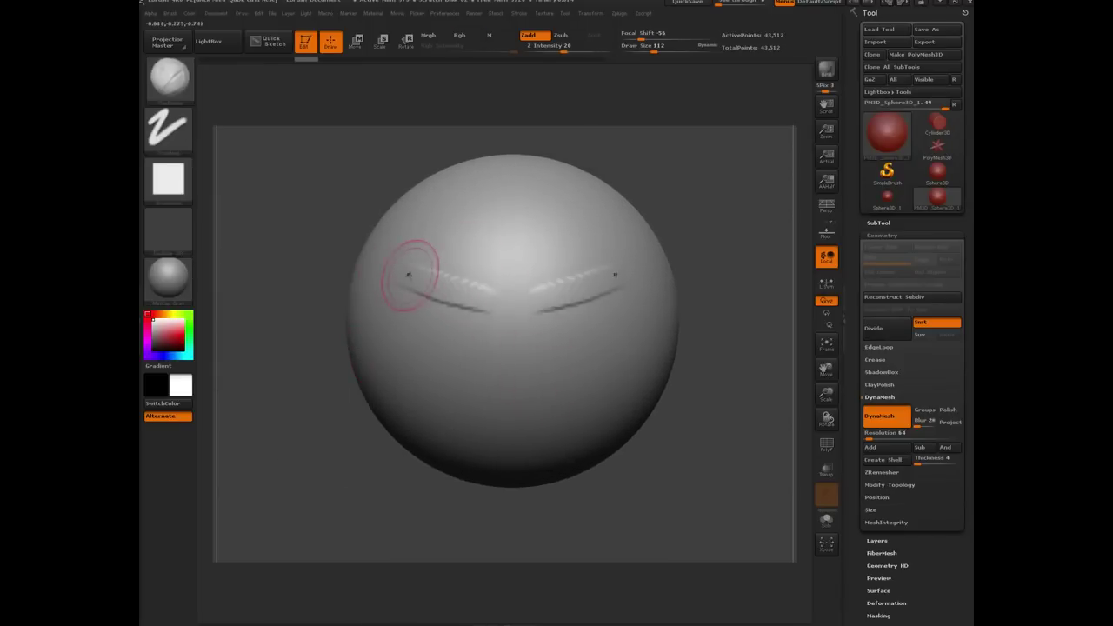
{"action": "key", "text": "ctrl+shift+z"}
{"action": "key", "text": "ctrl+shift+z"}
{"action": "key", "text": "ctrl+shift+z"}
{"action": "key", "text": "ctrl+shift+z"}
{"action": "key", "text": "ctrl+shift+z"}
{"action": "key", "text": "ctrl+shift+z"}
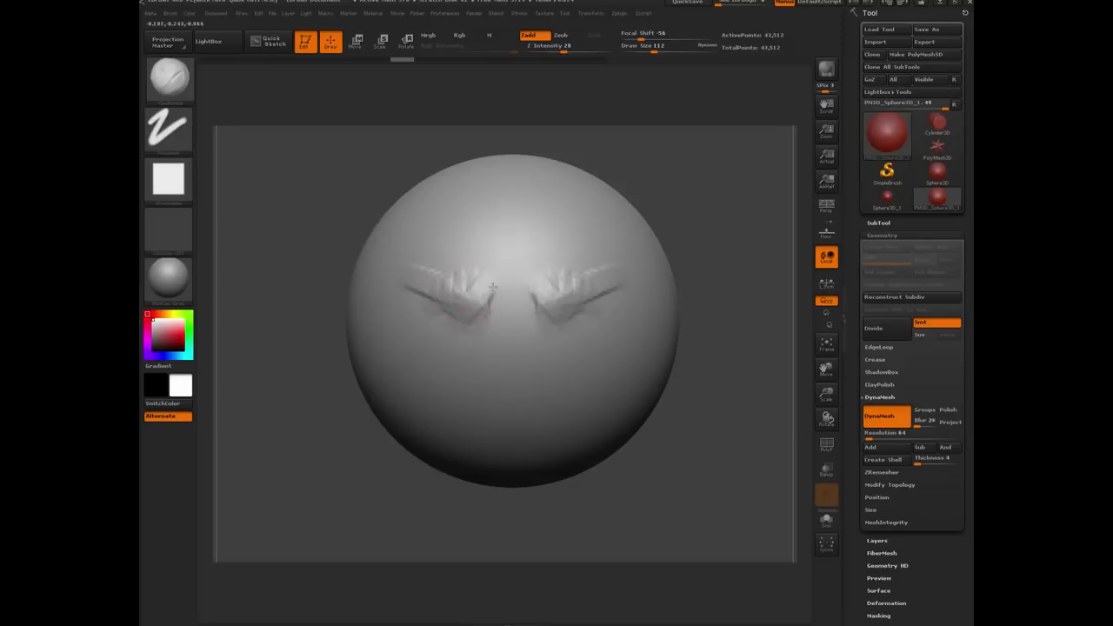
{"action": "key", "text": "ctrl+shift+z"}
{"action": "key", "text": "ctrl+shift+z"}
{"action": "key", "text": "ctrl+shift+z"}
{"action": "key", "text": "ctrl+shift+z"}
{"action": "key", "text": "ctrl+shift+z"}
{"action": "key", "text": "ctrl+shift+z"}
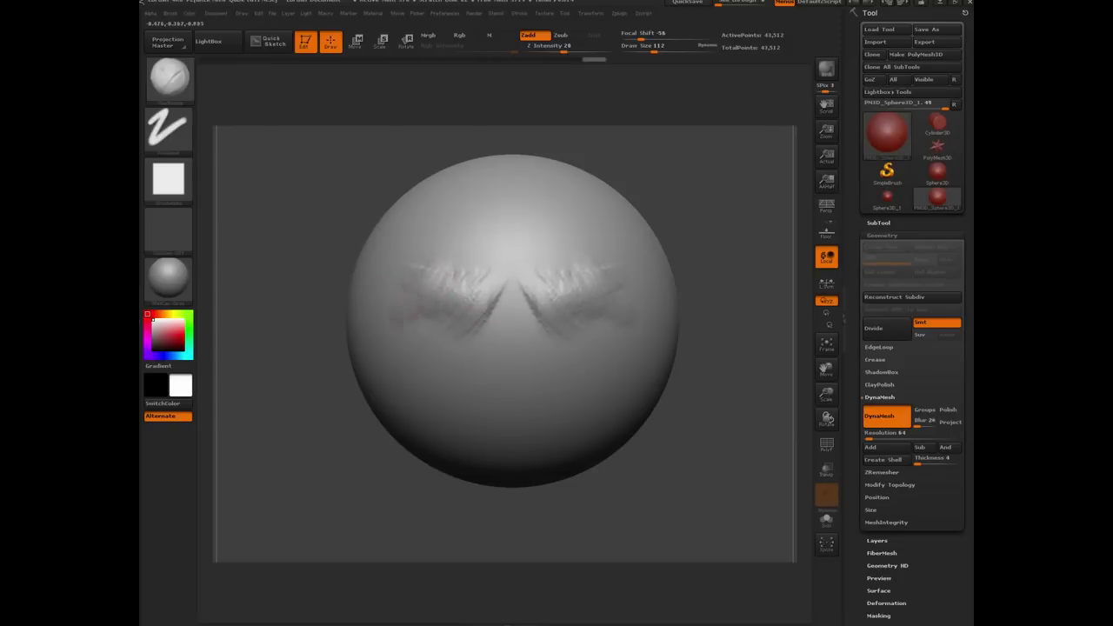
Build up the outer ends of the brows, a central nose bridge and a small muzzle below it
{"action": "key", "text": "ctrl+shift+z"}
{"action": "key", "text": "ctrl+shift+z"}
{"action": "key", "text": "ctrl+shift+z"}
{"action": "key", "text": "ctrl+shift+z"}
{"action": "key", "text": "ctrl+shift+z"}
{"action": "key", "text": "ctrl+shift+z"}
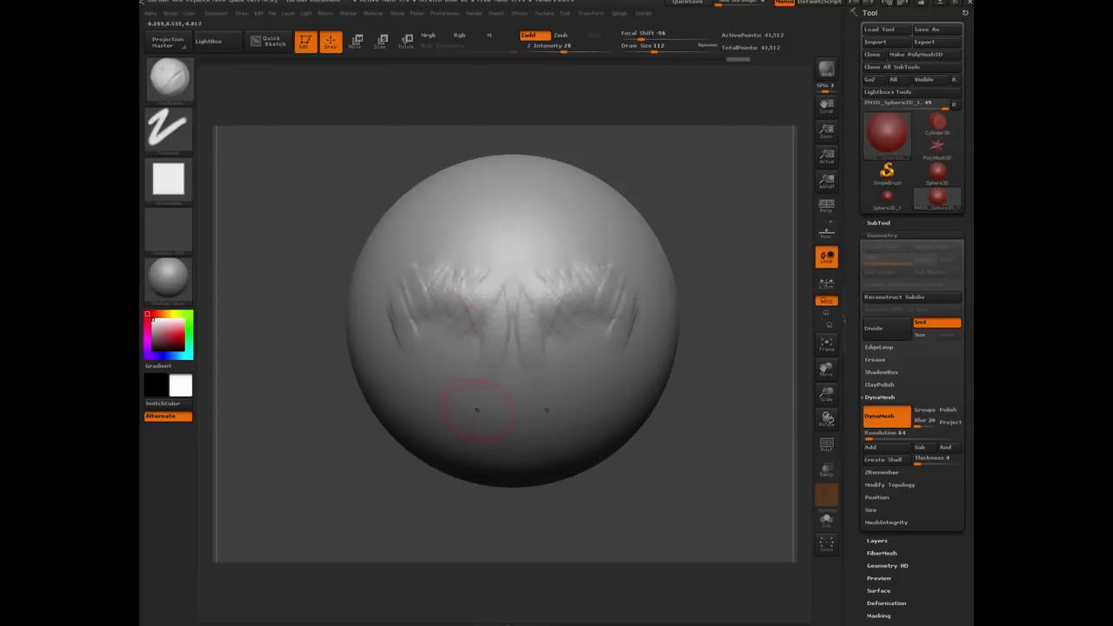
{"action": "key", "text": "ctrl+shift+z"}
{"action": "key", "text": "ctrl+shift+z"}
{"action": "key", "text": "ctrl+shift+z"}
{"action": "key", "text": "ctrl+shift+z"}
{"action": "key", "text": "ctrl+shift+z"}
{"action": "key", "text": "ctrl+shift+z"}
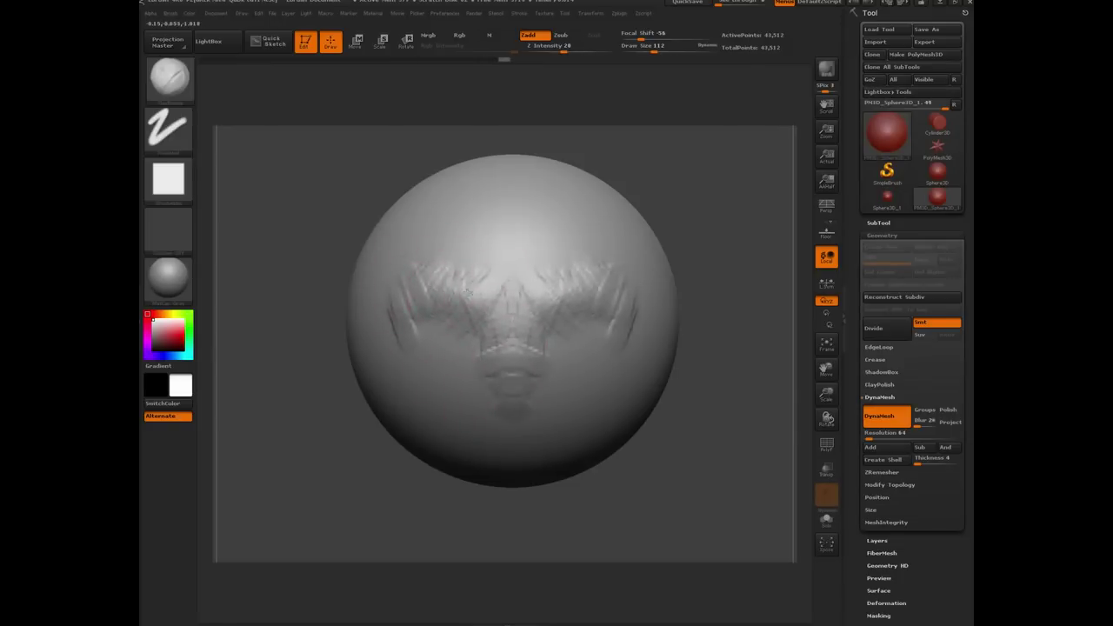
Define the sides of the nose bridge, round out the nose tip and add volume to the brow ridges
{"action": "left_click_drag", "start_coordinate": [468, 293], "coordinate": [495, 300]}
{"action": "mouse_move", "coordinate": [338, 464]}
{"action": "left_mouse_down", "text": "alt"}
{"action": "mouse_move", "coordinate": [329, 395]}
{"action": "mouse_move", "coordinate": [328, 435]}
{"action": "left_mouse_up", "text": "alt"}
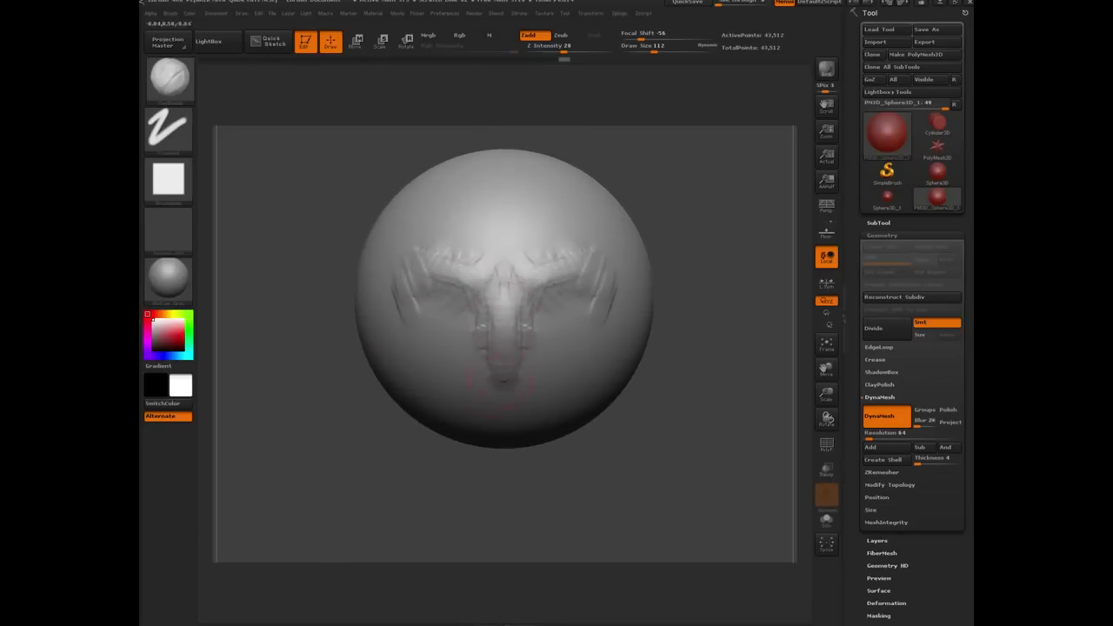
{"action": "left_click_drag", "start_coordinate": [502, 381], "coordinate": [500, 362]}
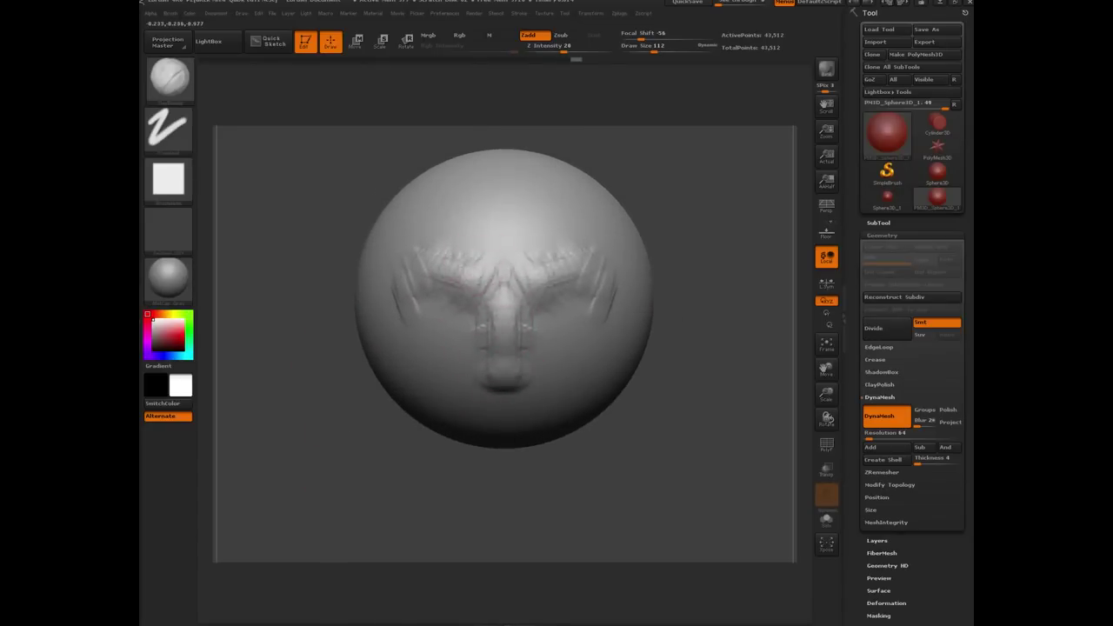
{"action": "mouse_move", "coordinate": [470, 263]}
{"action": "left_mouse_down"}
{"action": "mouse_move", "coordinate": [425, 253]}
{"action": "mouse_move", "coordinate": [411, 298]}
{"action": "left_mouse_up"}
{"action": "left_click_drag", "start_coordinate": [315, 301], "coordinate": [306, 265]}
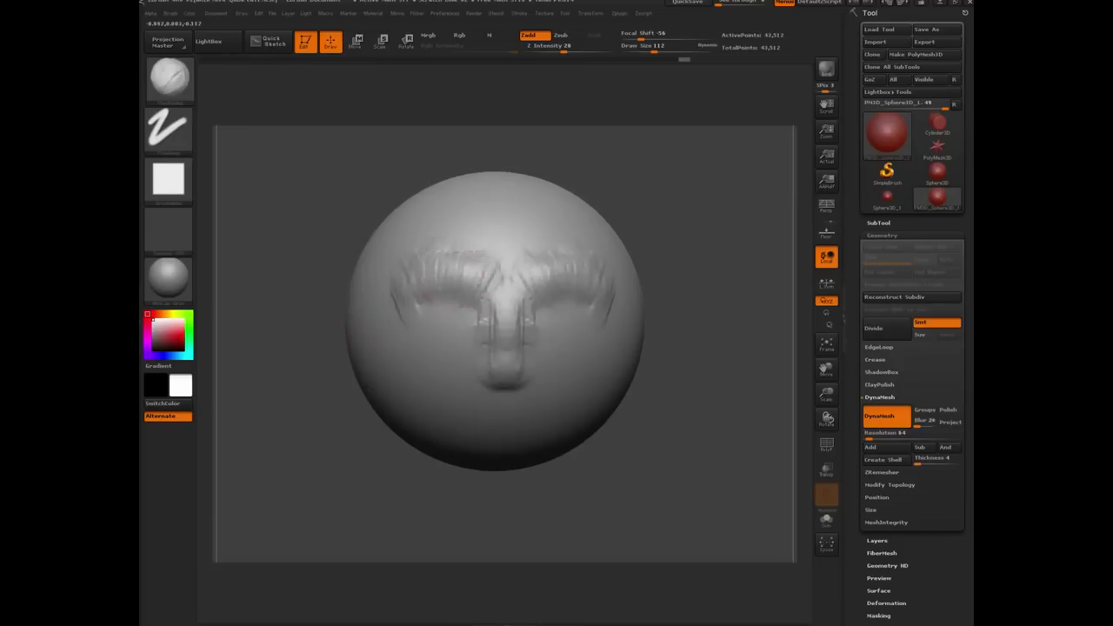
Carve mirrored eye sockets under the brows and raise rims along their lower edges
{"action": "mouse_move", "coordinate": [479, 275]}
{"action": "left_mouse_down"}
{"action": "mouse_move", "coordinate": [437, 266]}
{"action": "mouse_move", "coordinate": [411, 296]}
{"action": "left_mouse_up"}
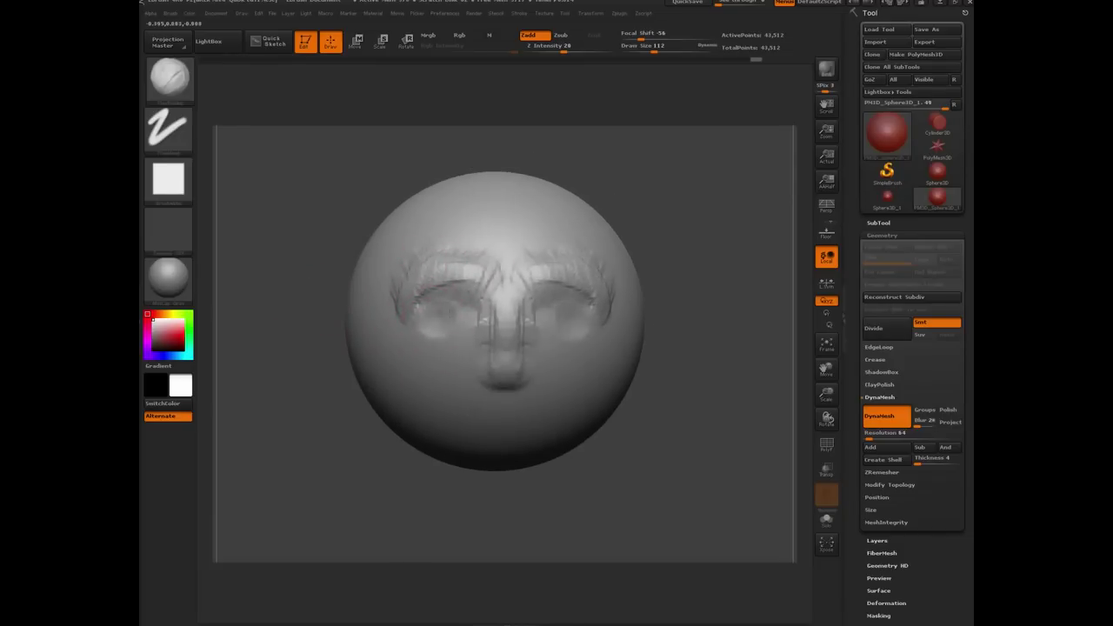
{"action": "mouse_move", "coordinate": [433, 327]}
{"action": "left_mouse_down"}
{"action": "mouse_move", "coordinate": [451, 333]}
{"action": "mouse_move", "coordinate": [440, 318]}
{"action": "mouse_move", "coordinate": [449, 297]}
{"action": "mouse_move", "coordinate": [440, 339]}
{"action": "left_mouse_up"}
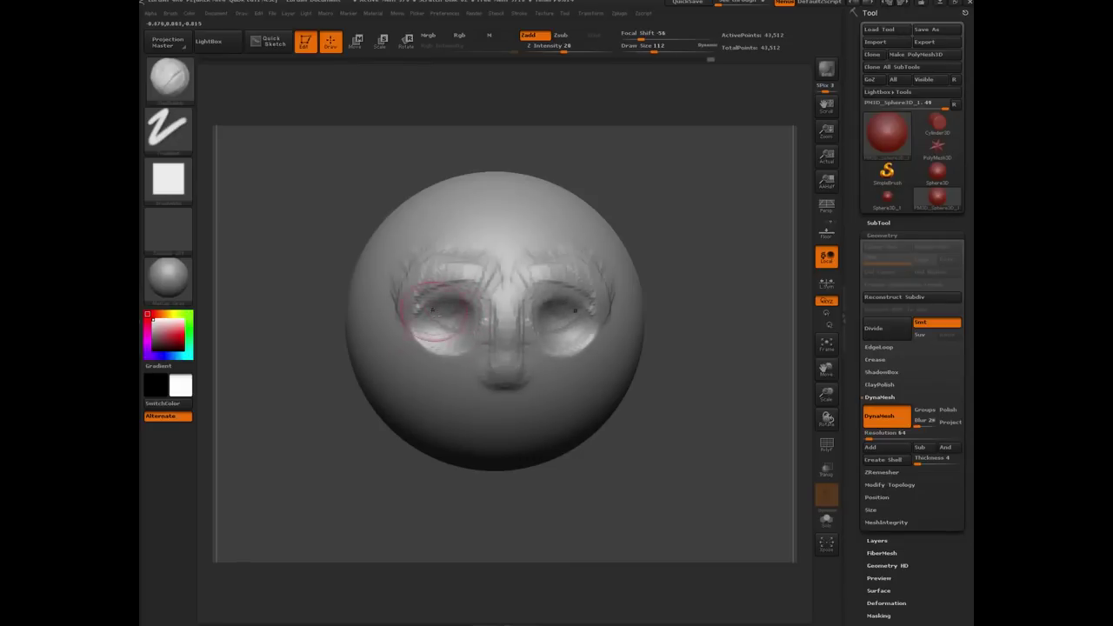
{"action": "left_click_drag", "start_coordinate": [461, 298], "coordinate": [443, 326]}
{"action": "left_click_drag", "start_coordinate": [288, 280], "coordinate": [330, 321]}
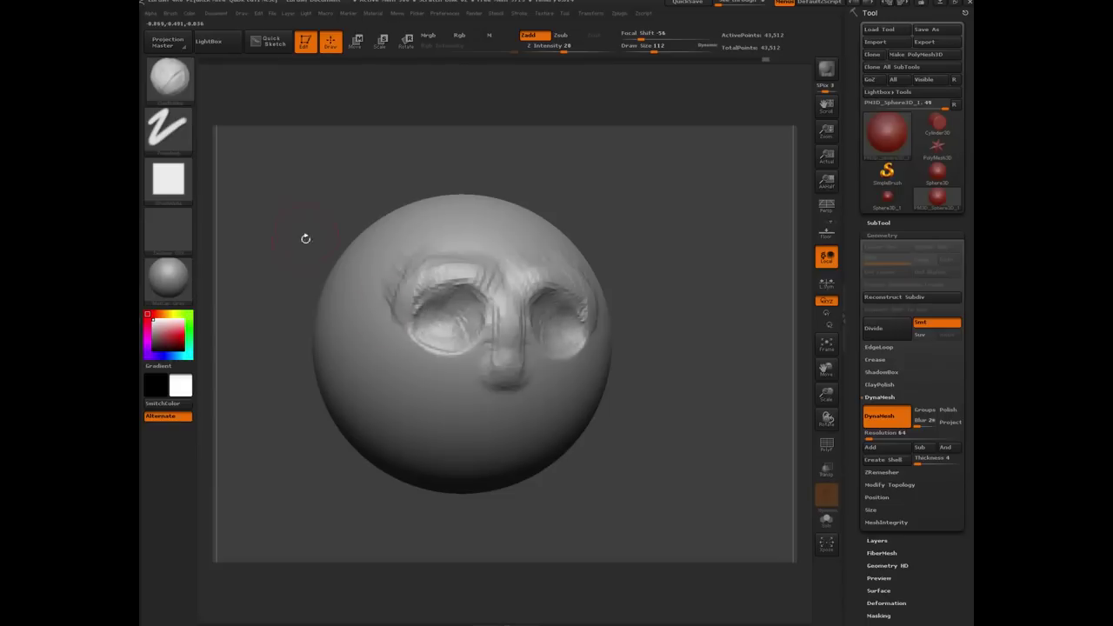
Build up the cheekbones below the sockets and form rounded eyeballs inside them
{"action": "mouse_move", "coordinate": [305, 238]}
{"action": "left_mouse_down"}
{"action": "mouse_move", "coordinate": [474, 336]}
{"action": "mouse_move", "coordinate": [427, 335]}
{"action": "mouse_move", "coordinate": [427, 345]}
{"action": "left_mouse_up"}
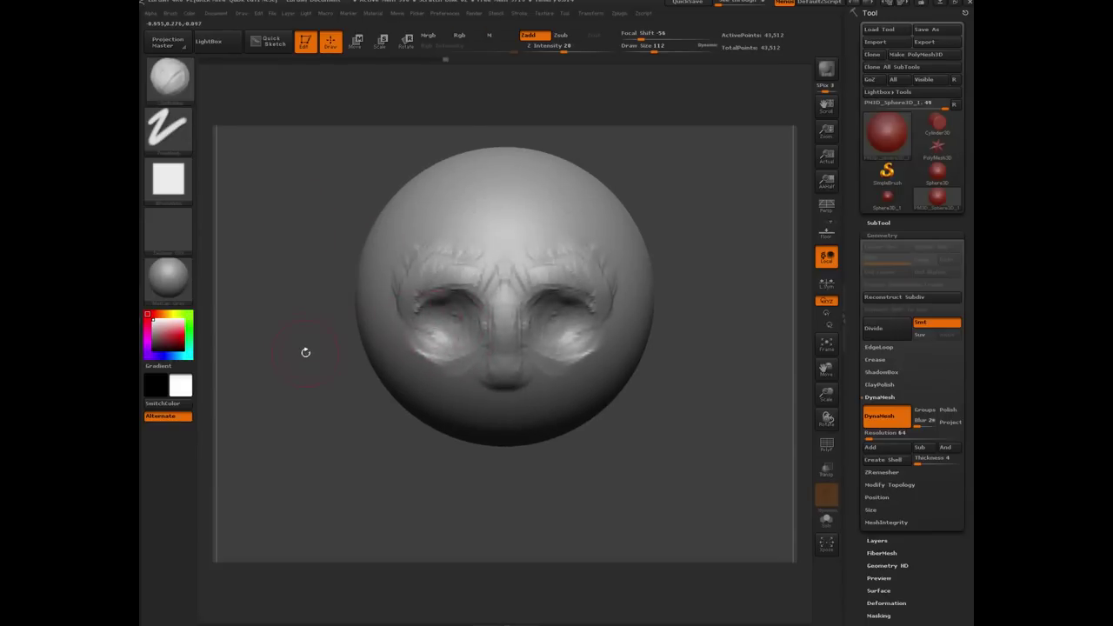
{"action": "left_click_drag", "start_coordinate": [305, 352], "coordinate": [460, 323]}
{"action": "left_click_drag", "start_coordinate": [293, 264], "coordinate": [444, 324]}
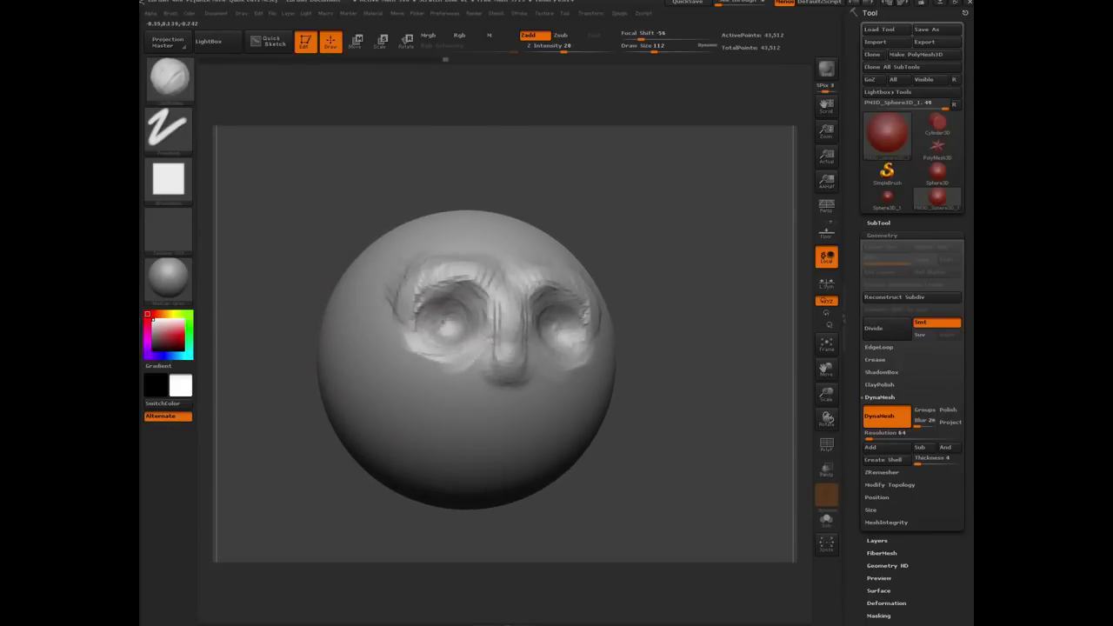
{"action": "left_click_drag", "start_coordinate": [304, 233], "coordinate": [418, 314]}
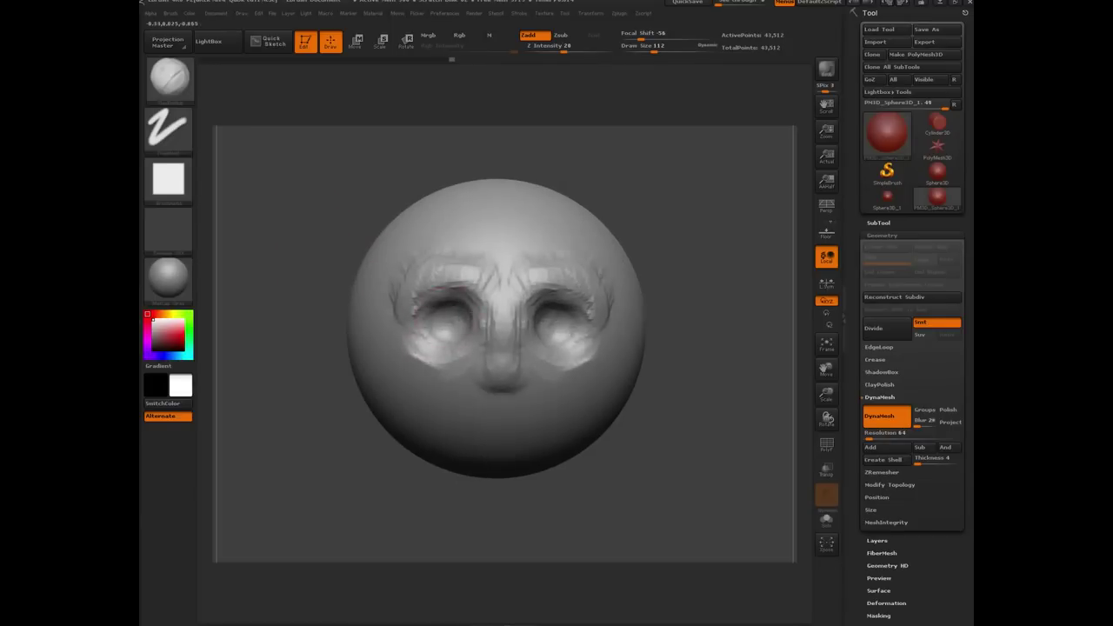
{"action": "left_click_drag", "start_coordinate": [300, 235], "coordinate": [417, 315]}
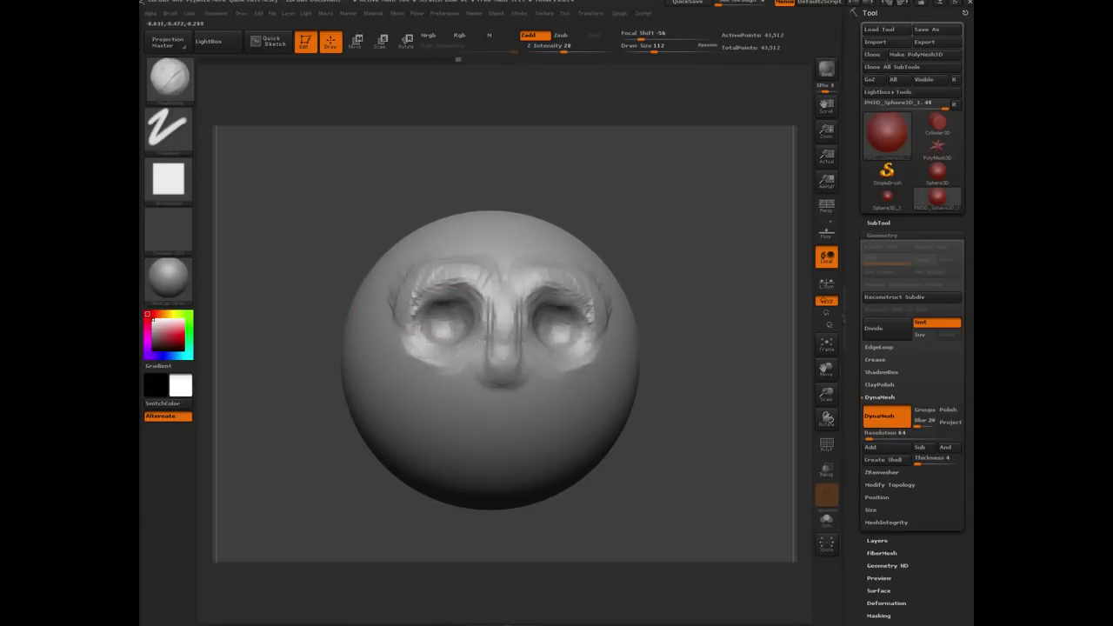
Sculpt upper and lower lips below the nose and extend the cheek volume from the eye sockets towards the nose
{"action": "mouse_move", "coordinate": [321, 221]}
{"action": "left_mouse_down"}
{"action": "mouse_move", "coordinate": [339, 410]}
{"action": "mouse_move", "coordinate": [357, 418]}
{"action": "mouse_move", "coordinate": [353, 436]}
{"action": "mouse_move", "coordinate": [353, 387]}
{"action": "mouse_move", "coordinate": [348, 398]}
{"action": "mouse_move", "coordinate": [340, 390]}
{"action": "mouse_move", "coordinate": [369, 470]}
{"action": "left_mouse_up"}
{"action": "mouse_move", "coordinate": [504, 398]}
{"action": "left_mouse_down"}
{"action": "mouse_move", "coordinate": [472, 412]}
{"action": "mouse_move", "coordinate": [478, 400]}
{"action": "left_mouse_up"}
{"action": "left_click_drag", "start_coordinate": [375, 473], "coordinate": [400, 452]}
{"action": "left_click_drag", "start_coordinate": [513, 416], "coordinate": [482, 437]}
{"action": "left_click_drag", "start_coordinate": [405, 444], "coordinate": [377, 460]}
{"action": "left_click_drag", "start_coordinate": [513, 409], "coordinate": [478, 417]}
{"action": "mouse_move", "coordinate": [357, 442]}
{"action": "left_mouse_down", "text": "shift"}
{"action": "mouse_move", "coordinate": [325, 450]}
{"action": "mouse_move", "coordinate": [308, 414]}
{"action": "left_mouse_up", "text": "shift"}
{"action": "left_click_drag", "start_coordinate": [412, 345], "coordinate": [490, 368]}
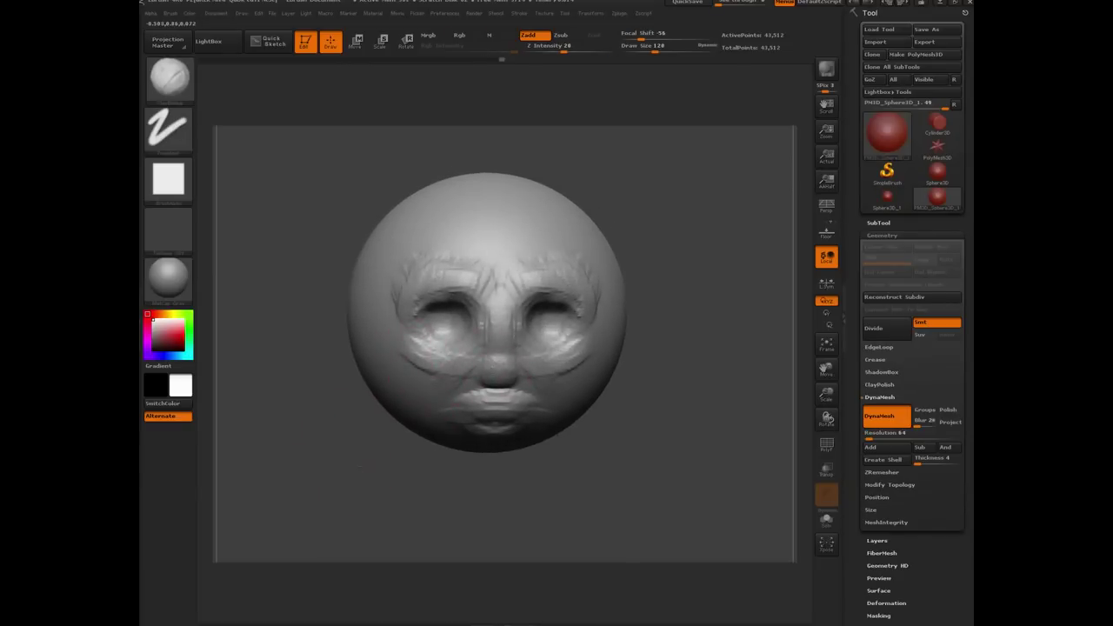
Enlarge the nose tip, thicken the nose bridge and inner brows, and shape the sides of the nose
{"action": "left_click_drag", "start_coordinate": [361, 467], "coordinate": [381, 441]}
{"action": "left_click_drag", "start_coordinate": [496, 355], "coordinate": [498, 373]}
{"action": "mouse_move", "coordinate": [318, 452]}
{"action": "left_mouse_down", "text": "shift"}
{"action": "mouse_move", "coordinate": [323, 467]}
{"action": "mouse_move", "coordinate": [352, 400]}
{"action": "mouse_move", "coordinate": [353, 453]}
{"action": "mouse_move", "coordinate": [416, 433]}
{"action": "left_mouse_up", "text": "shift"}
{"action": "left_click_drag", "start_coordinate": [490, 285], "coordinate": [484, 311]}
{"action": "mouse_move", "coordinate": [453, 263]}
{"action": "left_mouse_down"}
{"action": "mouse_move", "coordinate": [476, 259]}
{"action": "mouse_move", "coordinate": [457, 253]}
{"action": "mouse_move", "coordinate": [420, 296]}
{"action": "left_mouse_up"}
{"action": "left_click_drag", "start_coordinate": [335, 337], "coordinate": [374, 308]}
{"action": "left_click_drag", "start_coordinate": [480, 316], "coordinate": [469, 337]}
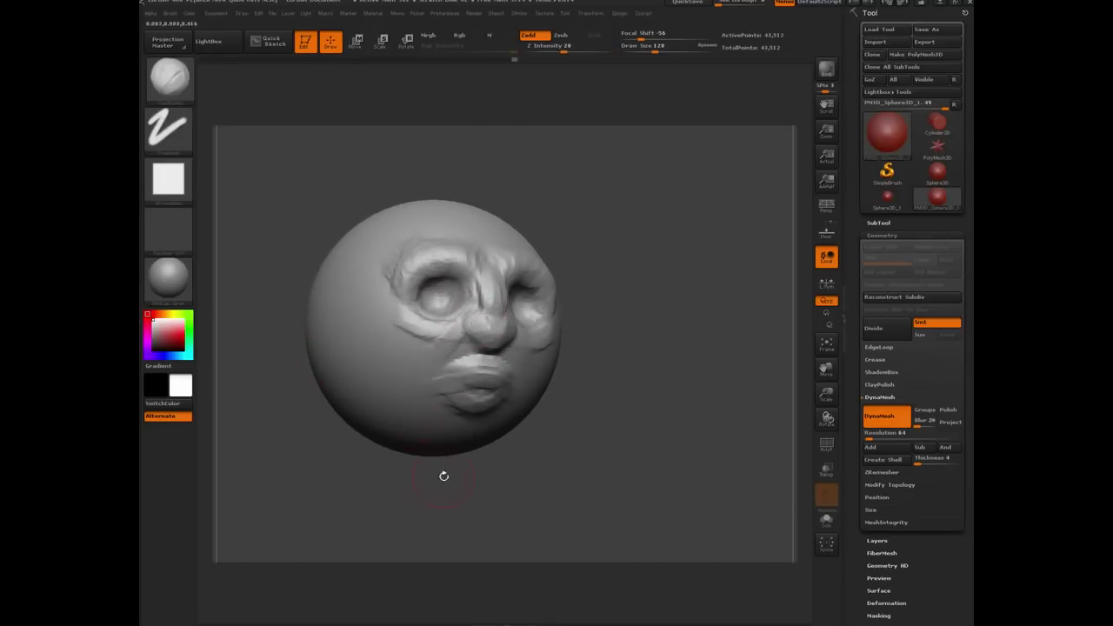
Widen and fill out both lips, and build up the area between nose and mouth with folds running to the cheeks
{"action": "mouse_move", "coordinate": [443, 476]}
{"action": "left_mouse_down"}
{"action": "mouse_move", "coordinate": [400, 440]}
{"action": "mouse_move", "coordinate": [417, 452]}
{"action": "left_mouse_up"}
{"action": "mouse_move", "coordinate": [484, 385]}
{"action": "left_mouse_down"}
{"action": "mouse_move", "coordinate": [444, 382]}
{"action": "mouse_move", "coordinate": [498, 368]}
{"action": "mouse_move", "coordinate": [441, 388]}
{"action": "left_mouse_up"}
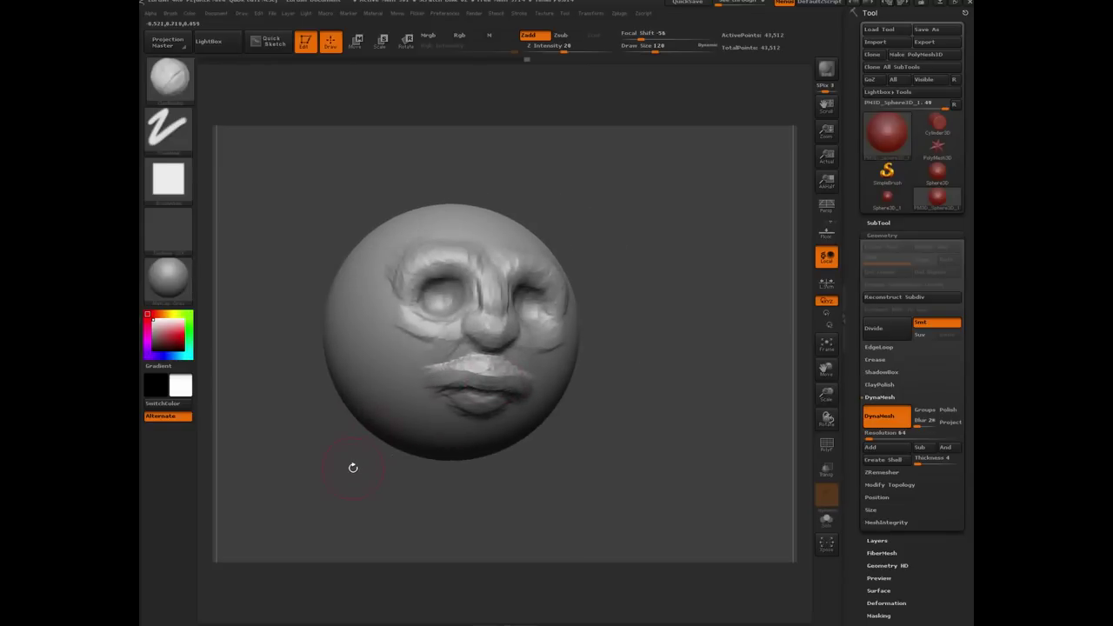
{"action": "left_click_drag", "start_coordinate": [353, 467], "coordinate": [417, 451]}
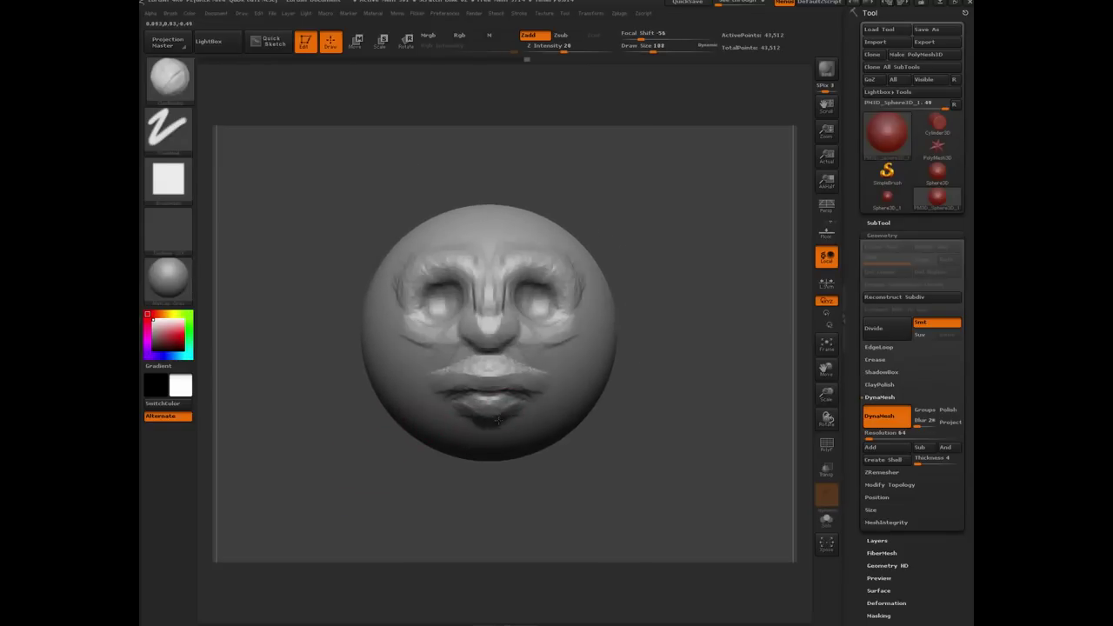
{"action": "left_click_drag", "start_coordinate": [498, 414], "coordinate": [458, 409]}
{"action": "left_click_drag", "start_coordinate": [374, 459], "coordinate": [398, 452]}
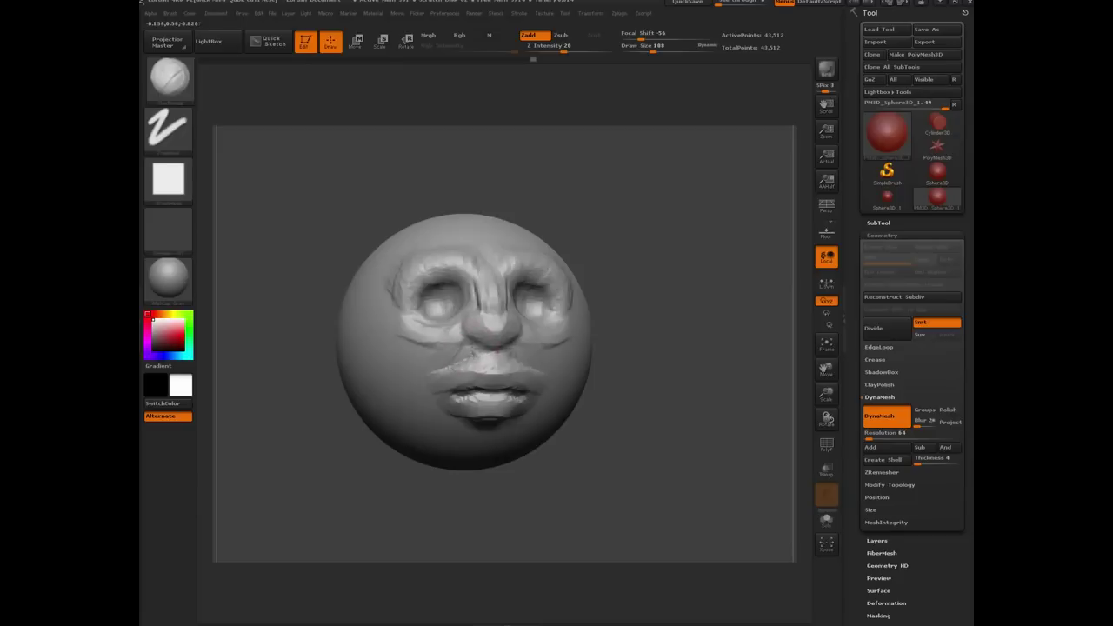
{"action": "mouse_move", "coordinate": [497, 349]}
{"action": "left_mouse_down"}
{"action": "mouse_move", "coordinate": [462, 362]}
{"action": "mouse_move", "coordinate": [485, 348]}
{"action": "left_mouse_up"}
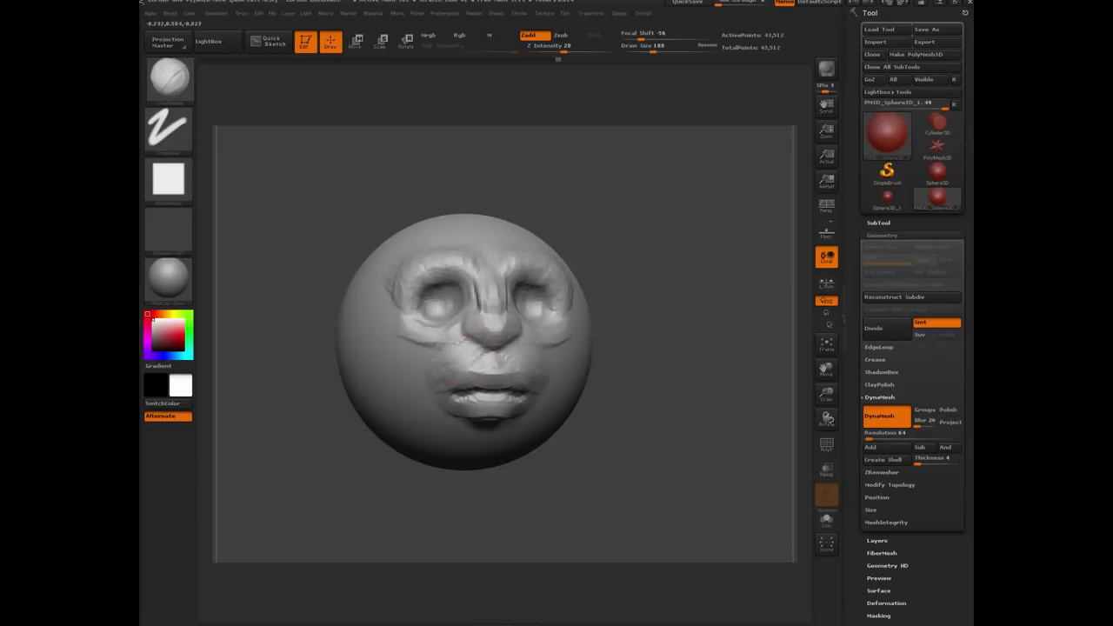
{"action": "left_click_drag", "start_coordinate": [404, 478], "coordinate": [515, 399]}
{"action": "left_click_drag", "start_coordinate": [386, 467], "coordinate": [513, 457]}
{"action": "left_click_drag", "start_coordinate": [321, 460], "coordinate": [392, 466]}
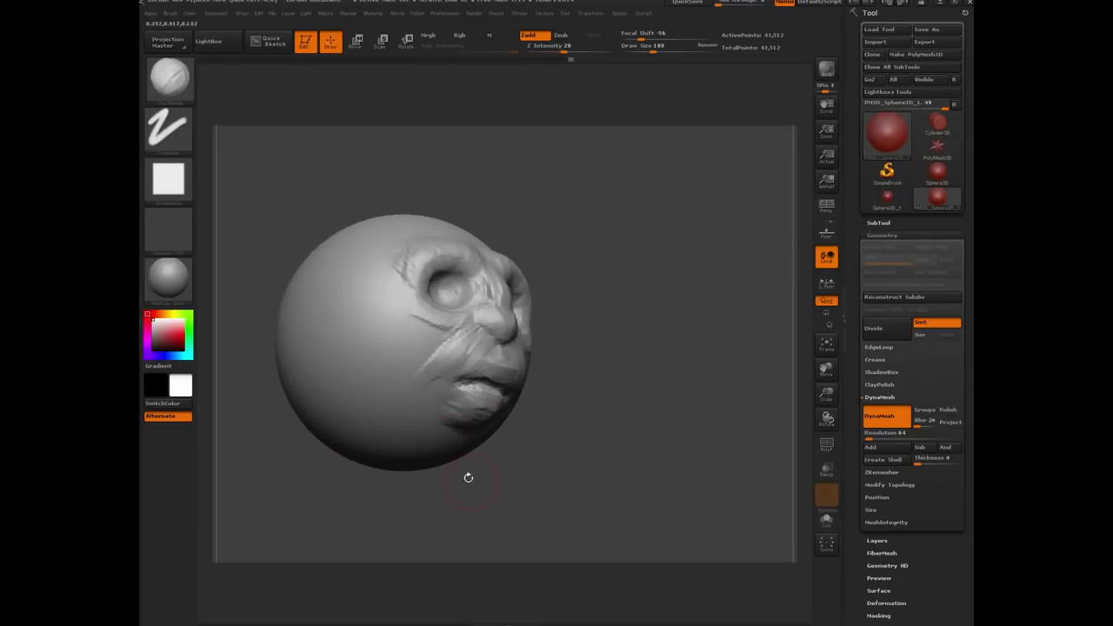
Paint a round mask on the underside of the head behind the chin
{"action": "mouse_move", "coordinate": [488, 493]}
{"action": "left_mouse_down", "text": "shift"}
{"action": "mouse_move", "coordinate": [368, 496]}
{"action": "mouse_move", "coordinate": [348, 417]}
{"action": "mouse_move", "coordinate": [364, 405]}
{"action": "mouse_move", "coordinate": [325, 473]}
{"action": "mouse_move", "coordinate": [326, 336]}
{"action": "mouse_move", "coordinate": [350, 448]}
{"action": "left_mouse_up", "text": "shift"}
{"action": "mouse_move", "coordinate": [363, 406]}
{"action": "left_mouse_down", "text": "alt"}
{"action": "mouse_move", "coordinate": [352, 442]}
{"action": "mouse_move", "coordinate": [336, 430]}
{"action": "mouse_move", "coordinate": [332, 333]}
{"action": "mouse_move", "coordinate": [340, 413]}
{"action": "mouse_move", "coordinate": [302, 358]}
{"action": "mouse_move", "coordinate": [335, 337]}
{"action": "mouse_move", "coordinate": [370, 338]}
{"action": "mouse_move", "coordinate": [338, 429]}
{"action": "mouse_move", "coordinate": [338, 388]}
{"action": "mouse_move", "coordinate": [375, 270]}
{"action": "mouse_move", "coordinate": [435, 296]}
{"action": "mouse_move", "coordinate": [535, 276]}
{"action": "mouse_move", "coordinate": [609, 326]}
{"action": "mouse_move", "coordinate": [512, 423]}
{"action": "mouse_move", "coordinate": [377, 350]}
{"action": "mouse_move", "coordinate": [346, 348]}
{"action": "left_mouse_up", "text": "alt"}
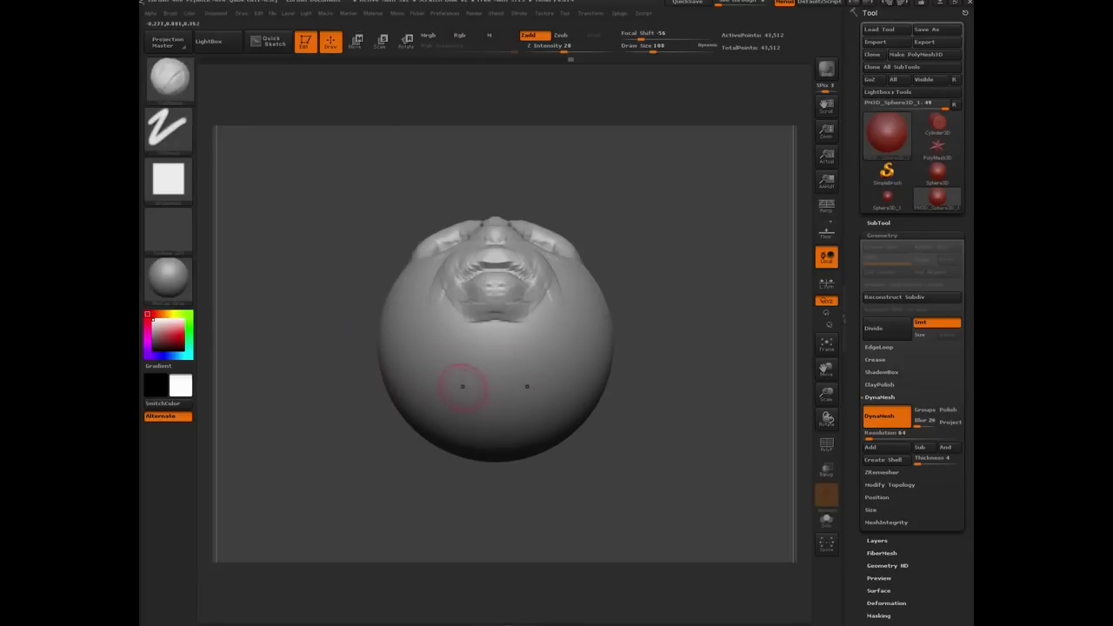
{"action": "key", "text": "ctrl"}
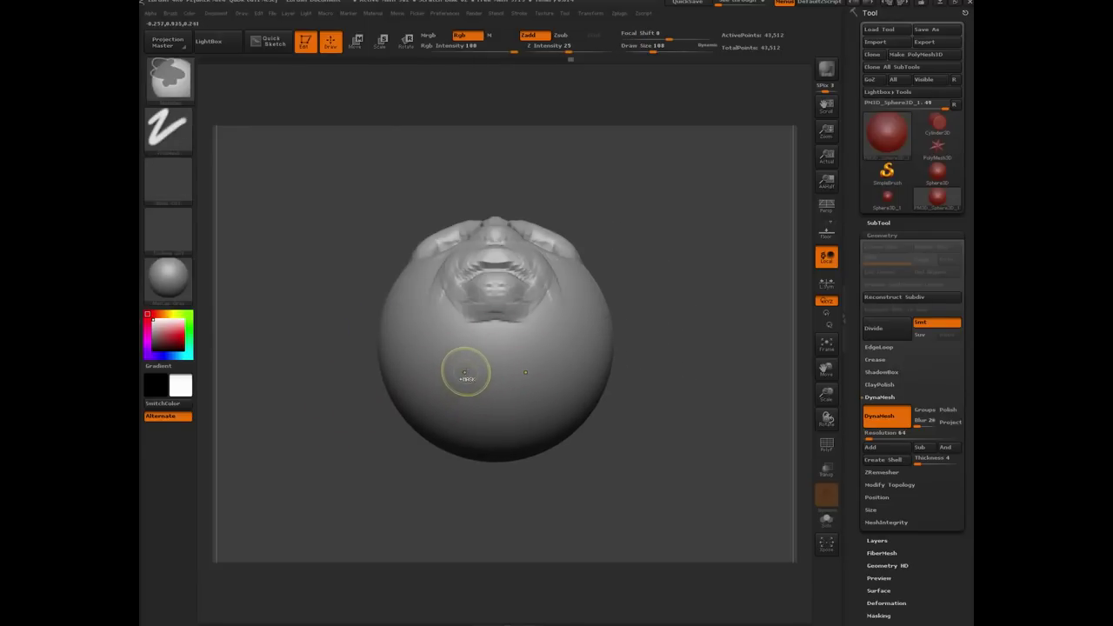
{"action": "mouse_move", "coordinate": [464, 372]}
{"action": "left_mouse_down"}
{"action": "mouse_move", "coordinate": [462, 388]}
{"action": "mouse_move", "coordinate": [455, 373]}
{"action": "mouse_move", "coordinate": [476, 363]}
{"action": "mouse_move", "coordinate": [494, 395]}
{"action": "mouse_move", "coordinate": [495, 380]}
{"action": "mouse_move", "coordinate": [529, 413]}
{"action": "mouse_move", "coordinate": [544, 379]}
{"action": "mouse_move", "coordinate": [514, 429]}
{"action": "mouse_move", "coordinate": [523, 413]}
{"action": "mouse_move", "coordinate": [490, 400]}
{"action": "left_mouse_up"}
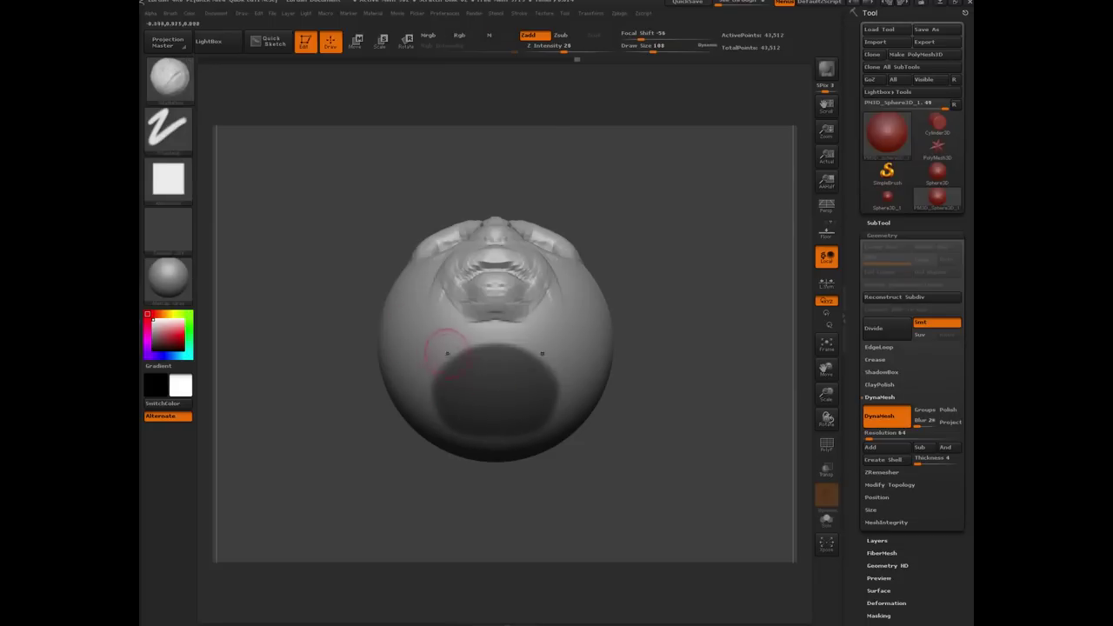
Sculpt a raised rim around the masked circle with the ClayBuildup brush
{"action": "mouse_move", "coordinate": [430, 342]}
{"action": "left_mouse_down"}
{"action": "mouse_move", "coordinate": [487, 339]}
{"action": "mouse_move", "coordinate": [424, 396]}
{"action": "mouse_move", "coordinate": [437, 351]}
{"action": "left_mouse_up"}
{"action": "mouse_move", "coordinate": [336, 346]}
{"action": "left_mouse_down"}
{"action": "mouse_move", "coordinate": [311, 281]}
{"action": "mouse_move", "coordinate": [357, 288]}
{"action": "mouse_move", "coordinate": [309, 252]}
{"action": "left_mouse_up"}
{"action": "mouse_move", "coordinate": [429, 378]}
{"action": "left_mouse_down"}
{"action": "mouse_move", "coordinate": [450, 414]}
{"action": "mouse_move", "coordinate": [499, 424]}
{"action": "left_mouse_up"}
{"action": "left_click_drag", "start_coordinate": [339, 284], "coordinate": [329, 341]}
{"action": "left_click_drag", "start_coordinate": [427, 366], "coordinate": [434, 402]}
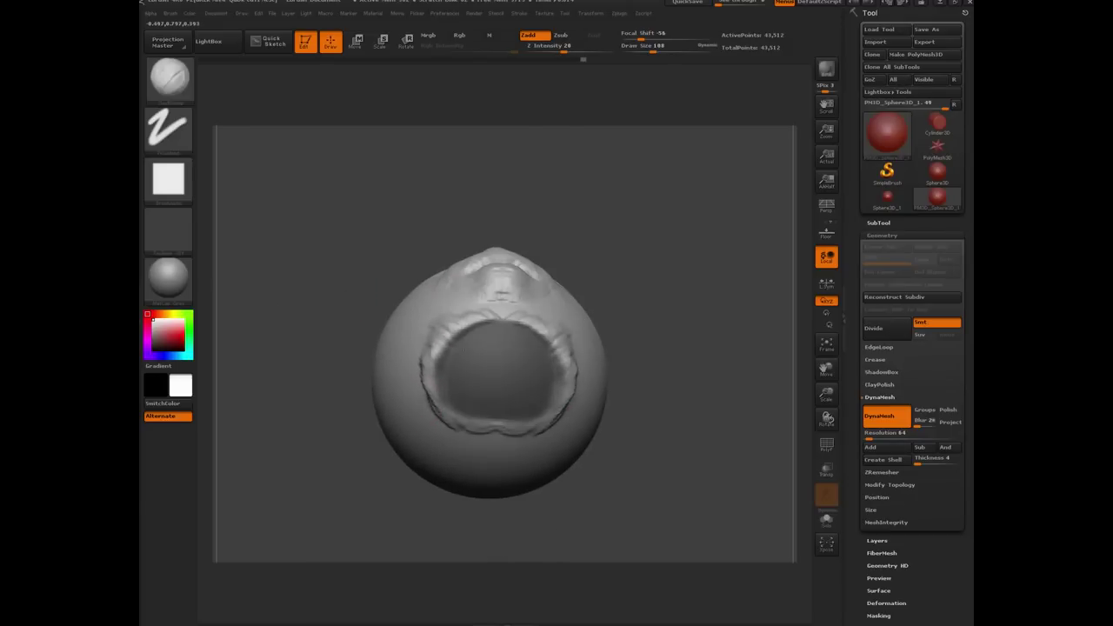
Undo the sculpted rim around the masked circle
{"action": "left_click_drag", "start_coordinate": [320, 264], "coordinate": [344, 332]}
{"action": "key", "text": "ctrl"}
{"action": "key", "text": "ctrl+z"}
{"action": "key", "text": "ctrl+z"}
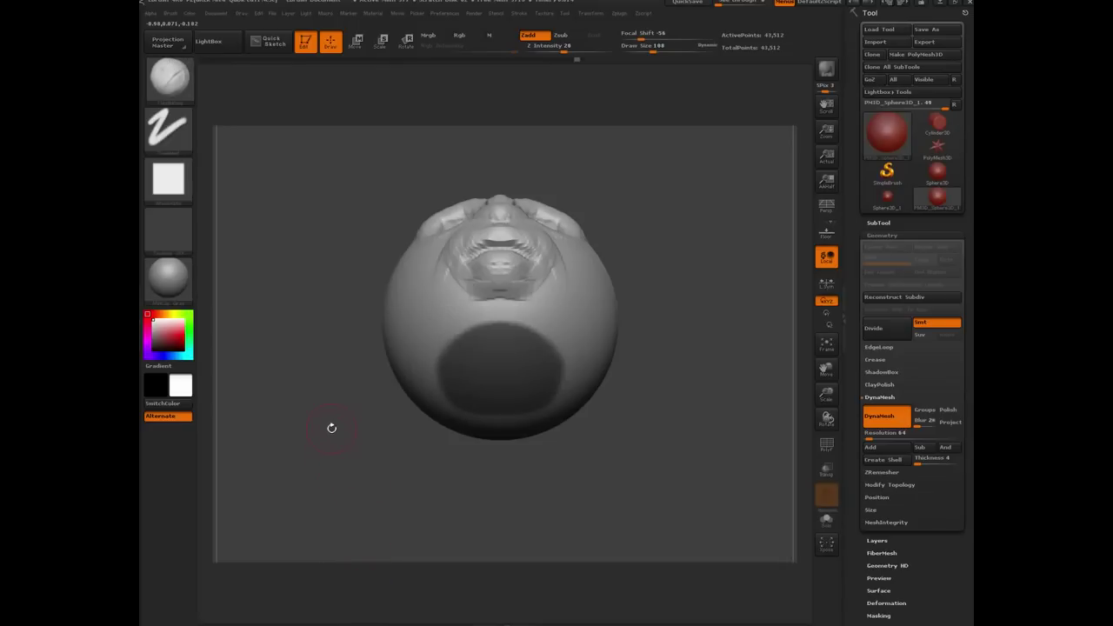
Invert the mask so only the circle on the head's underside is editable
{"action": "left_click_drag", "start_coordinate": [322, 383], "coordinate": [322, 367]}
{"action": "key", "text": "ctrl"}
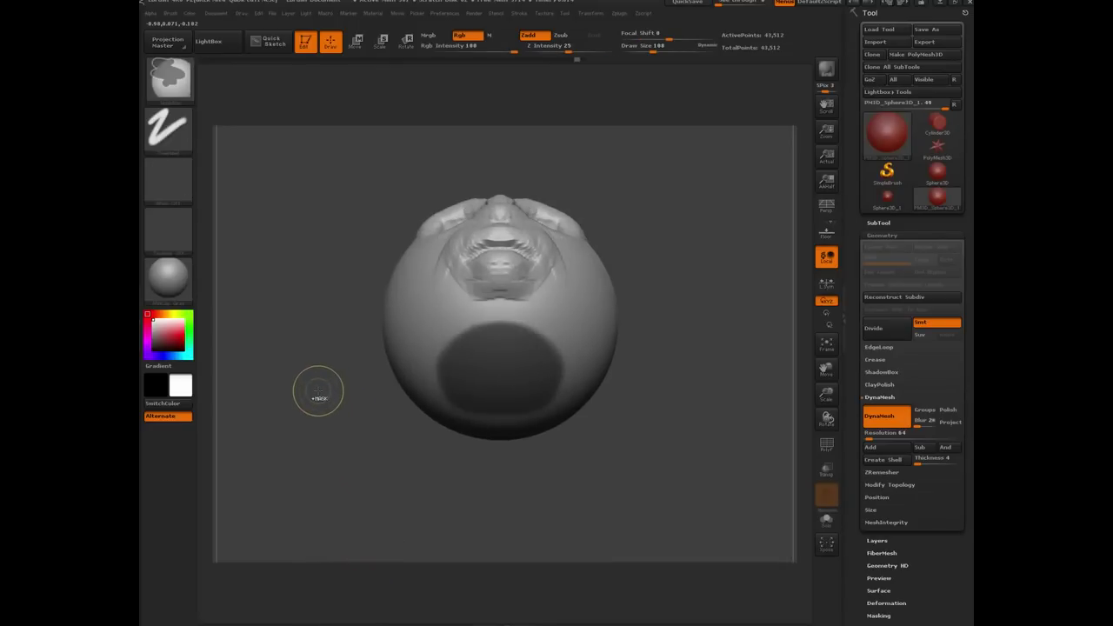
{"action": "left_click", "coordinate": [318, 400], "text": "ctrl"}
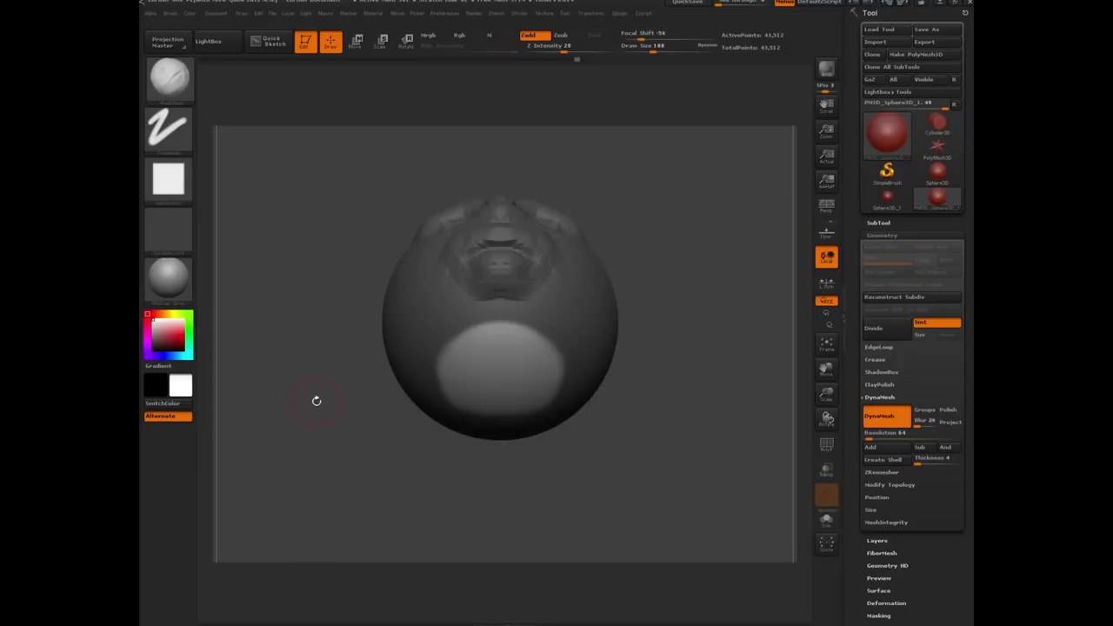
Clear the mask from the whole head, then restore the inverted mask
{"action": "left_click_drag", "start_coordinate": [301, 381], "coordinate": [306, 320]}
{"action": "mouse_move", "coordinate": [322, 412]}
{"action": "left_mouse_down"}
{"action": "mouse_move", "coordinate": [320, 356]}
{"action": "mouse_move", "coordinate": [318, 379]}
{"action": "left_mouse_up"}
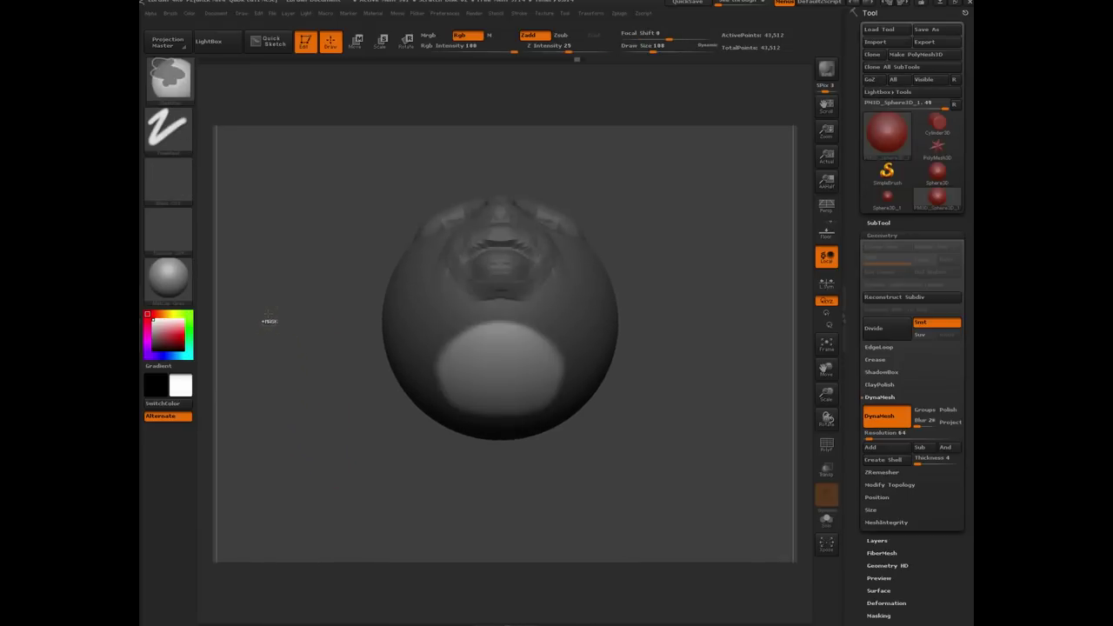
{"action": "left_click_drag", "start_coordinate": [268, 317], "coordinate": [318, 431], "text": "ctrl"}
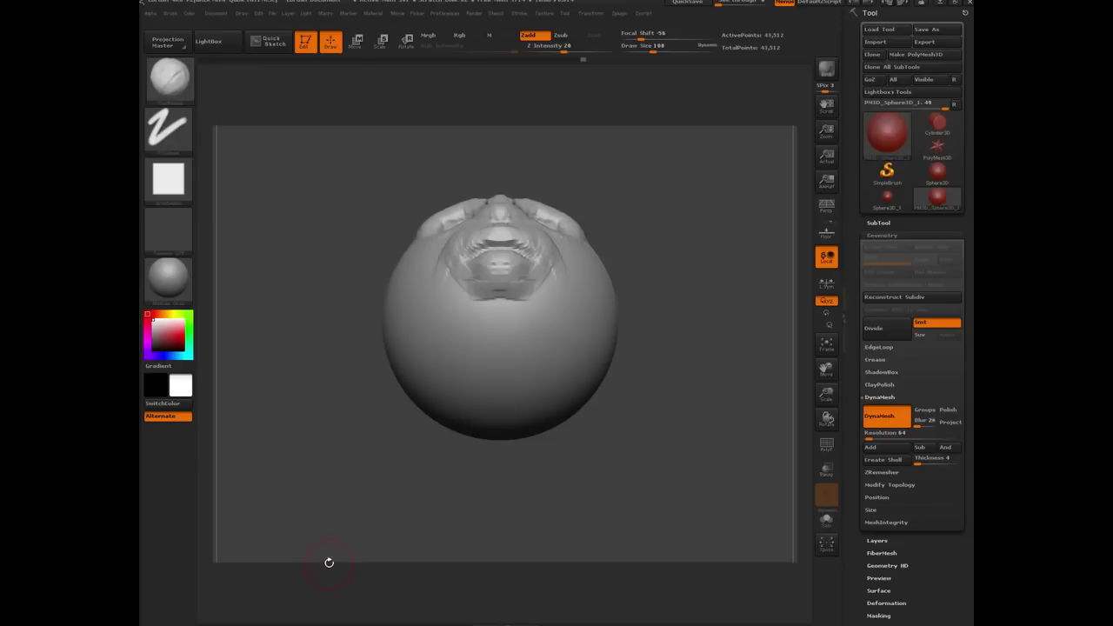
{"action": "left_click", "coordinate": [313, 485], "text": "ctrl"}
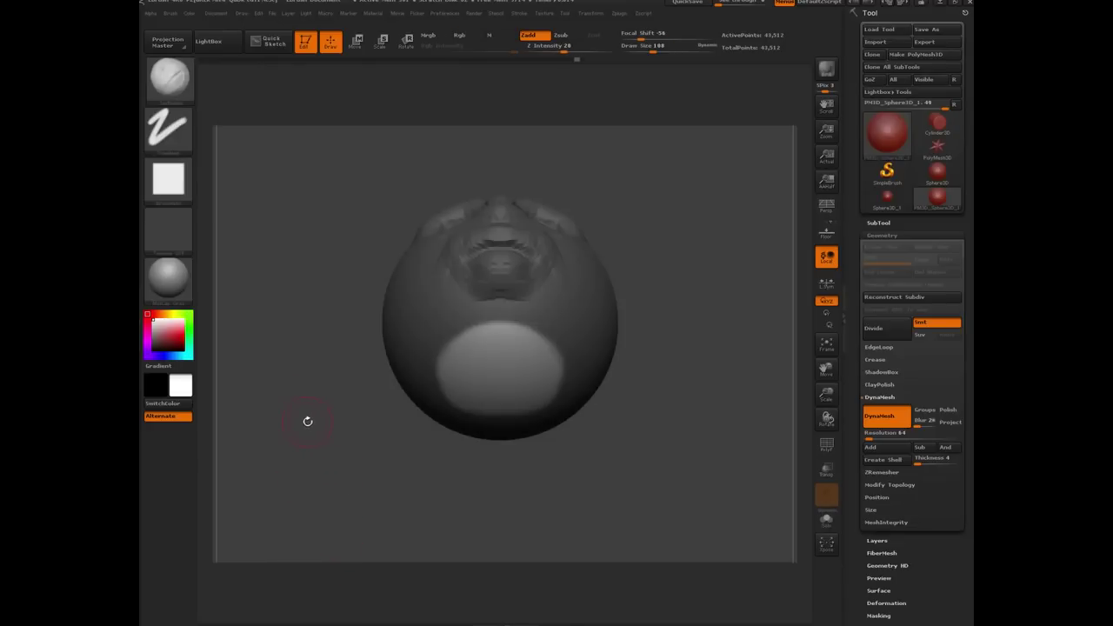
Pull a neck straight down out of the unmasked circle under the head with a vertical Transpose Move line
{"action": "mouse_move", "coordinate": [307, 421]}
{"action": "left_mouse_down"}
{"action": "mouse_move", "coordinate": [328, 388]}
{"action": "mouse_move", "coordinate": [300, 313]}
{"action": "mouse_move", "coordinate": [296, 341]}
{"action": "mouse_move", "coordinate": [312, 309]}
{"action": "mouse_move", "coordinate": [301, 360]}
{"action": "mouse_move", "coordinate": [292, 345]}
{"action": "mouse_move", "coordinate": [341, 351]}
{"action": "left_mouse_up"}
{"action": "key", "text": "b"}
{"action": "key", "text": "d"}
{"action": "key", "text": "s"}
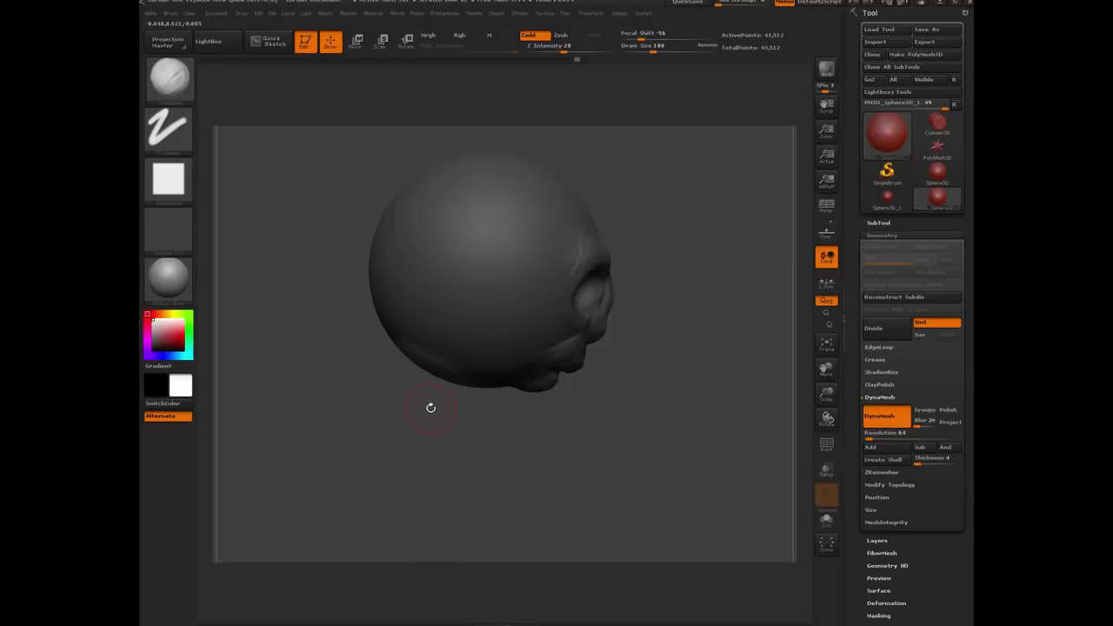
{"action": "key", "text": "w"}
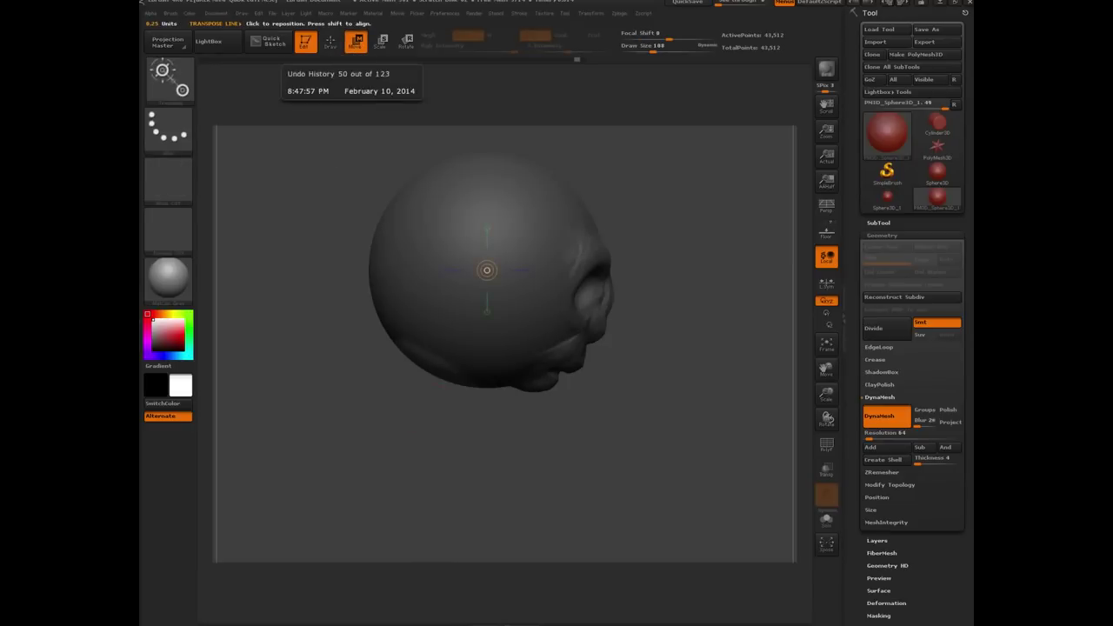
{"action": "left_click_drag", "start_coordinate": [438, 320], "coordinate": [437, 482]}
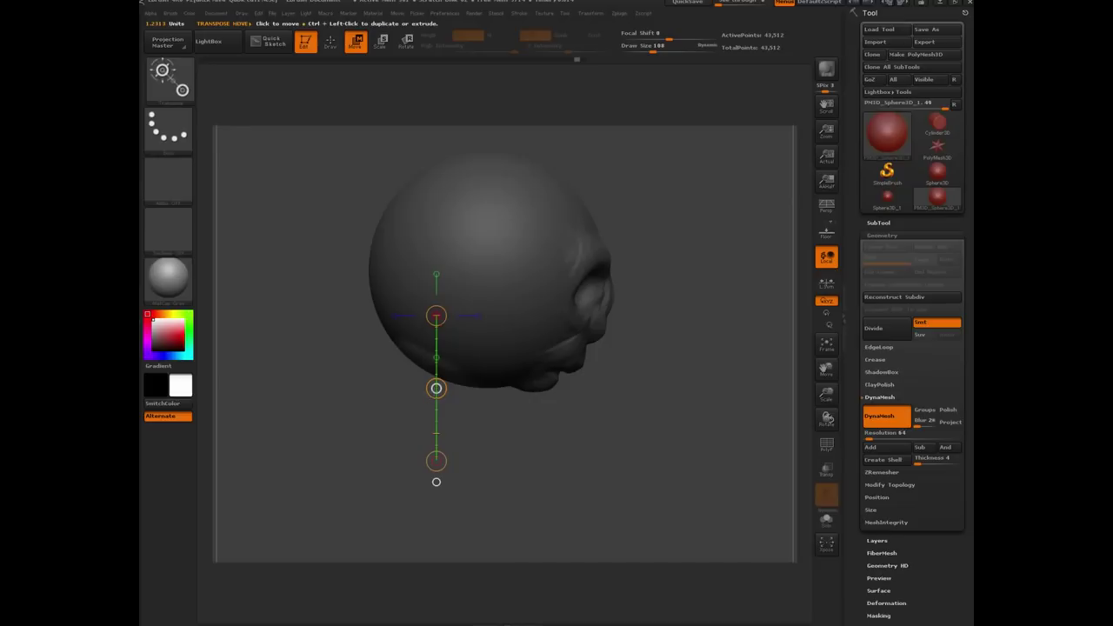
{"action": "left_click_drag", "start_coordinate": [435, 387], "coordinate": [437, 521]}
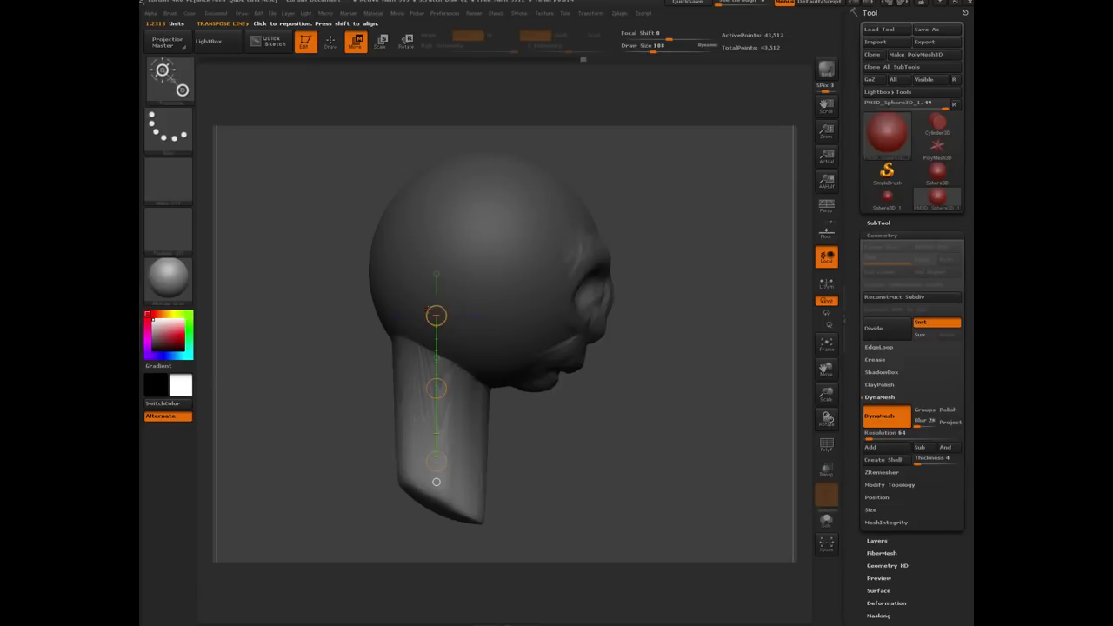
Practise redrawing the transpose line at different angles and lengths across the head and neck
{"action": "left_click_drag", "start_coordinate": [432, 313], "coordinate": [344, 521]}
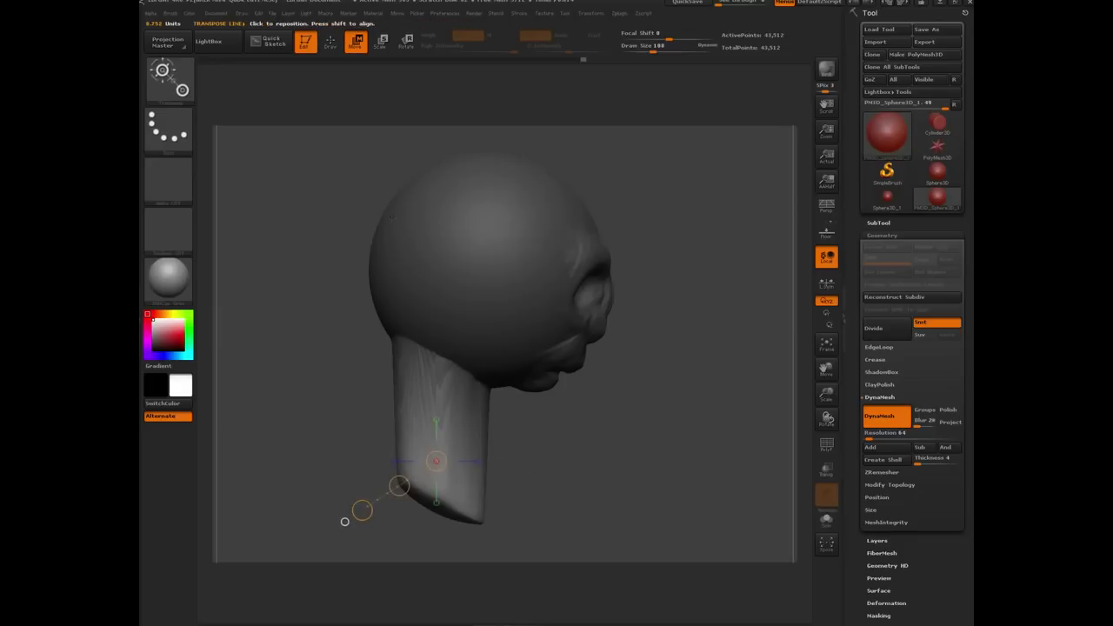
{"action": "mouse_move", "coordinate": [414, 217]}
{"action": "left_mouse_down"}
{"action": "mouse_move", "coordinate": [561, 430]}
{"action": "mouse_move", "coordinate": [599, 400]}
{"action": "left_mouse_up"}
{"action": "mouse_move", "coordinate": [521, 185]}
{"action": "left_mouse_down"}
{"action": "mouse_move", "coordinate": [544, 426]}
{"action": "mouse_move", "coordinate": [521, 438]}
{"action": "left_mouse_up"}
{"action": "mouse_move", "coordinate": [420, 241]}
{"action": "left_mouse_down"}
{"action": "mouse_move", "coordinate": [392, 373]}
{"action": "mouse_move", "coordinate": [304, 476]}
{"action": "left_mouse_up"}
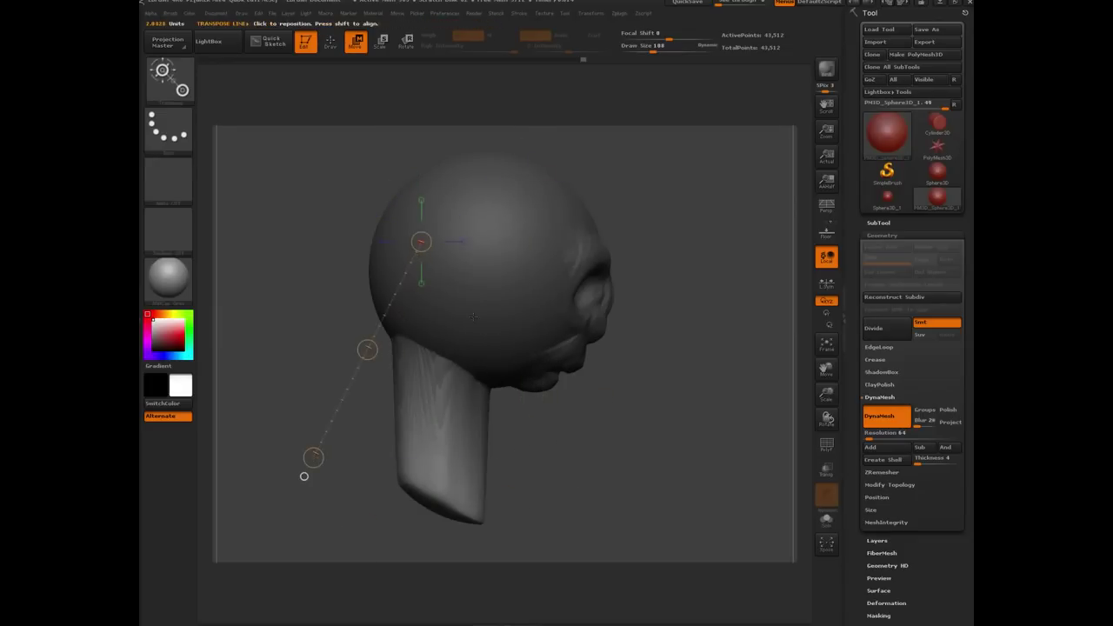
{"action": "left_click_drag", "start_coordinate": [478, 306], "coordinate": [556, 492]}
{"action": "left_click_drag", "start_coordinate": [505, 223], "coordinate": [646, 323]}
{"action": "left_click_drag", "start_coordinate": [428, 290], "coordinate": [280, 212]}
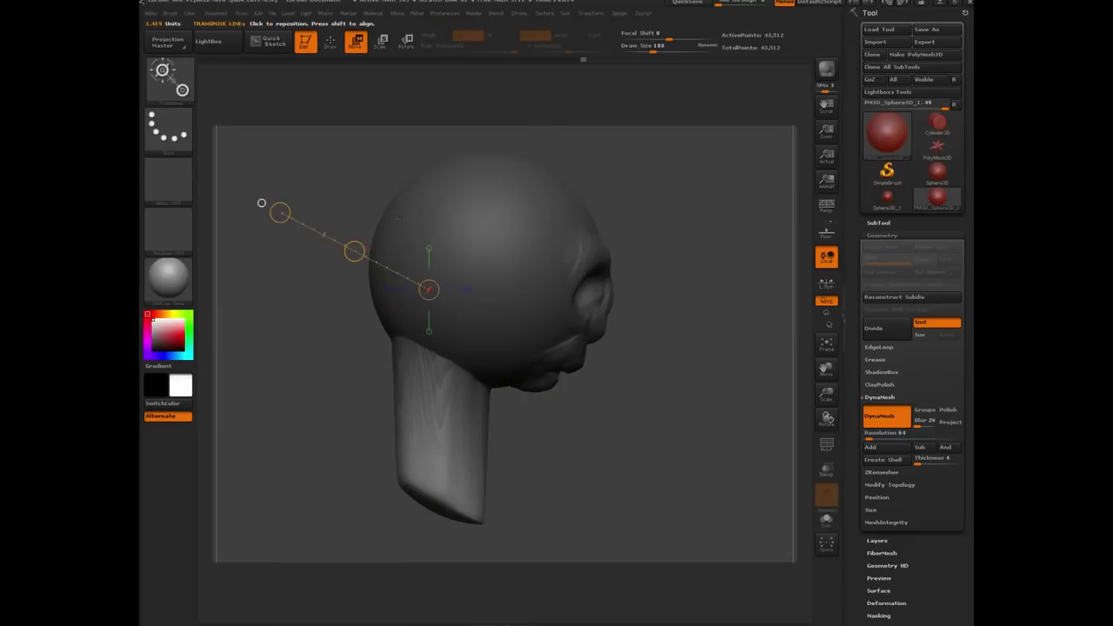
{"action": "left_click_drag", "start_coordinate": [461, 189], "coordinate": [332, 198]}
{"action": "left_click_drag", "start_coordinate": [426, 292], "coordinate": [427, 492]}
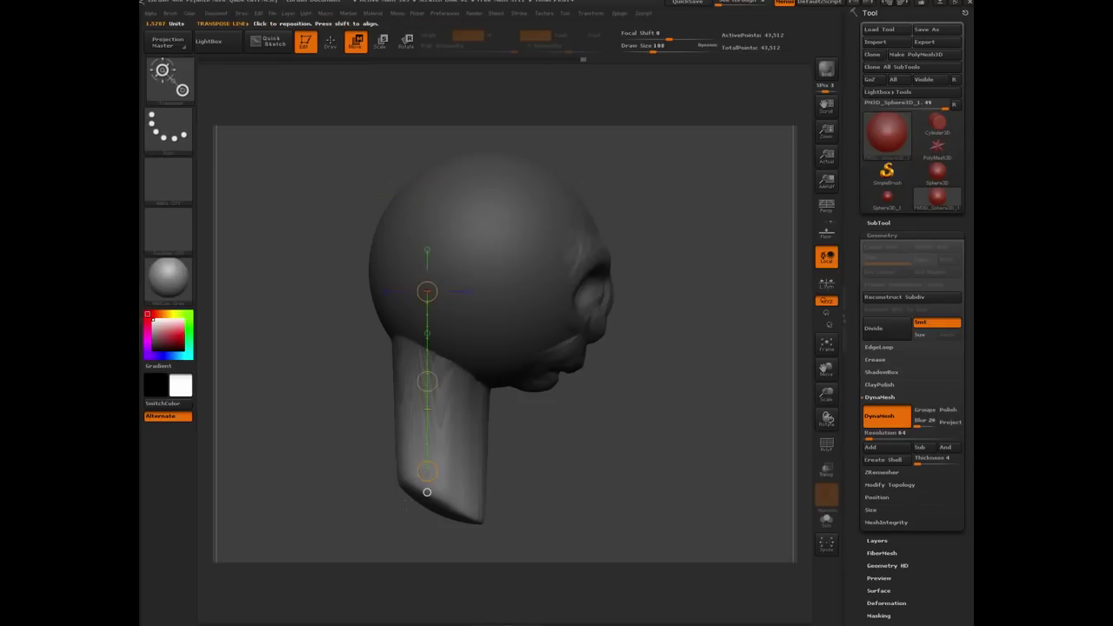
{"action": "left_click_drag", "start_coordinate": [492, 288], "coordinate": [633, 459]}
{"action": "left_click_drag", "start_coordinate": [333, 442], "coordinate": [318, 421]}
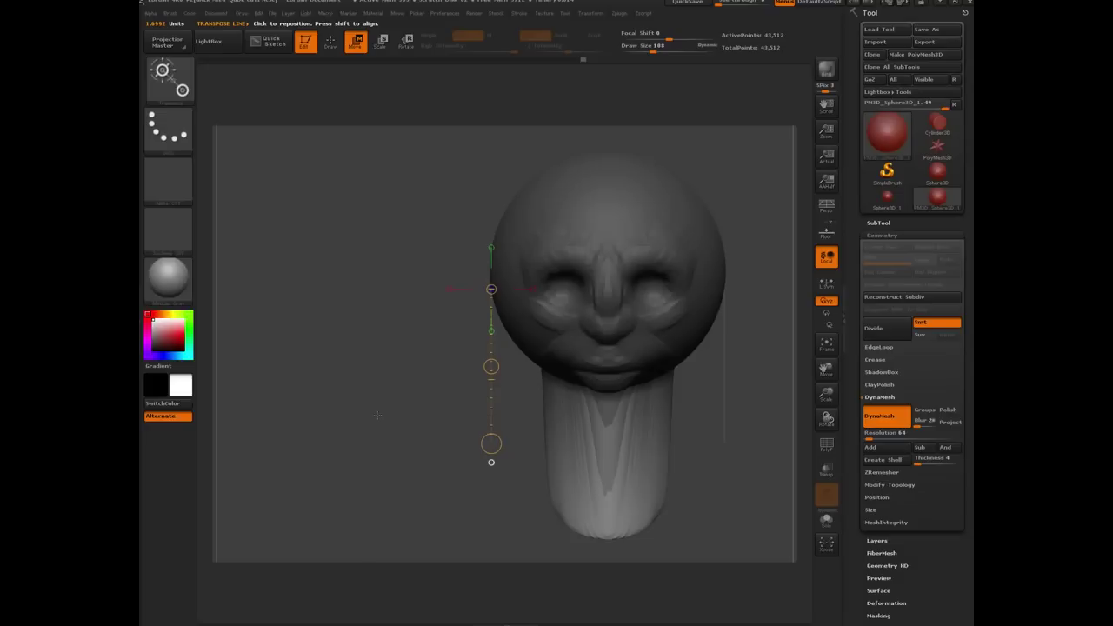
Return to Draw mode and clear the mask from the whole model
{"action": "key", "text": "q"}
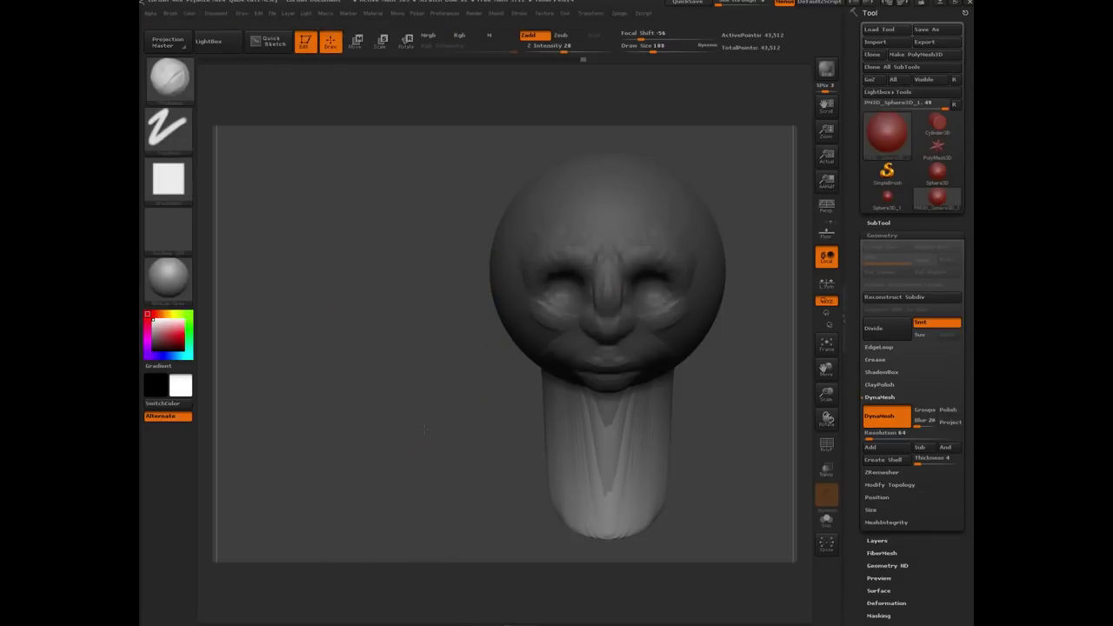
{"action": "mouse_move", "coordinate": [425, 429]}
{"action": "left_mouse_down"}
{"action": "mouse_move", "coordinate": [442, 412]}
{"action": "mouse_move", "coordinate": [373, 426]}
{"action": "mouse_move", "coordinate": [327, 253]}
{"action": "left_mouse_up"}
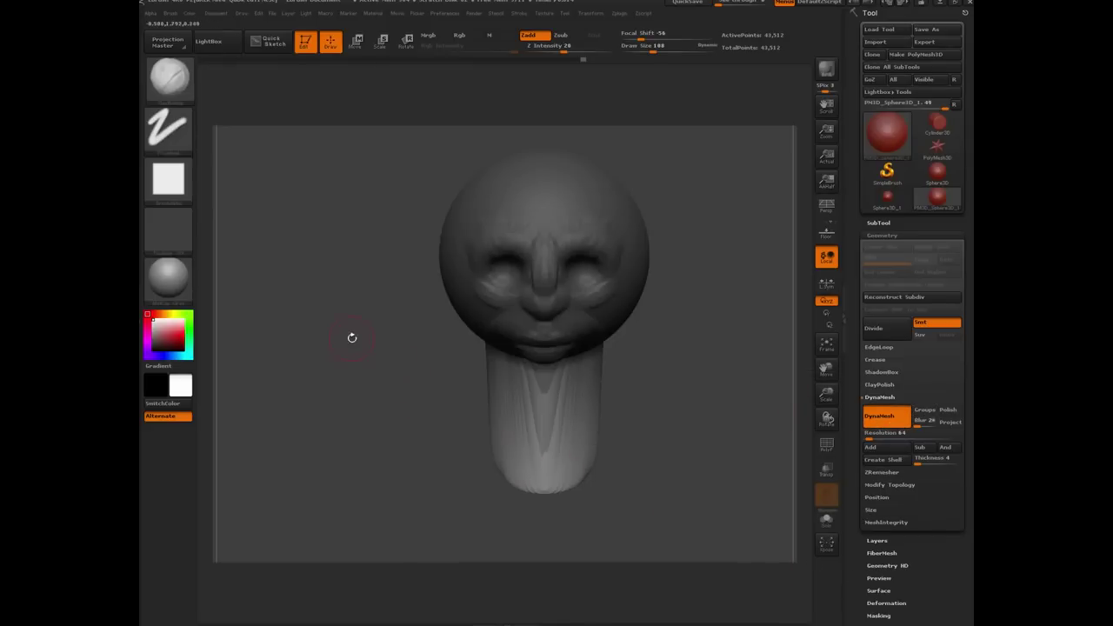
{"action": "left_click_drag", "start_coordinate": [343, 327], "coordinate": [342, 319]}
{"action": "mouse_move", "coordinate": [345, 311]}
{"action": "left_mouse_down"}
{"action": "mouse_move", "coordinate": [527, 392]}
{"action": "mouse_move", "coordinate": [435, 387]}
{"action": "left_mouse_up"}
{"action": "key", "text": "ctrl"}
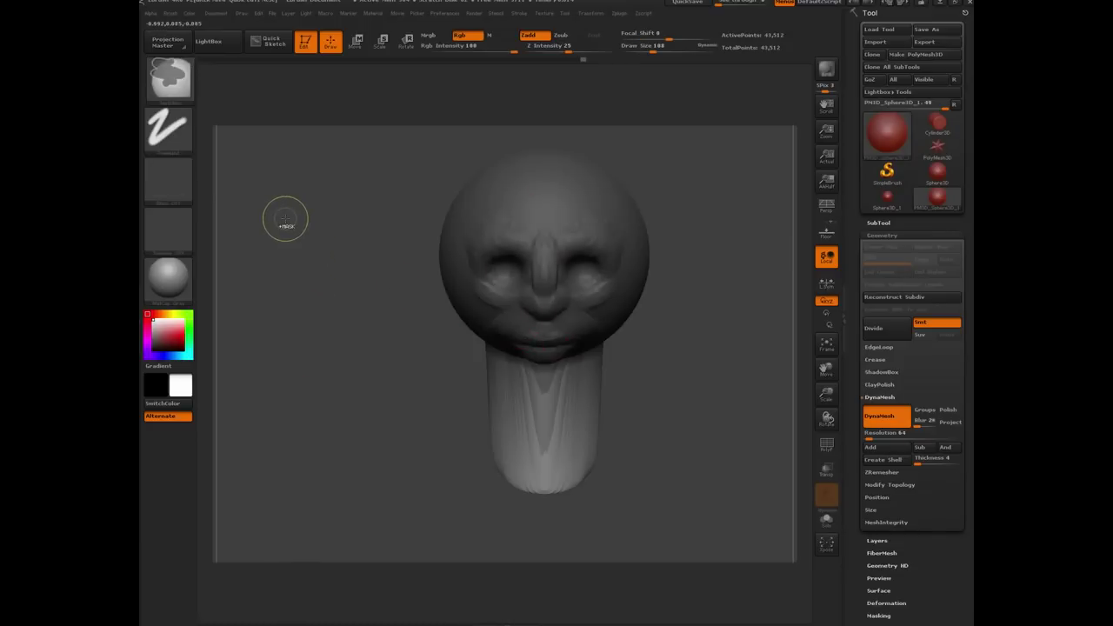
{"action": "mouse_move", "coordinate": [282, 221]}
{"action": "left_mouse_down", "text": "ctrl"}
{"action": "mouse_move", "coordinate": [348, 366]}
{"action": "mouse_move", "coordinate": [356, 415]}
{"action": "left_mouse_up", "text": "ctrl"}
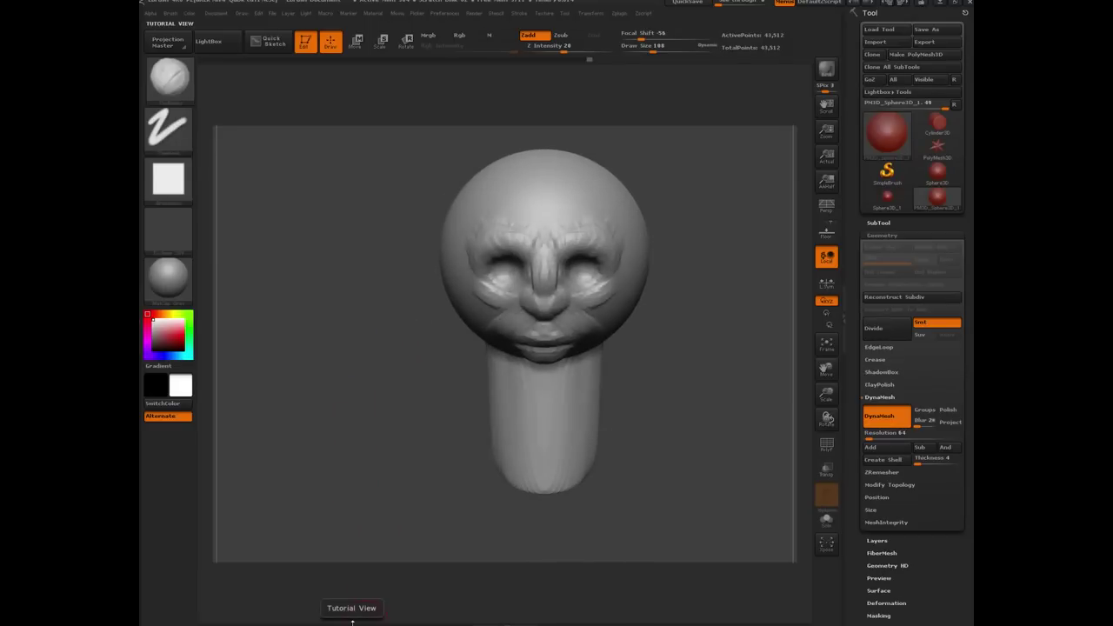
Display the wireframe and update the DynaMesh to even out the stretched polygons along the neck
{"action": "key", "text": "shift+f"}
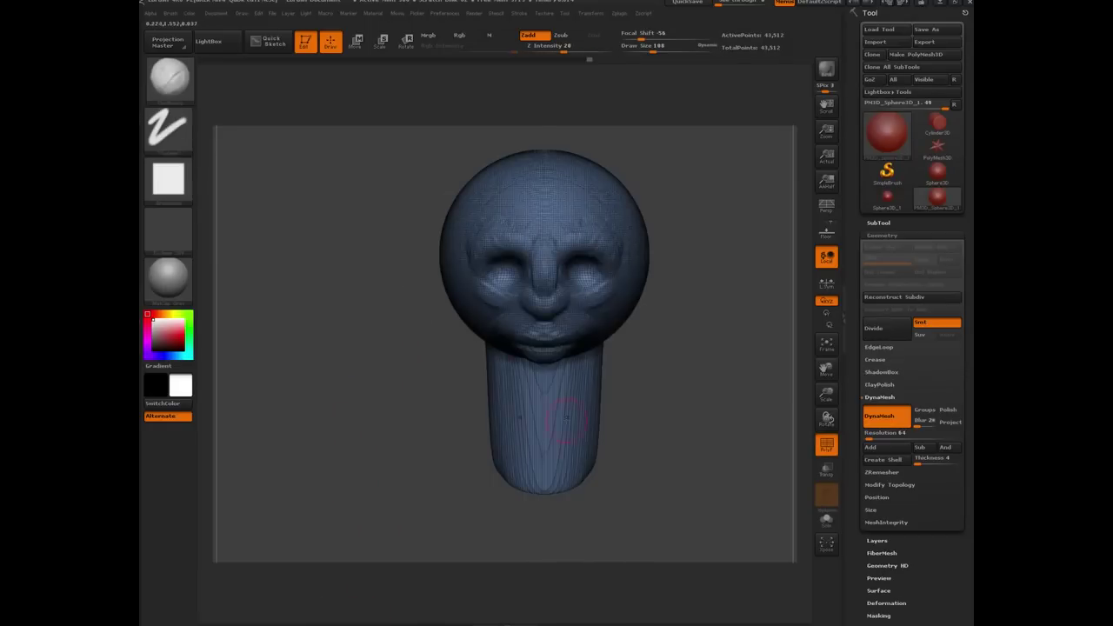
{"action": "left_click_drag", "start_coordinate": [381, 398], "coordinate": [426, 372]}
{"action": "left_click_drag", "start_coordinate": [546, 206], "coordinate": [437, 293]}
{"action": "left_click_drag", "start_coordinate": [438, 360], "coordinate": [372, 372]}
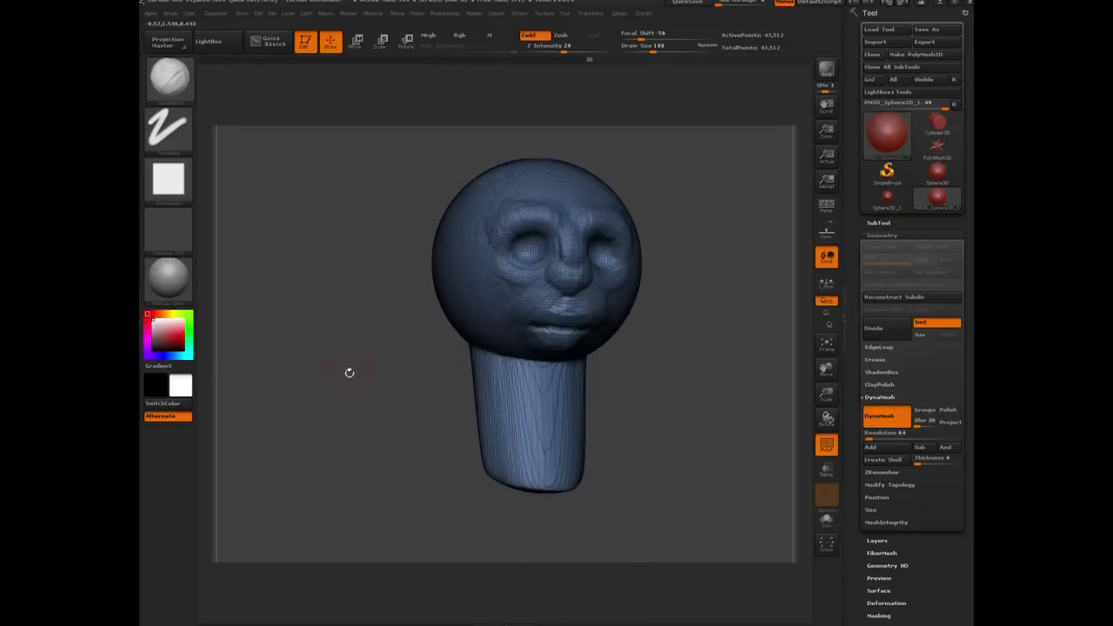
{"action": "left_click_drag", "start_coordinate": [287, 224], "coordinate": [358, 416], "text": "ctrl"}
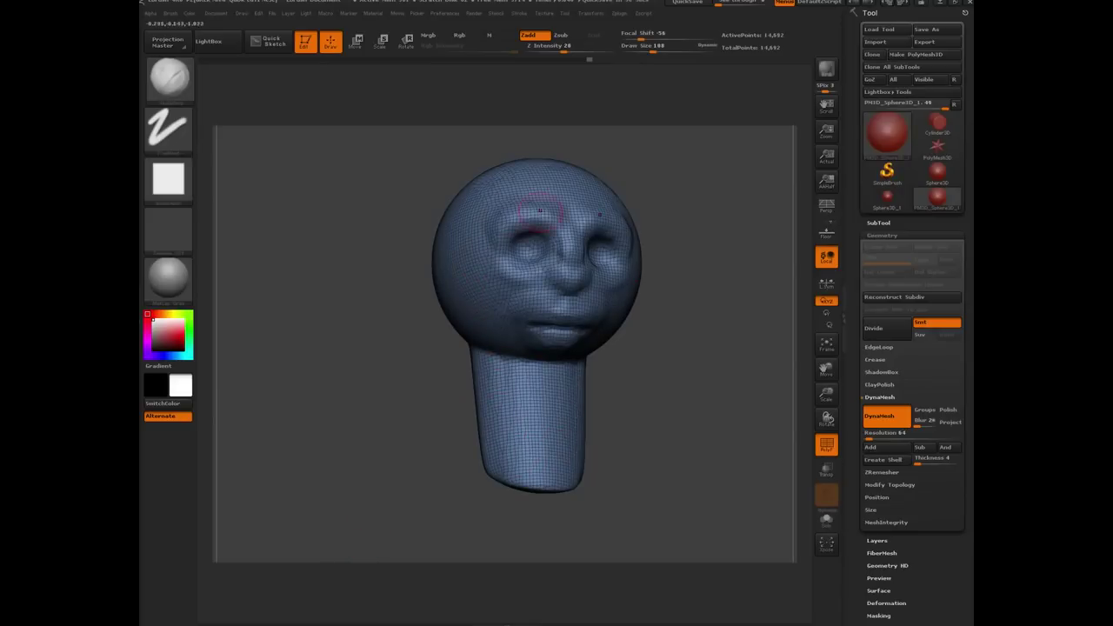
Inspect the polygon distribution on the remeshed head and neck from the front and both sides
{"action": "left_click_drag", "start_coordinate": [384, 391], "coordinate": [304, 391]}
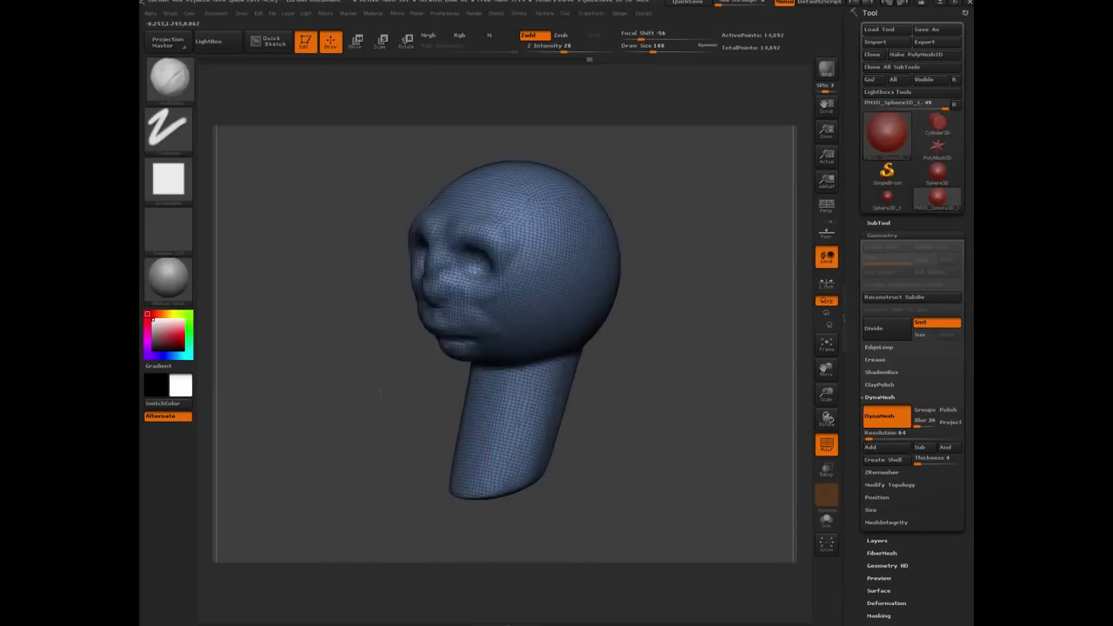
{"action": "left_click_drag", "start_coordinate": [412, 410], "coordinate": [339, 407]}
{"action": "left_click_drag", "start_coordinate": [538, 419], "coordinate": [609, 417]}
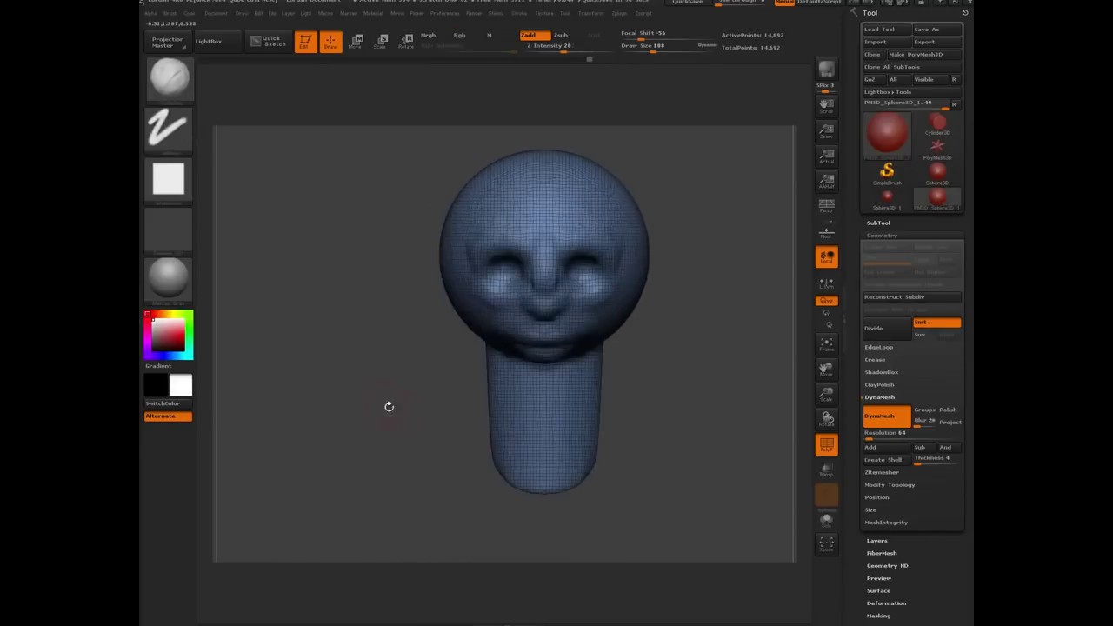
{"action": "left_click_drag", "start_coordinate": [389, 406], "coordinate": [496, 460]}
{"action": "mouse_move", "coordinate": [374, 419]}
{"action": "left_mouse_down"}
{"action": "mouse_move", "coordinate": [350, 409]}
{"action": "mouse_move", "coordinate": [403, 432]}
{"action": "mouse_move", "coordinate": [387, 383]}
{"action": "mouse_move", "coordinate": [434, 374]}
{"action": "mouse_move", "coordinate": [533, 389]}
{"action": "left_mouse_up"}
{"action": "left_click_drag", "start_coordinate": [340, 399], "coordinate": [355, 415], "text": "alt"}
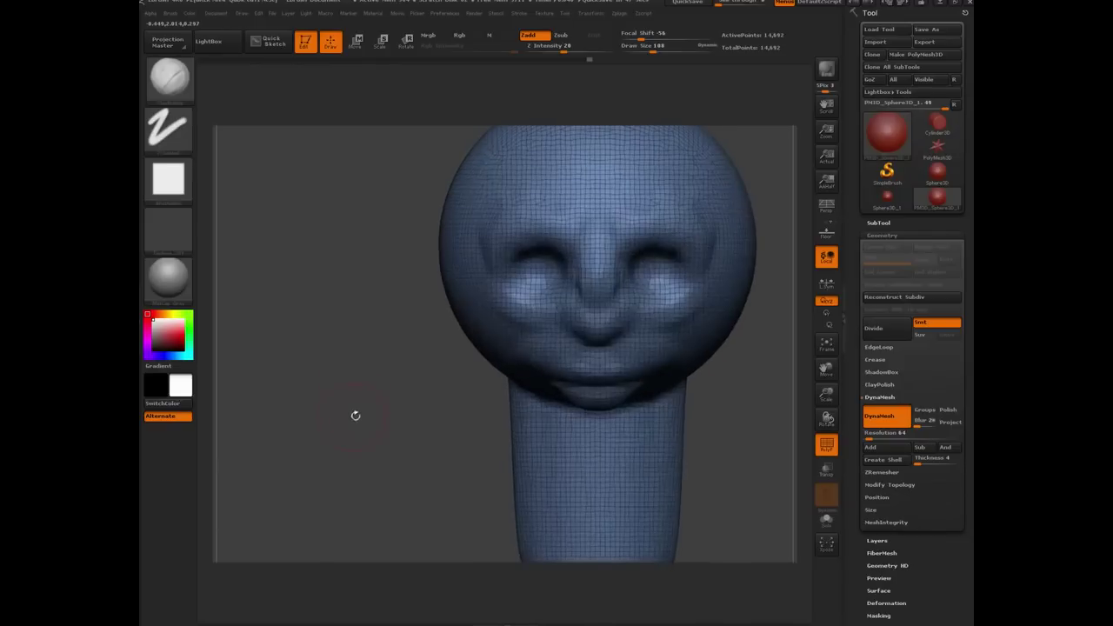
{"action": "mouse_move", "coordinate": [416, 456]}
{"action": "left_mouse_down", "text": "alt"}
{"action": "mouse_move", "coordinate": [375, 392]}
{"action": "mouse_move", "coordinate": [363, 417]}
{"action": "mouse_move", "coordinate": [442, 445]}
{"action": "left_mouse_up", "text": "alt"}
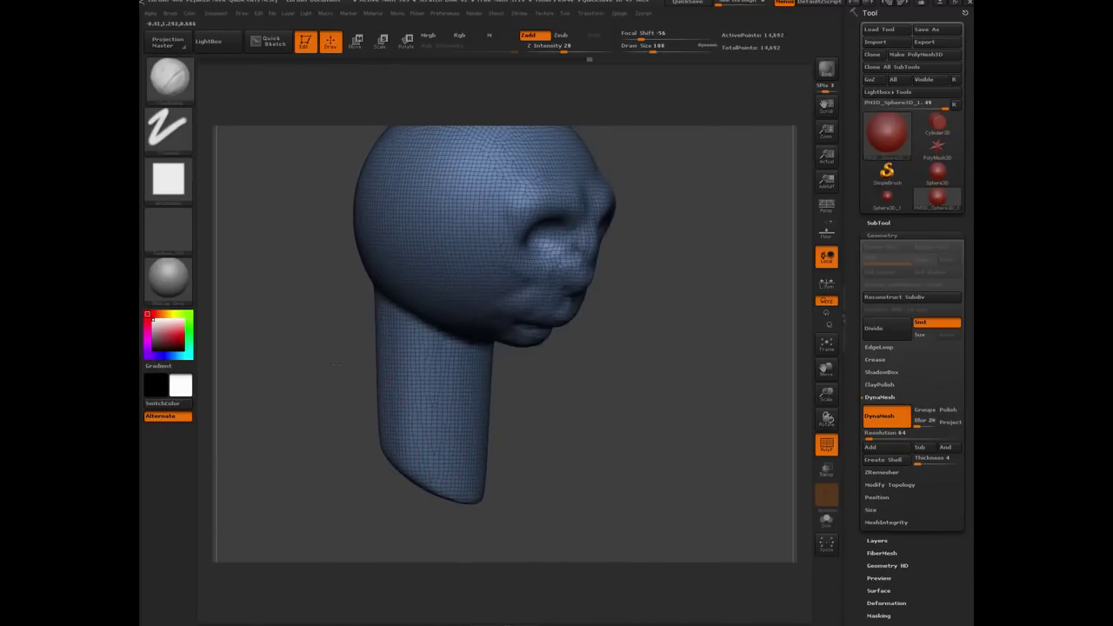
{"action": "left_click_drag", "start_coordinate": [337, 365], "coordinate": [422, 395]}
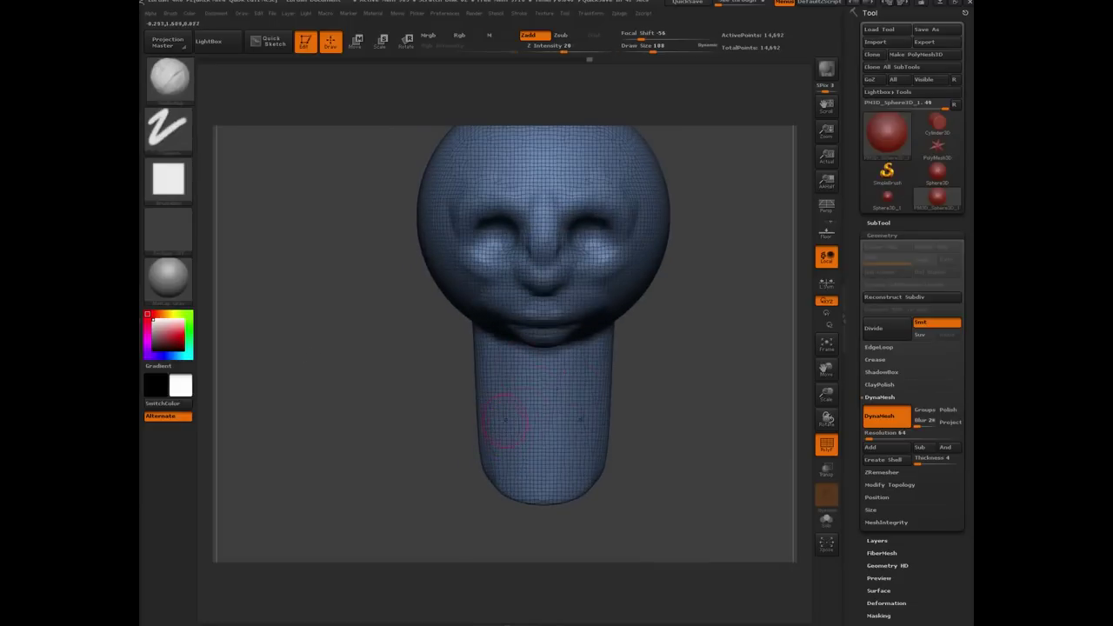
Undo the DynaMesh update to compare the neck's polygons, then restore the remeshed version
{"action": "key", "text": "ctrl+z"}
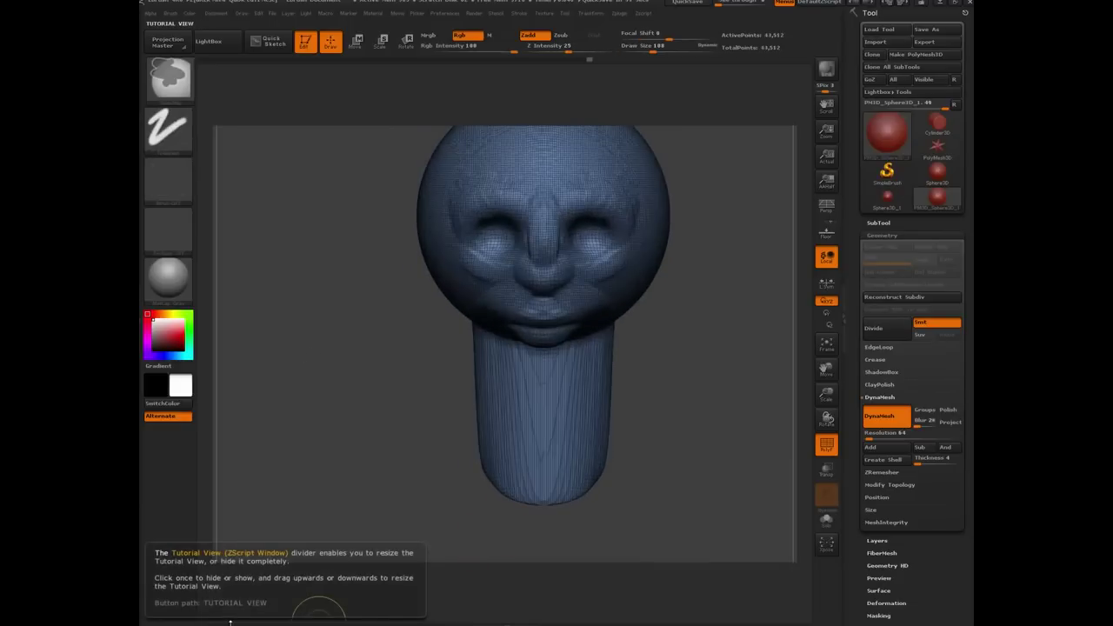
{"action": "mouse_move", "coordinate": [394, 403]}
{"action": "left_mouse_down"}
{"action": "mouse_move", "coordinate": [531, 404]}
{"action": "mouse_move", "coordinate": [387, 394]}
{"action": "mouse_move", "coordinate": [440, 379]}
{"action": "mouse_move", "coordinate": [429, 386]}
{"action": "left_mouse_up"}
{"action": "mouse_move", "coordinate": [516, 422]}
{"action": "left_mouse_down"}
{"action": "mouse_move", "coordinate": [520, 461]}
{"action": "mouse_move", "coordinate": [500, 378]}
{"action": "mouse_move", "coordinate": [522, 456]}
{"action": "mouse_move", "coordinate": [513, 391]}
{"action": "mouse_move", "coordinate": [483, 421]}
{"action": "mouse_move", "coordinate": [532, 426]}
{"action": "left_mouse_up"}
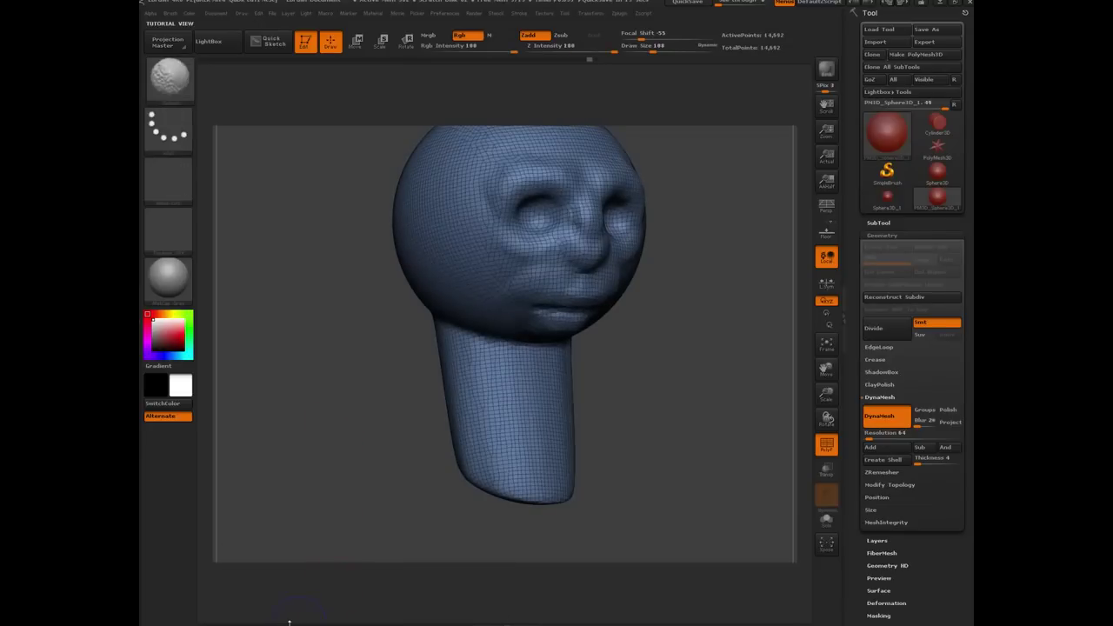
Hide the wireframe and build up clay along the front and base of the neck
{"action": "key", "text": "shift+f"}
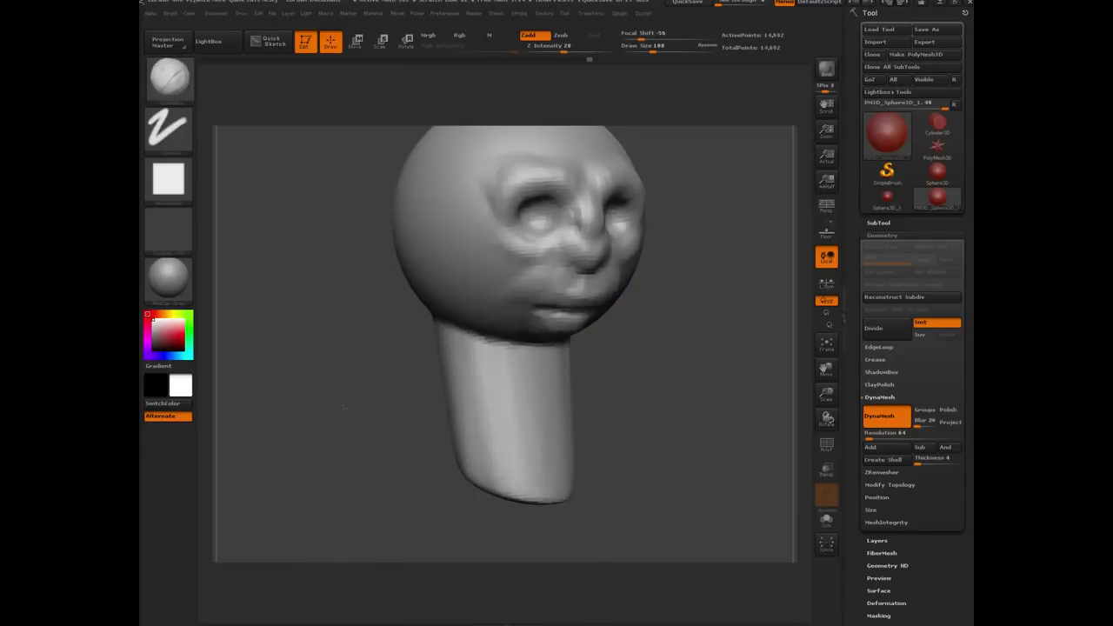
{"action": "mouse_move", "coordinate": [344, 407]}
{"action": "left_mouse_down", "text": "shift"}
{"action": "mouse_move", "coordinate": [353, 468]}
{"action": "mouse_move", "coordinate": [368, 452]}
{"action": "left_mouse_up", "text": "shift"}
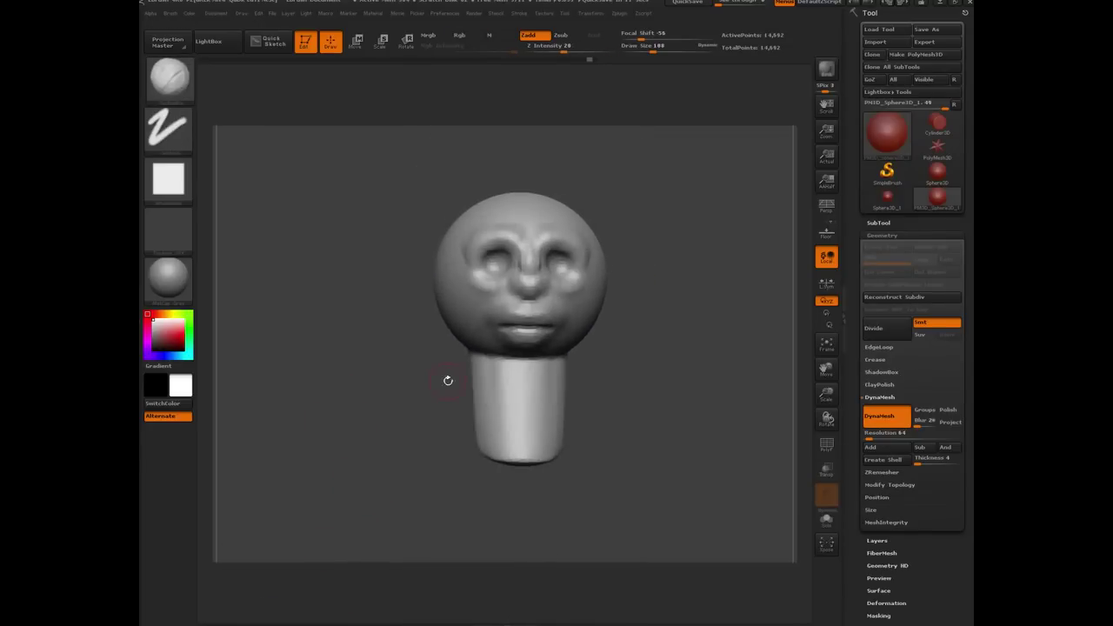
{"action": "mouse_move", "coordinate": [483, 358]}
{"action": "left_mouse_down"}
{"action": "mouse_move", "coordinate": [517, 427]}
{"action": "mouse_move", "coordinate": [506, 448]}
{"action": "mouse_move", "coordinate": [489, 443]}
{"action": "left_mouse_up"}
{"action": "mouse_move", "coordinate": [366, 415]}
{"action": "left_mouse_down"}
{"action": "mouse_move", "coordinate": [330, 392]}
{"action": "mouse_move", "coordinate": [369, 380]}
{"action": "mouse_move", "coordinate": [355, 346]}
{"action": "mouse_move", "coordinate": [325, 348]}
{"action": "mouse_move", "coordinate": [443, 264]}
{"action": "mouse_move", "coordinate": [490, 250]}
{"action": "mouse_move", "coordinate": [521, 309]}
{"action": "left_mouse_up"}
Enlarge the brush to a draw size of 120 and build up clay strokes over the side and back of the head
{"action": "key", "text": "bracketright"}
{"action": "key", "text": "bracketright"}
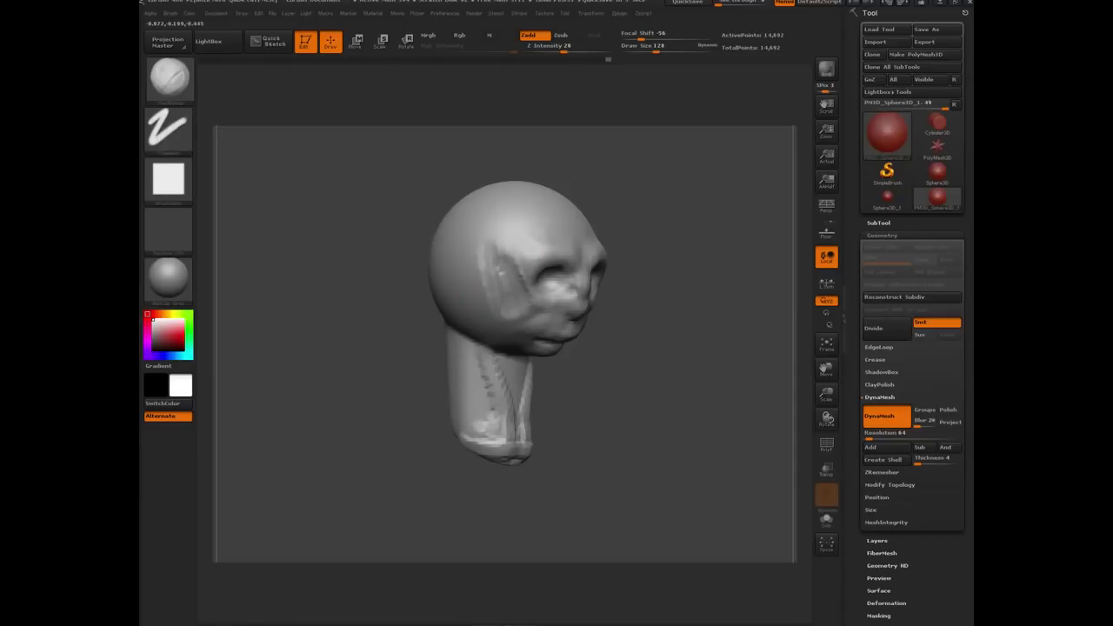
{"action": "mouse_move", "coordinate": [494, 263]}
{"action": "left_mouse_down"}
{"action": "mouse_move", "coordinate": [488, 314]}
{"action": "mouse_move", "coordinate": [473, 322]}
{"action": "left_mouse_up"}
{"action": "mouse_move", "coordinate": [347, 309]}
{"action": "left_mouse_down"}
{"action": "mouse_move", "coordinate": [383, 308]}
{"action": "mouse_move", "coordinate": [382, 334]}
{"action": "left_mouse_up"}
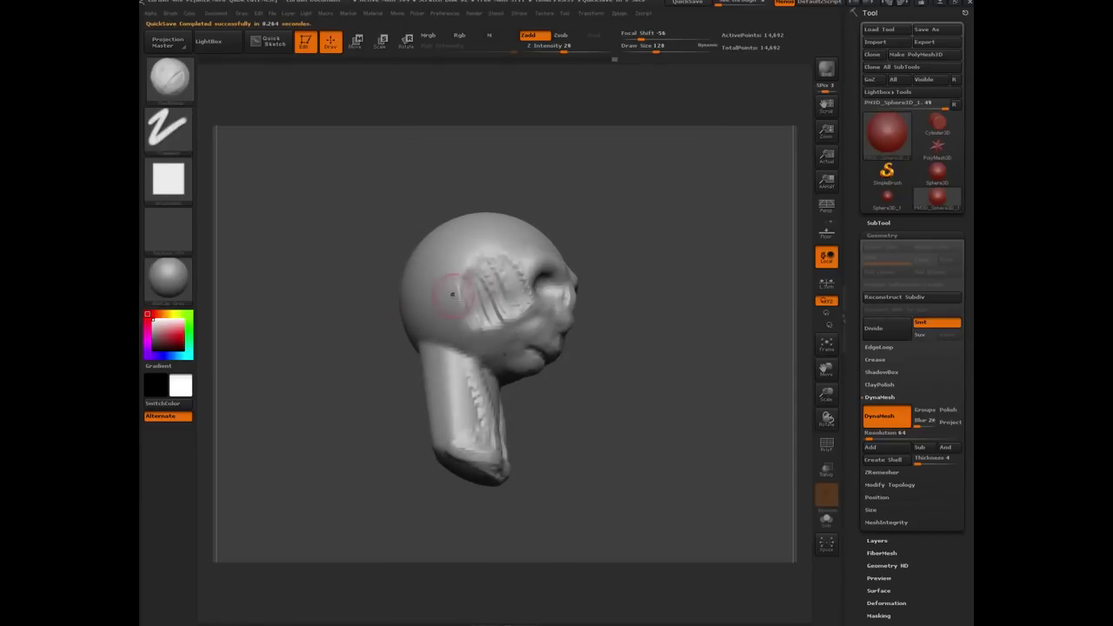
{"action": "mouse_move", "coordinate": [453, 293]}
{"action": "left_mouse_down"}
{"action": "mouse_move", "coordinate": [461, 254]}
{"action": "mouse_move", "coordinate": [452, 305]}
{"action": "mouse_move", "coordinate": [475, 325]}
{"action": "mouse_move", "coordinate": [511, 320]}
{"action": "mouse_move", "coordinate": [479, 332]}
{"action": "mouse_move", "coordinate": [447, 303]}
{"action": "left_mouse_up"}
{"action": "left_click_drag", "start_coordinate": [380, 284], "coordinate": [356, 307]}
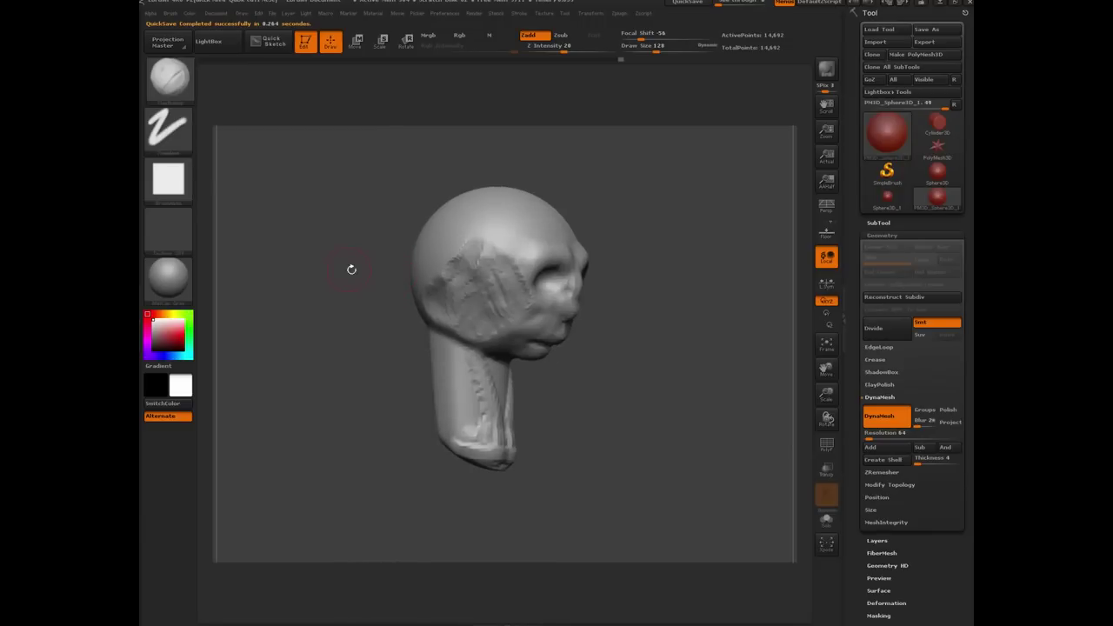
{"action": "mouse_move", "coordinate": [353, 287]}
{"action": "left_mouse_down"}
{"action": "mouse_move", "coordinate": [460, 252]}
{"action": "mouse_move", "coordinate": [443, 269]}
{"action": "left_mouse_up"}
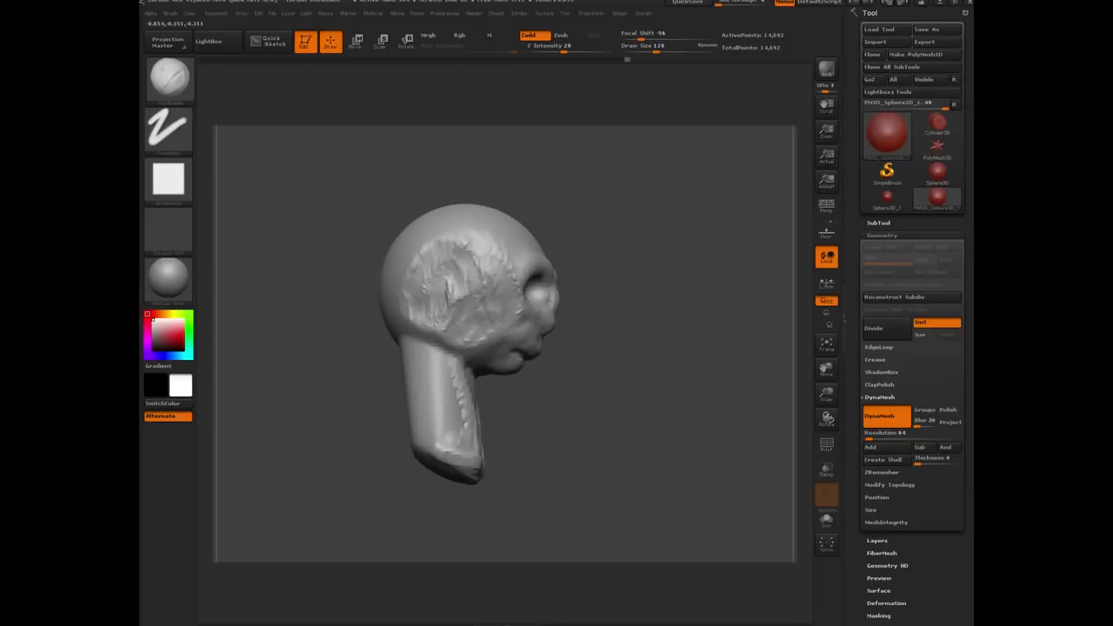
{"action": "mouse_move", "coordinate": [332, 210]}
{"action": "left_mouse_down"}
{"action": "mouse_move", "coordinate": [342, 281]}
{"action": "mouse_move", "coordinate": [409, 265]}
{"action": "mouse_move", "coordinate": [434, 233]}
{"action": "left_mouse_up"}
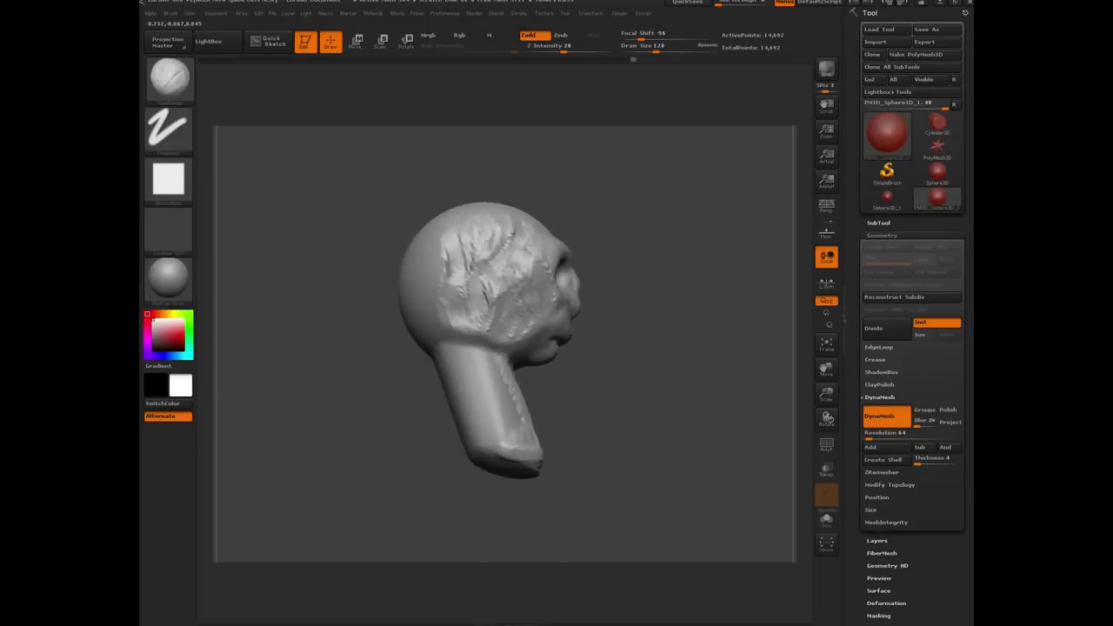
Sculpt long clay strokes down the sides of the neck to add muscle mass
{"action": "left_click_drag", "start_coordinate": [373, 306], "coordinate": [395, 302]}
{"action": "left_click_drag", "start_coordinate": [461, 352], "coordinate": [487, 426]}
{"action": "mouse_move", "coordinate": [436, 399]}
{"action": "left_mouse_down"}
{"action": "mouse_move", "coordinate": [408, 404]}
{"action": "mouse_move", "coordinate": [425, 419]}
{"action": "left_mouse_up"}
{"action": "mouse_move", "coordinate": [473, 362]}
{"action": "left_mouse_down"}
{"action": "mouse_move", "coordinate": [455, 441]}
{"action": "mouse_move", "coordinate": [491, 454]}
{"action": "mouse_move", "coordinate": [437, 470]}
{"action": "mouse_move", "coordinate": [487, 461]}
{"action": "left_mouse_up"}
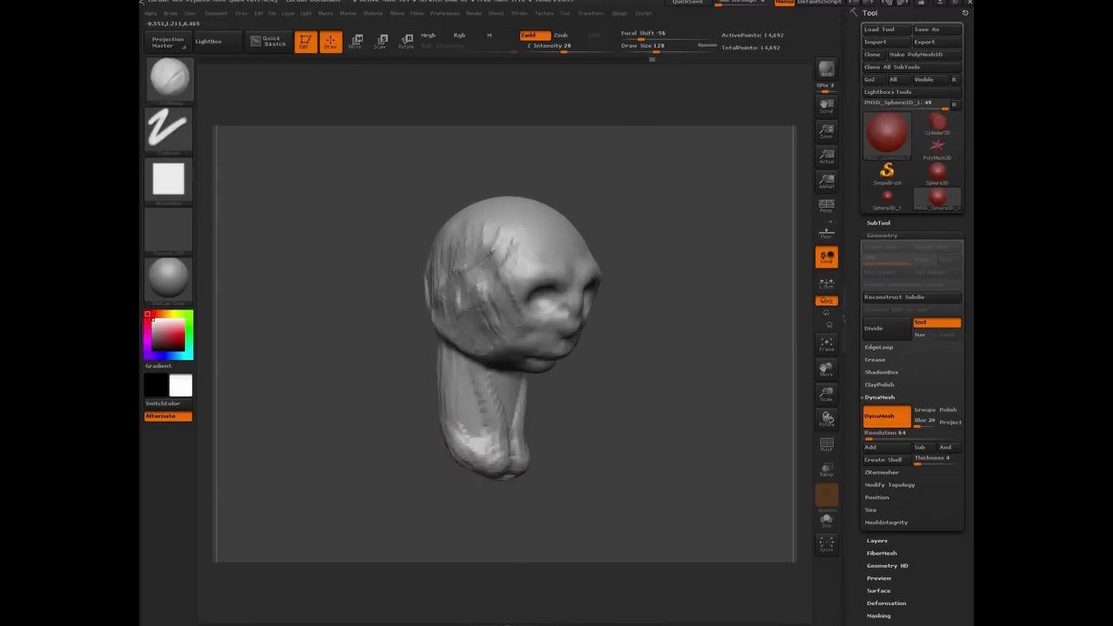
{"action": "mouse_move", "coordinate": [416, 449]}
{"action": "left_mouse_down"}
{"action": "mouse_move", "coordinate": [330, 385]}
{"action": "mouse_move", "coordinate": [385, 368]}
{"action": "mouse_move", "coordinate": [347, 382]}
{"action": "left_mouse_up"}
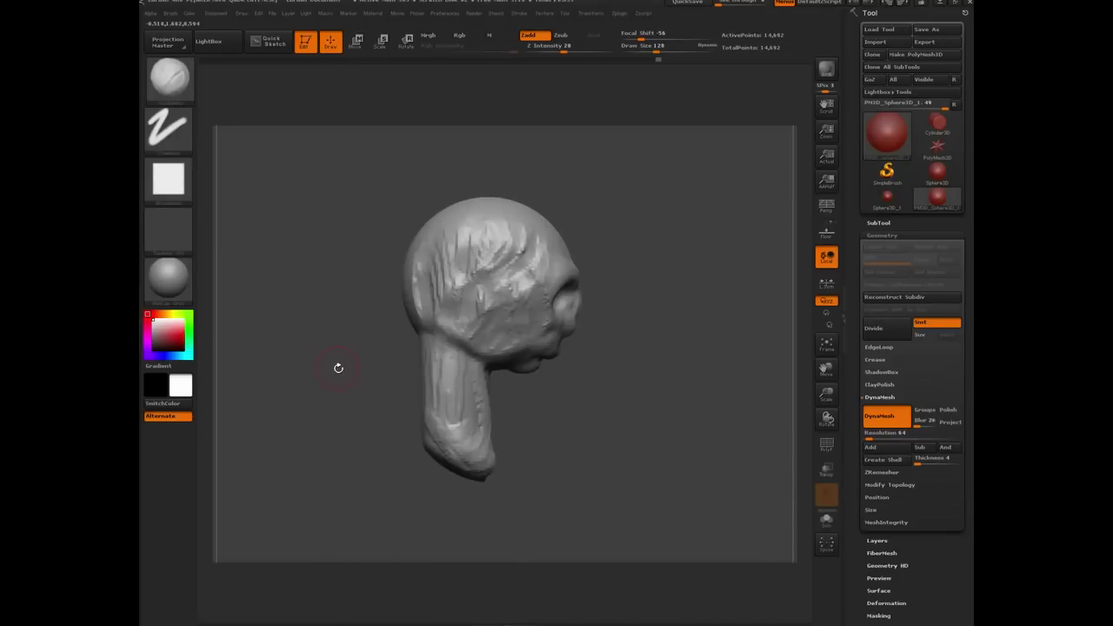
Reshape the head's profile with an enlarged Move brush, pulling out the chin and adjusting the forehead and crown
{"action": "key", "text": "b"}
{"action": "key", "text": "m"}
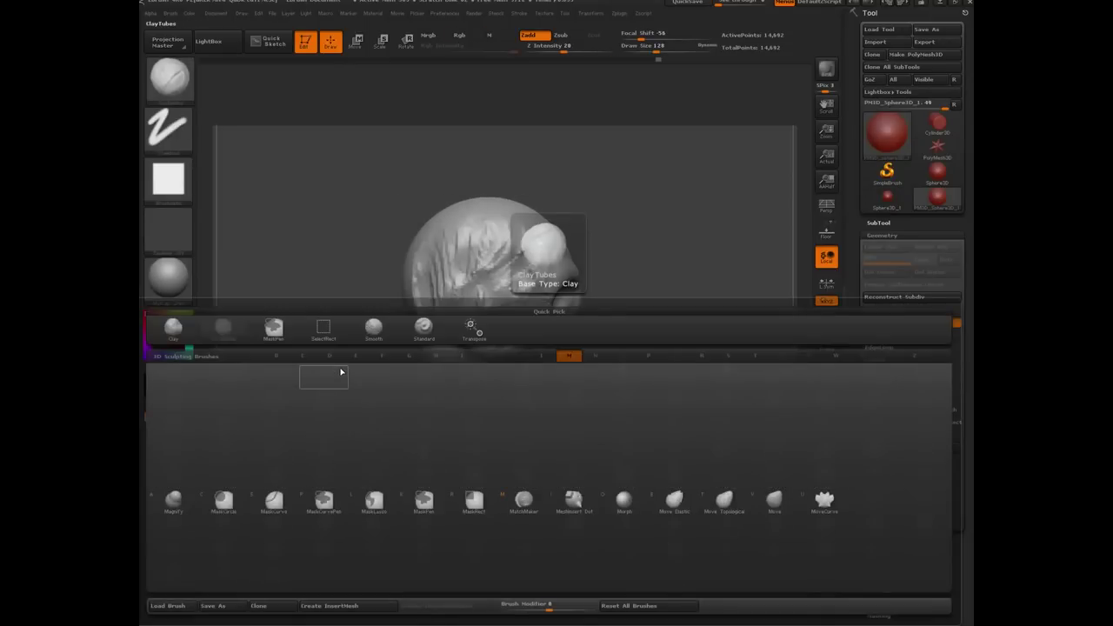
{"action": "key", "text": "v"}
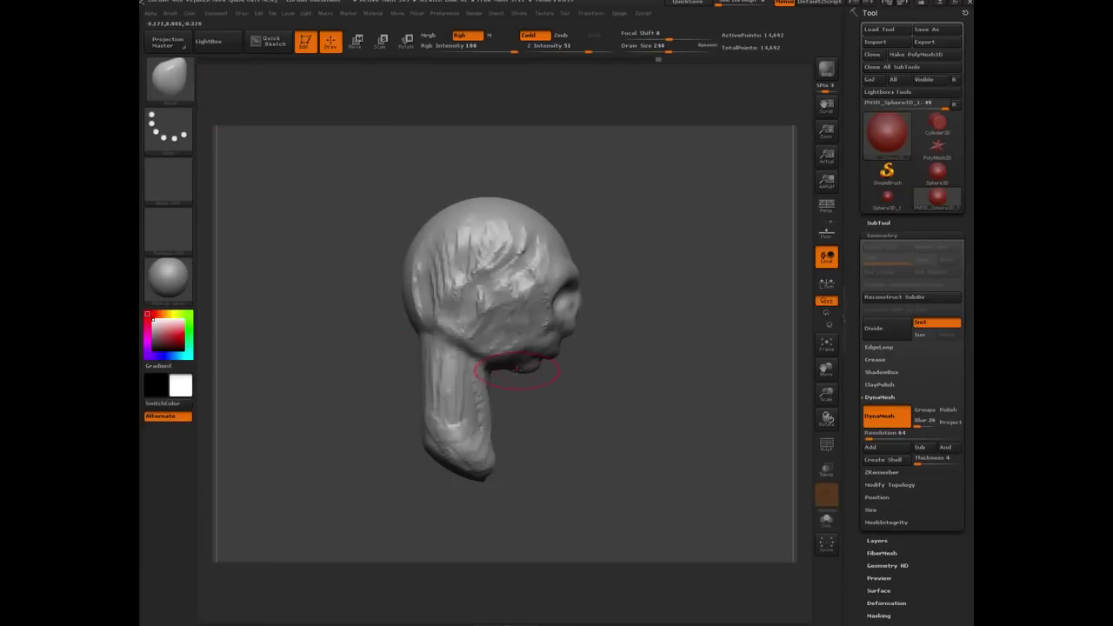
{"action": "mouse_move", "coordinate": [515, 372]}
{"action": "left_mouse_down"}
{"action": "mouse_move", "coordinate": [531, 399]}
{"action": "mouse_move", "coordinate": [557, 369]}
{"action": "left_mouse_up"}
{"action": "key", "text": "bracketright"}
{"action": "mouse_move", "coordinate": [566, 256]}
{"action": "left_mouse_down"}
{"action": "mouse_move", "coordinate": [576, 248]}
{"action": "mouse_move", "coordinate": [546, 215]}
{"action": "left_mouse_up"}
{"action": "left_click_drag", "start_coordinate": [477, 205], "coordinate": [474, 200]}
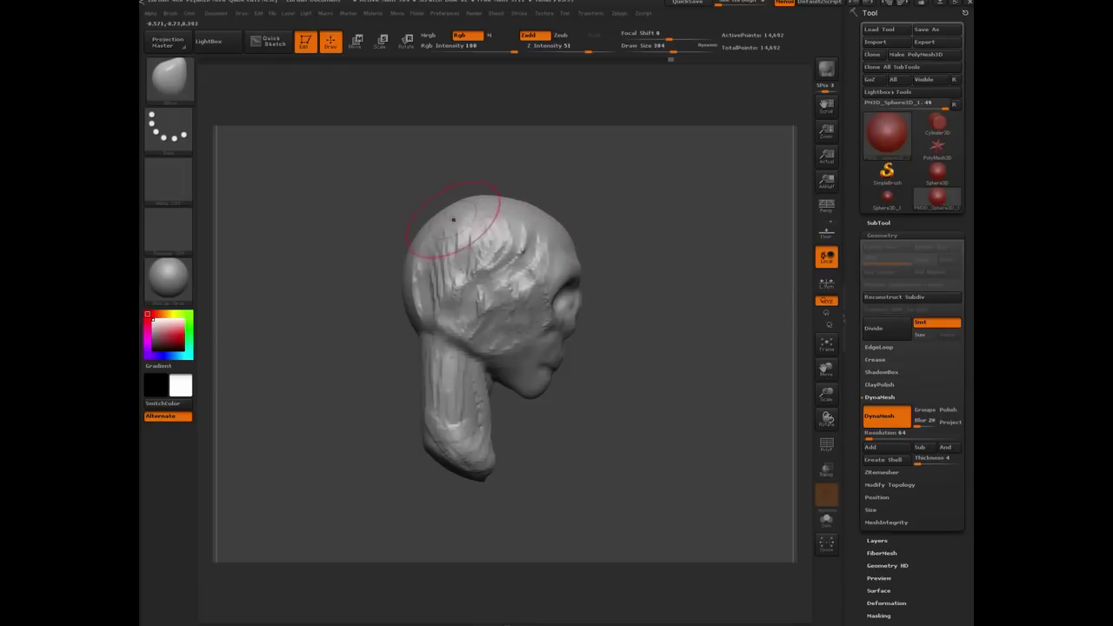
Flare out the base of the neck with the Move brush and pull the nose forward at draw size 204
{"action": "left_click_drag", "start_coordinate": [424, 409], "coordinate": [387, 449]}
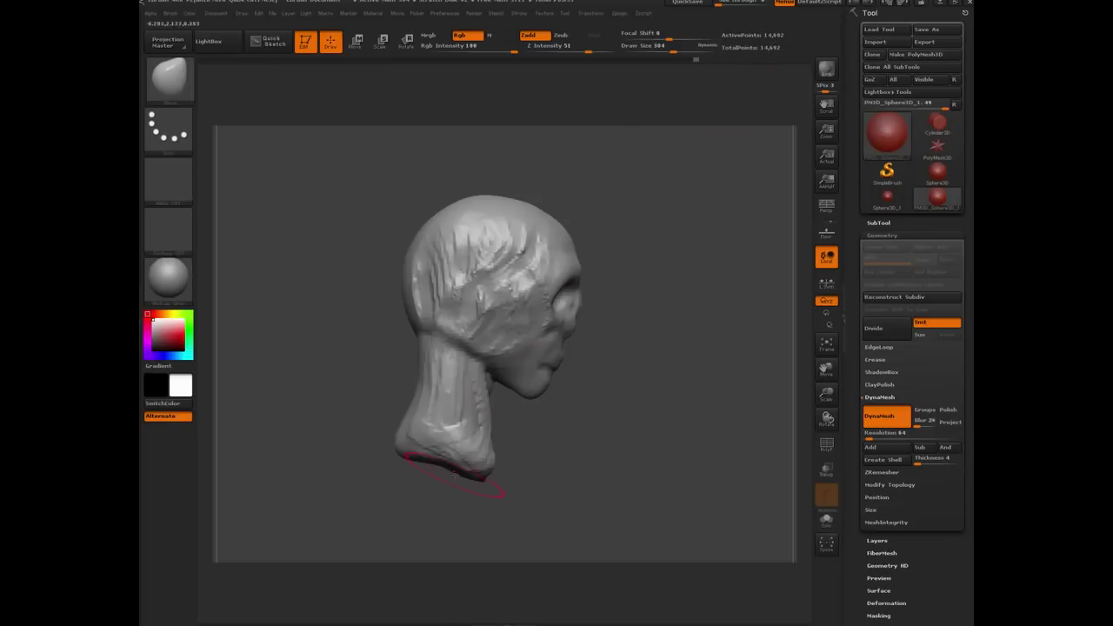
{"action": "left_click_drag", "start_coordinate": [477, 470], "coordinate": [488, 480]}
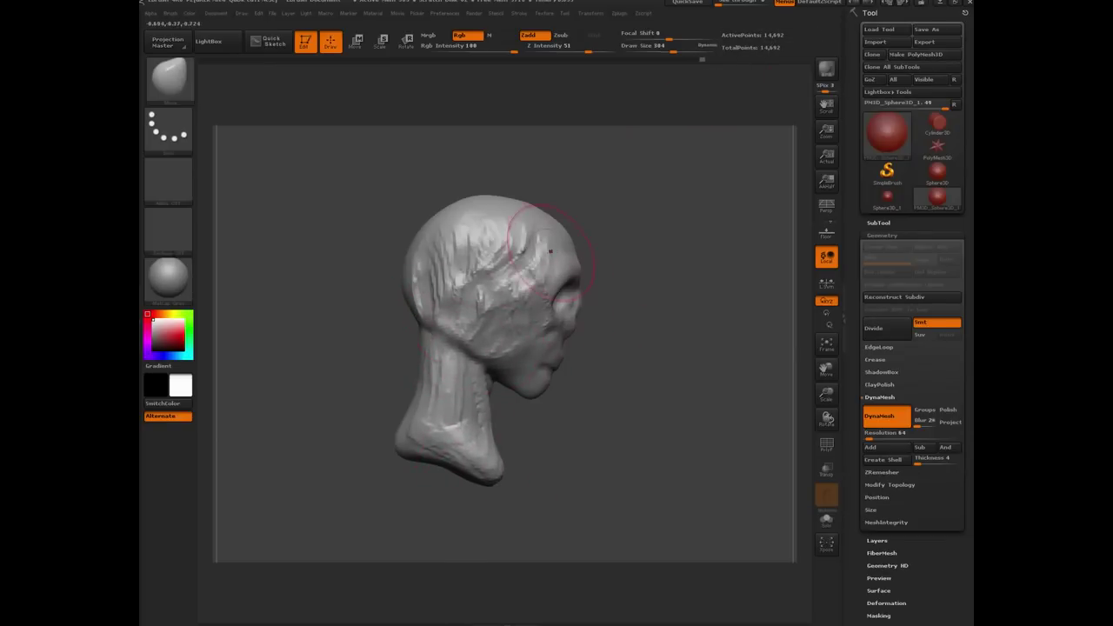
{"action": "left_click_drag", "start_coordinate": [560, 273], "coordinate": [557, 305]}
{"action": "key", "text": "bracketright"}
{"action": "left_click_drag", "start_coordinate": [552, 369], "coordinate": [543, 372]}
{"action": "mouse_move", "coordinate": [558, 329]}
{"action": "left_mouse_down"}
{"action": "mouse_move", "coordinate": [570, 309]}
{"action": "mouse_move", "coordinate": [573, 350]}
{"action": "left_mouse_up"}
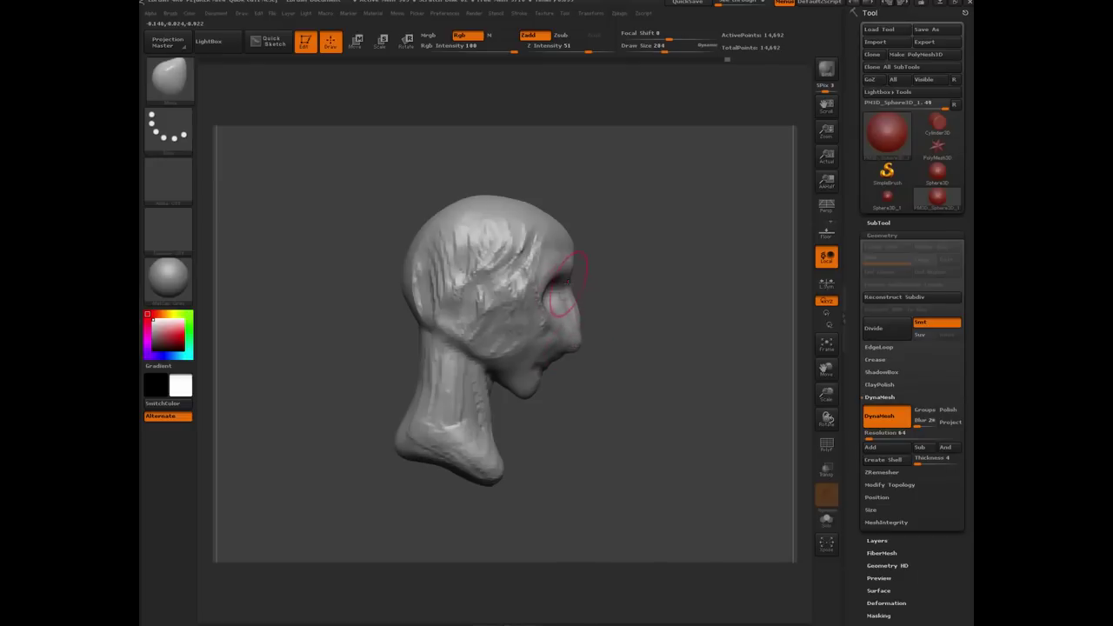
{"action": "left_click_drag", "start_coordinate": [568, 283], "coordinate": [588, 306]}
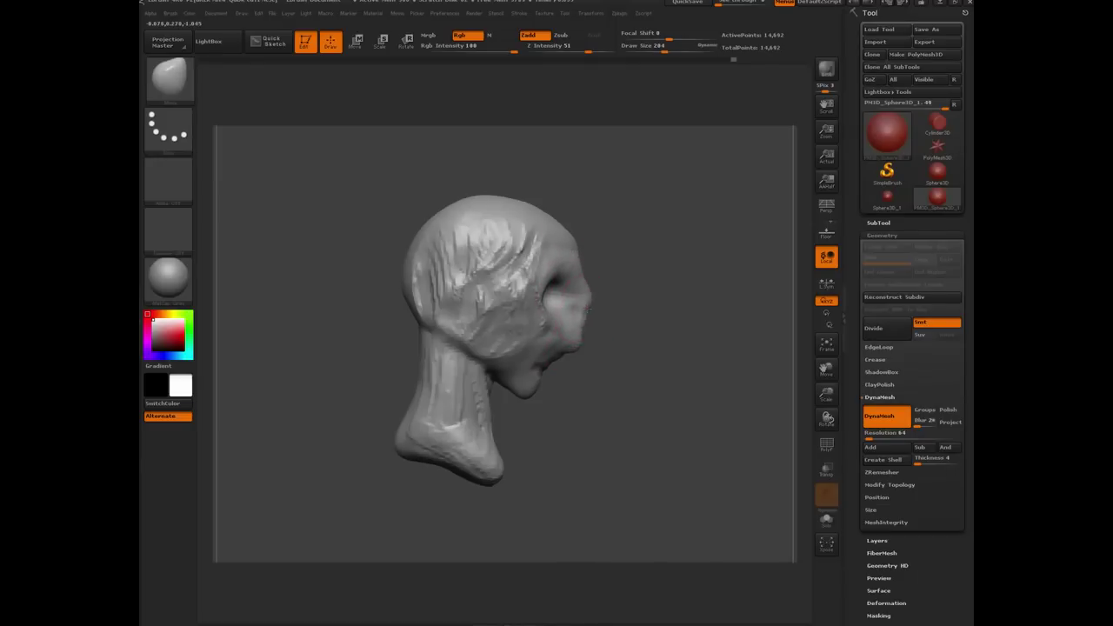
Smooth the side of the head around the cheek and jaw
{"action": "left_click_drag", "start_coordinate": [477, 355], "coordinate": [477, 359]}
{"action": "left_click_drag", "start_coordinate": [405, 367], "coordinate": [333, 353]}
{"action": "left_click_drag", "start_coordinate": [416, 374], "coordinate": [435, 311]}
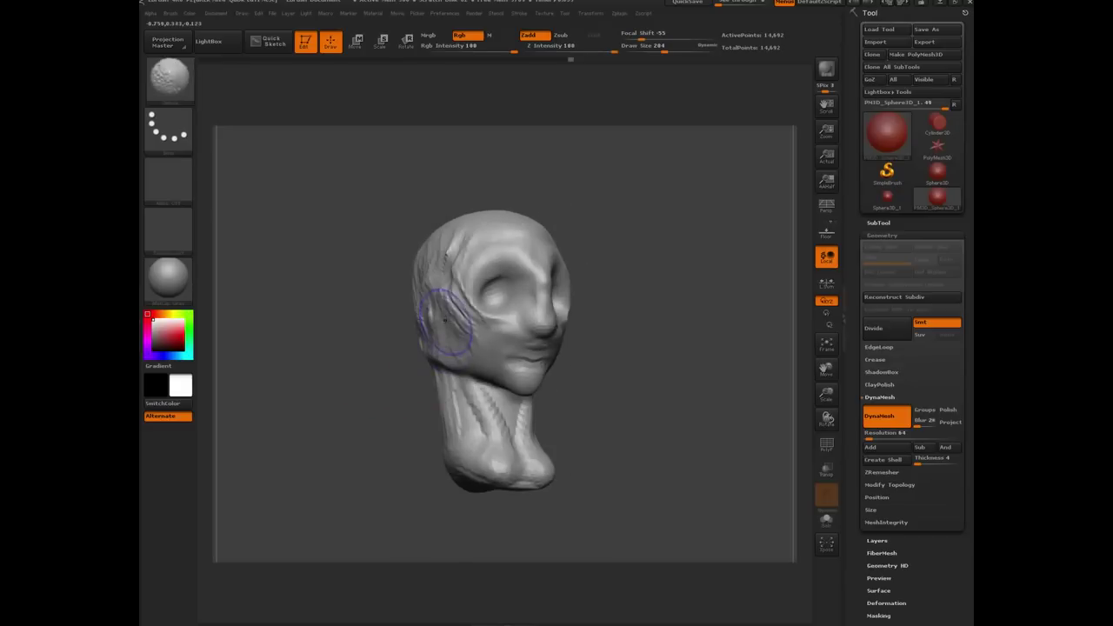
{"action": "left_click_drag", "start_coordinate": [373, 356], "coordinate": [356, 378]}
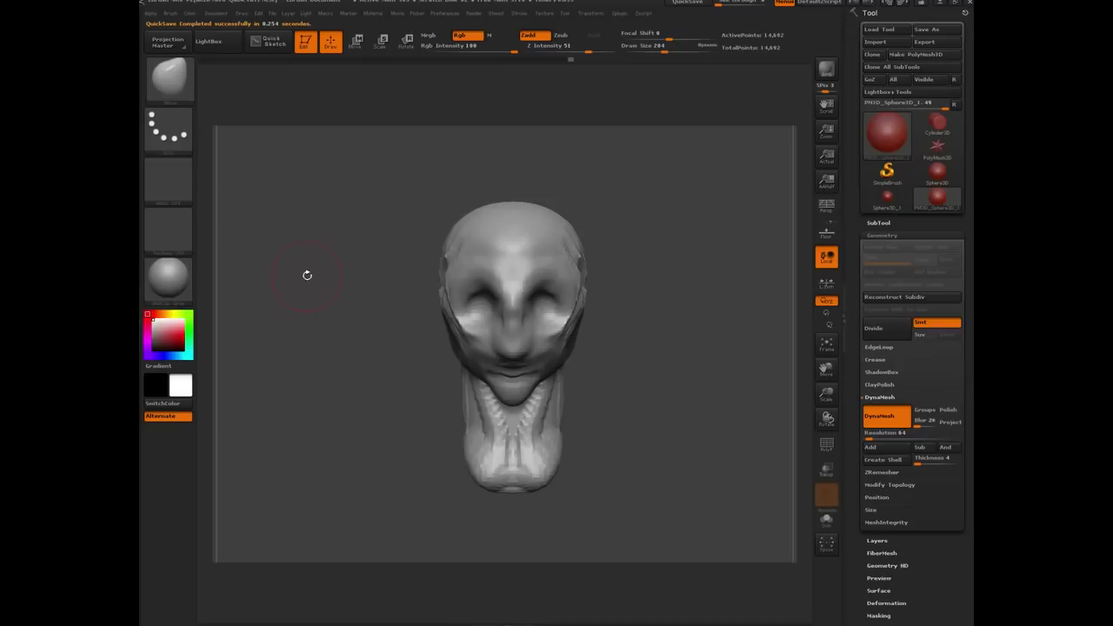
Look through the QuickSave project files in LightBox and close it again
{"action": "mouse_move", "coordinate": [307, 275]}
{"action": "left_mouse_down"}
{"action": "mouse_move", "coordinate": [313, 251]}
{"action": "mouse_move", "coordinate": [297, 277]}
{"action": "left_mouse_up"}
{"action": "key", "text": "comma"}
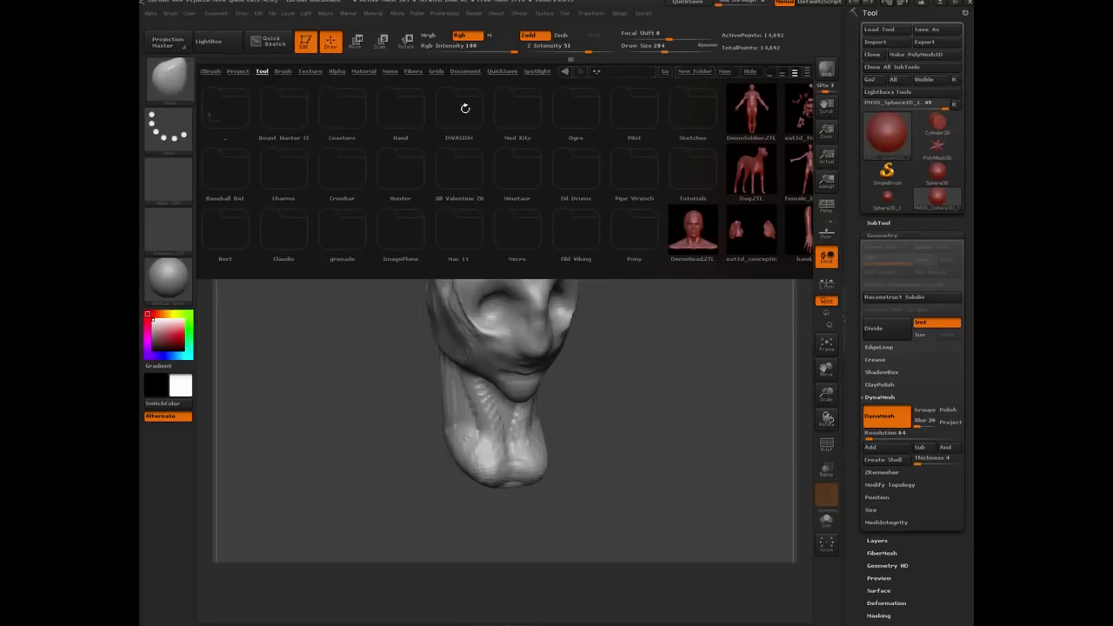
{"action": "left_click", "coordinate": [500, 71]}
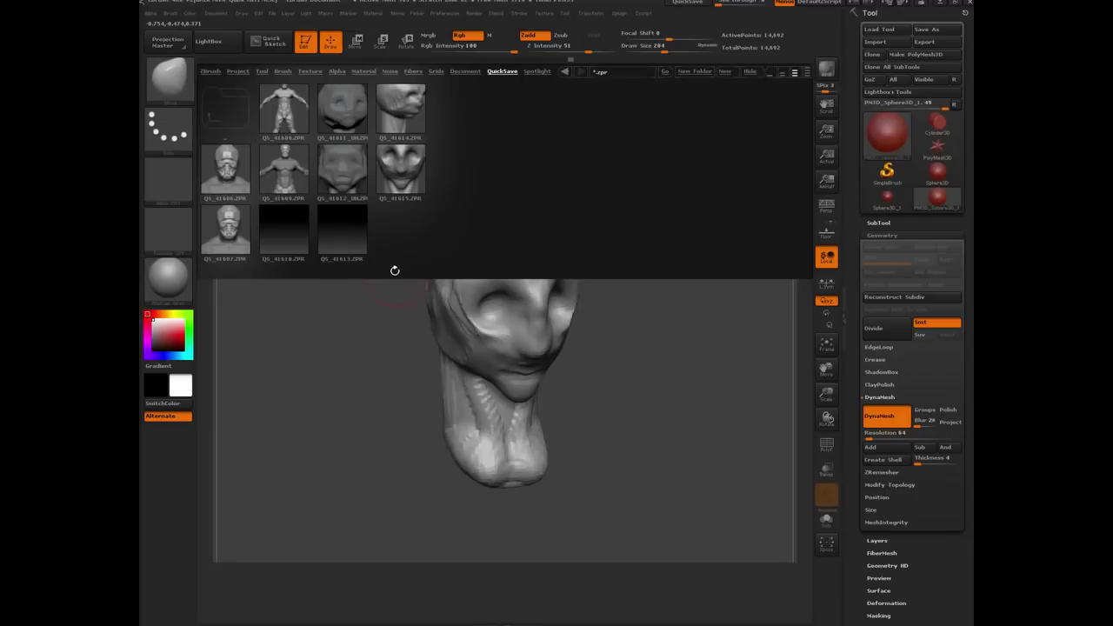
{"action": "key", "text": "comma"}
Reshape the jawline and chin with the Move brush at draw size 160
{"action": "left_click_drag", "start_coordinate": [331, 322], "coordinate": [380, 421]}
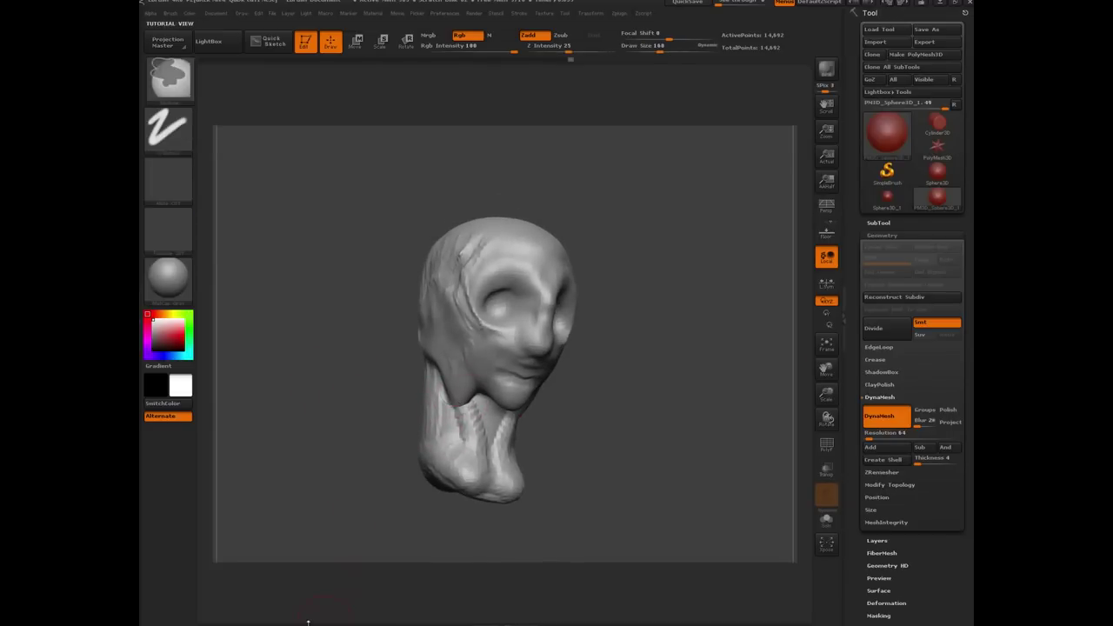
{"action": "left_click_drag", "start_coordinate": [341, 380], "coordinate": [327, 390]}
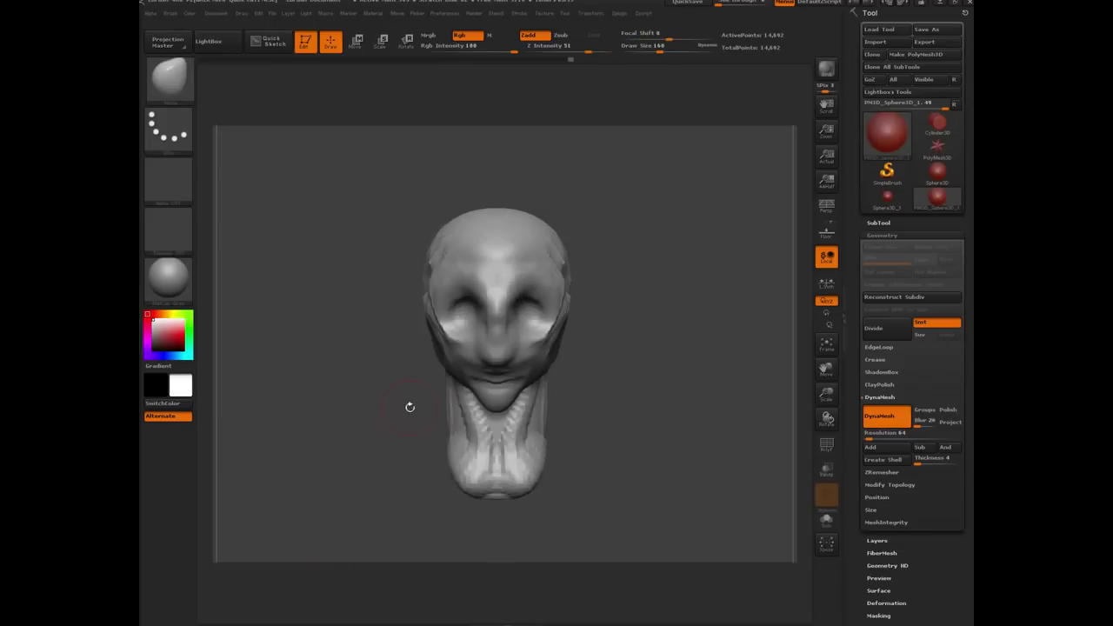
{"action": "mouse_move", "coordinate": [464, 379]}
{"action": "left_mouse_down"}
{"action": "mouse_move", "coordinate": [476, 373]}
{"action": "mouse_move", "coordinate": [478, 407]}
{"action": "left_mouse_up"}
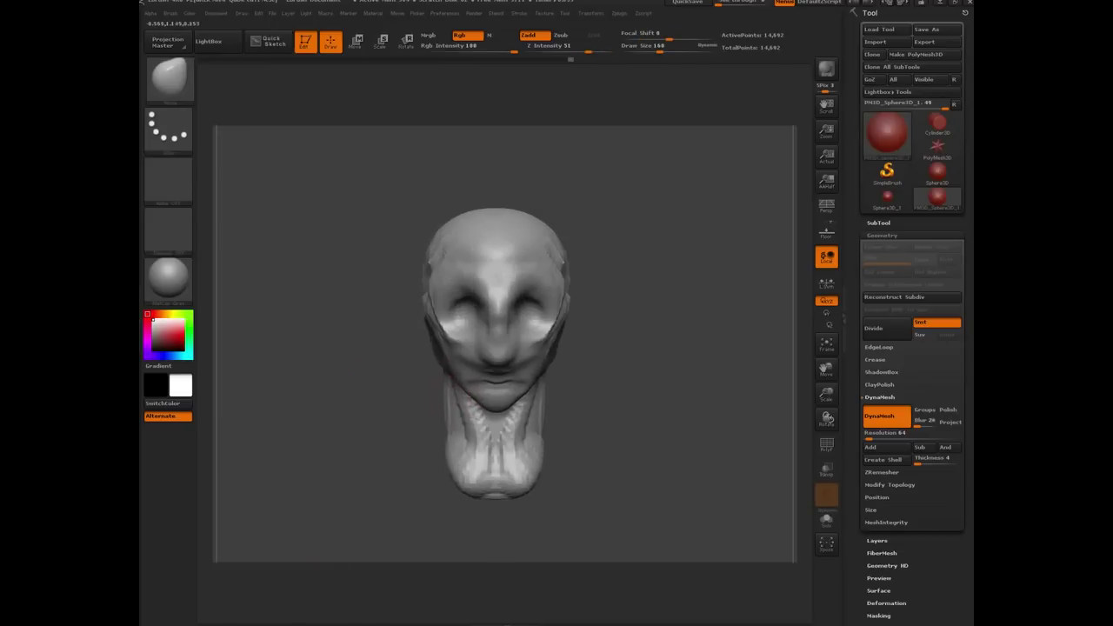
{"action": "left_click_drag", "start_coordinate": [358, 396], "coordinate": [482, 376]}
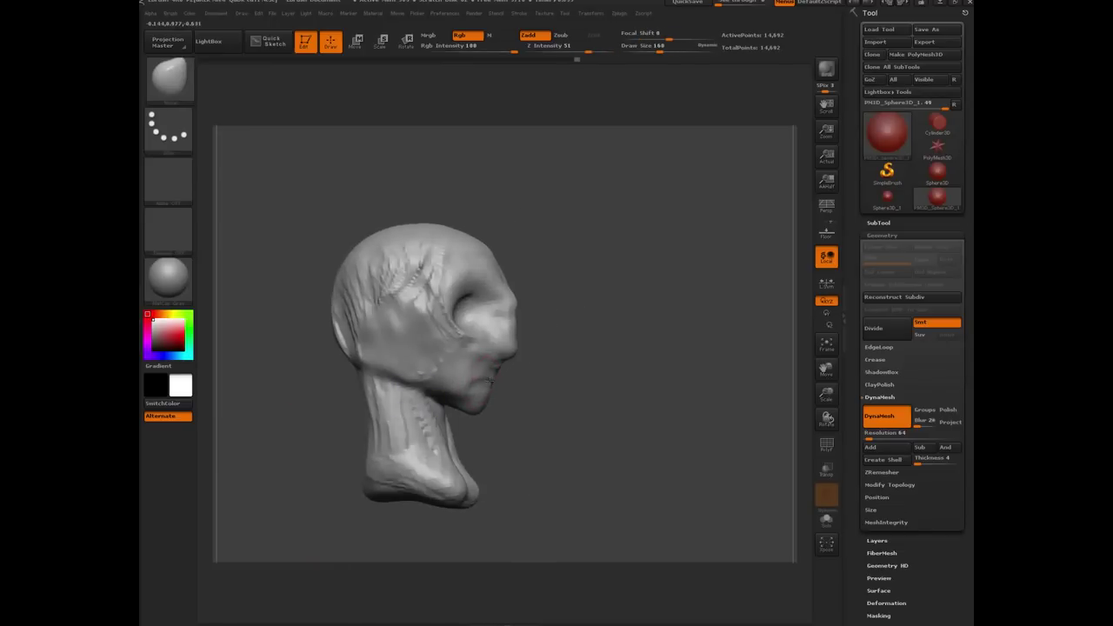
Refine the face profile with the Move brush at draw size 220, shaping the brow, nose tip, mouth and jaw
{"action": "left_click_drag", "start_coordinate": [527, 433], "coordinate": [506, 414], "text": "shift"}
{"action": "key", "text": "b"}
{"action": "key", "text": "m"}
{"action": "key", "text": "v"}
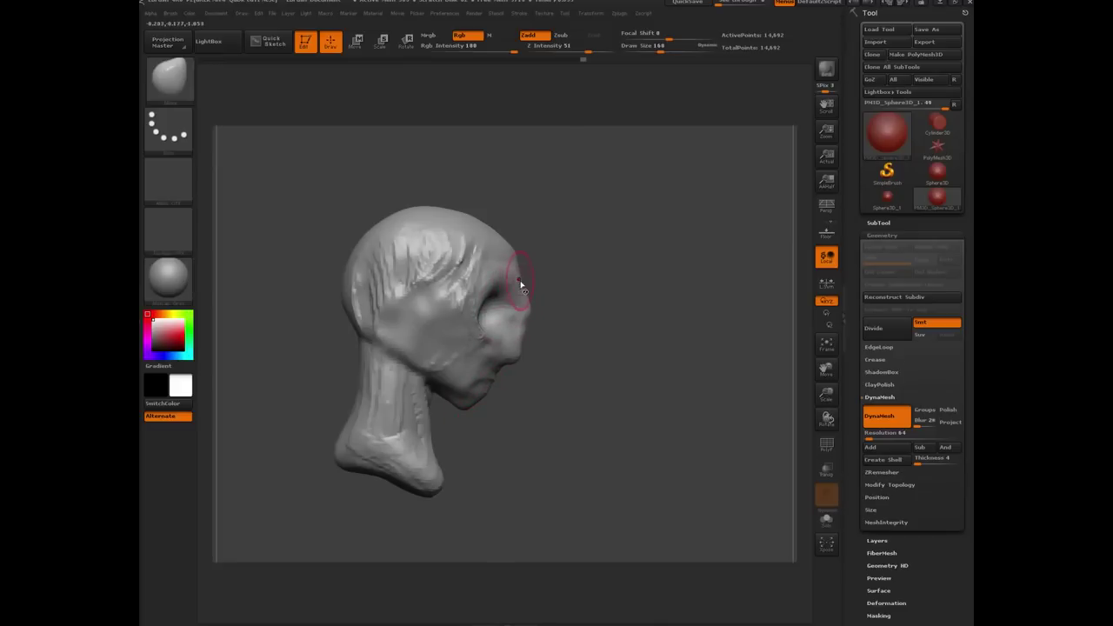
{"action": "key", "text": "bracketright"}
{"action": "key", "text": "bracketright"}
{"action": "key", "text": "bracketright"}
{"action": "left_click_drag", "start_coordinate": [520, 281], "coordinate": [513, 352]}
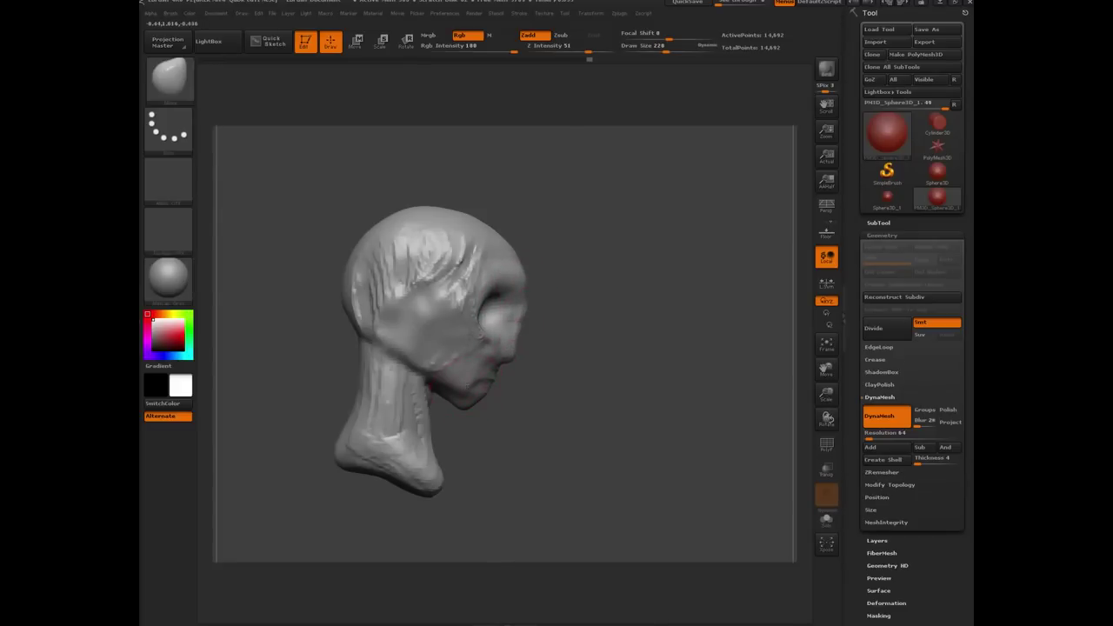
{"action": "mouse_move", "coordinate": [448, 392]}
{"action": "left_mouse_down"}
{"action": "mouse_move", "coordinate": [461, 407]}
{"action": "mouse_move", "coordinate": [476, 392]}
{"action": "left_mouse_up"}
{"action": "left_click_drag", "start_coordinate": [510, 358], "coordinate": [504, 367]}
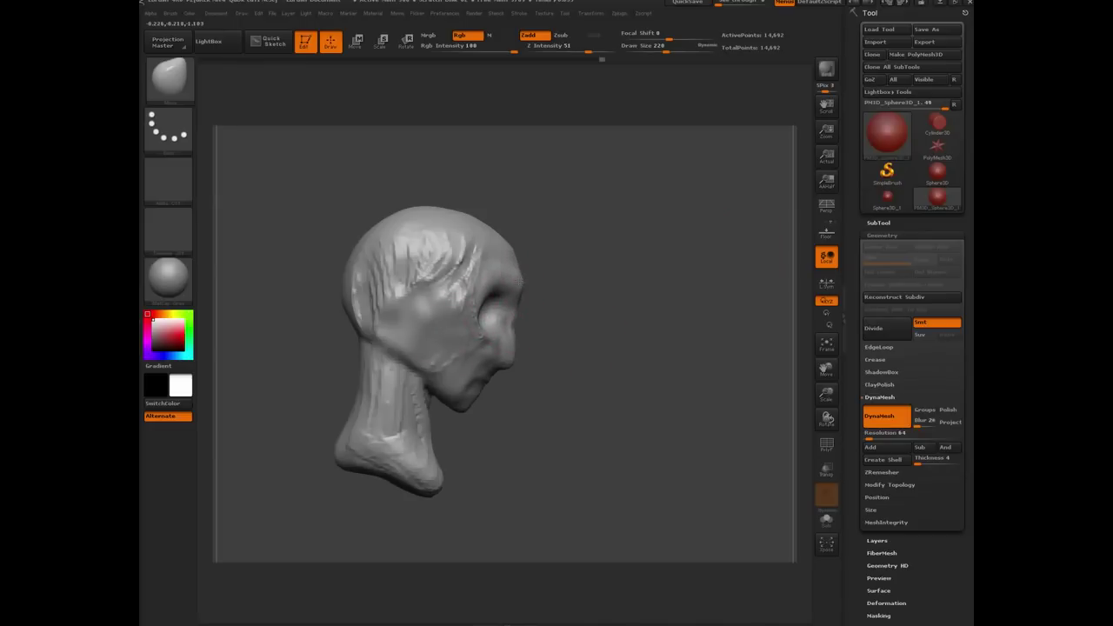
Adjust the cheeks beside the nose and mouth with the Move brush from the front
{"action": "mouse_move", "coordinate": [325, 340]}
{"action": "left_mouse_down"}
{"action": "mouse_move", "coordinate": [298, 343]}
{"action": "mouse_move", "coordinate": [318, 348]}
{"action": "left_mouse_up"}
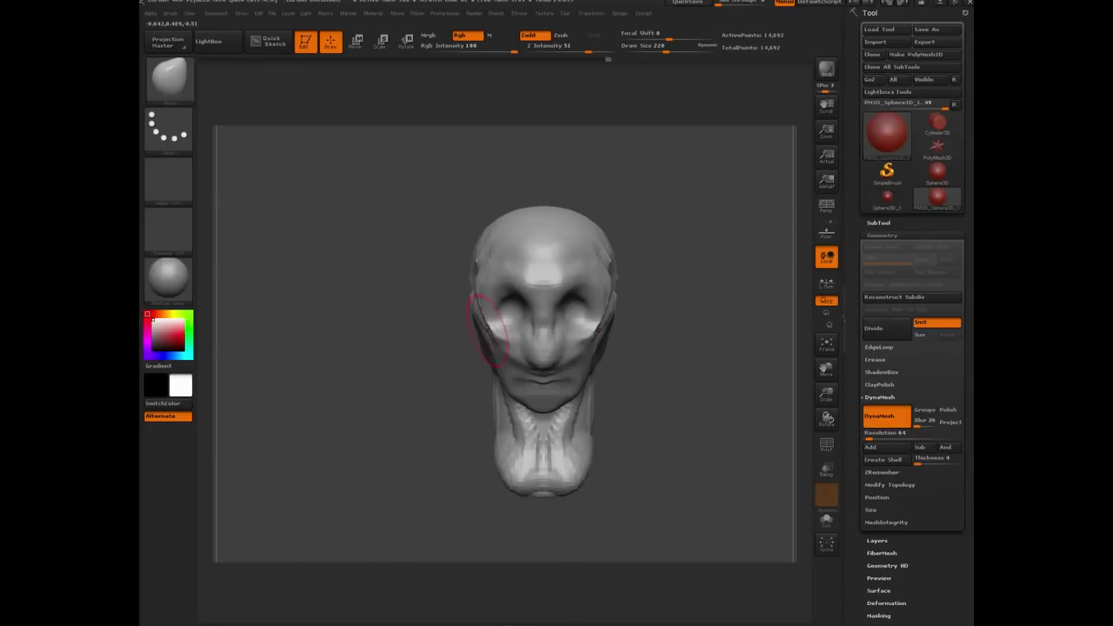
{"action": "left_click_drag", "start_coordinate": [517, 363], "coordinate": [511, 353]}
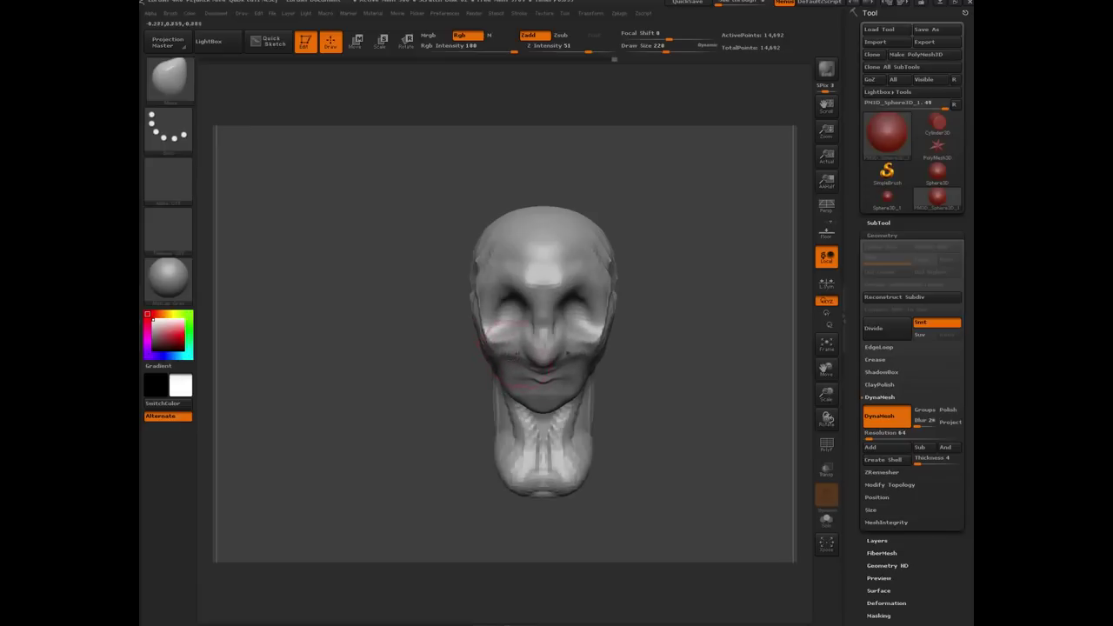
{"action": "mouse_move", "coordinate": [365, 326]}
{"action": "left_mouse_down"}
{"action": "mouse_move", "coordinate": [442, 332]}
{"action": "mouse_move", "coordinate": [349, 347]}
{"action": "left_mouse_up"}
Remesh the head with DynaMesh at resolution 64 and inspect the new topology with the wireframe briefly shown
{"action": "left_click_drag", "start_coordinate": [278, 216], "coordinate": [332, 346], "text": "ctrl"}
{"action": "left_click_drag", "start_coordinate": [407, 423], "coordinate": [403, 367]}
{"action": "key", "text": "shift+f"}
{"action": "key", "text": "shift+f"}
{"action": "left_click_drag", "start_coordinate": [335, 418], "coordinate": [347, 350]}
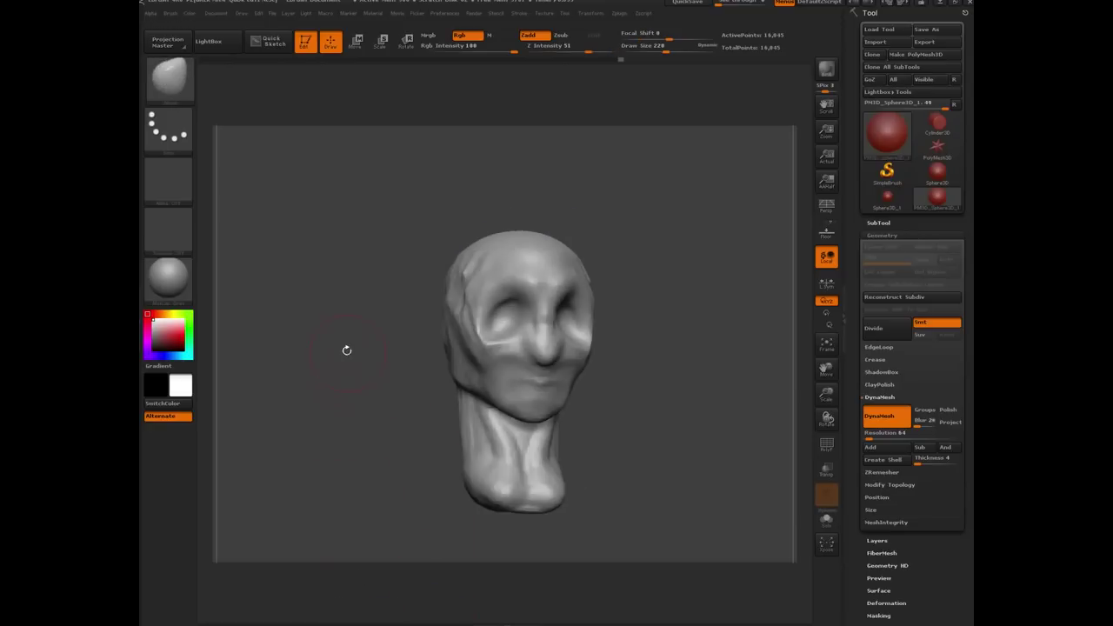
Smooth the neck, switch to ClayBuildup at draw size 152 and add clay to the front and base of the neck
{"action": "mouse_move", "coordinate": [407, 372]}
{"action": "left_mouse_down"}
{"action": "mouse_move", "coordinate": [353, 433]}
{"action": "mouse_move", "coordinate": [327, 408]}
{"action": "left_mouse_up"}
{"action": "key", "text": "shift"}
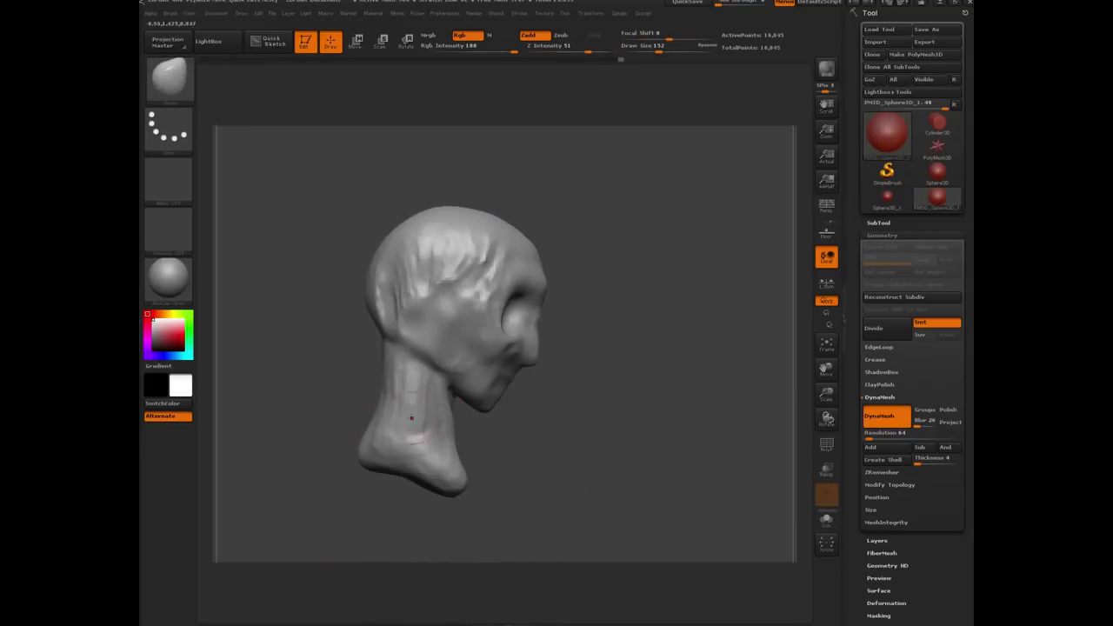
{"action": "key", "text": "b"}
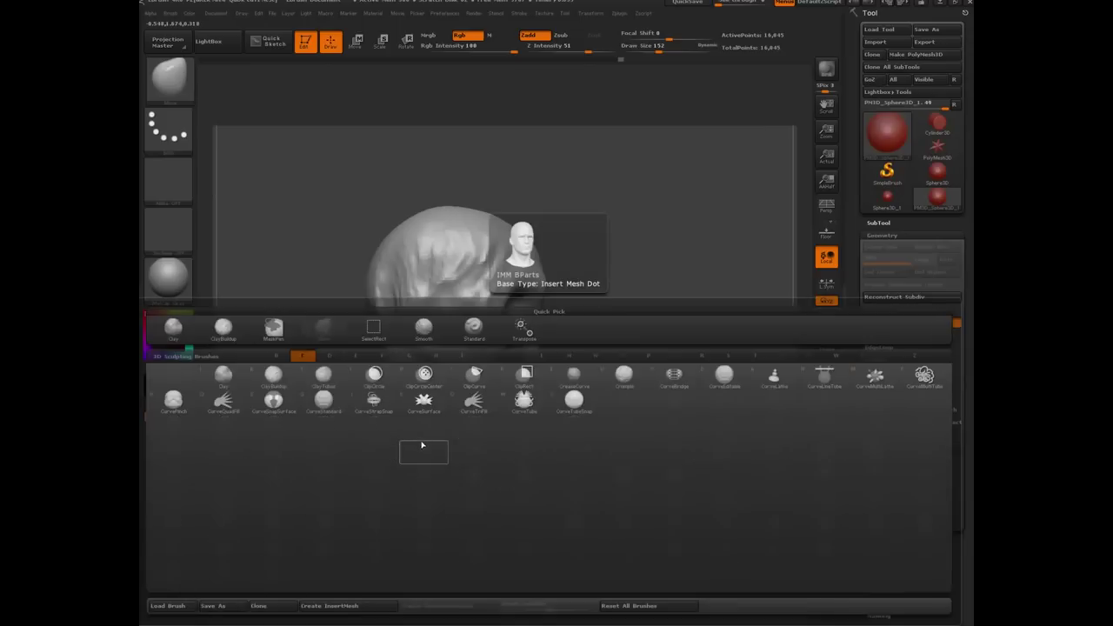
{"action": "left_click", "coordinate": [421, 445]}
{"action": "mouse_move", "coordinate": [305, 345]}
{"action": "left_mouse_down"}
{"action": "mouse_move", "coordinate": [423, 401]}
{"action": "mouse_move", "coordinate": [448, 454]}
{"action": "left_mouse_up"}
{"action": "left_click_drag", "start_coordinate": [373, 357], "coordinate": [322, 360]}
{"action": "left_click_drag", "start_coordinate": [448, 417], "coordinate": [455, 457]}
{"action": "left_click_drag", "start_coordinate": [378, 389], "coordinate": [330, 389]}
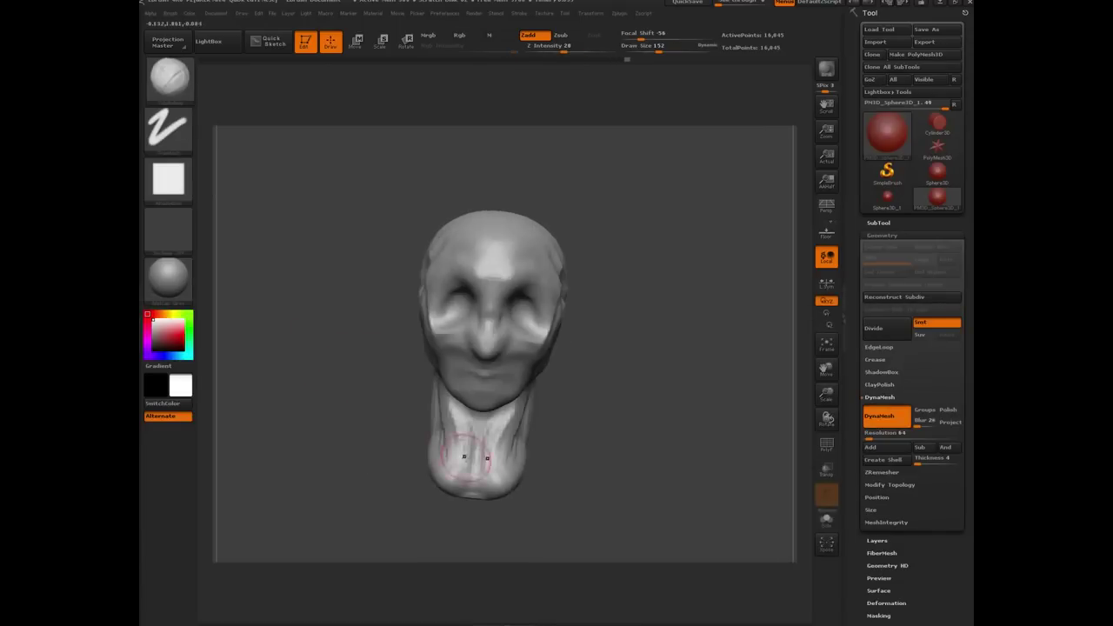
Build up clay around the side and back of the neck's base and smooth the strokes
{"action": "left_click_drag", "start_coordinate": [365, 451], "coordinate": [435, 465]}
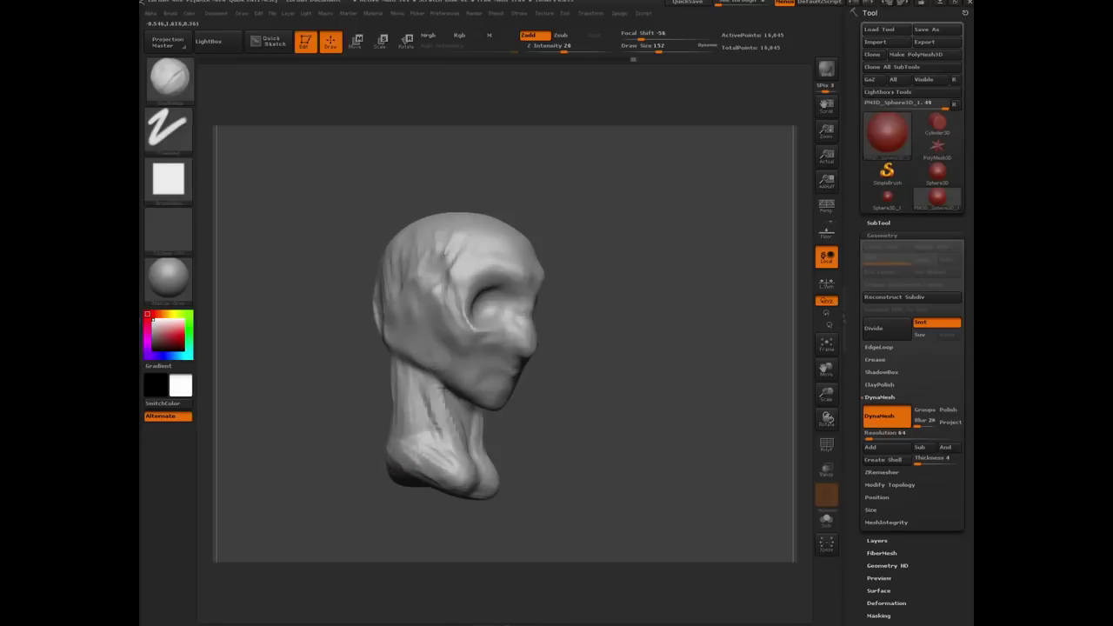
{"action": "left_click_drag", "start_coordinate": [328, 465], "coordinate": [375, 452]}
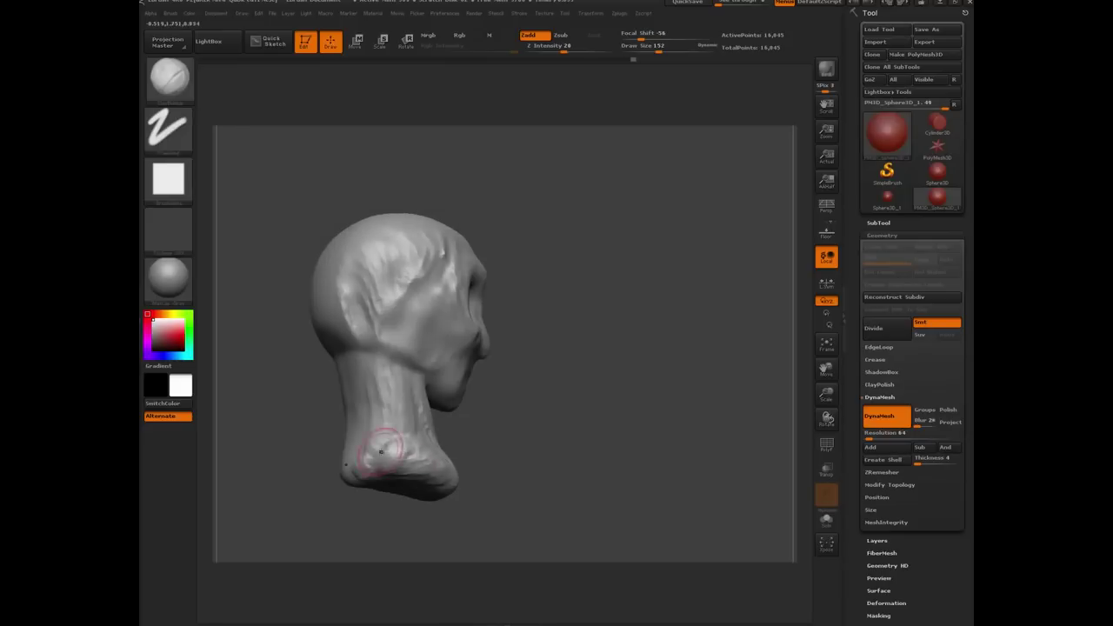
{"action": "left_click_drag", "start_coordinate": [322, 400], "coordinate": [373, 398]}
{"action": "key", "text": "shift"}
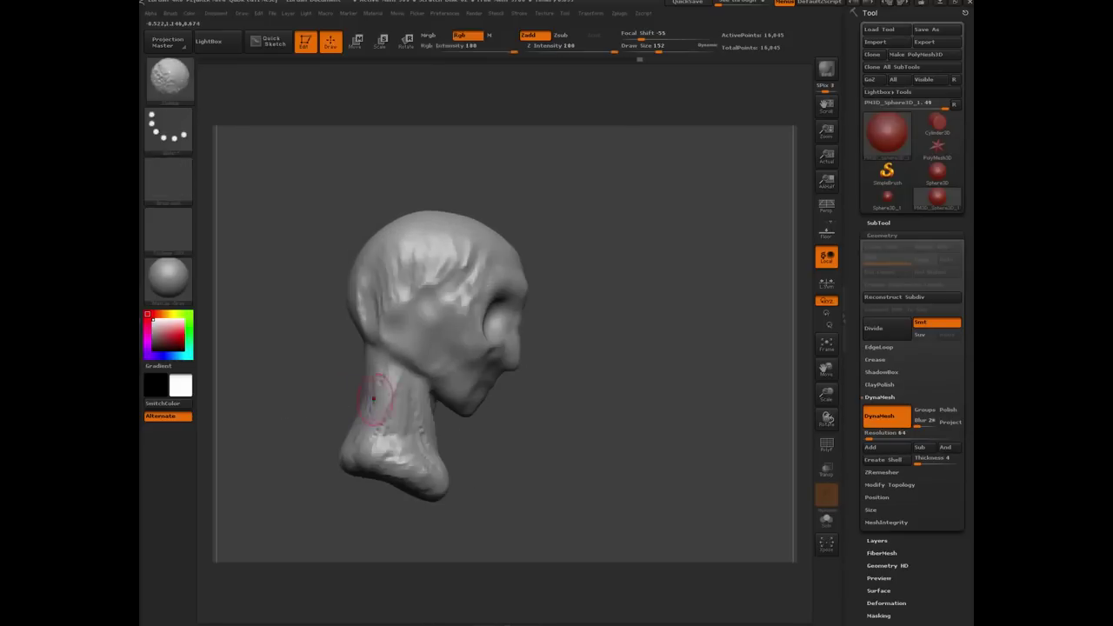
Build up clay strokes from behind the jaw and lower skull down the side of the neck
{"action": "left_click_drag", "start_coordinate": [323, 364], "coordinate": [300, 366]}
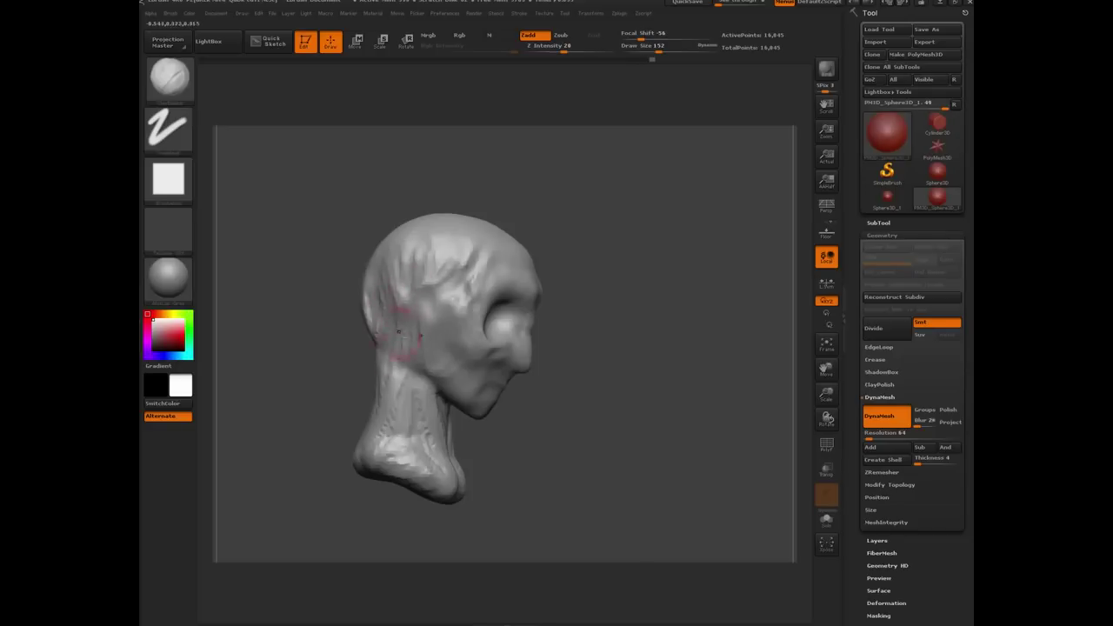
{"action": "left_click_drag", "start_coordinate": [315, 318], "coordinate": [360, 256]}
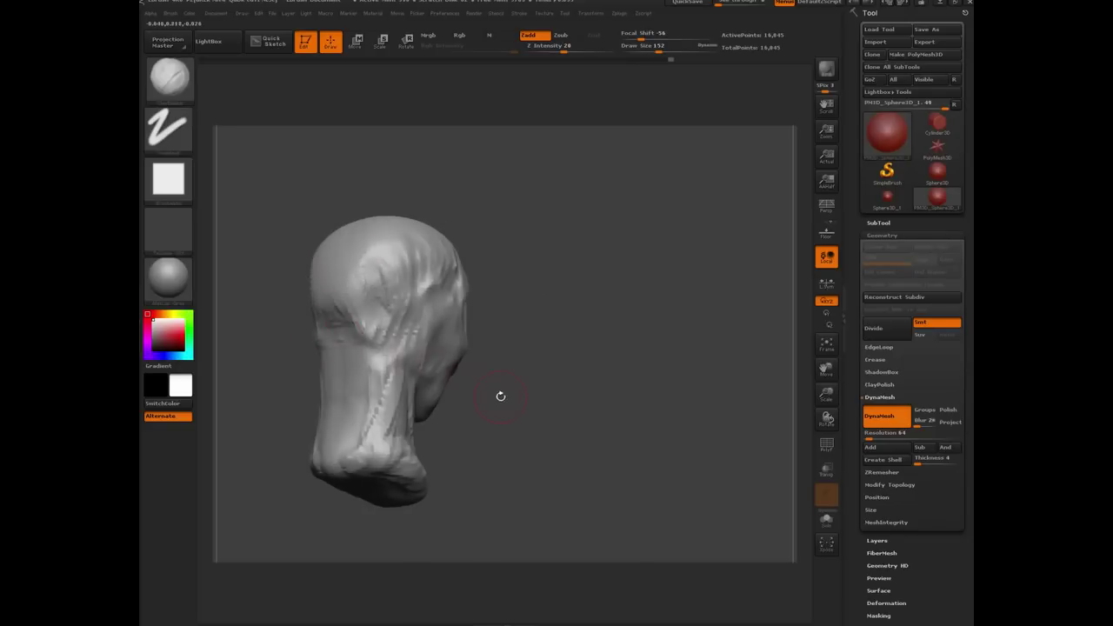
{"action": "mouse_move", "coordinate": [499, 395]}
{"action": "left_mouse_down"}
{"action": "mouse_move", "coordinate": [340, 391]}
{"action": "mouse_move", "coordinate": [440, 393]}
{"action": "left_mouse_up"}
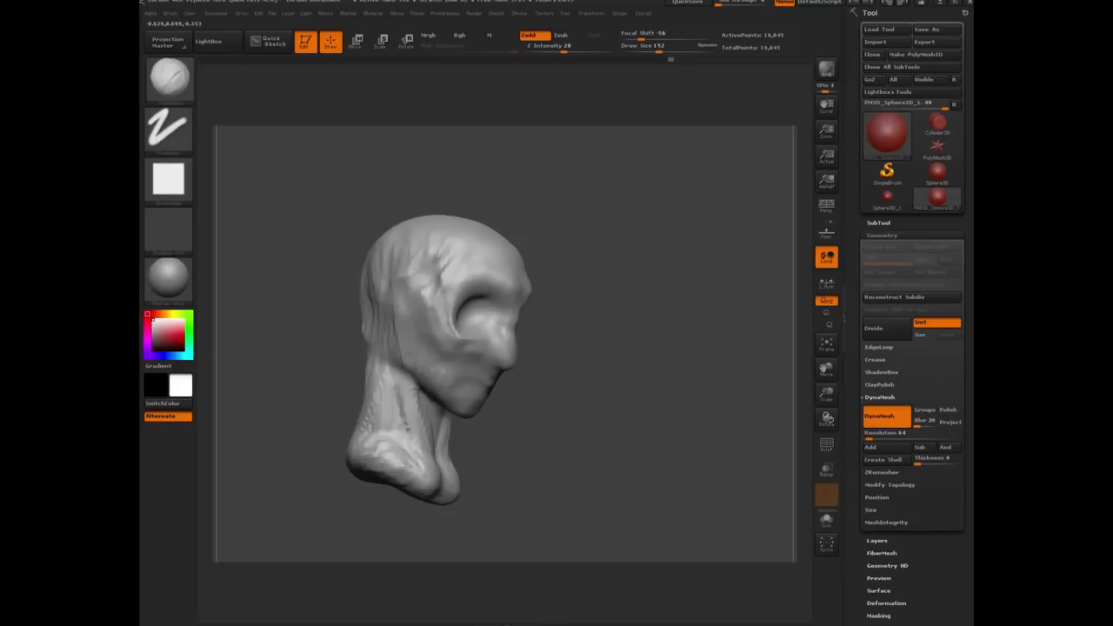
{"action": "left_click_drag", "start_coordinate": [348, 374], "coordinate": [435, 401]}
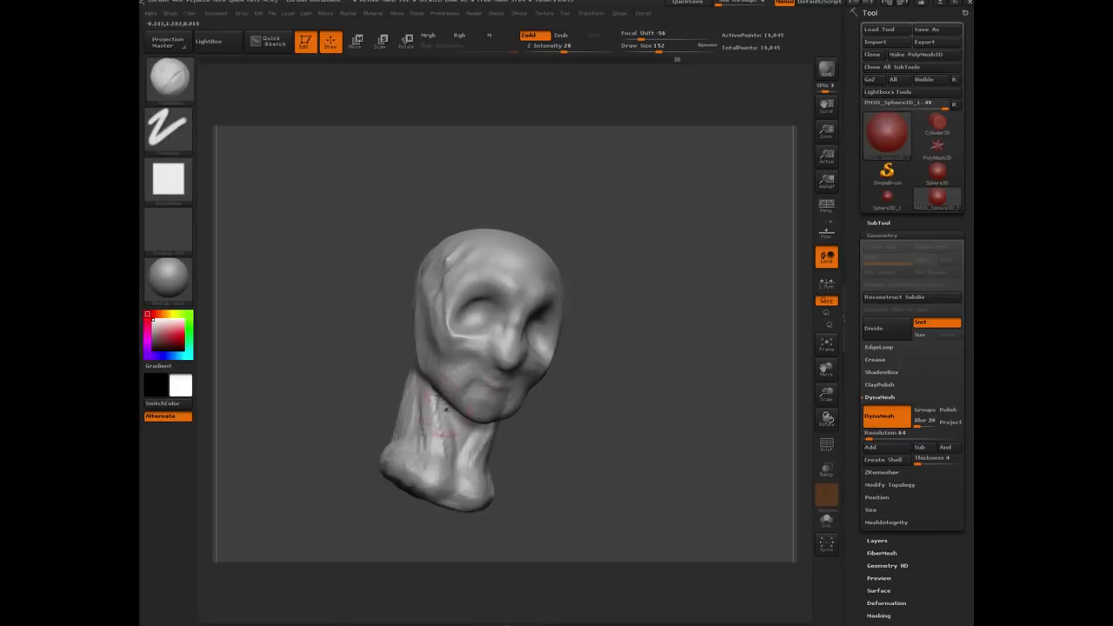
Build up clay along the sides of the cheeks and jaw and smooth the area
{"action": "left_click_drag", "start_coordinate": [364, 358], "coordinate": [427, 348]}
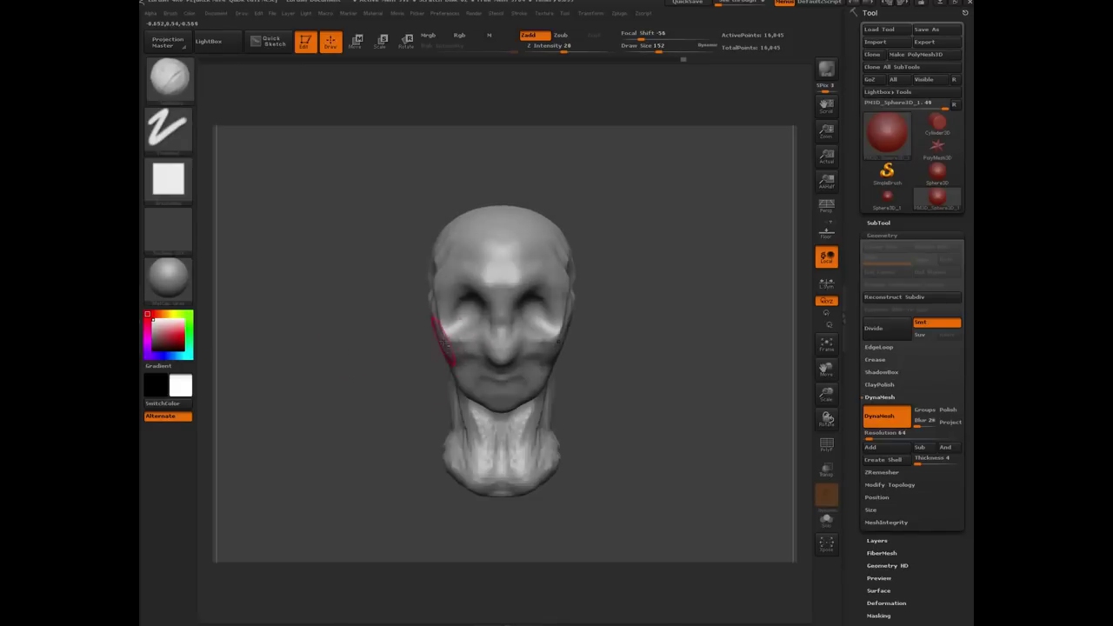
{"action": "mouse_move", "coordinate": [342, 353]}
{"action": "left_mouse_down"}
{"action": "mouse_move", "coordinate": [469, 351]}
{"action": "mouse_move", "coordinate": [359, 335]}
{"action": "mouse_move", "coordinate": [378, 391]}
{"action": "mouse_move", "coordinate": [342, 348]}
{"action": "mouse_move", "coordinate": [405, 339]}
{"action": "mouse_move", "coordinate": [343, 340]}
{"action": "left_mouse_up"}
{"action": "key", "text": "shift"}
{"action": "mouse_move", "coordinate": [431, 358]}
{"action": "left_mouse_down", "text": "alt"}
{"action": "mouse_move", "coordinate": [329, 404]}
{"action": "mouse_move", "coordinate": [346, 391]}
{"action": "mouse_move", "coordinate": [333, 390]}
{"action": "mouse_move", "coordinate": [335, 365]}
{"action": "mouse_move", "coordinate": [374, 360]}
{"action": "left_mouse_up", "text": "alt"}
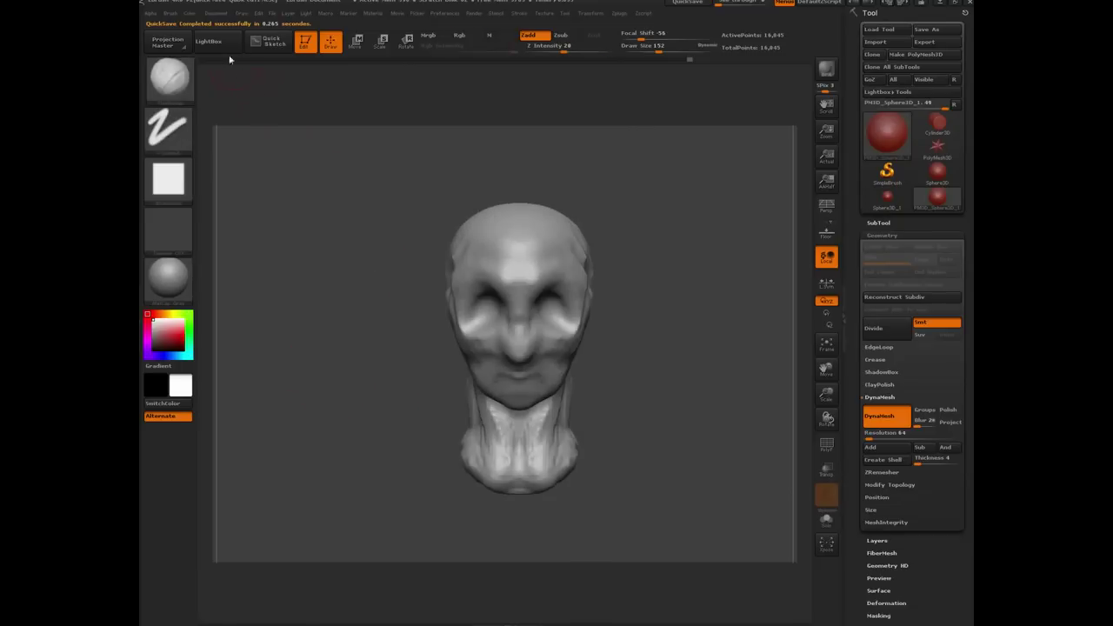
Load the demo_head.ZTL bust from the Tutorials folder of LightBox's tool files and hide LightBox
{"action": "left_click", "coordinate": [208, 41]}
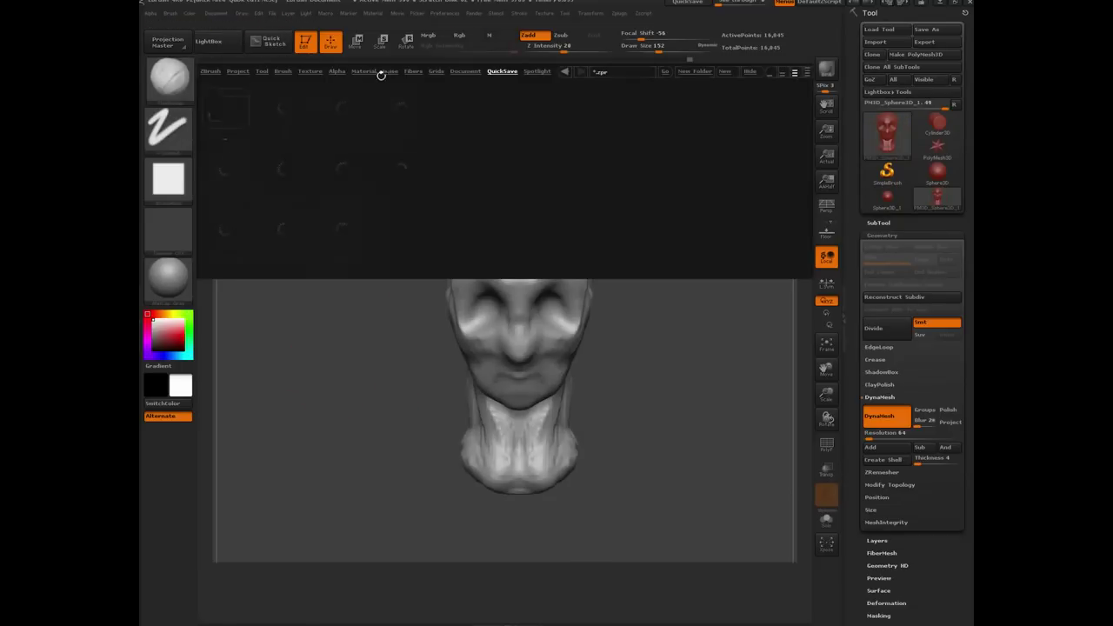
{"action": "left_click", "coordinate": [264, 71]}
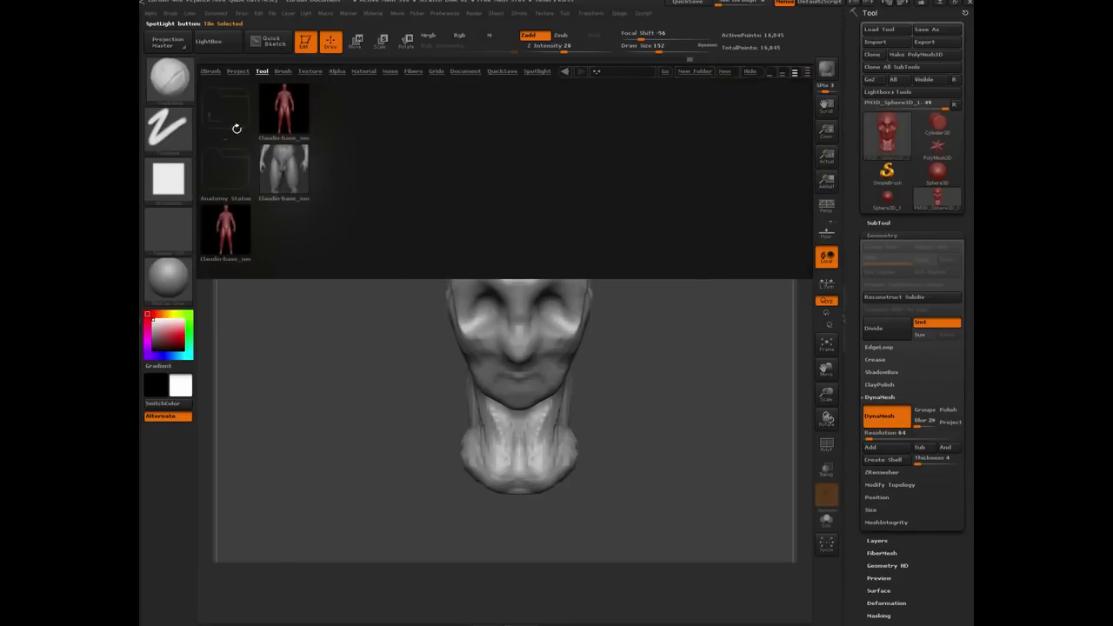
{"action": "double_click", "coordinate": [232, 173]}
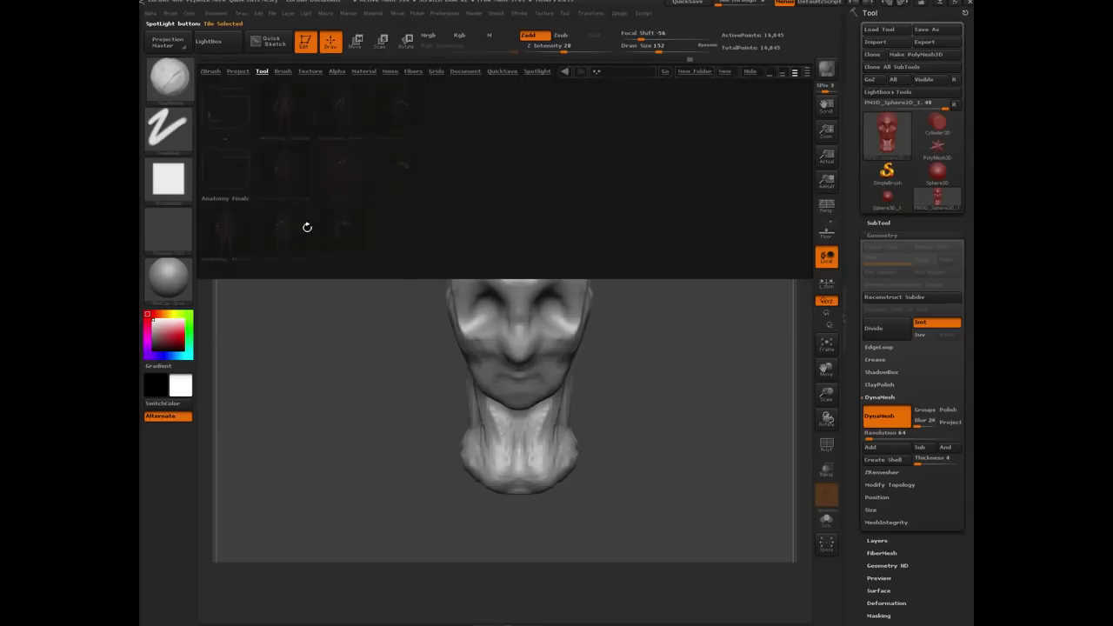
{"action": "left_click", "coordinate": [264, 73]}
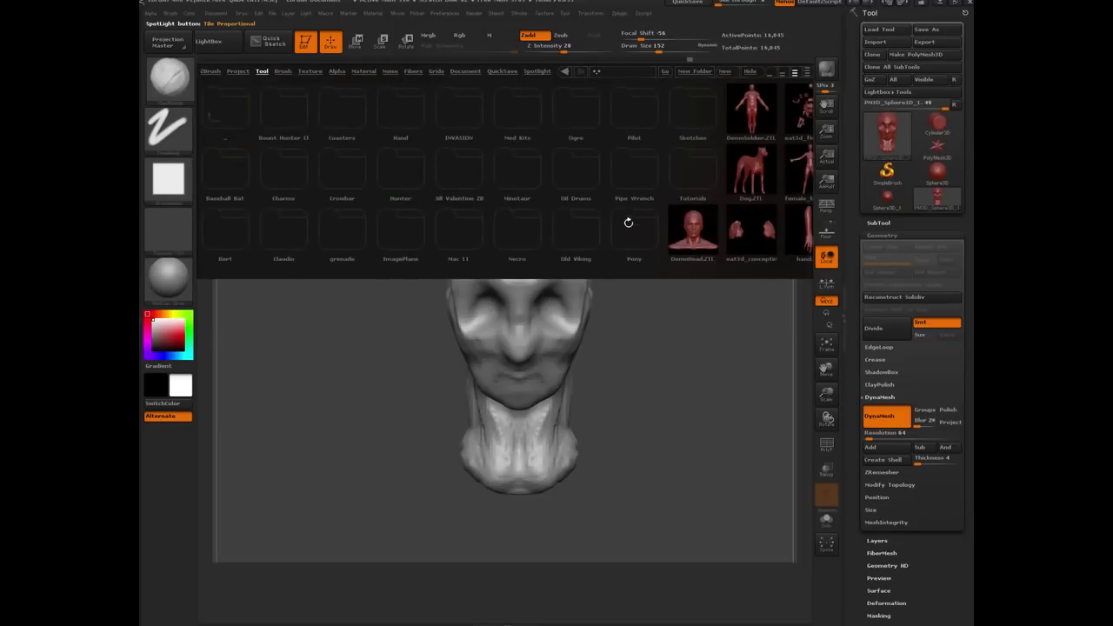
{"action": "left_click", "coordinate": [699, 174]}
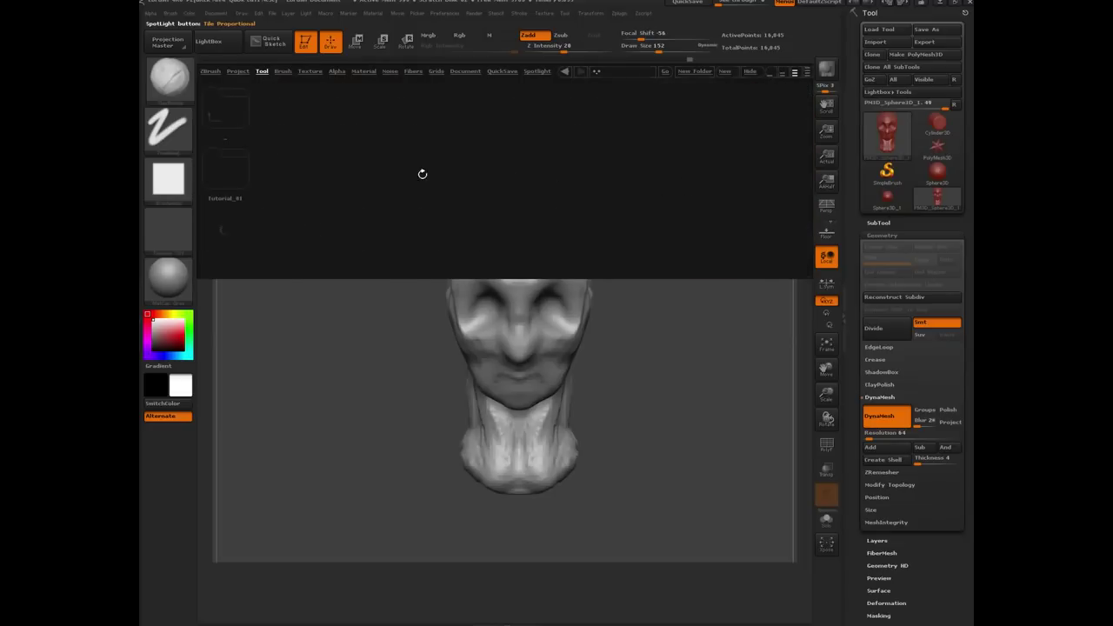
{"action": "double_click", "coordinate": [230, 231]}
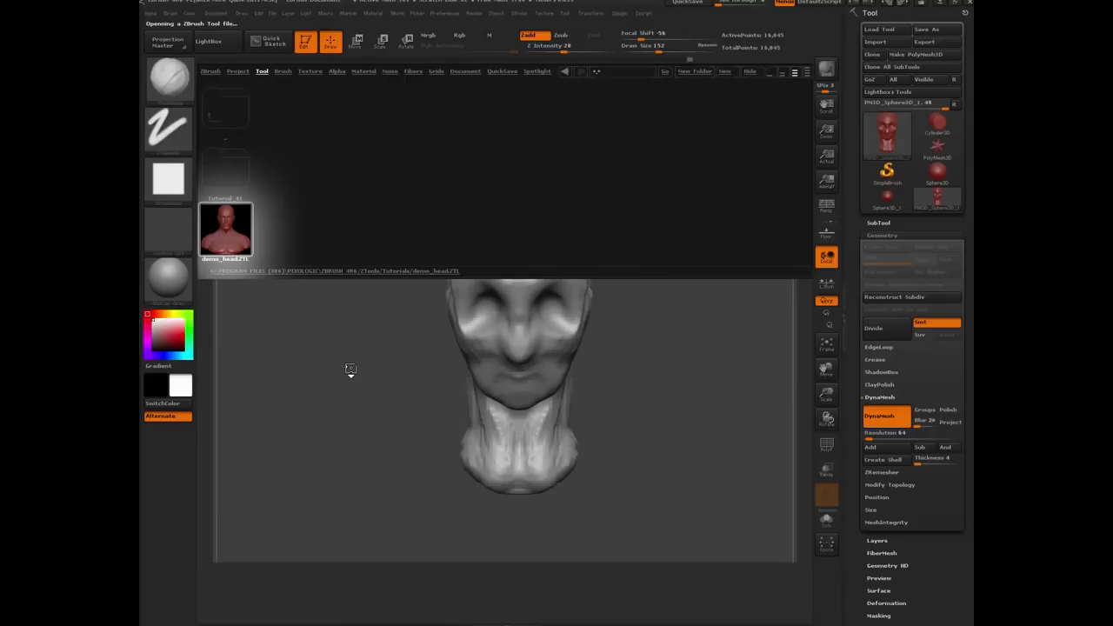
{"action": "key", "text": "comma"}
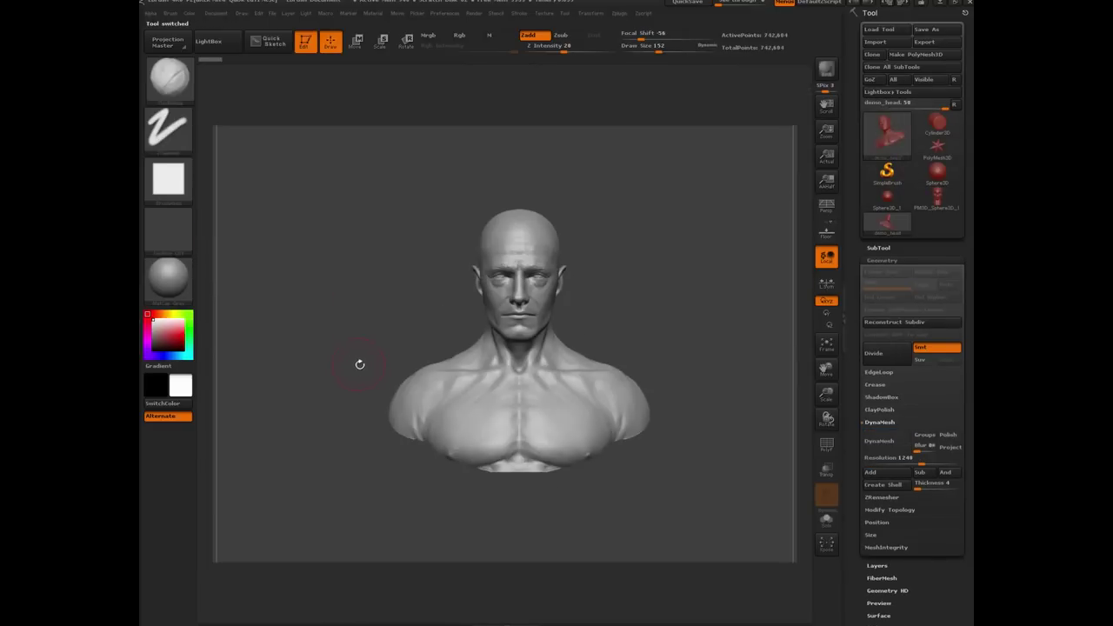
Turn on perspective for the demo_head bust and examine its head in profile and three-quarter view
{"action": "left_click_drag", "start_coordinate": [321, 320], "coordinate": [343, 328]}
{"action": "key", "text": "p"}
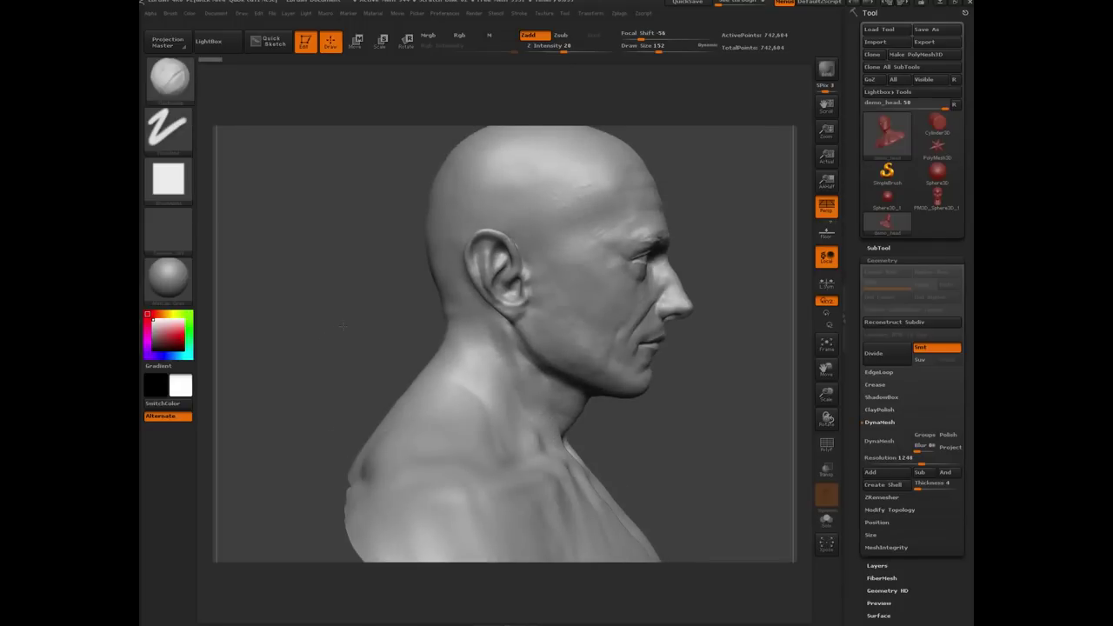
{"action": "left_click_drag", "start_coordinate": [344, 326], "coordinate": [795, 249]}
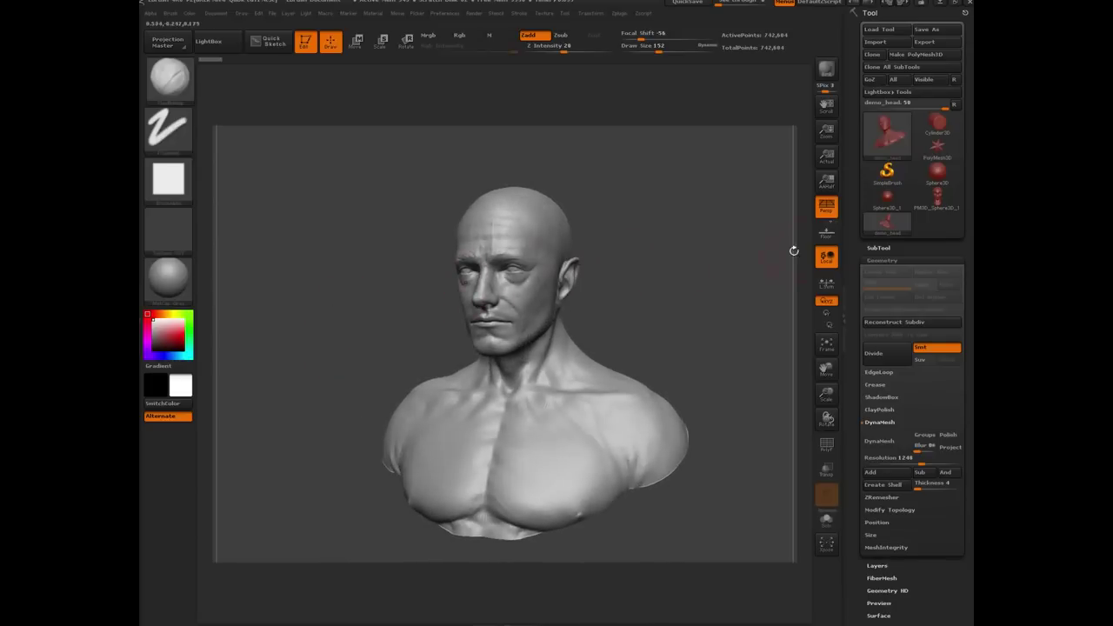
Compare the sculpted sphere head with the demo_head bust, examining the bust's neck and shoulders from behind and from the front
{"action": "left_click", "coordinate": [937, 198]}
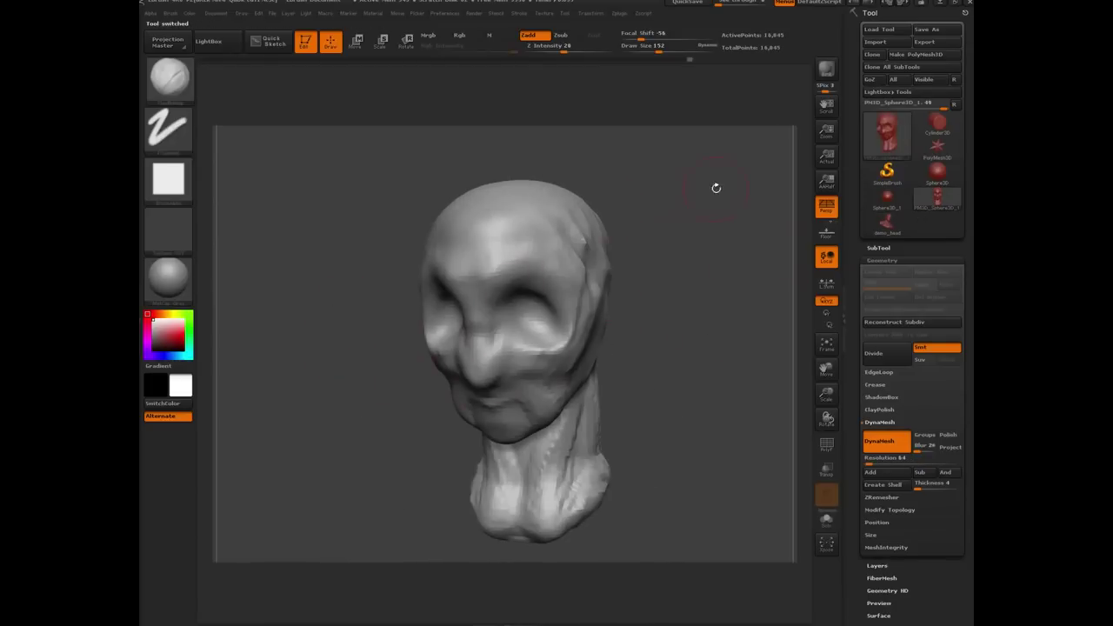
{"action": "left_click_drag", "start_coordinate": [708, 286], "coordinate": [785, 189]}
{"action": "left_click", "coordinate": [887, 223]}
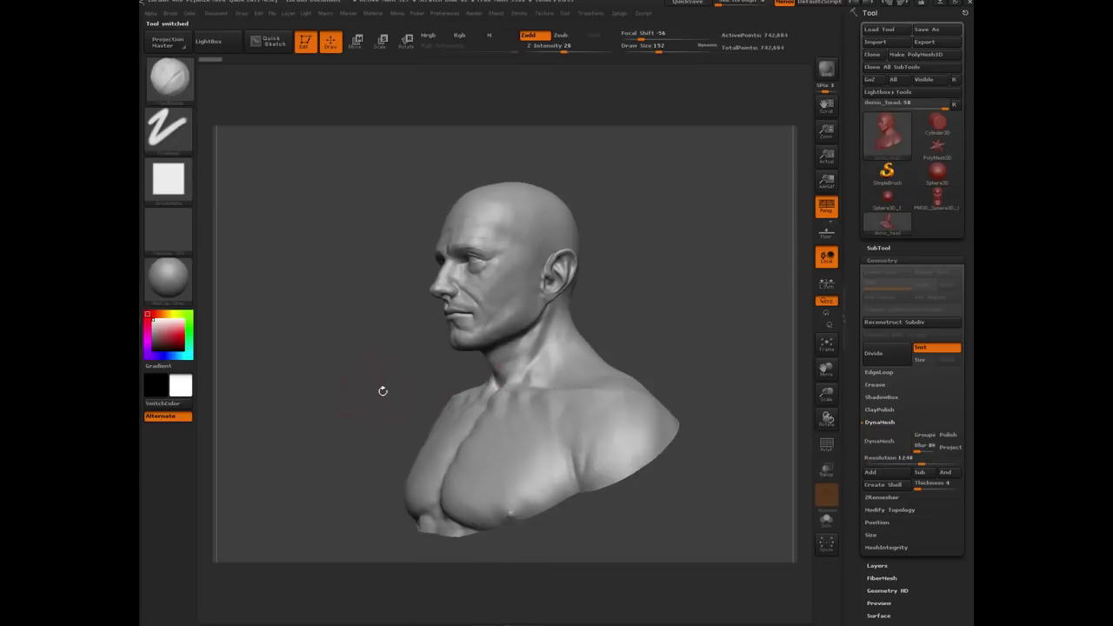
{"action": "left_click_drag", "start_coordinate": [327, 350], "coordinate": [323, 325]}
{"action": "left_click_drag", "start_coordinate": [363, 358], "coordinate": [304, 355]}
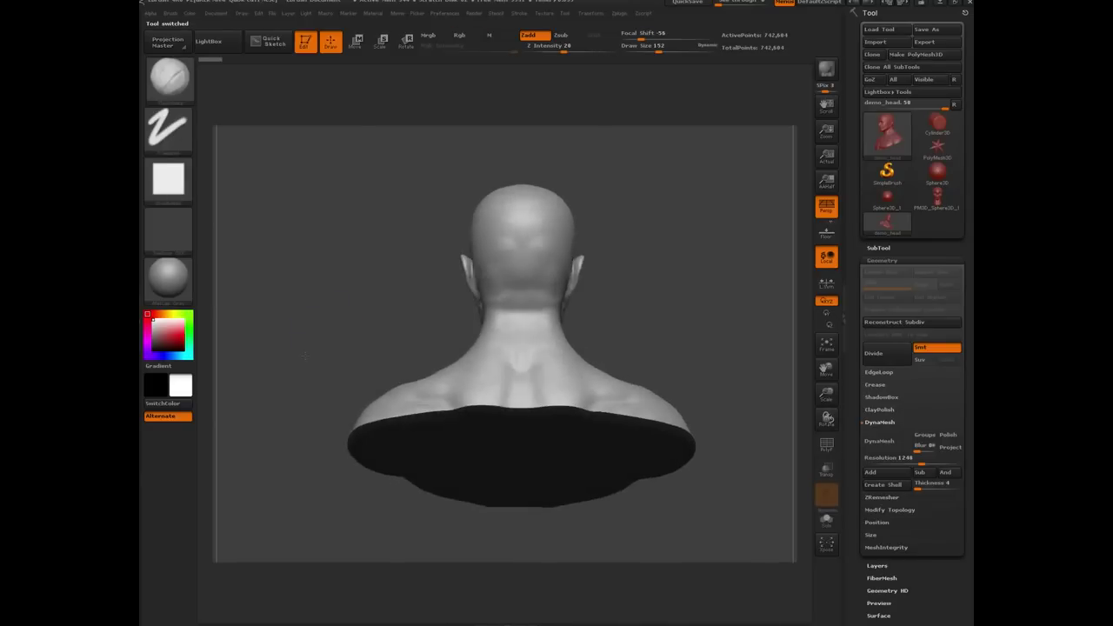
{"action": "left_click_drag", "start_coordinate": [368, 333], "coordinate": [327, 315]}
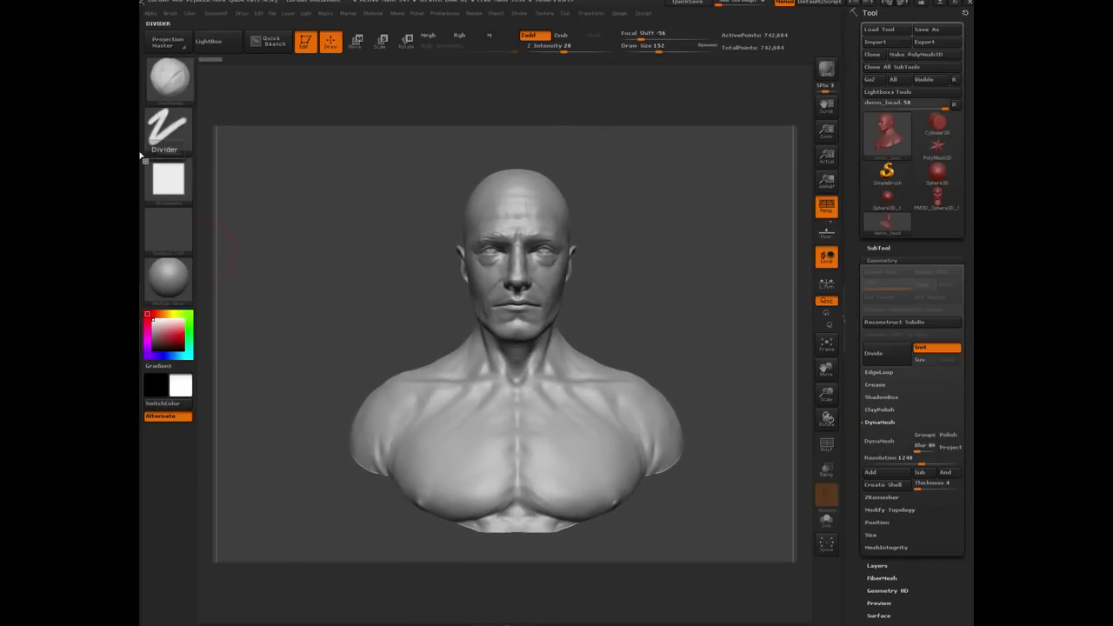